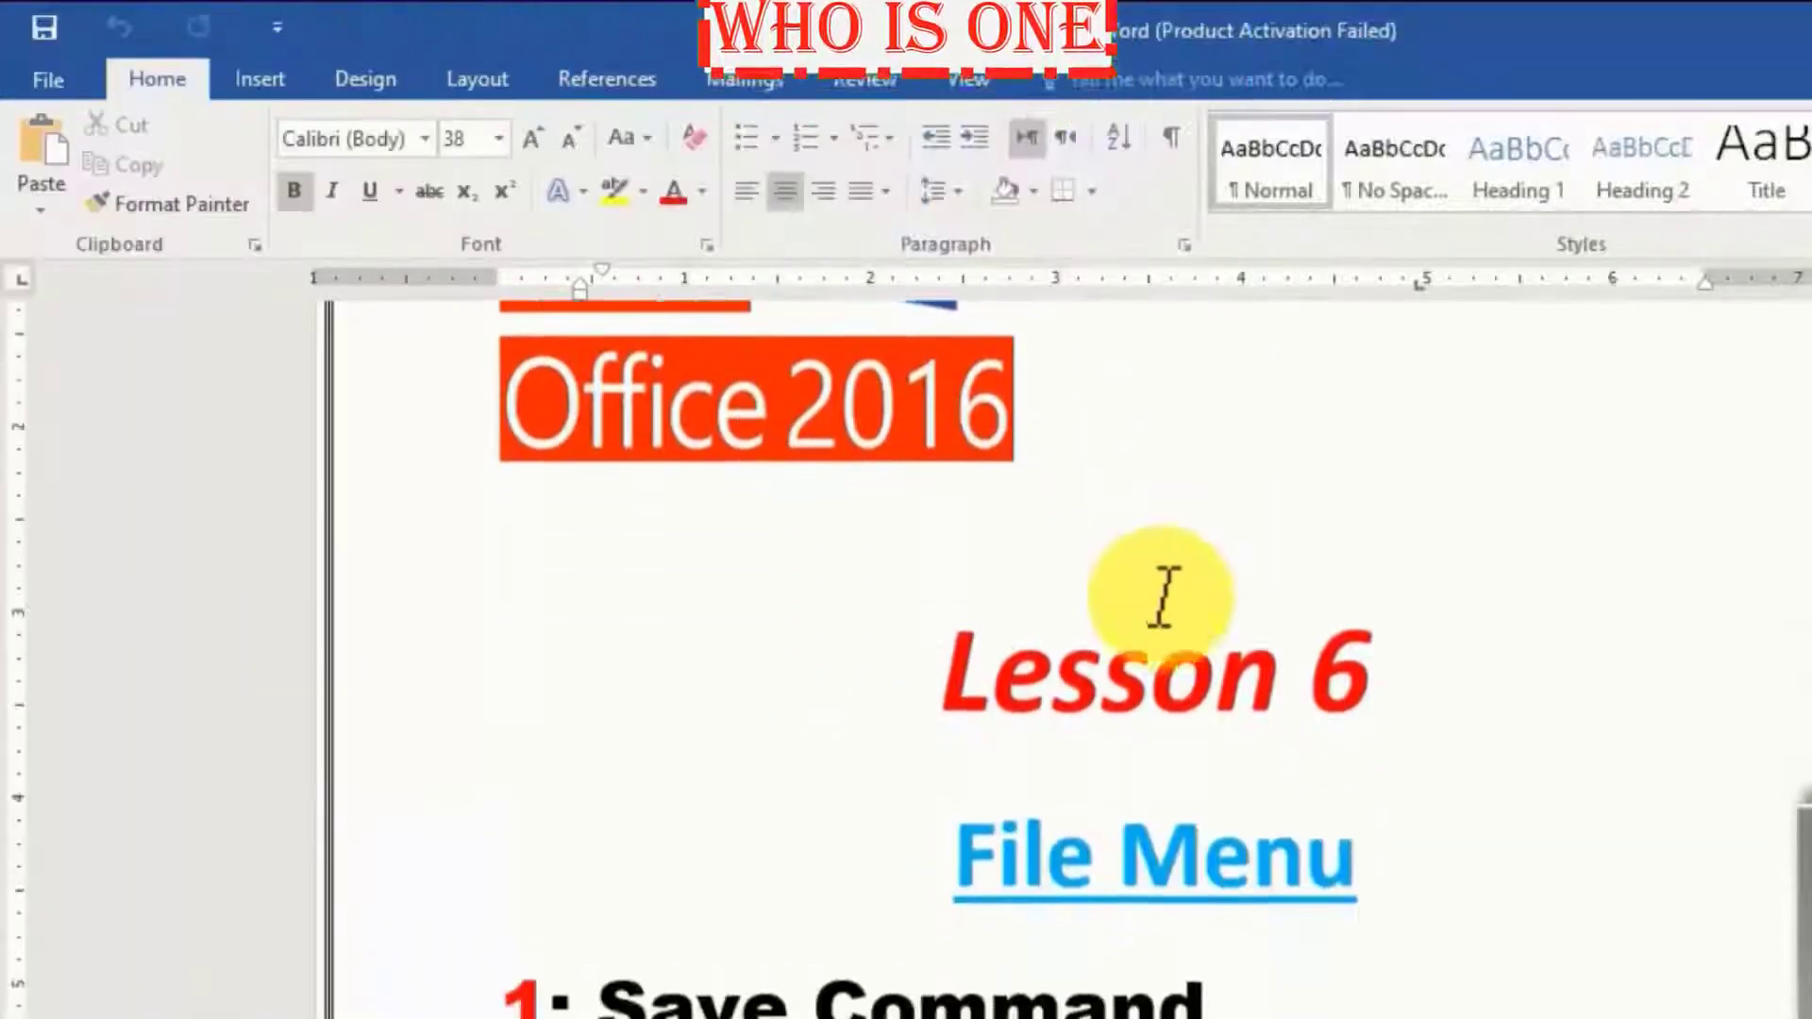
- Select the Lesson 6 title line and glance at the File view before returning
{"action": "left_click_drag", "start_coordinate": [947, 660], "coordinate": [1390, 648]}
{"action": "scroll", "coordinate": [1434, 666], "scroll_direction": "up", "scroll_amount": 2}
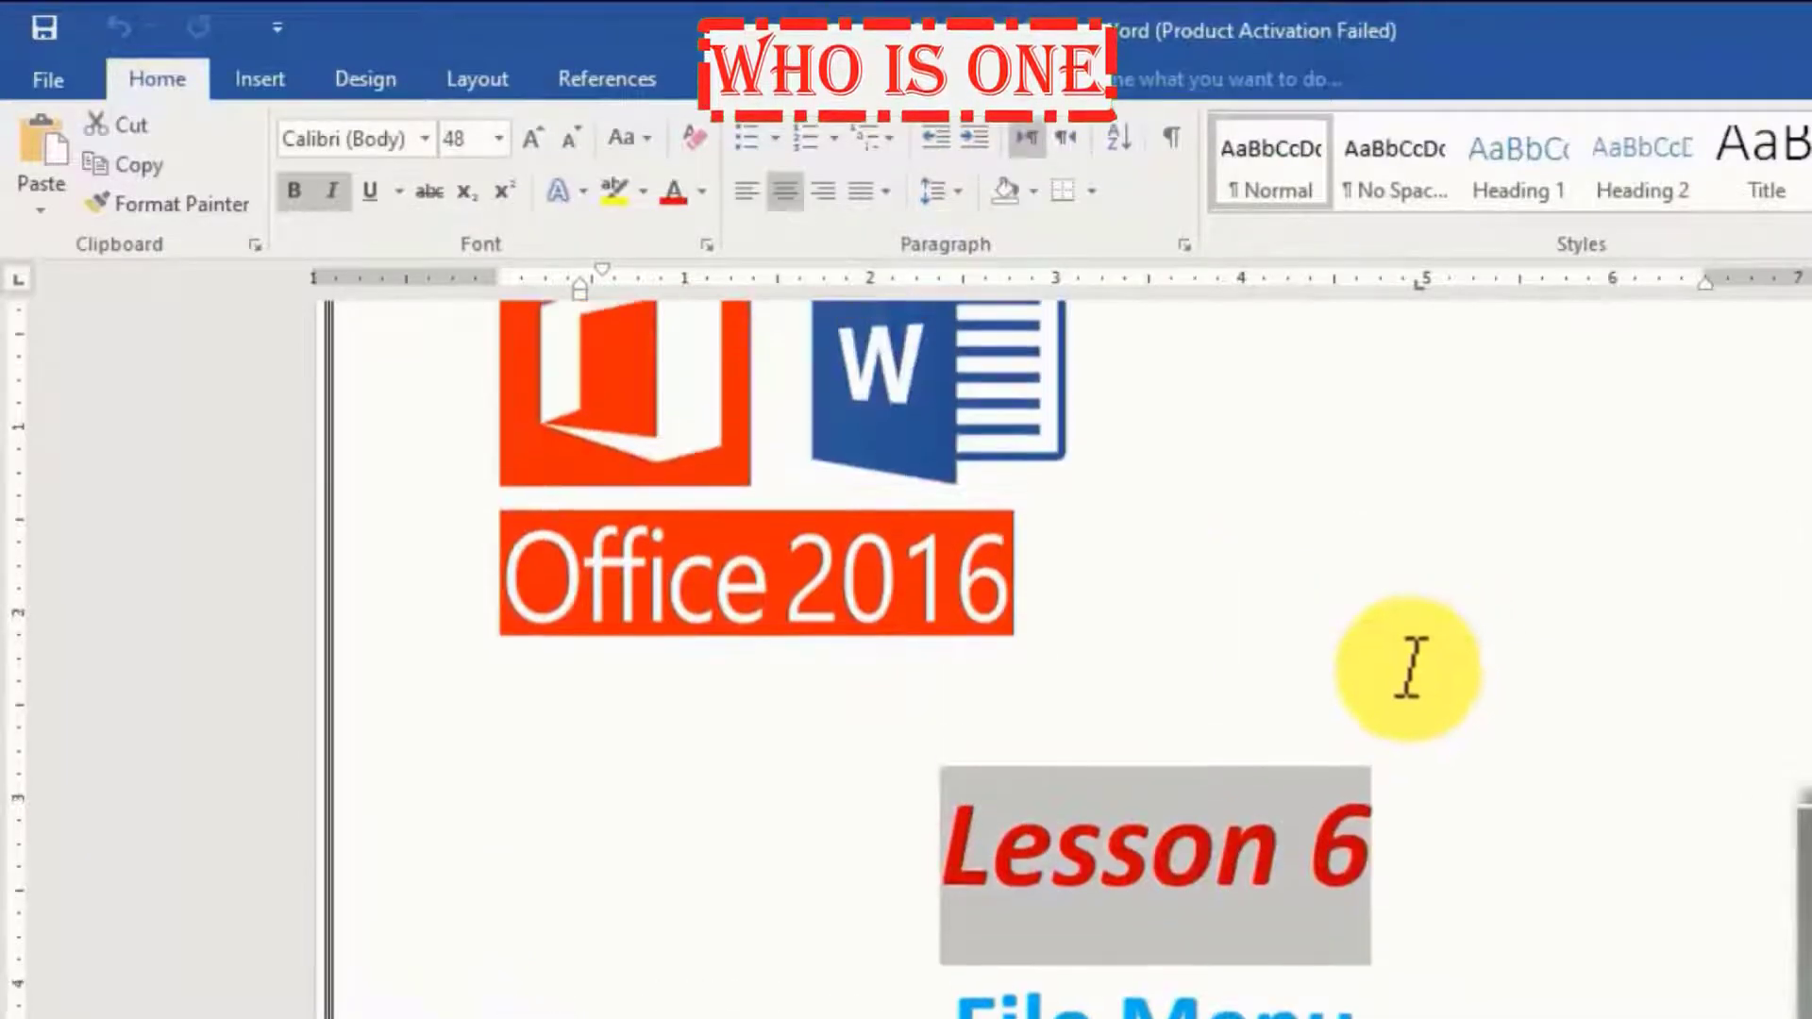
{"action": "scroll", "coordinate": [1416, 666], "scroll_direction": "down", "scroll_amount": 3}
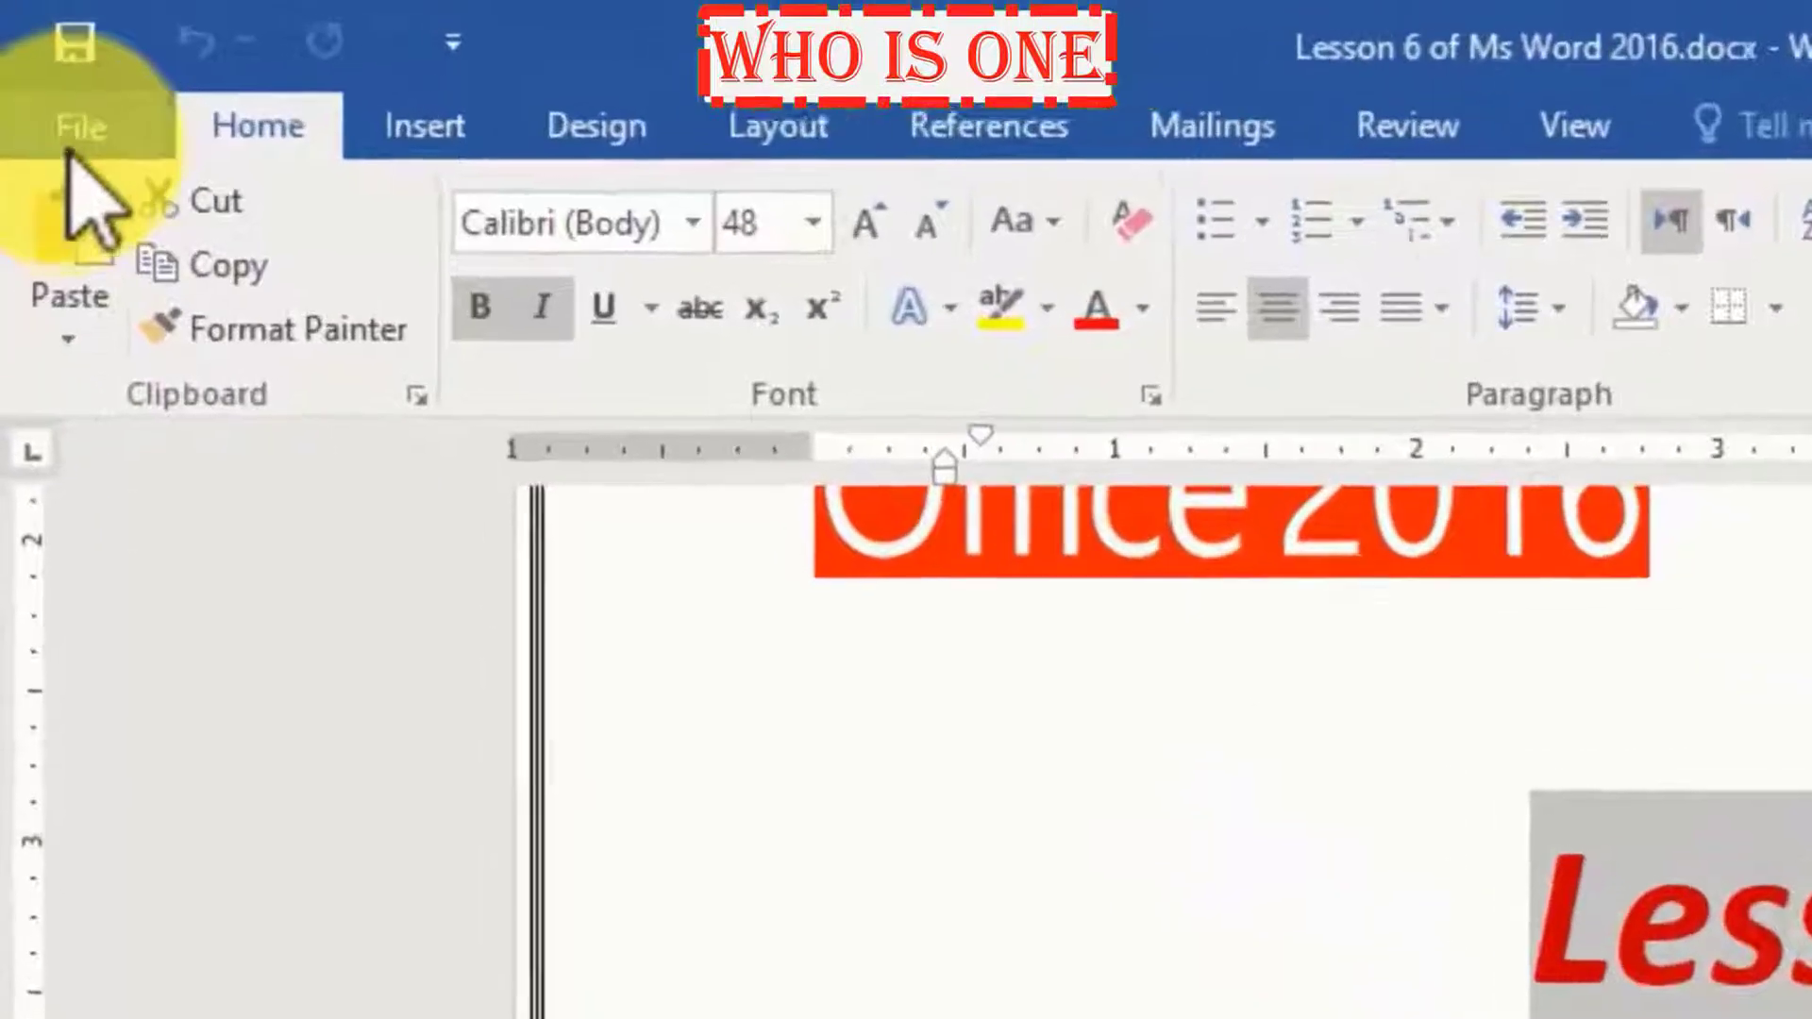
{"action": "left_click", "coordinate": [87, 141]}
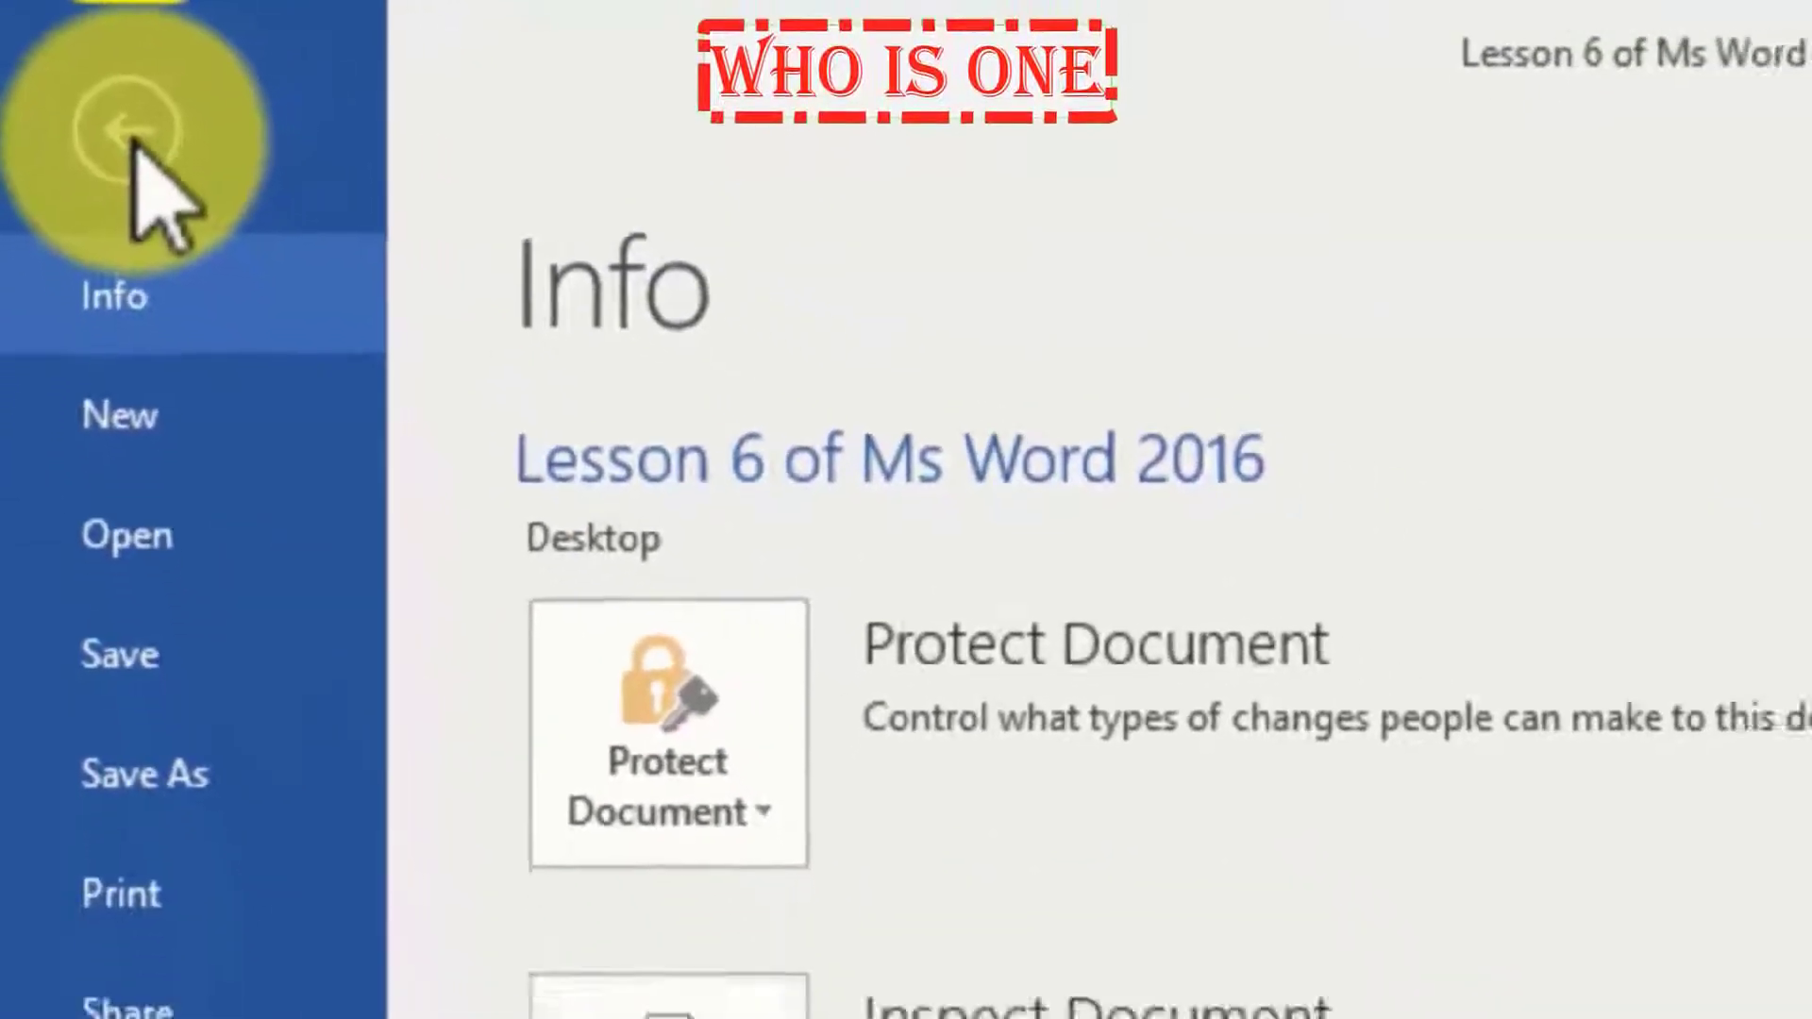
{"action": "left_click", "coordinate": [146, 156]}
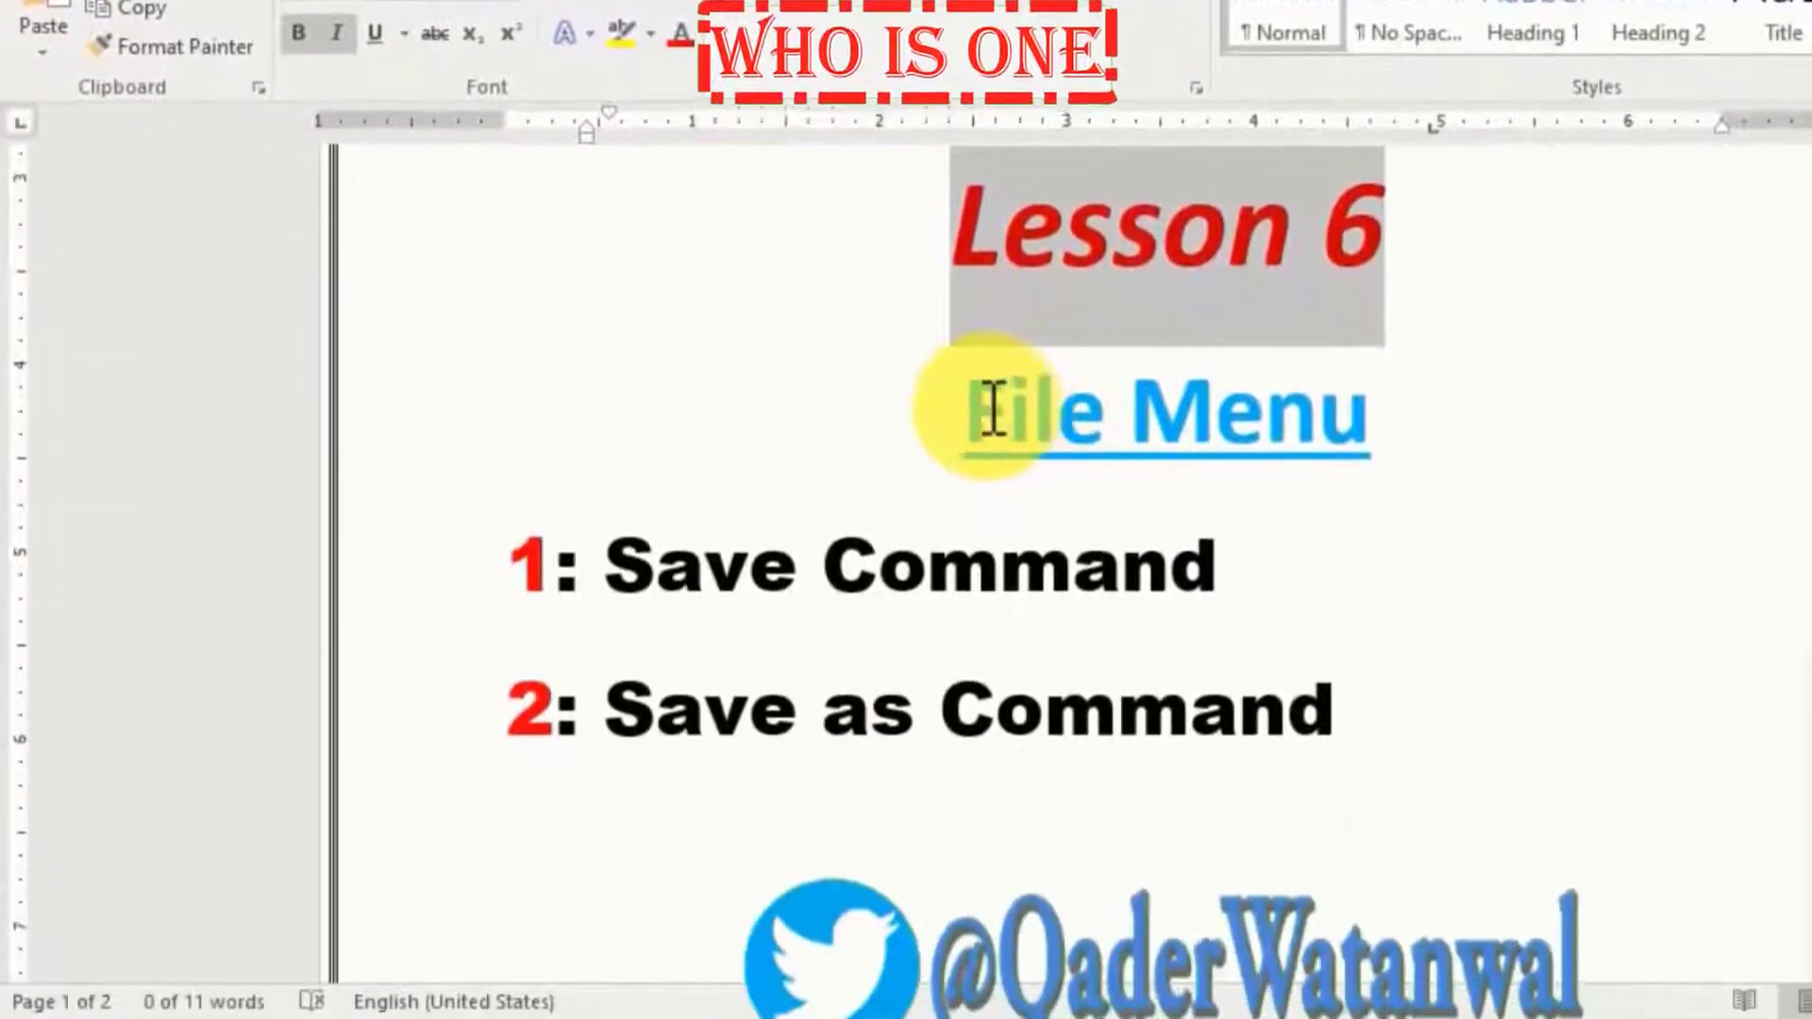
- Select the File Menu heading and the Save as Command line, then clear the selection
{"action": "left_click_drag", "start_coordinate": [984, 415], "coordinate": [1356, 434]}
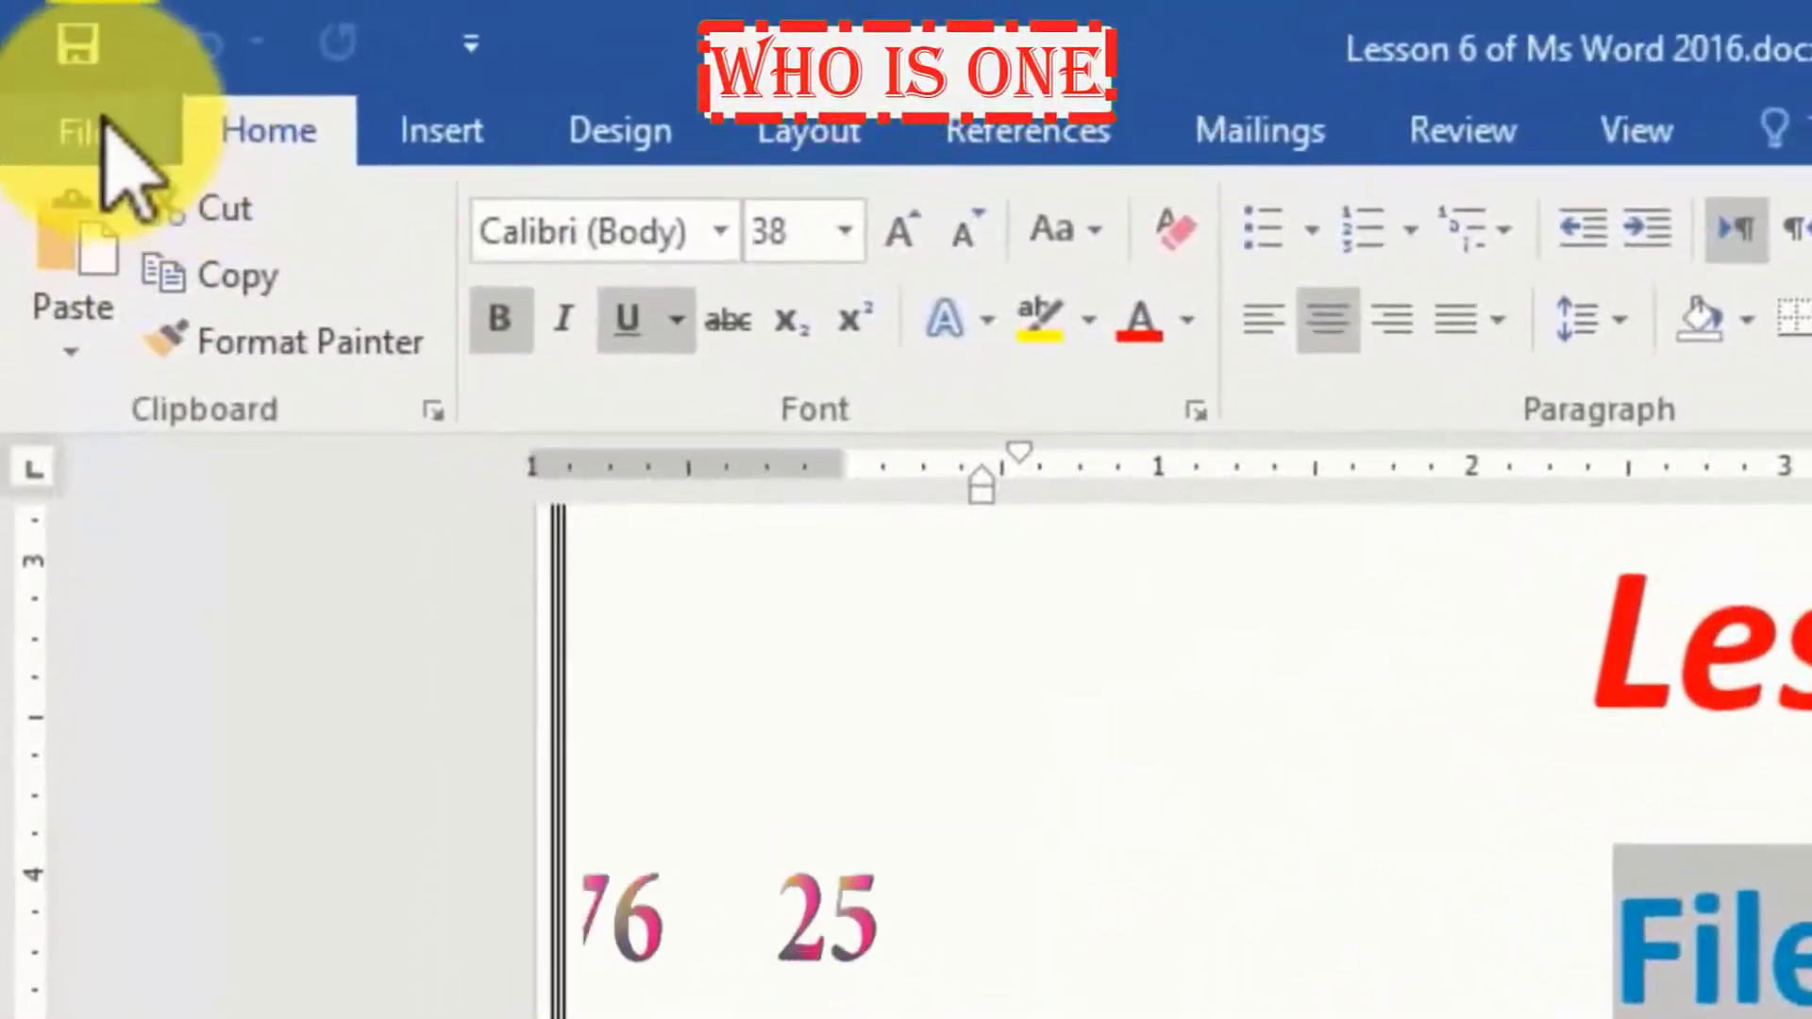
{"action": "left_click", "coordinate": [104, 118]}
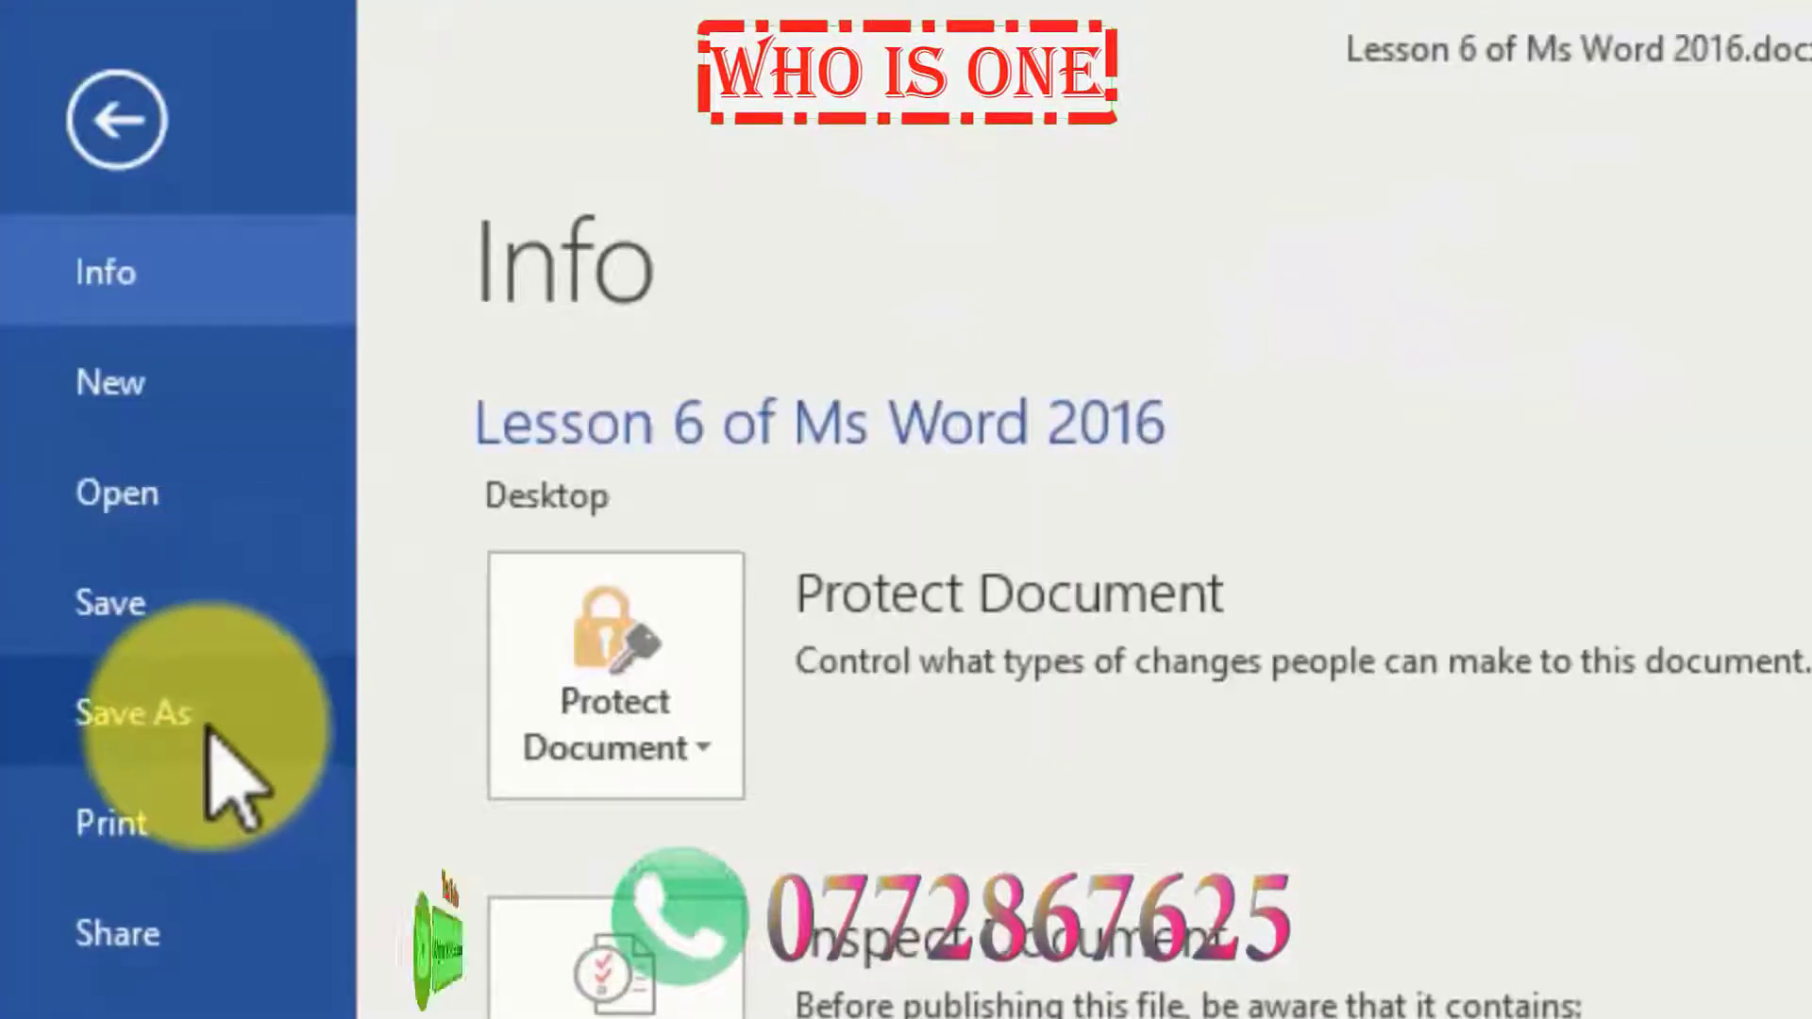
{"action": "left_click", "coordinate": [73, 80]}
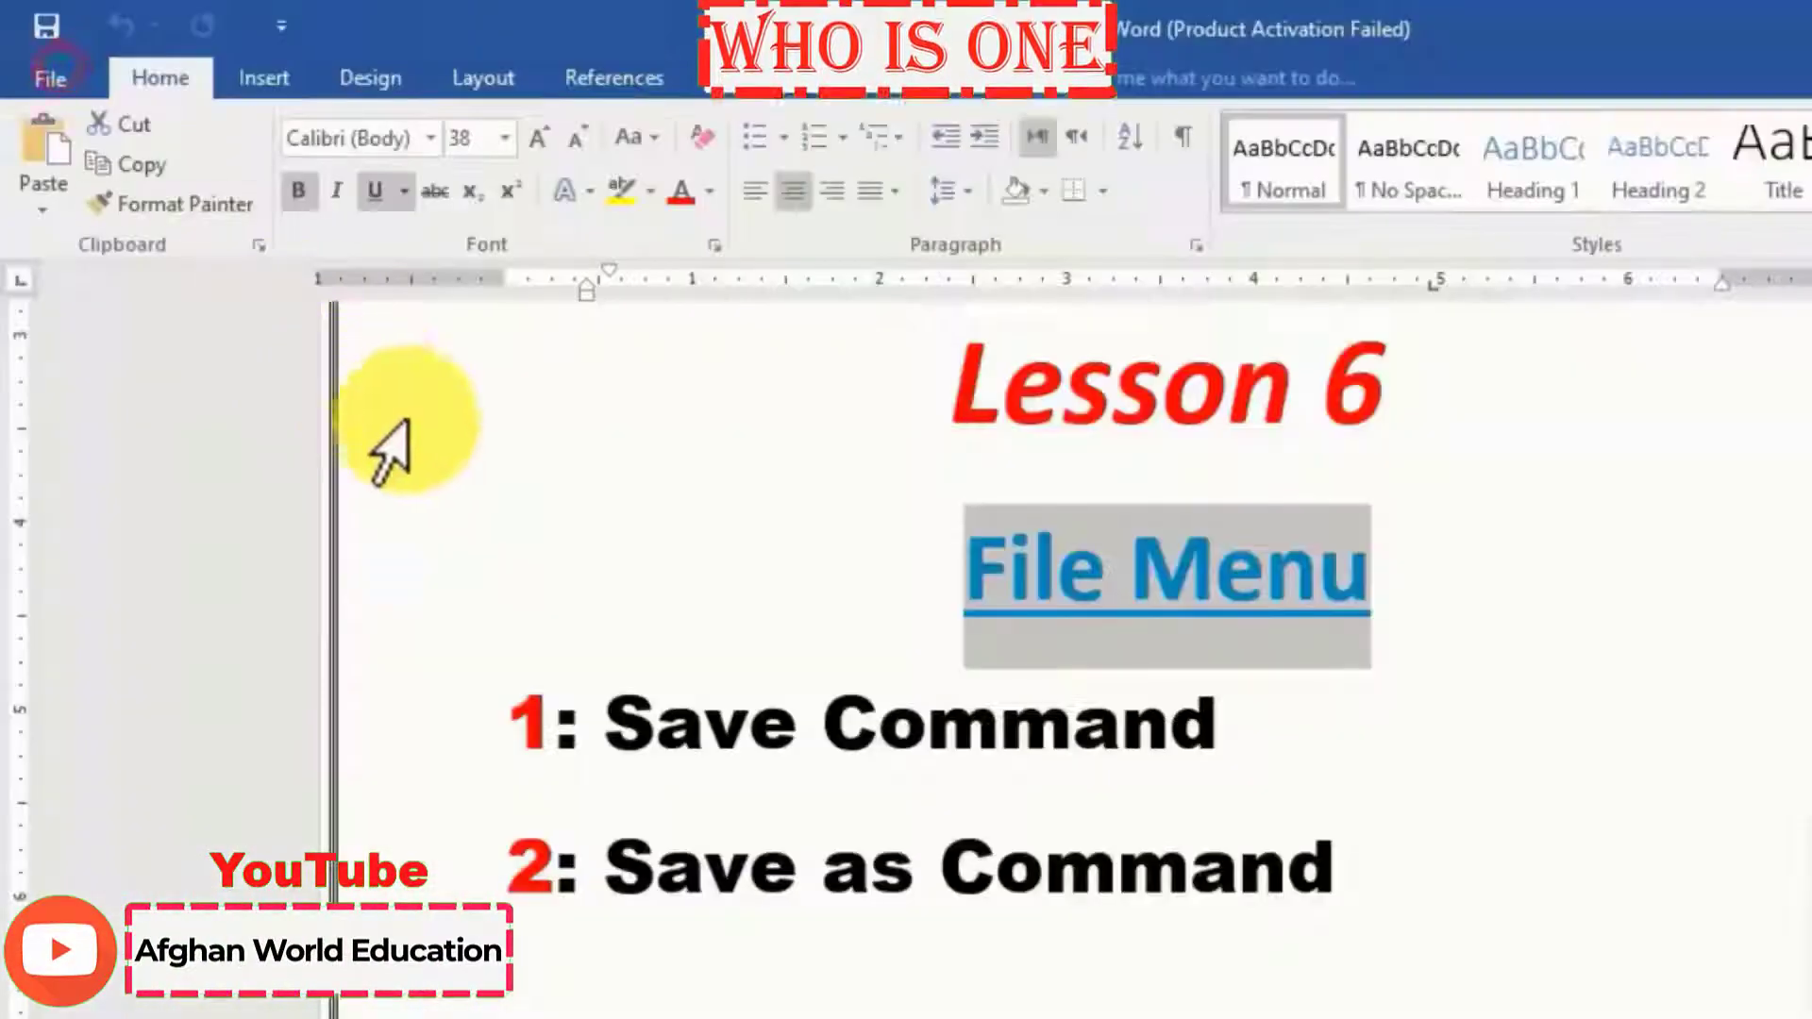
{"action": "scroll", "coordinate": [425, 472], "scroll_direction": "down", "scroll_amount": 3}
{"action": "scroll", "coordinate": [486, 514], "scroll_direction": "up", "scroll_amount": 2}
{"action": "left_click_drag", "start_coordinate": [606, 630], "coordinate": [1006, 651]}
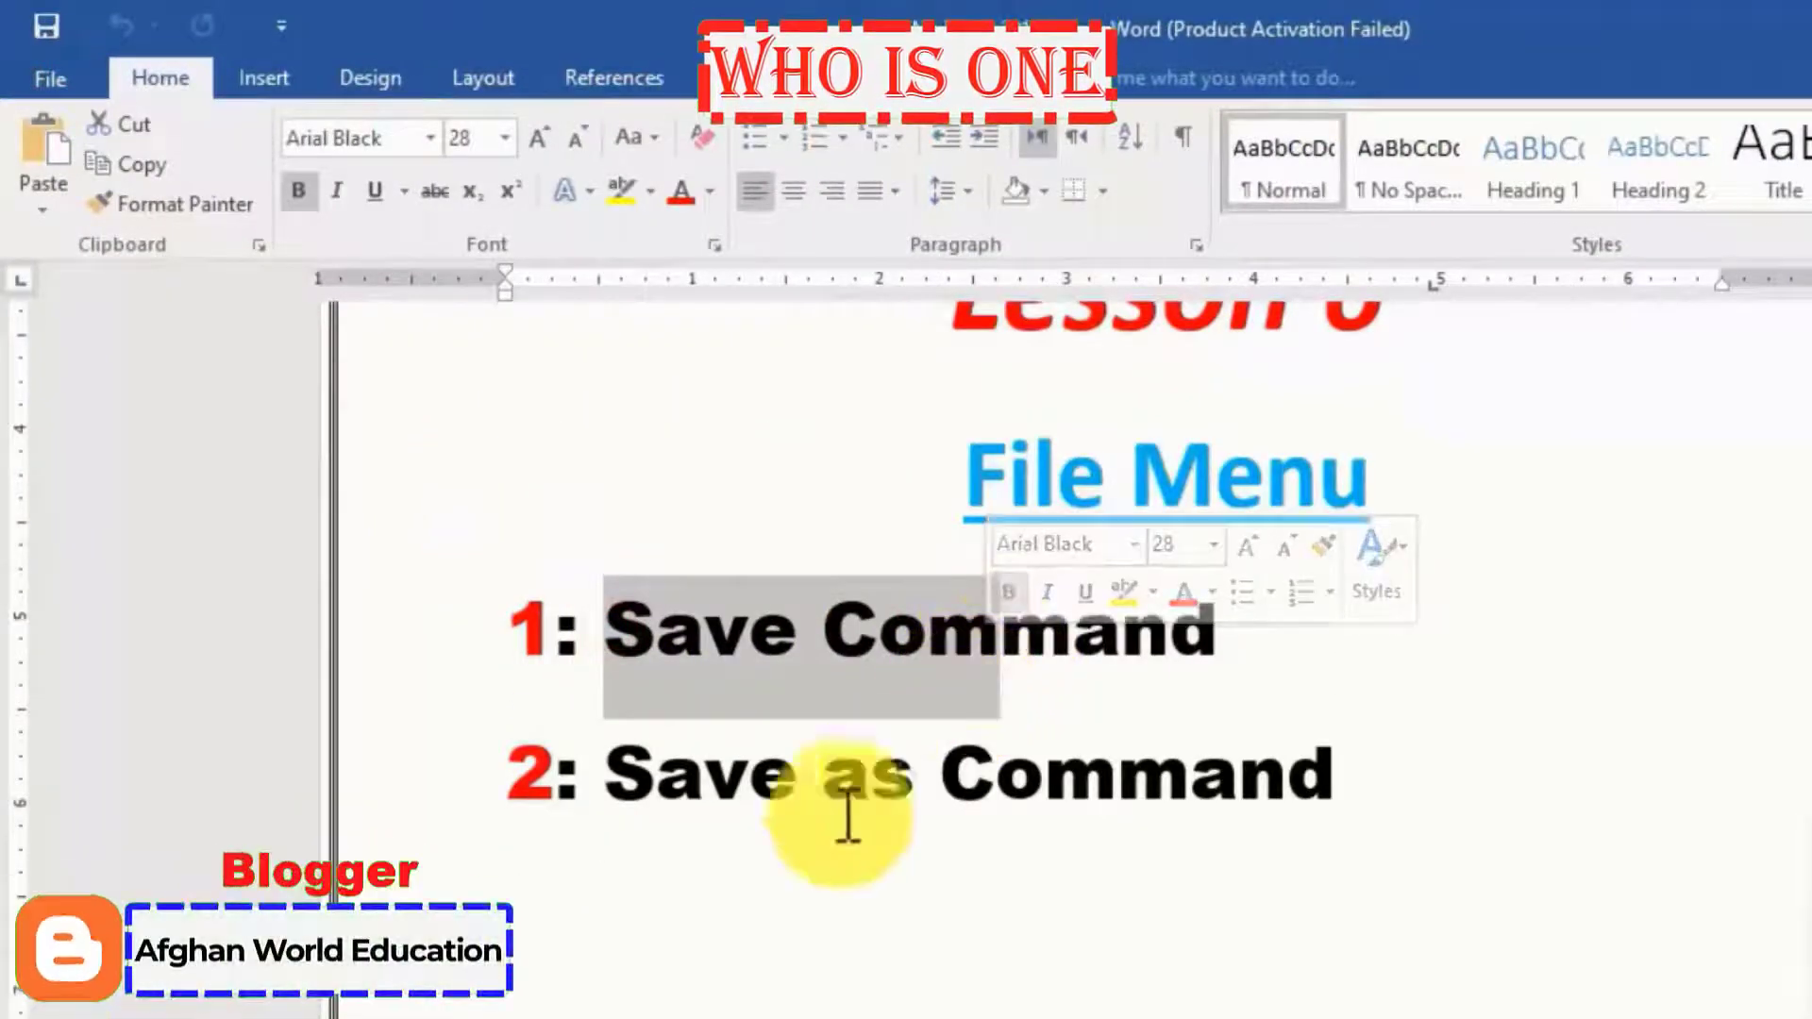
{"action": "left_click_drag", "start_coordinate": [612, 798], "coordinate": [1129, 819]}
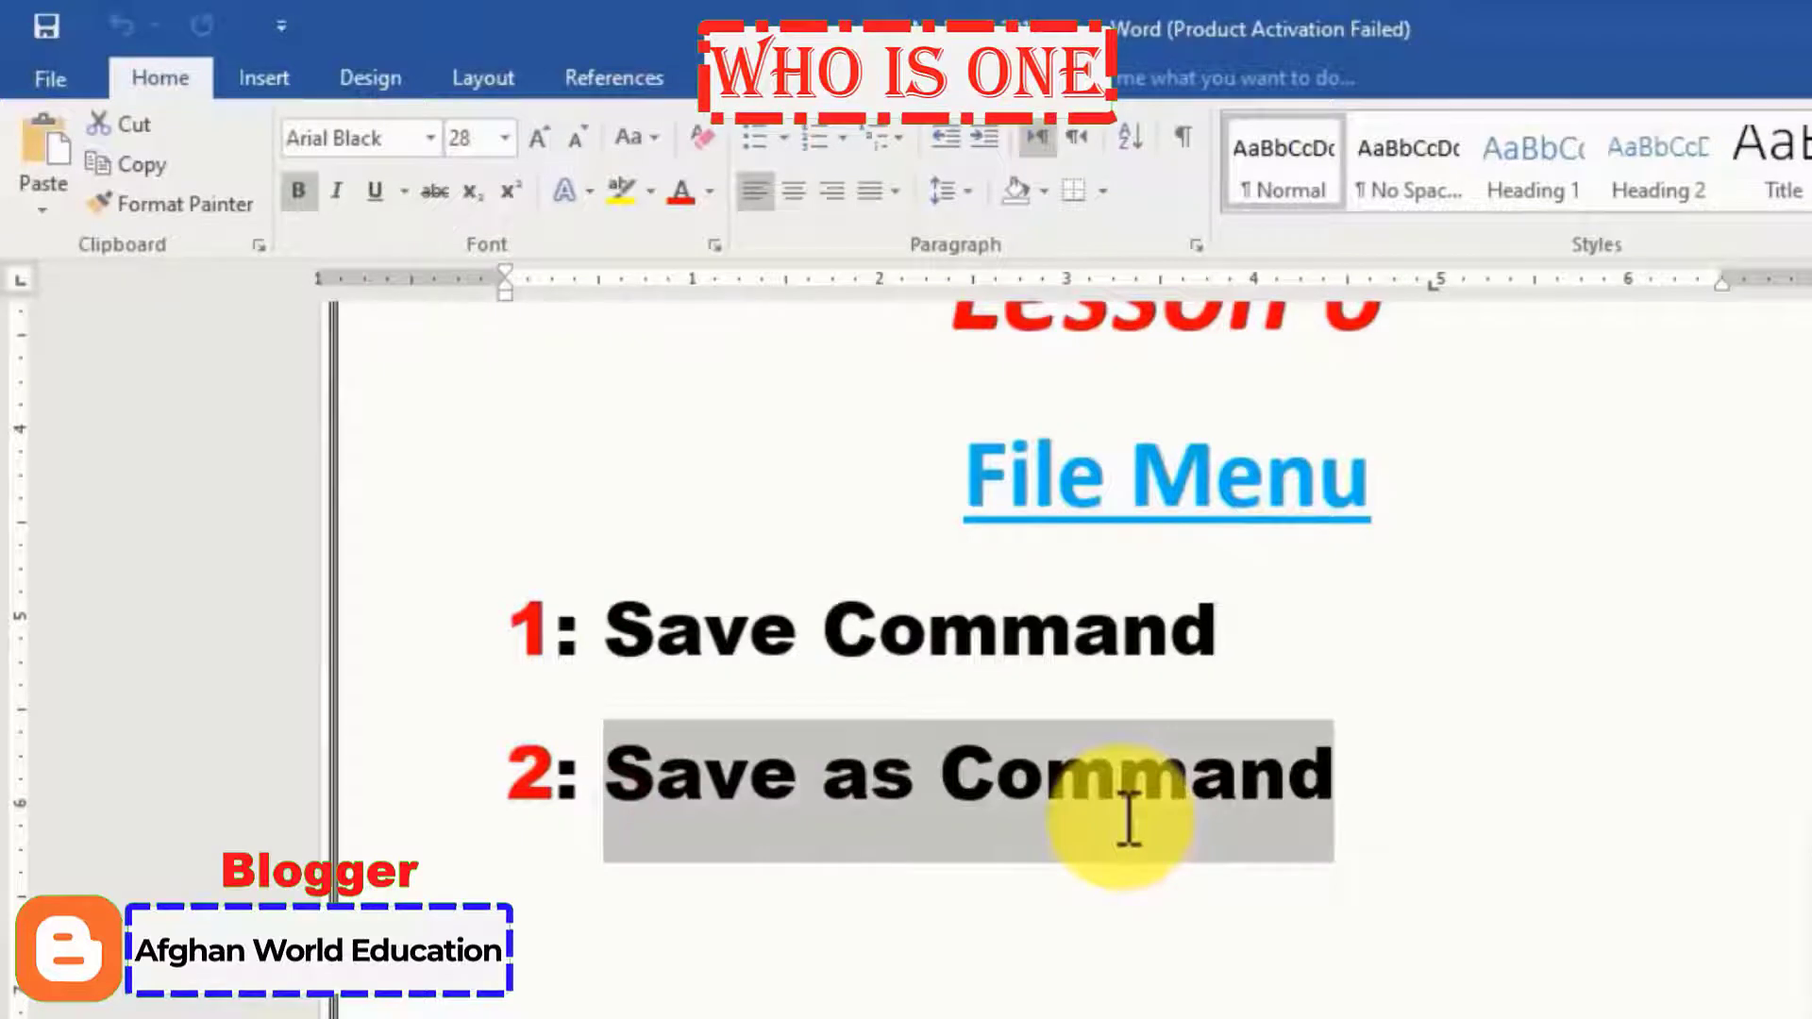
{"action": "left_click", "coordinate": [704, 434]}
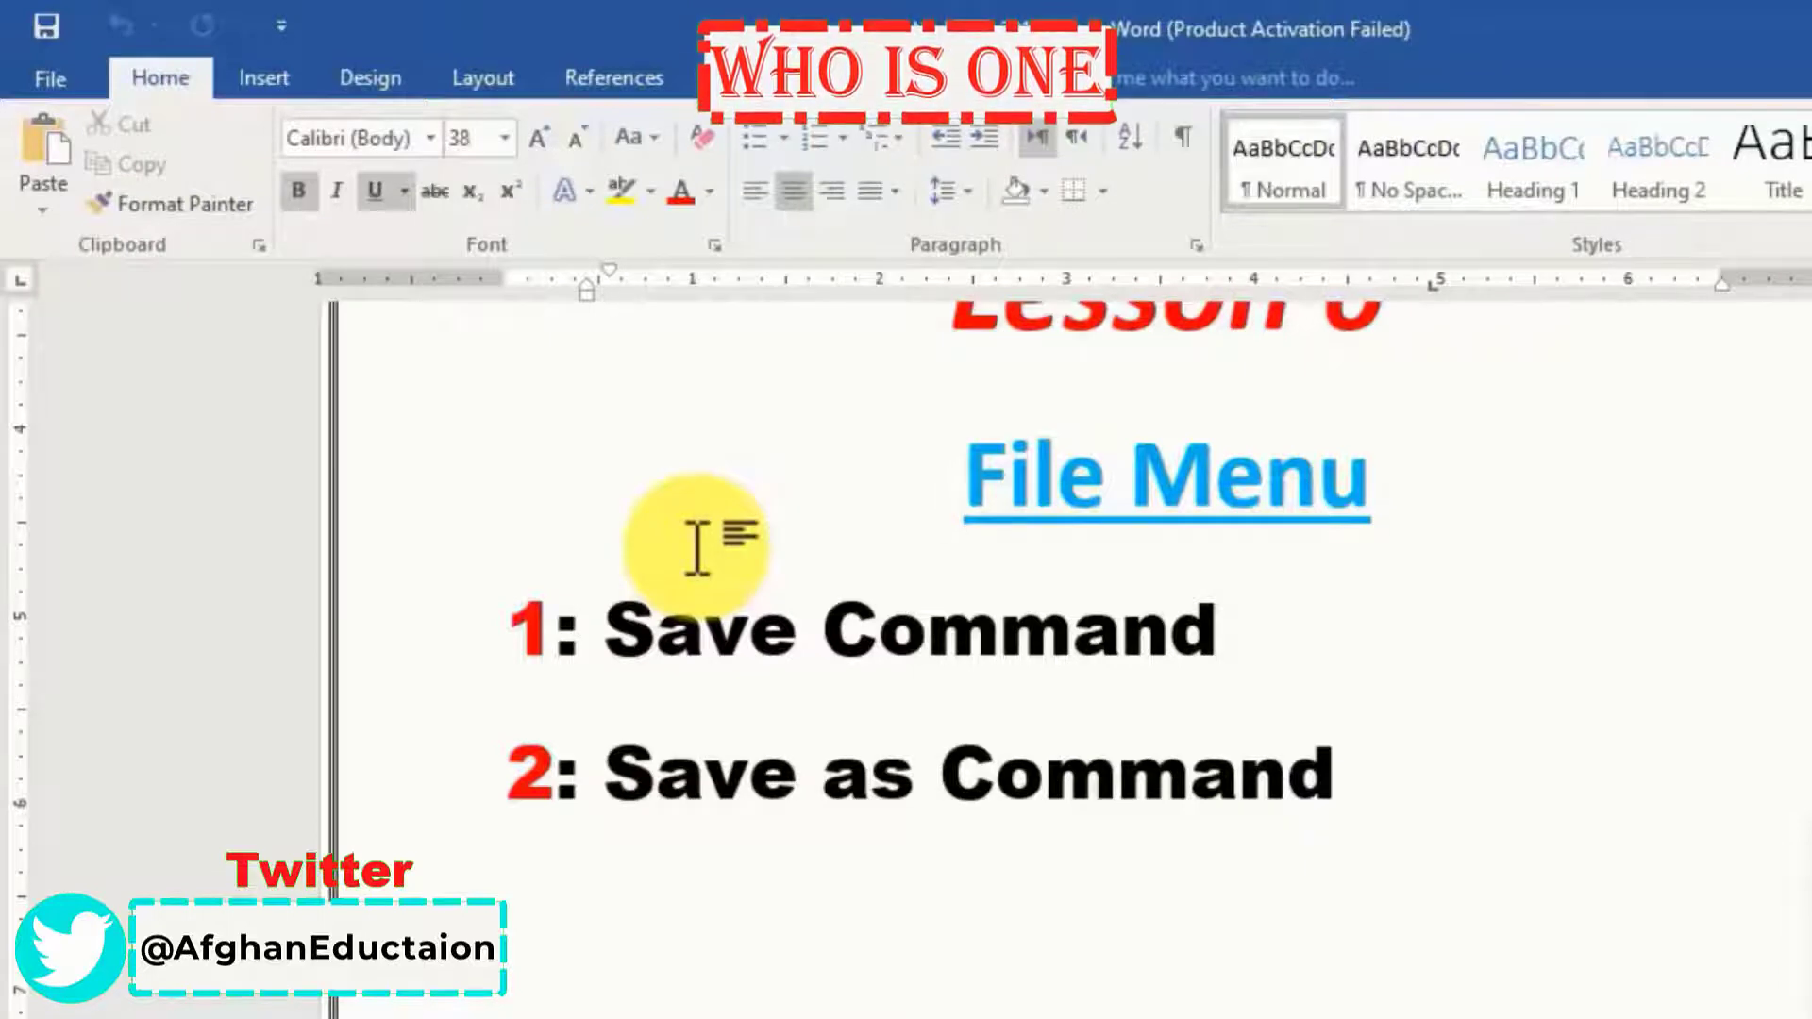
- In a new blank document, add a centred heading 'Save' in bold red 22-point text
{"action": "key", "text": "ctrl+n"}
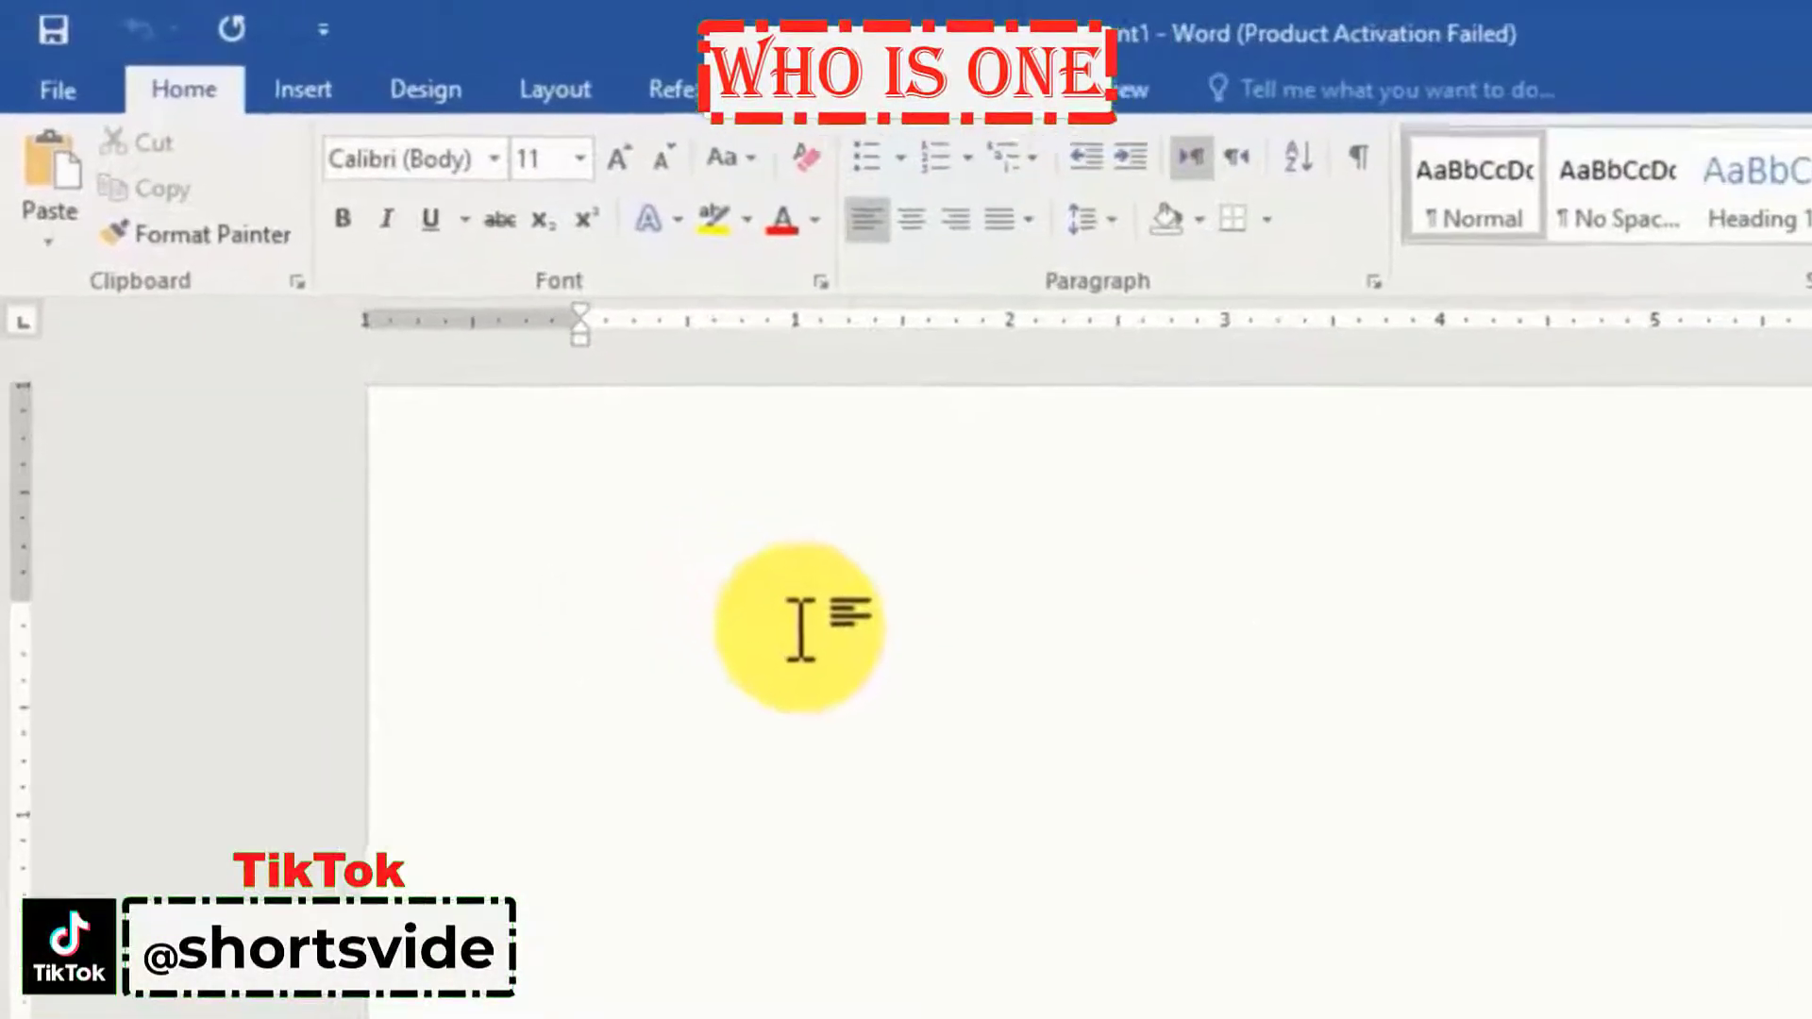
{"action": "type", "text": "Save"}
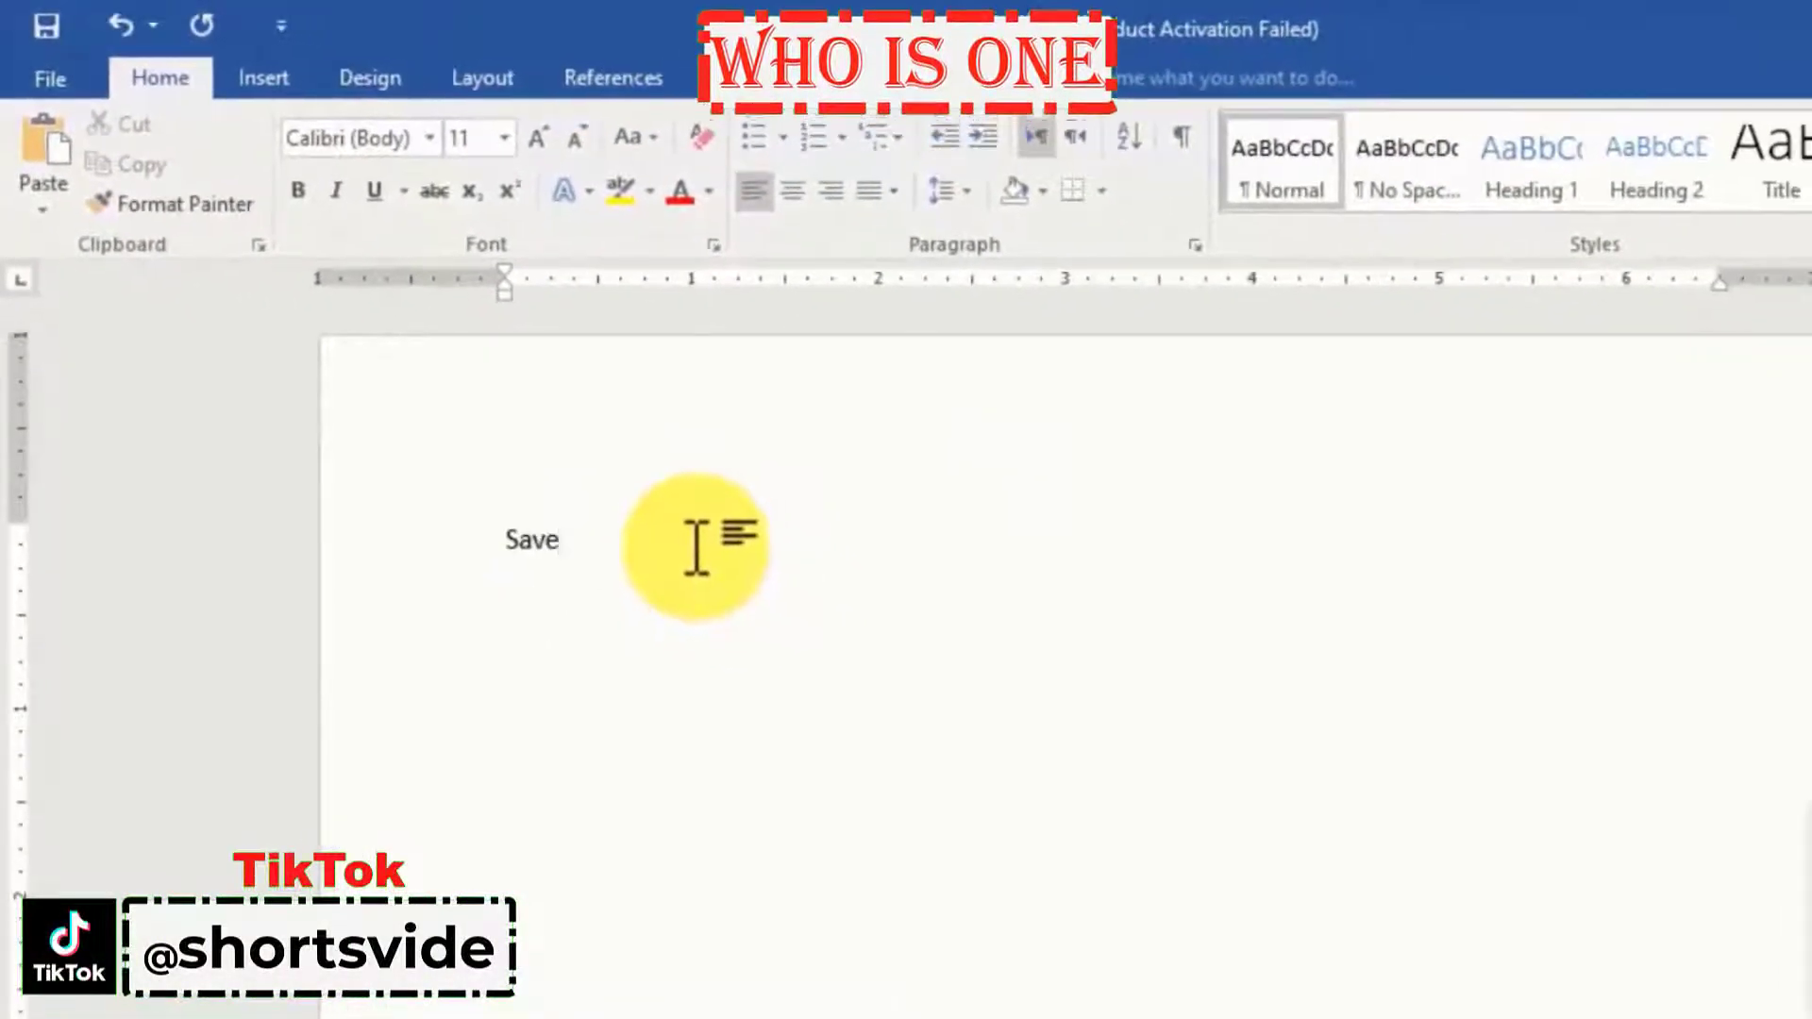
{"action": "left_click", "coordinate": [797, 187]}
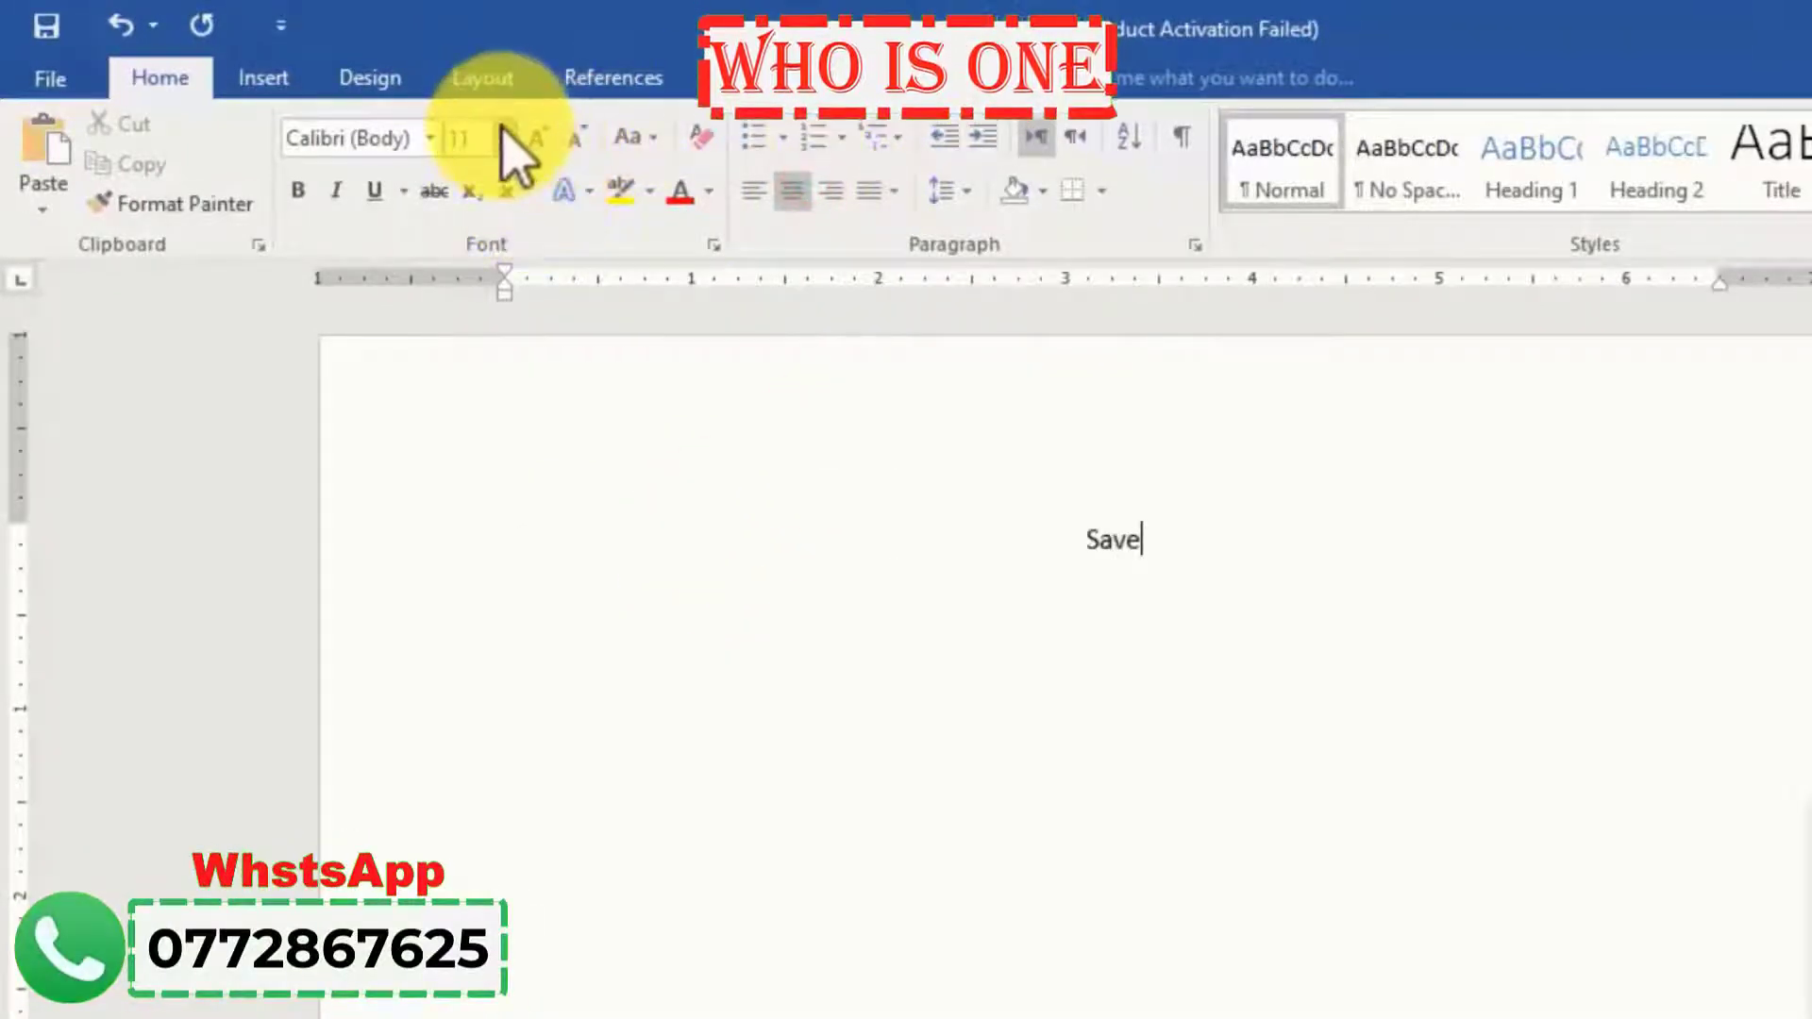
{"action": "double_click", "coordinate": [1099, 539]}
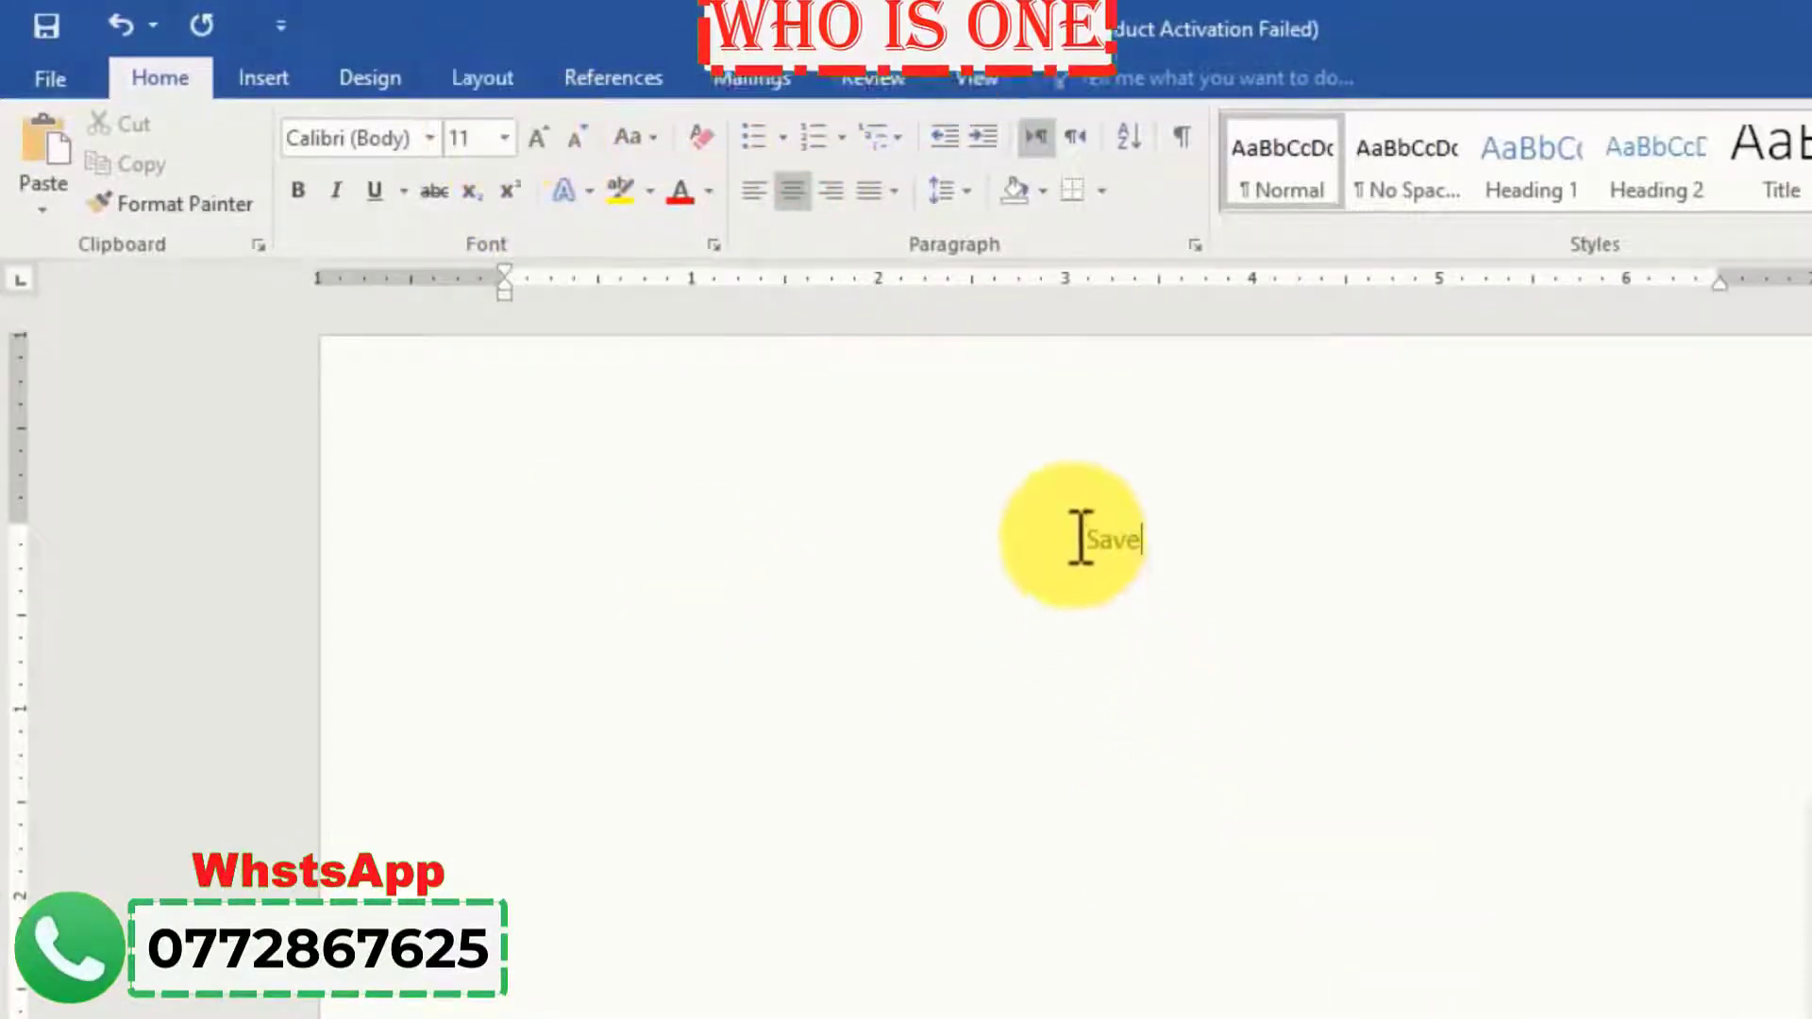
{"action": "left_click", "coordinate": [507, 135]}
{"action": "left_click", "coordinate": [462, 473]}
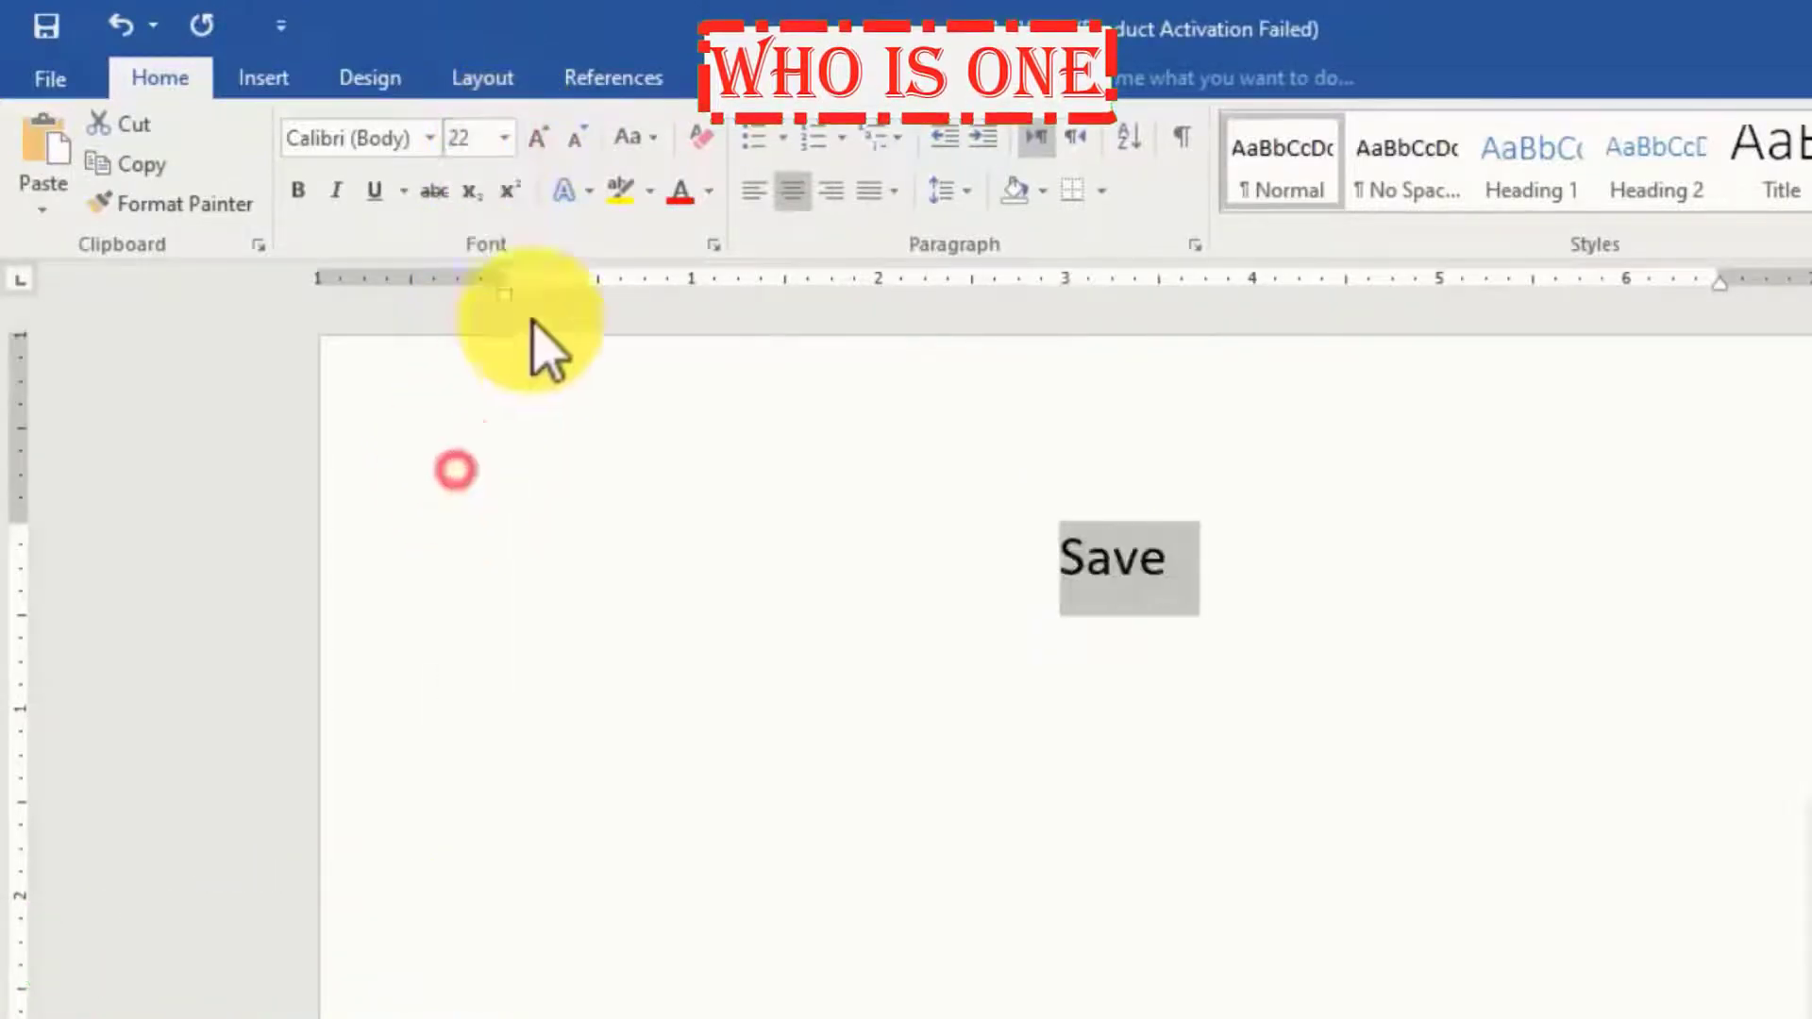
{"action": "left_click", "coordinate": [681, 188]}
{"action": "left_click", "coordinate": [307, 189]}
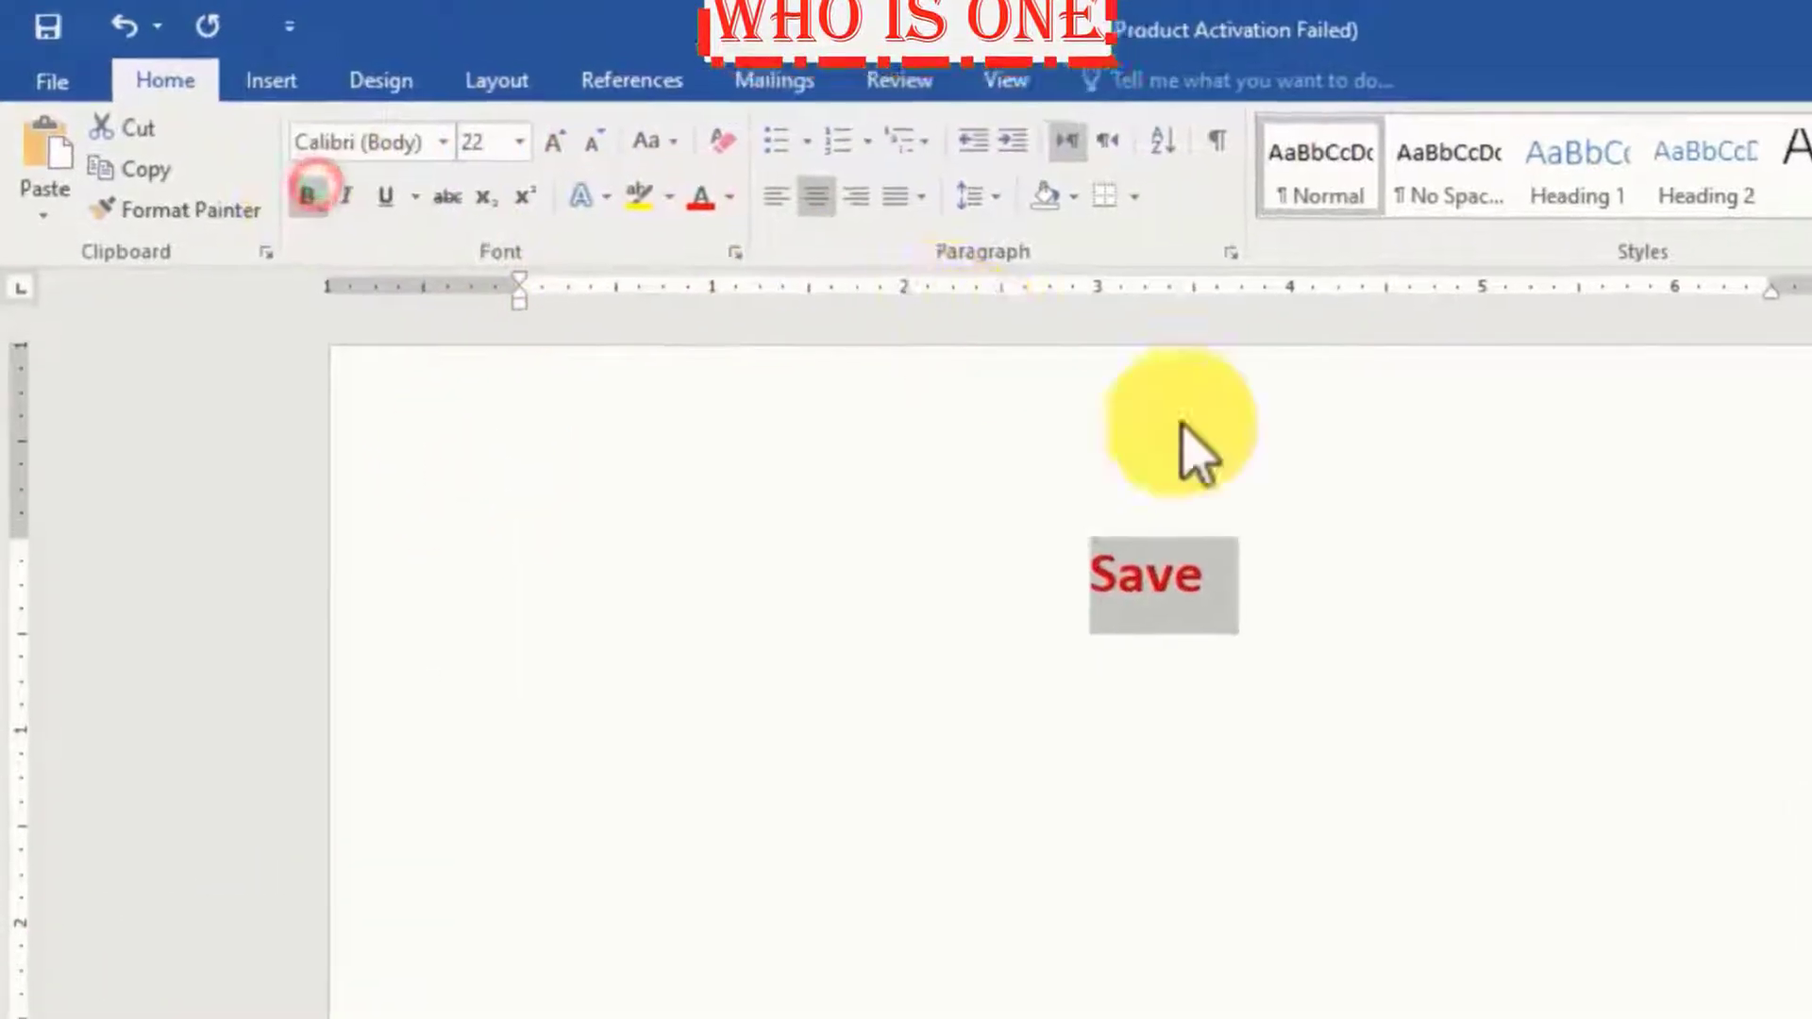
- Generate sample paragraphs below the heading with =rand()
{"action": "left_click", "coordinate": [1253, 566]}
{"action": "key", "text": "Return"}
{"action": "type", "text": "=rand("}
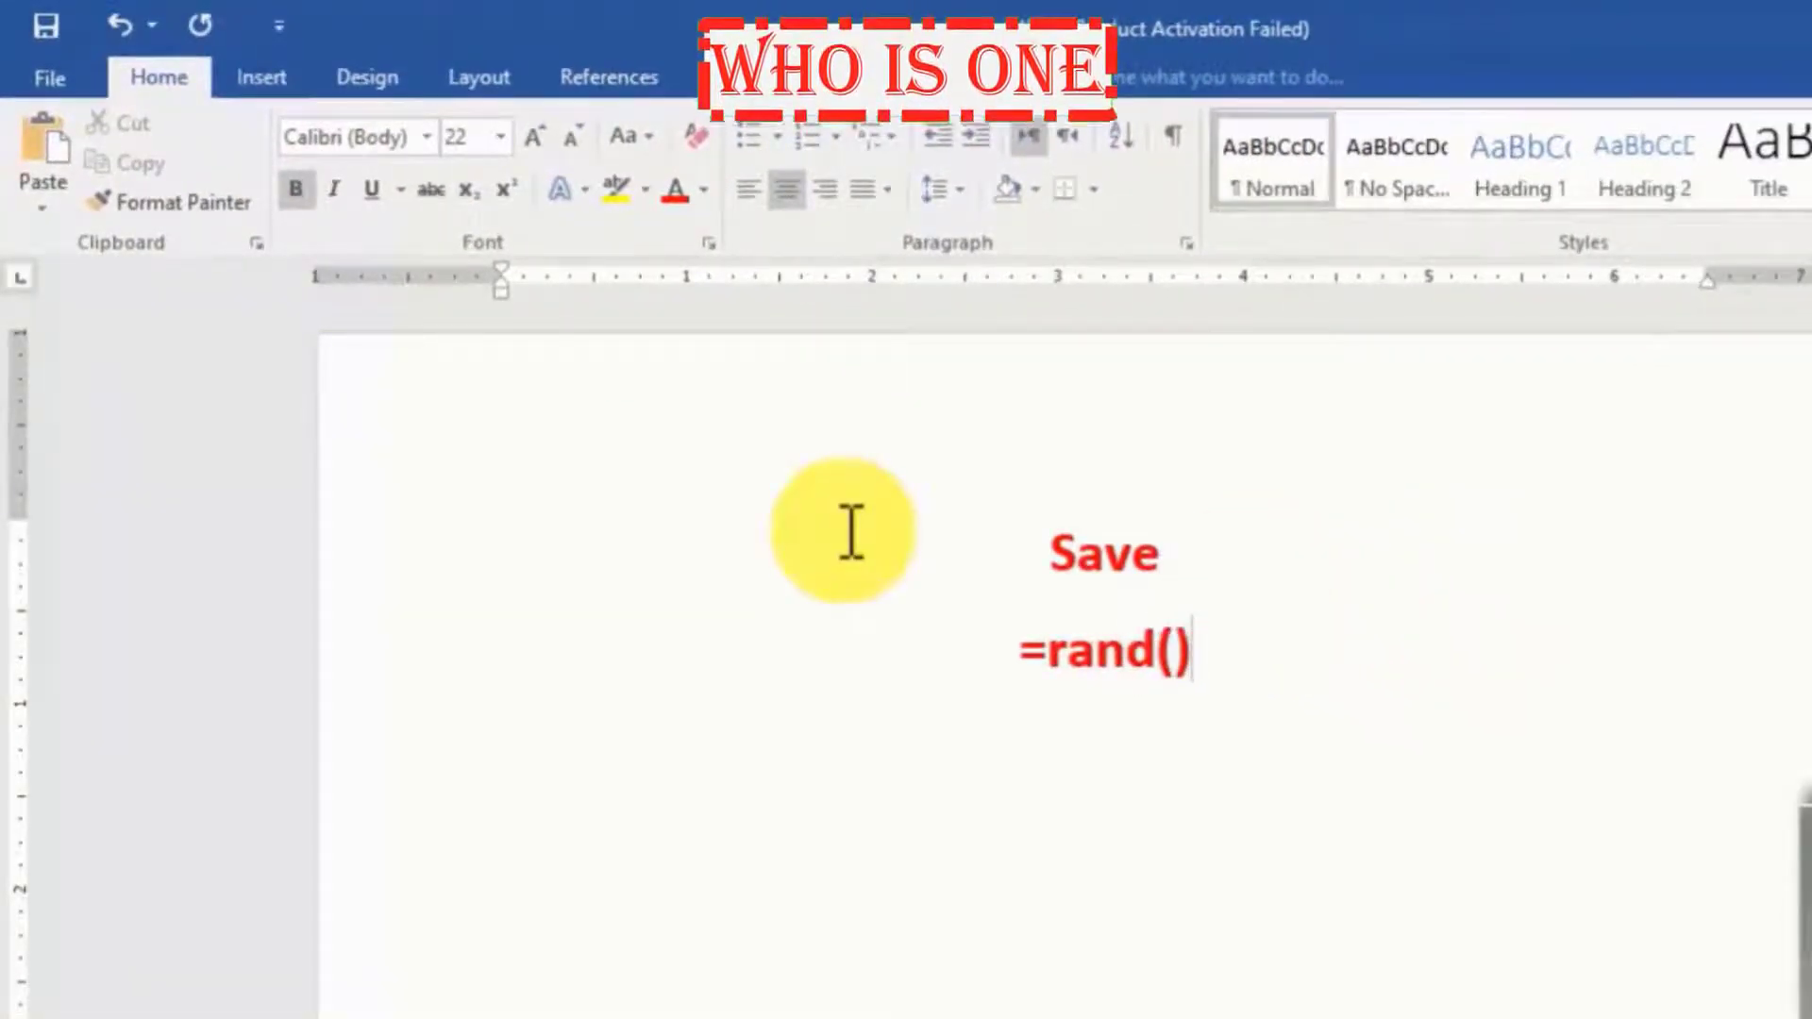
{"action": "key", "text": "Return"}
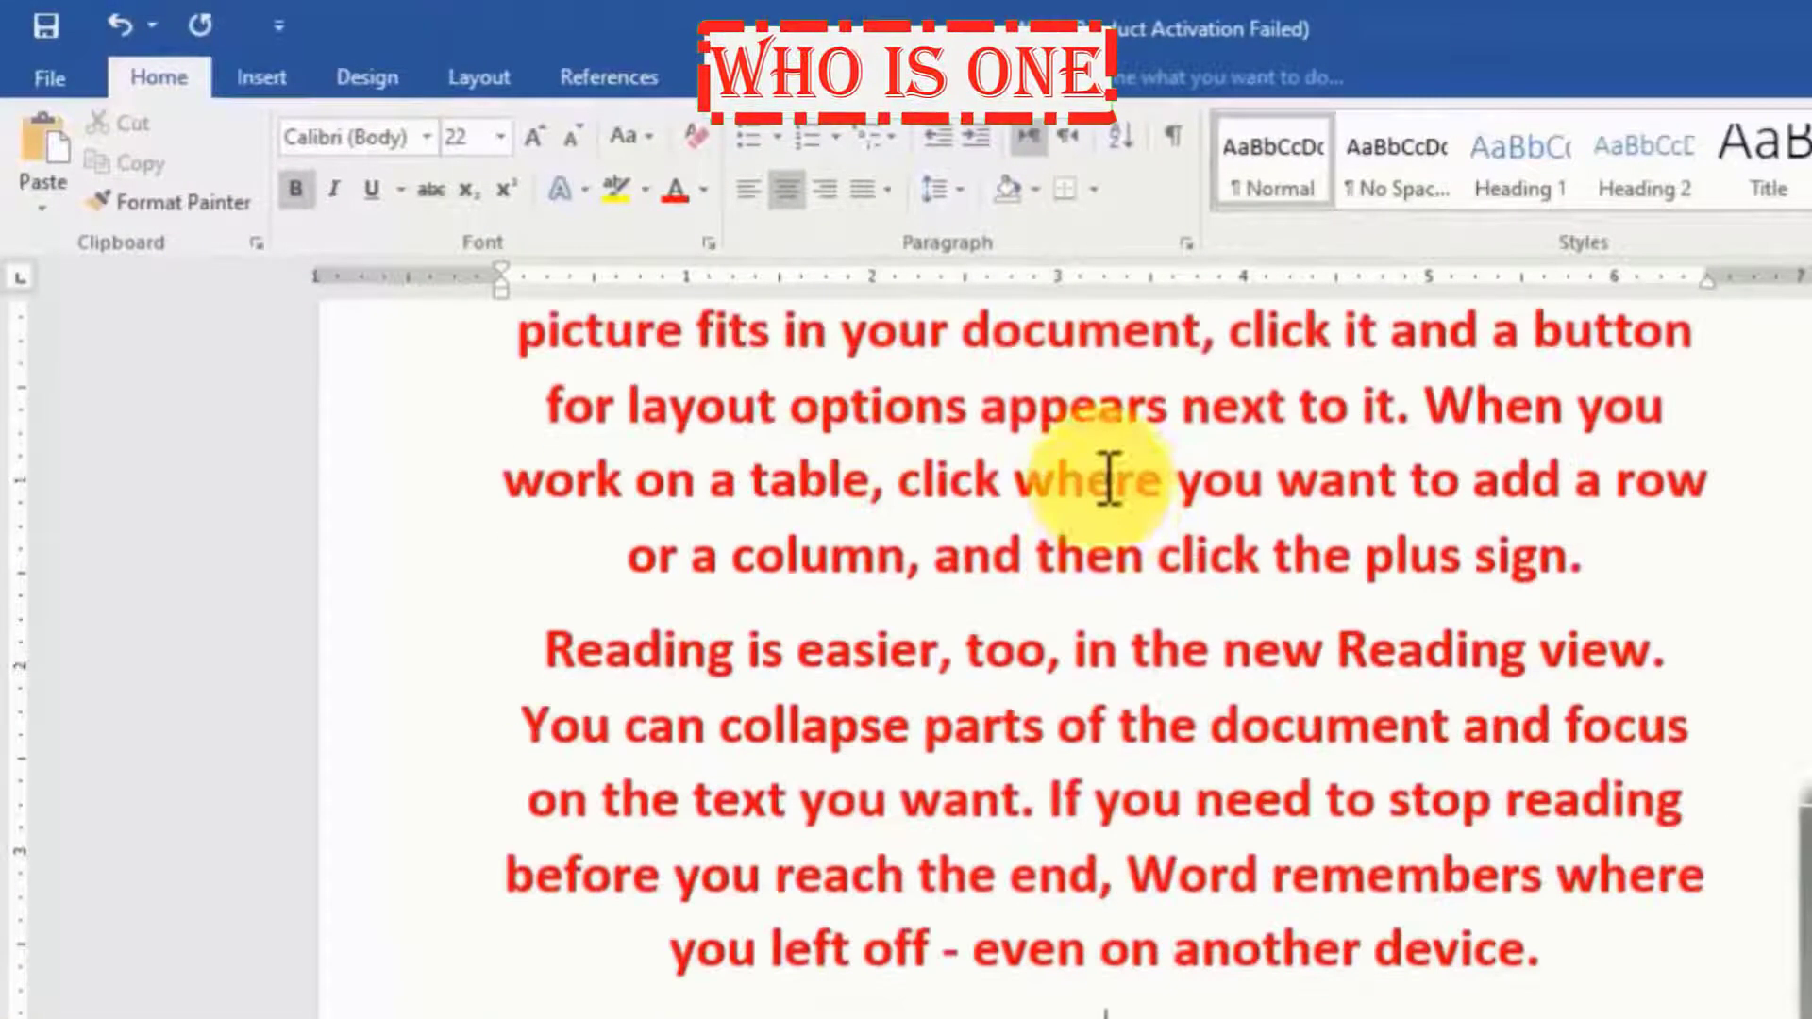
{"action": "scroll", "coordinate": [1101, 478], "scroll_direction": "up", "scroll_amount": 2}
{"action": "scroll", "coordinate": [1201, 648], "scroll_direction": "up", "scroll_amount": 5}
{"action": "scroll", "coordinate": [1092, 615], "scroll_direction": "up", "scroll_amount": 5}
{"action": "scroll", "coordinate": [1085, 529], "scroll_direction": "up", "scroll_amount": 5}
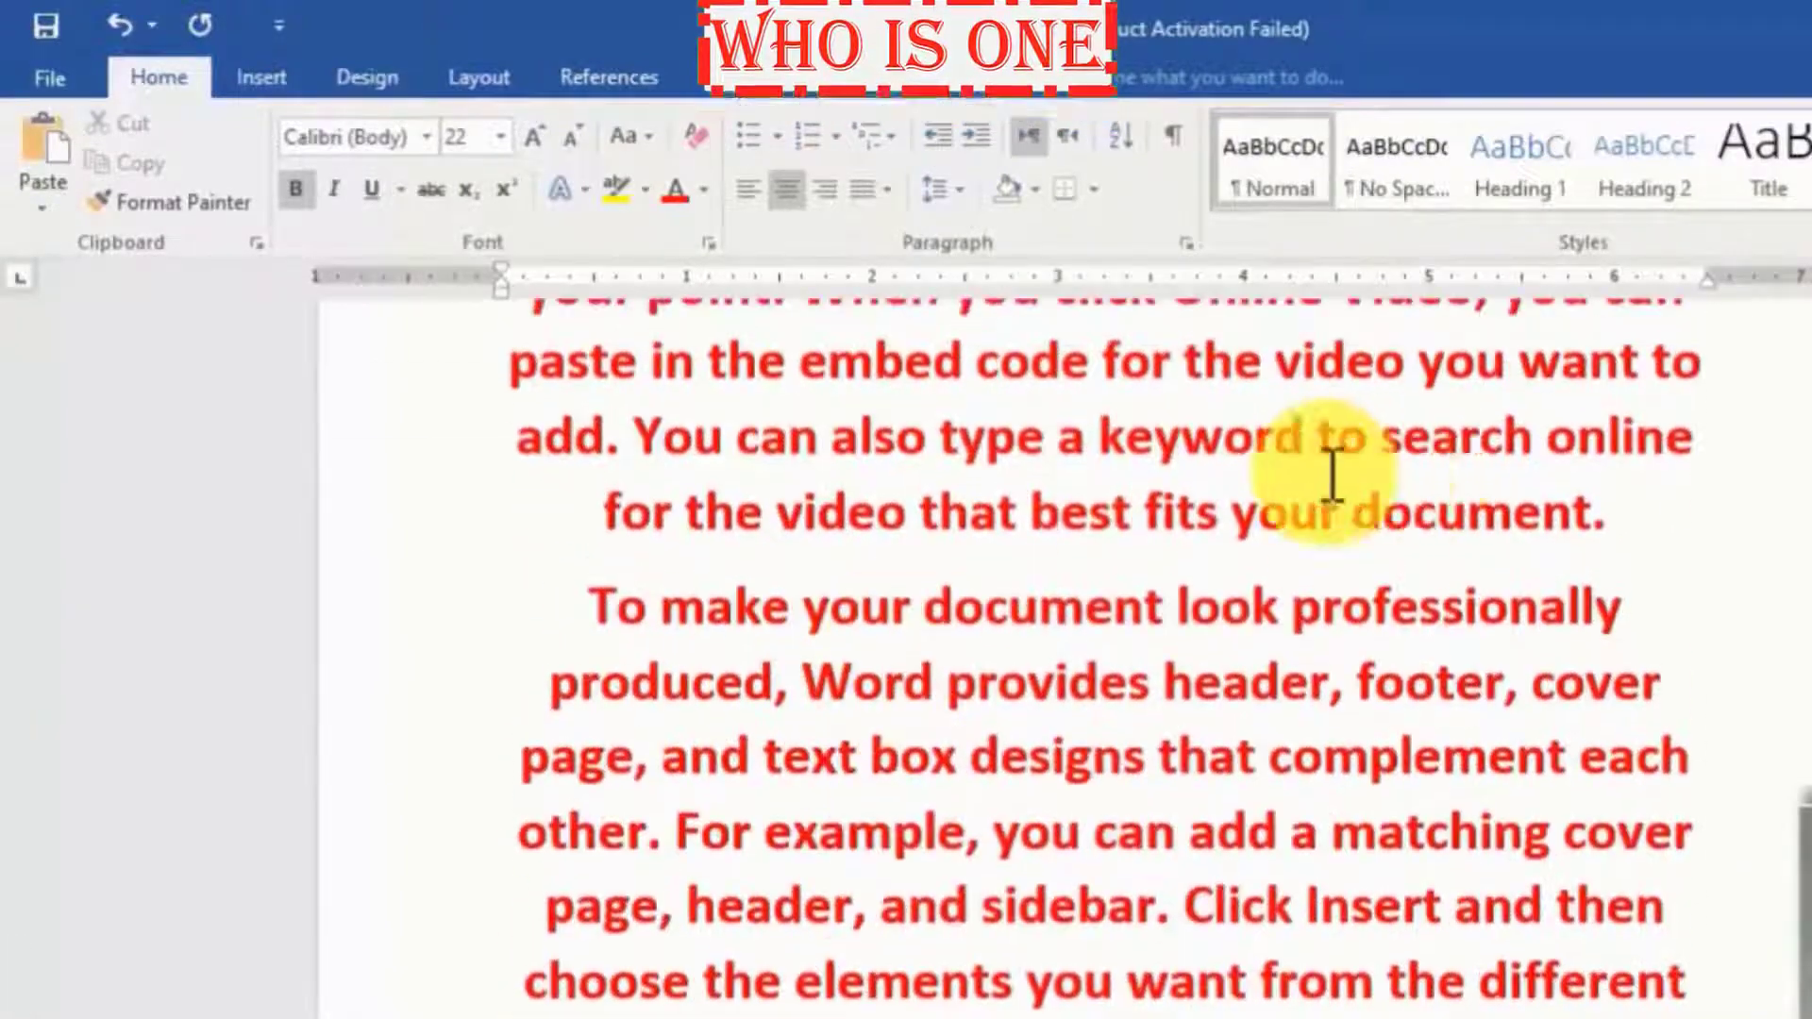
{"action": "scroll", "coordinate": [1274, 576], "scroll_direction": "up", "scroll_amount": 4}
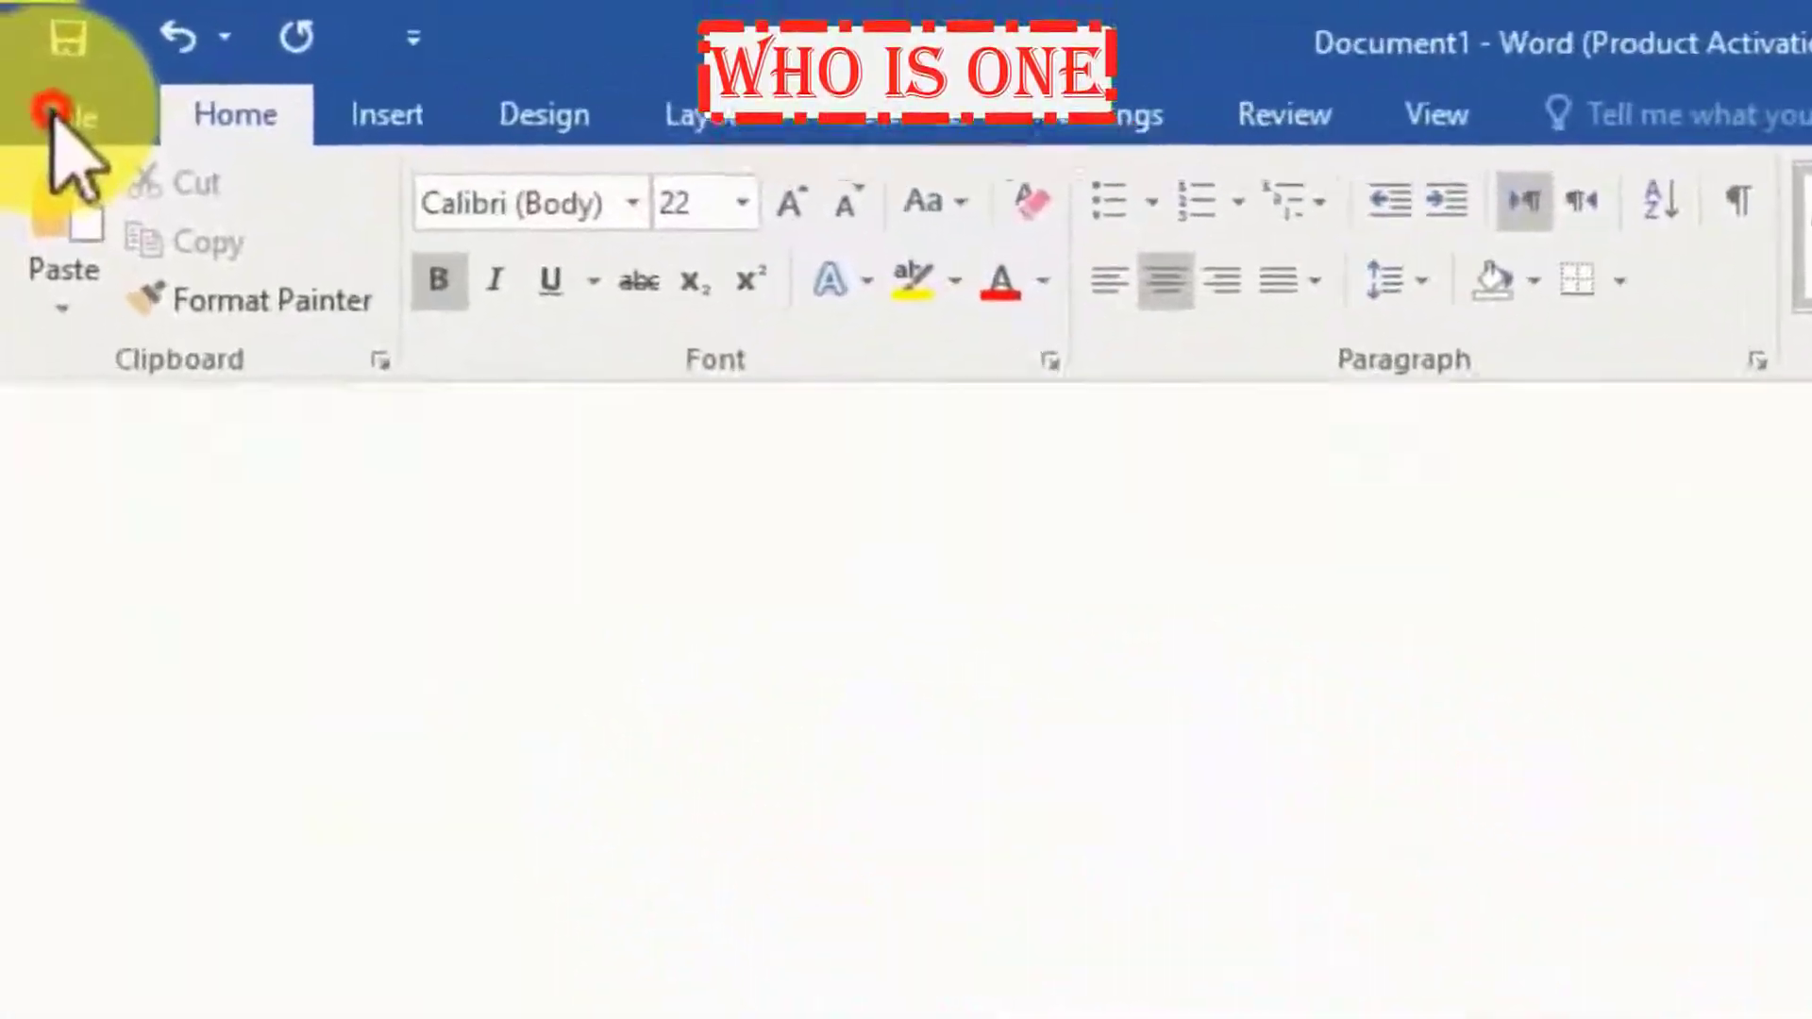
- Start a Save As to the Desktop, then abandon it and return to the document
{"action": "left_click", "coordinate": [42, 67]}
{"action": "left_click", "coordinate": [142, 523]}
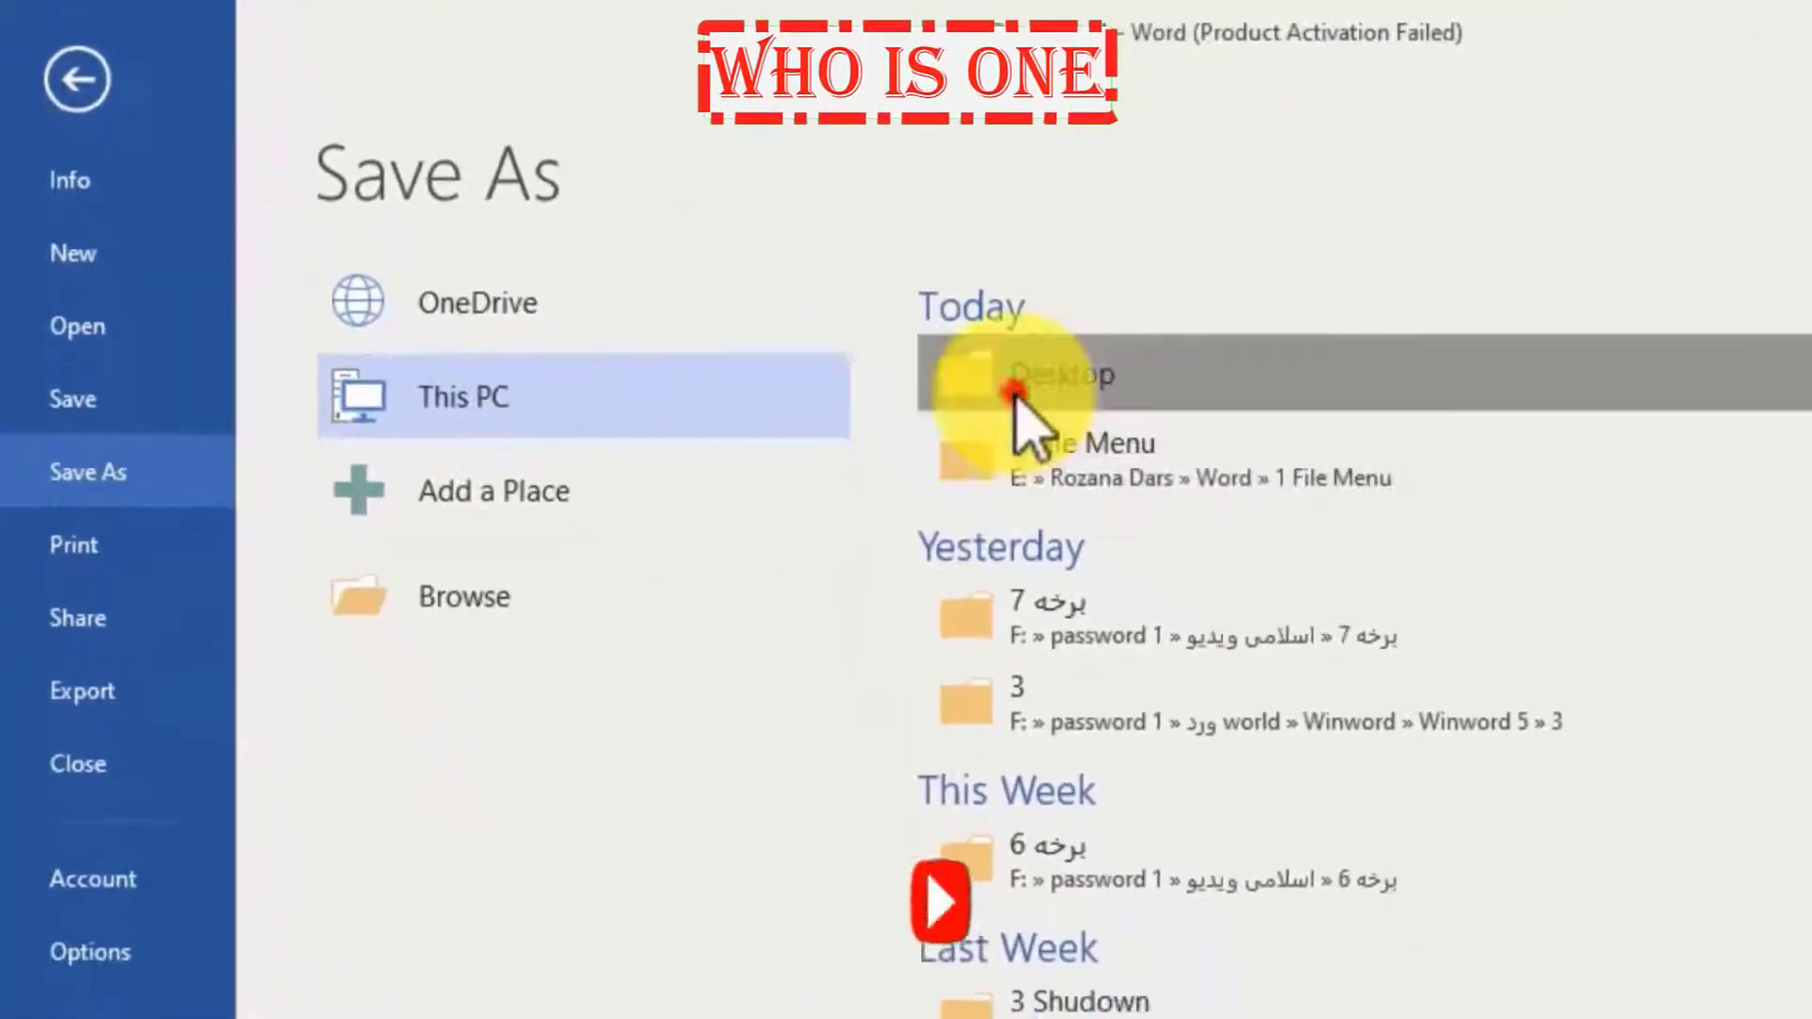
{"action": "left_click", "coordinate": [1038, 397]}
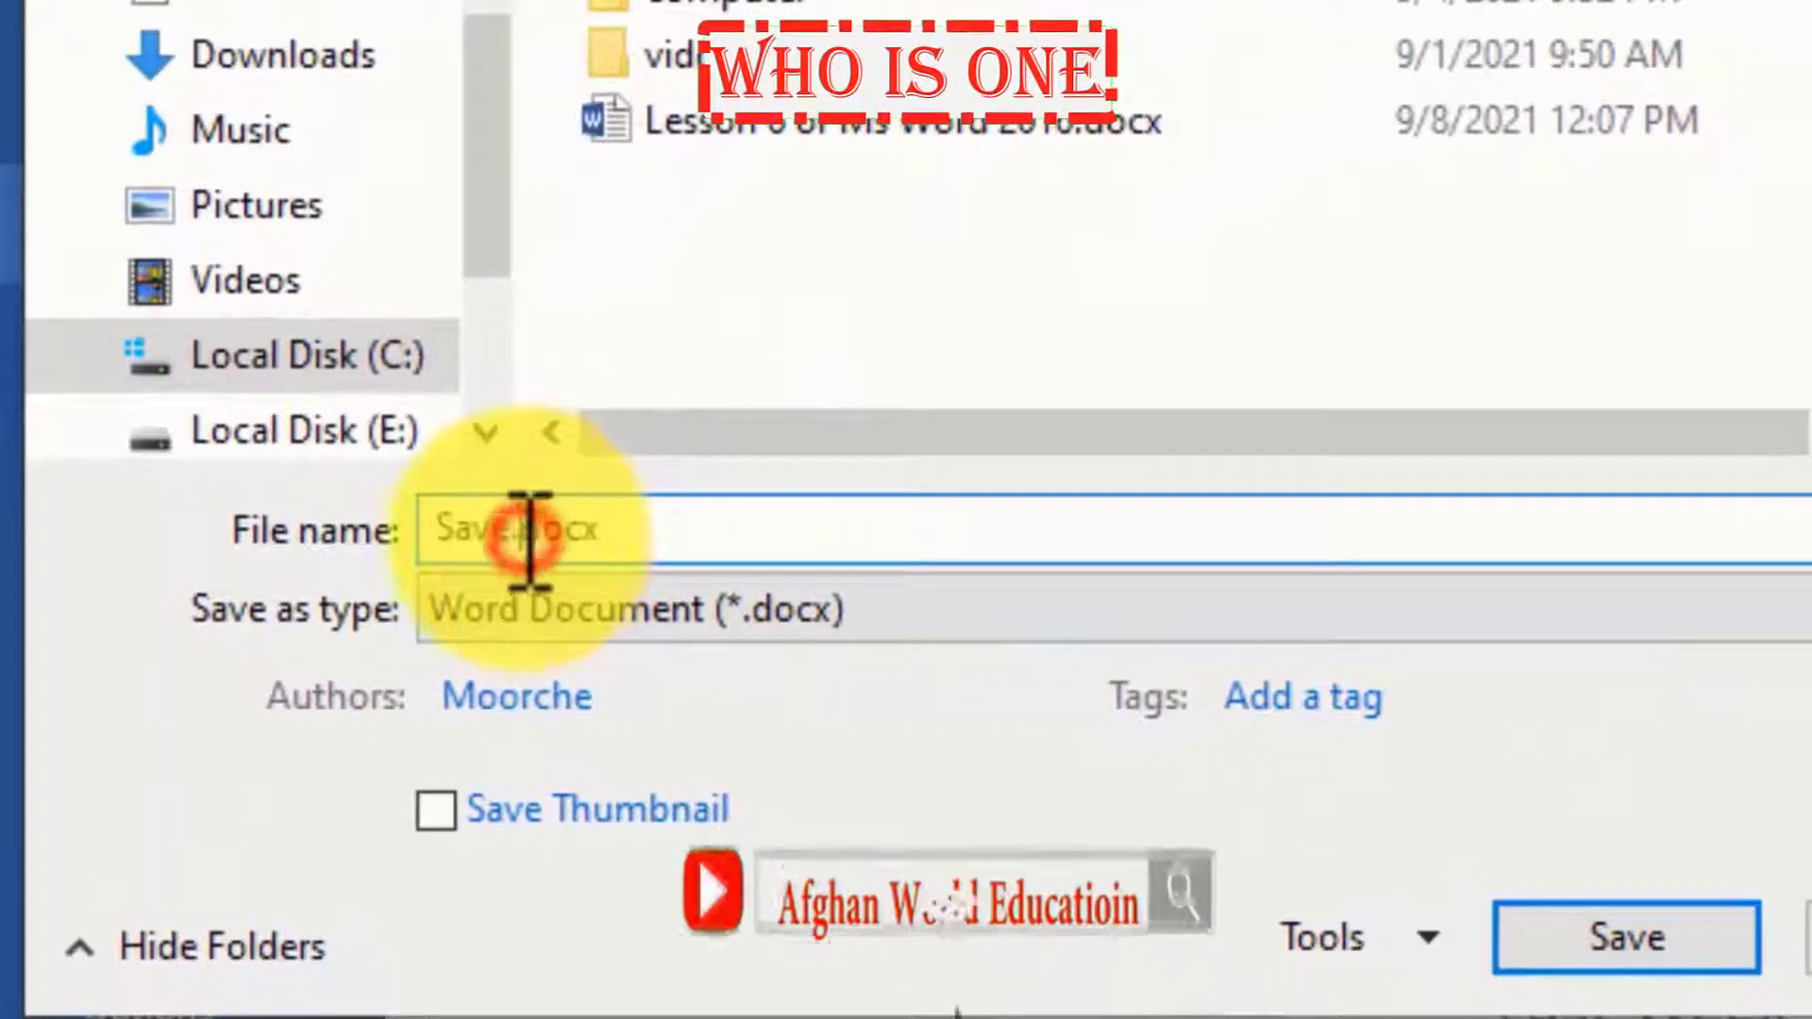
{"action": "left_click_drag", "start_coordinate": [522, 536], "coordinate": [427, 524]}
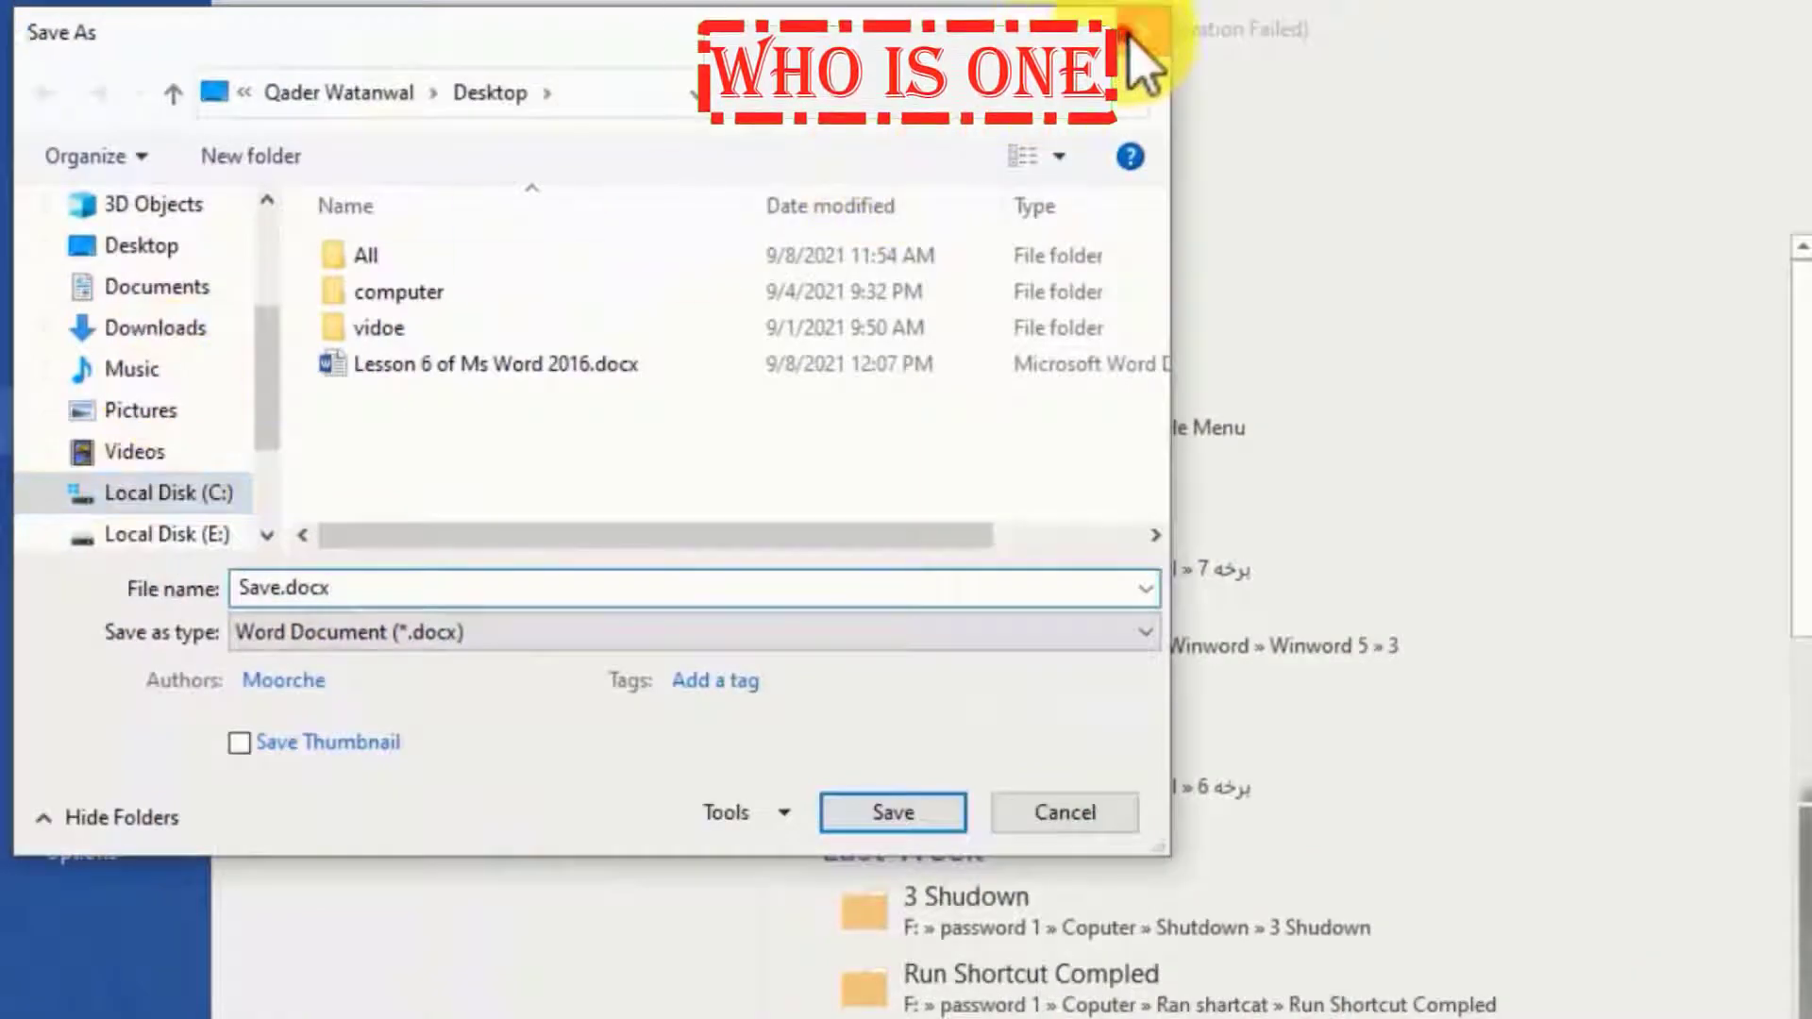
{"action": "left_click", "coordinate": [1133, 38]}
{"action": "left_click", "coordinate": [42, 59]}
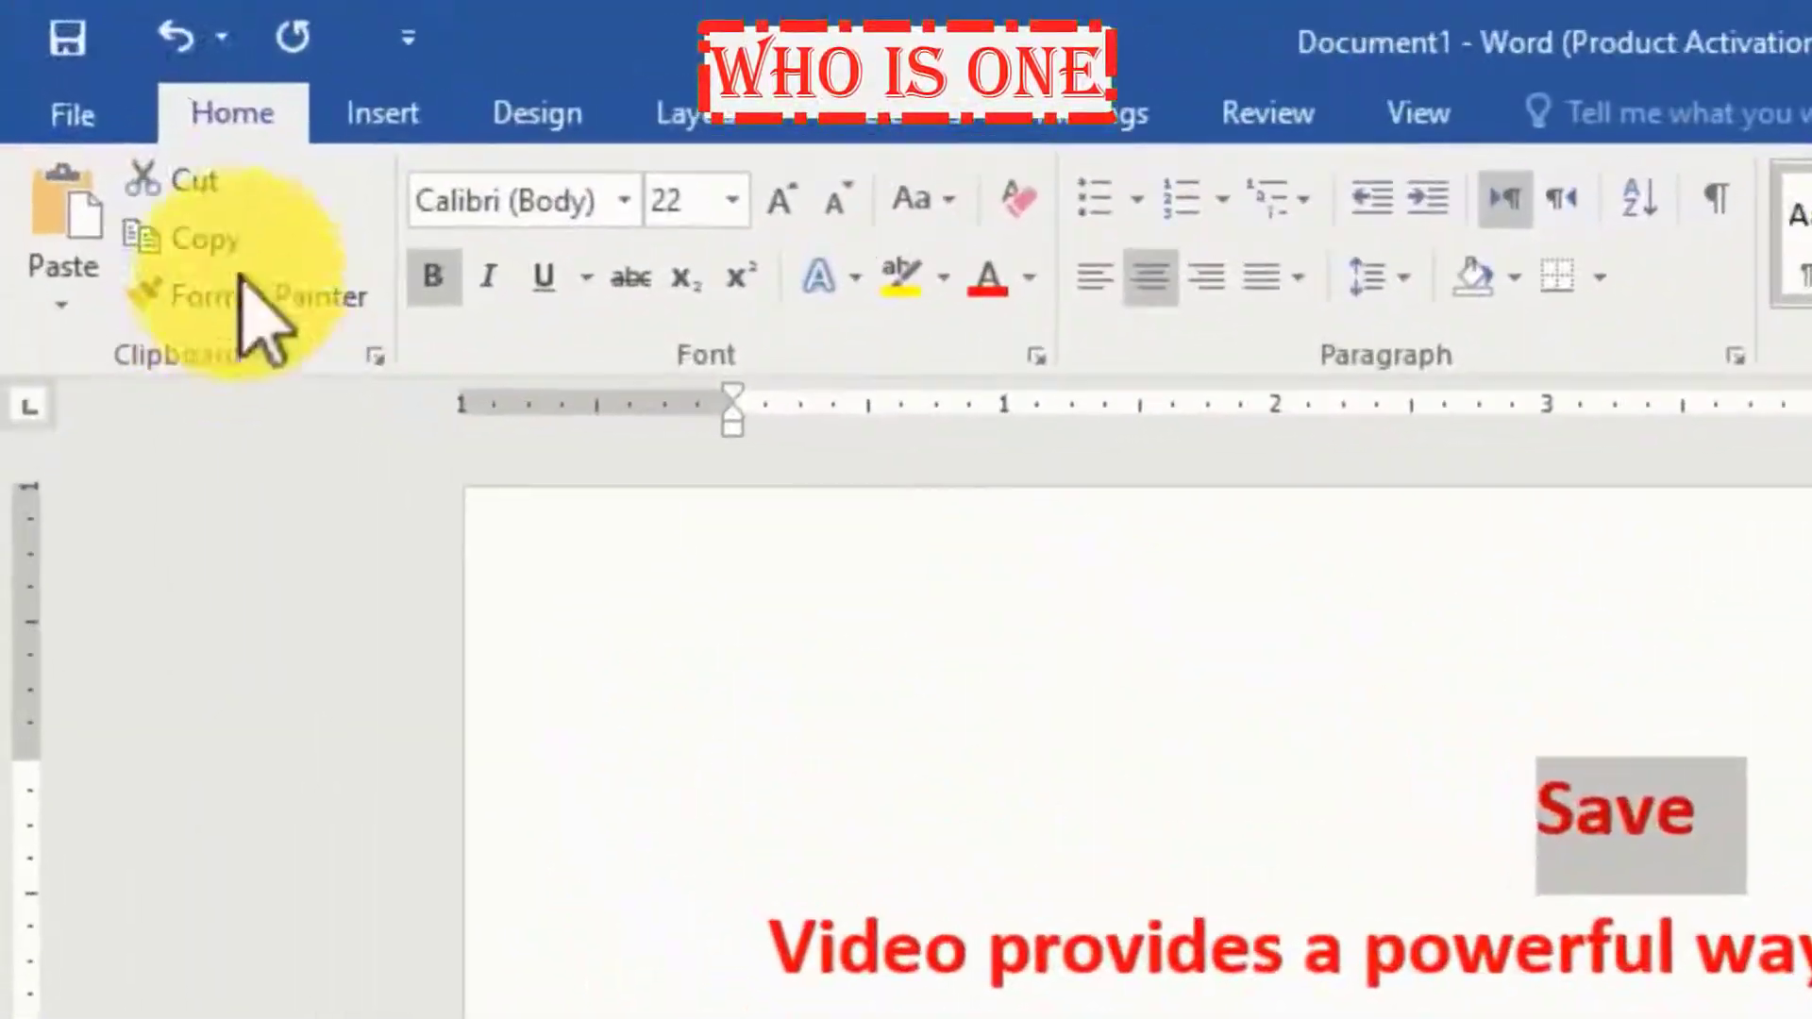
- Save the new document on the Desktop as Save.docx
{"action": "left_click", "coordinate": [47, 75]}
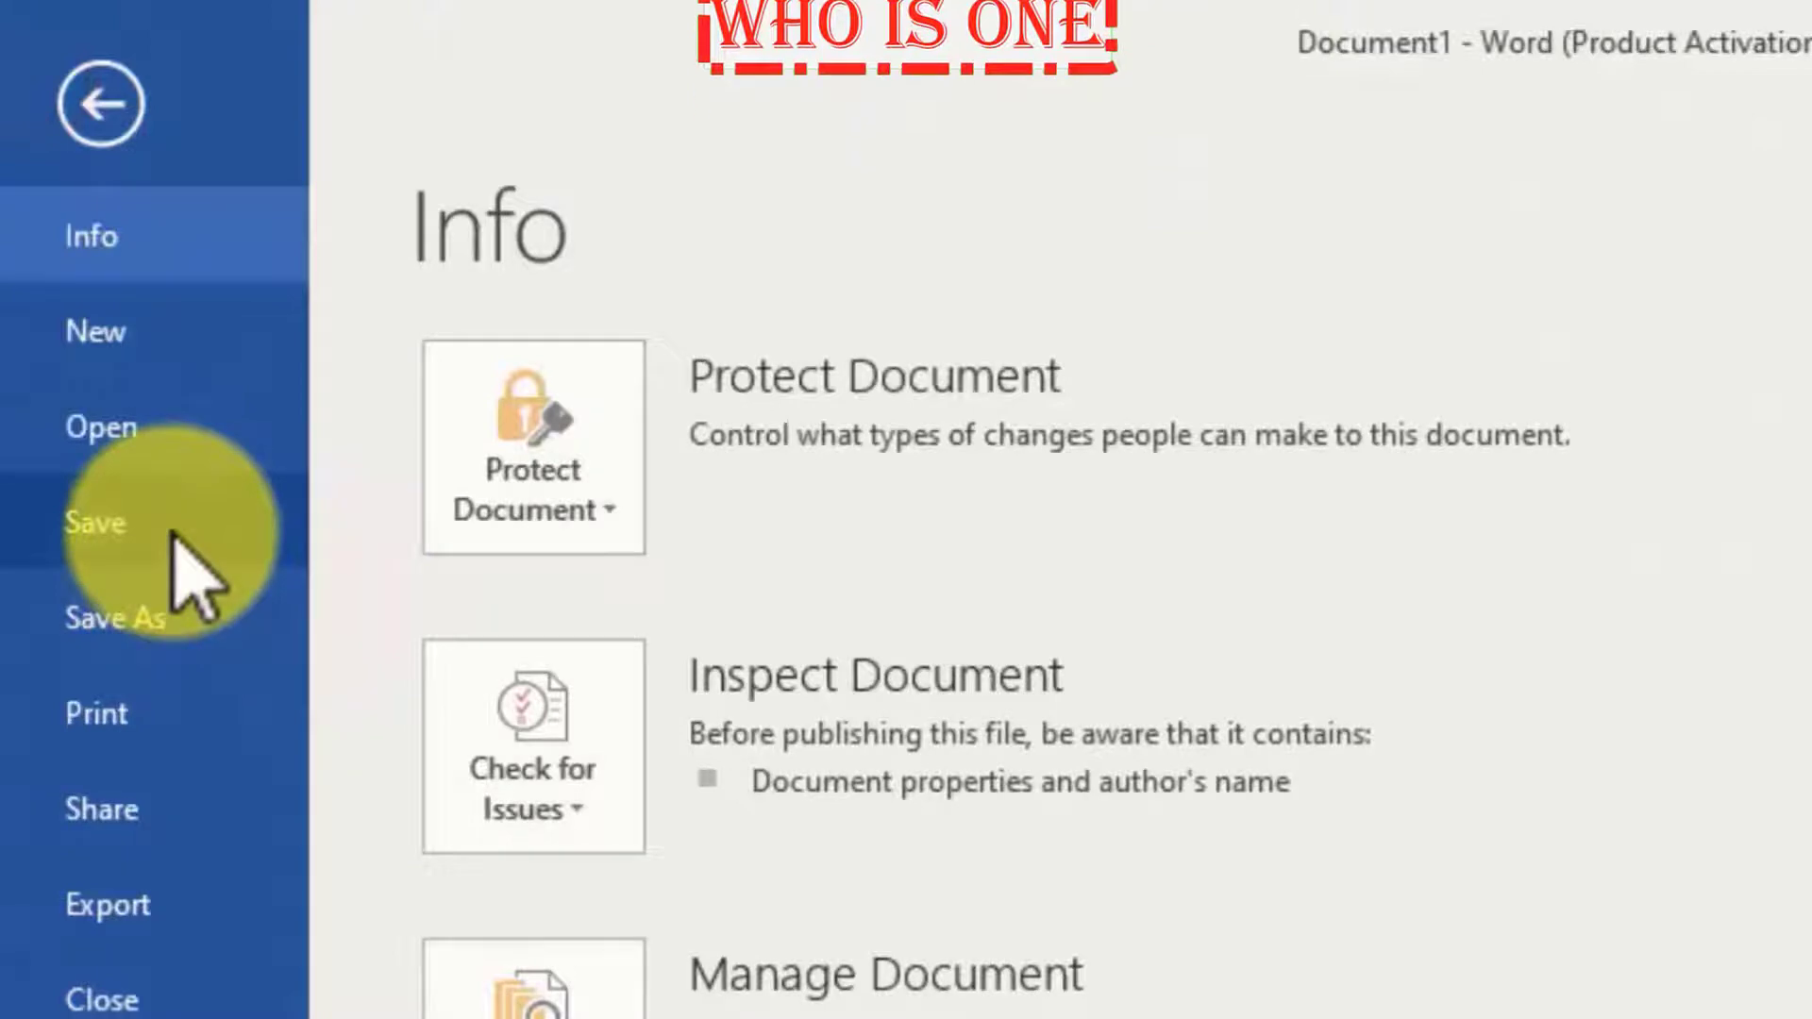
{"action": "left_click", "coordinate": [113, 615]}
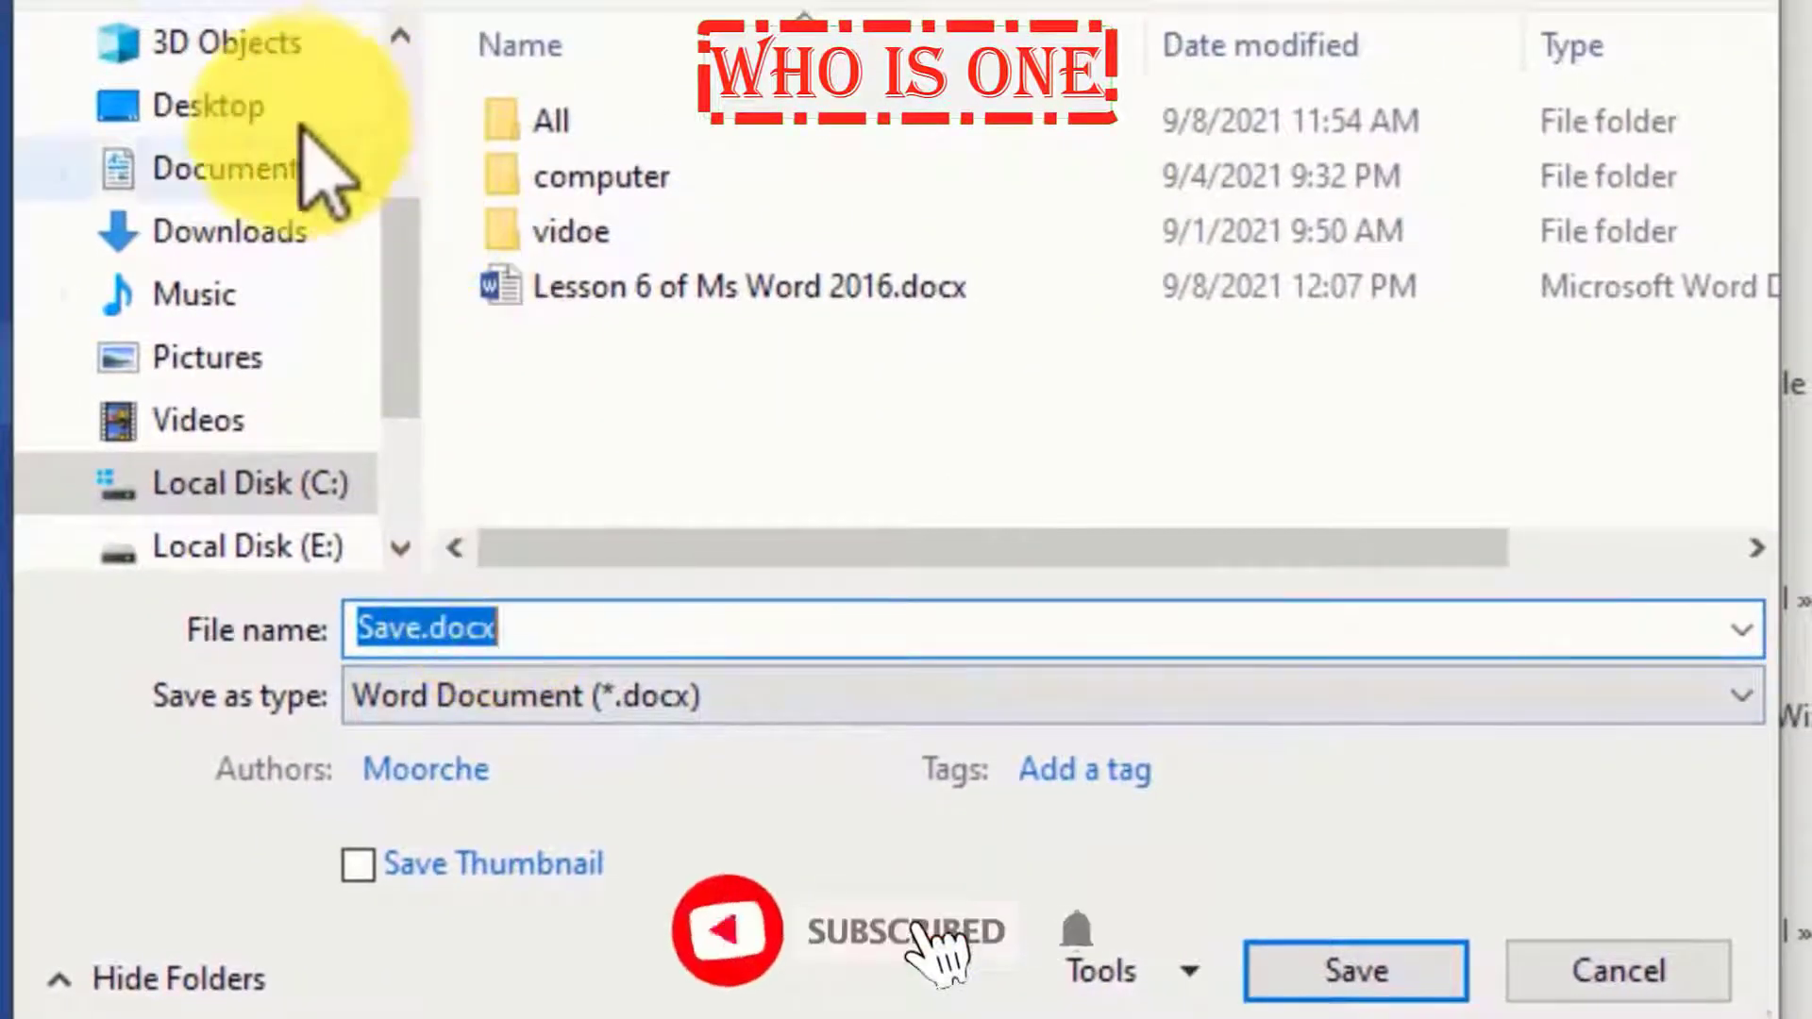
{"action": "left_click", "coordinate": [1269, 972]}
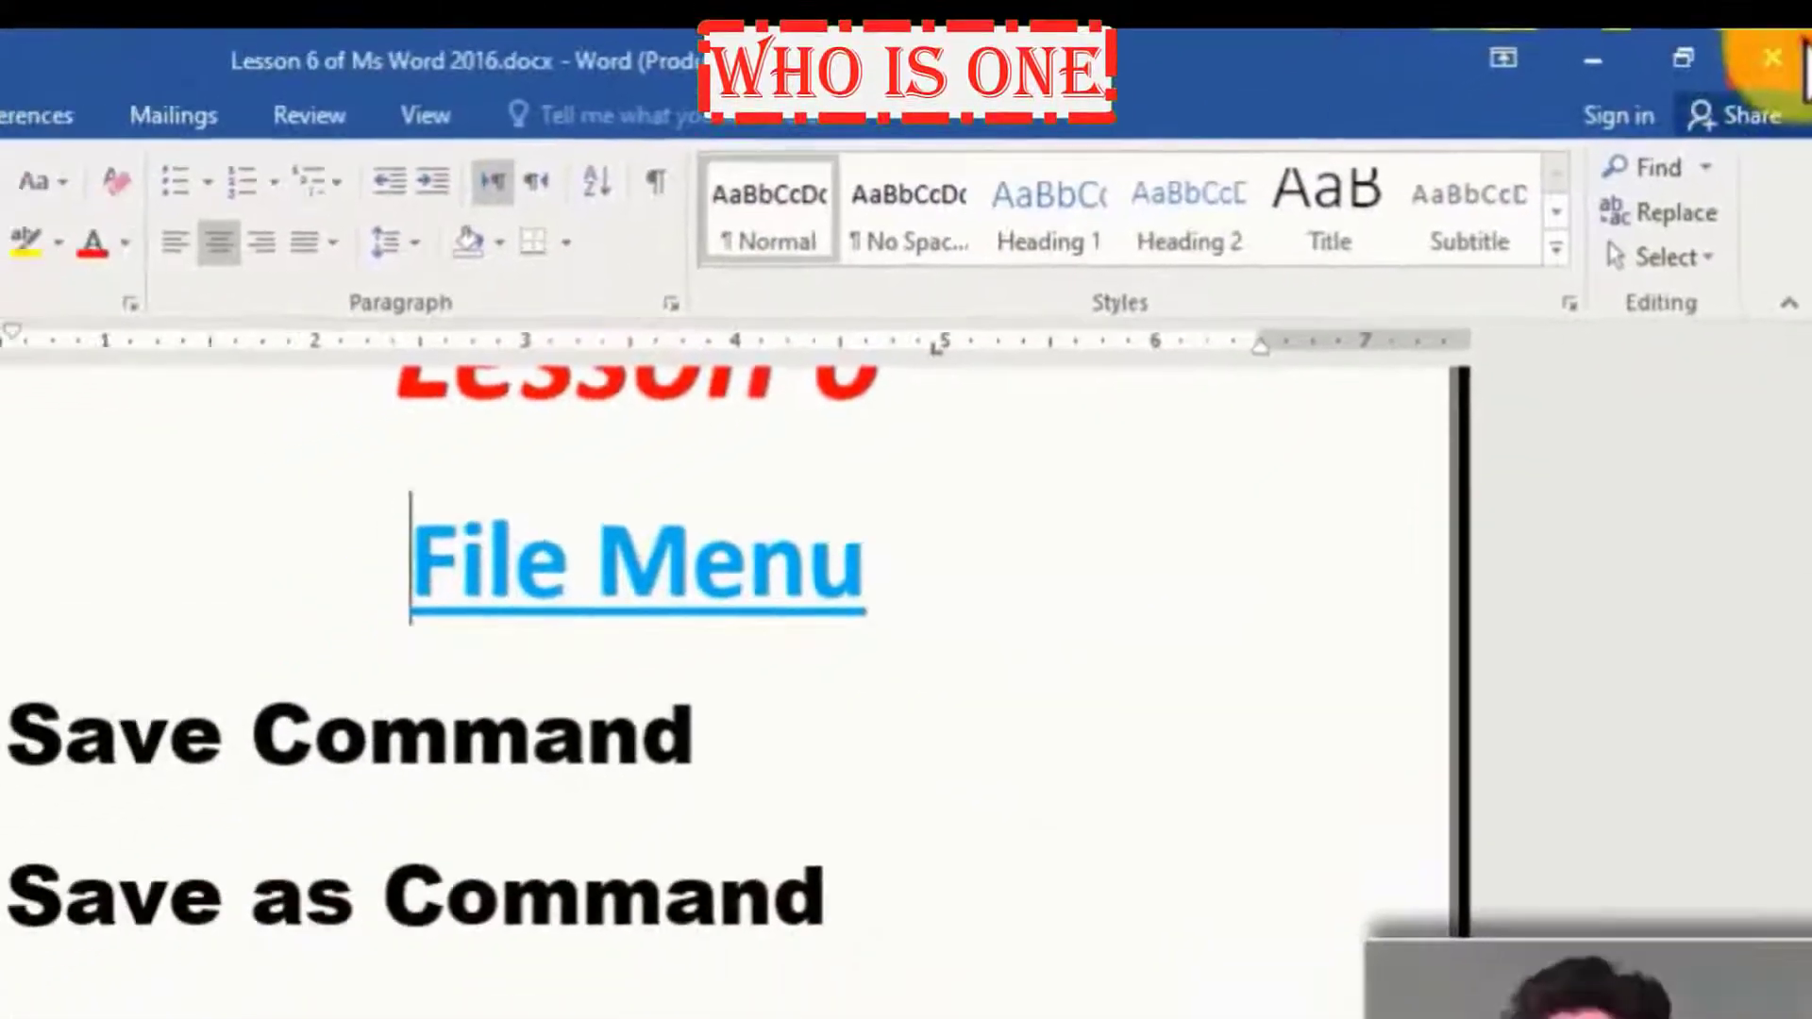
- Close Word, move Save.docx to the centre of the desktop and open it
{"action": "left_click", "coordinate": [1773, 59]}
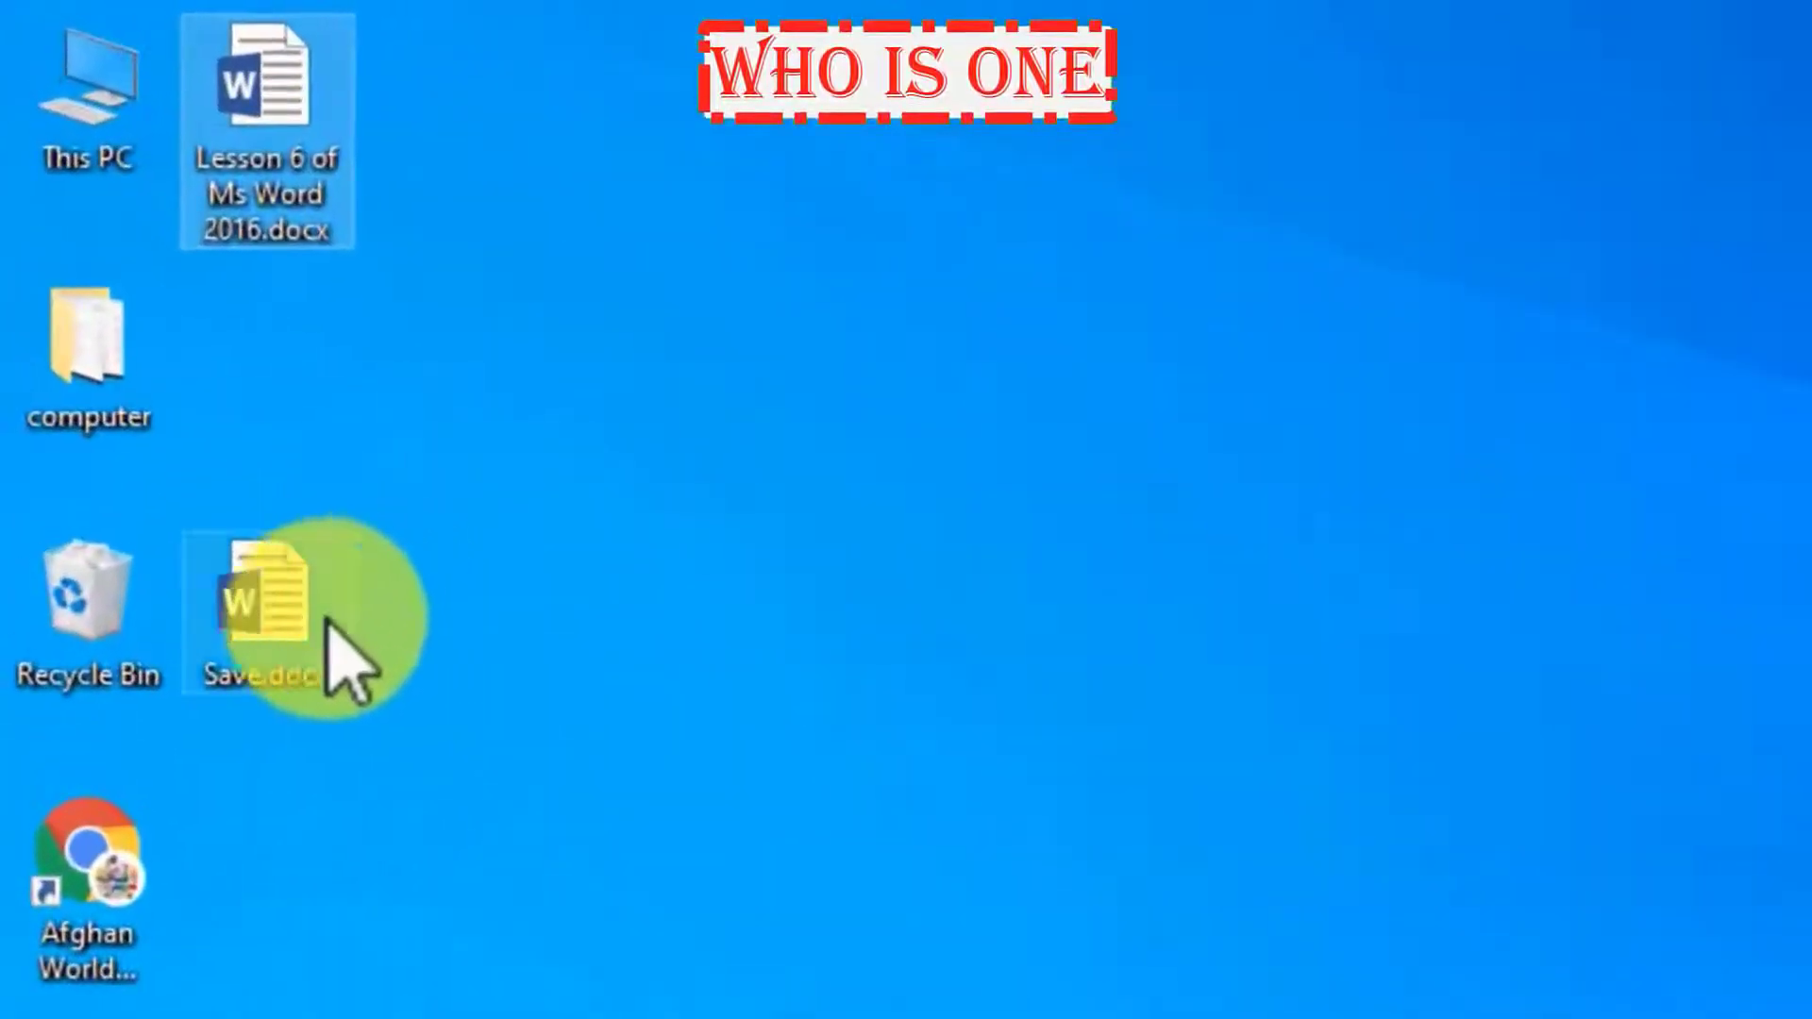
{"action": "left_click", "coordinate": [325, 623]}
{"action": "left_click_drag", "start_coordinate": [302, 661], "coordinate": [1029, 684]}
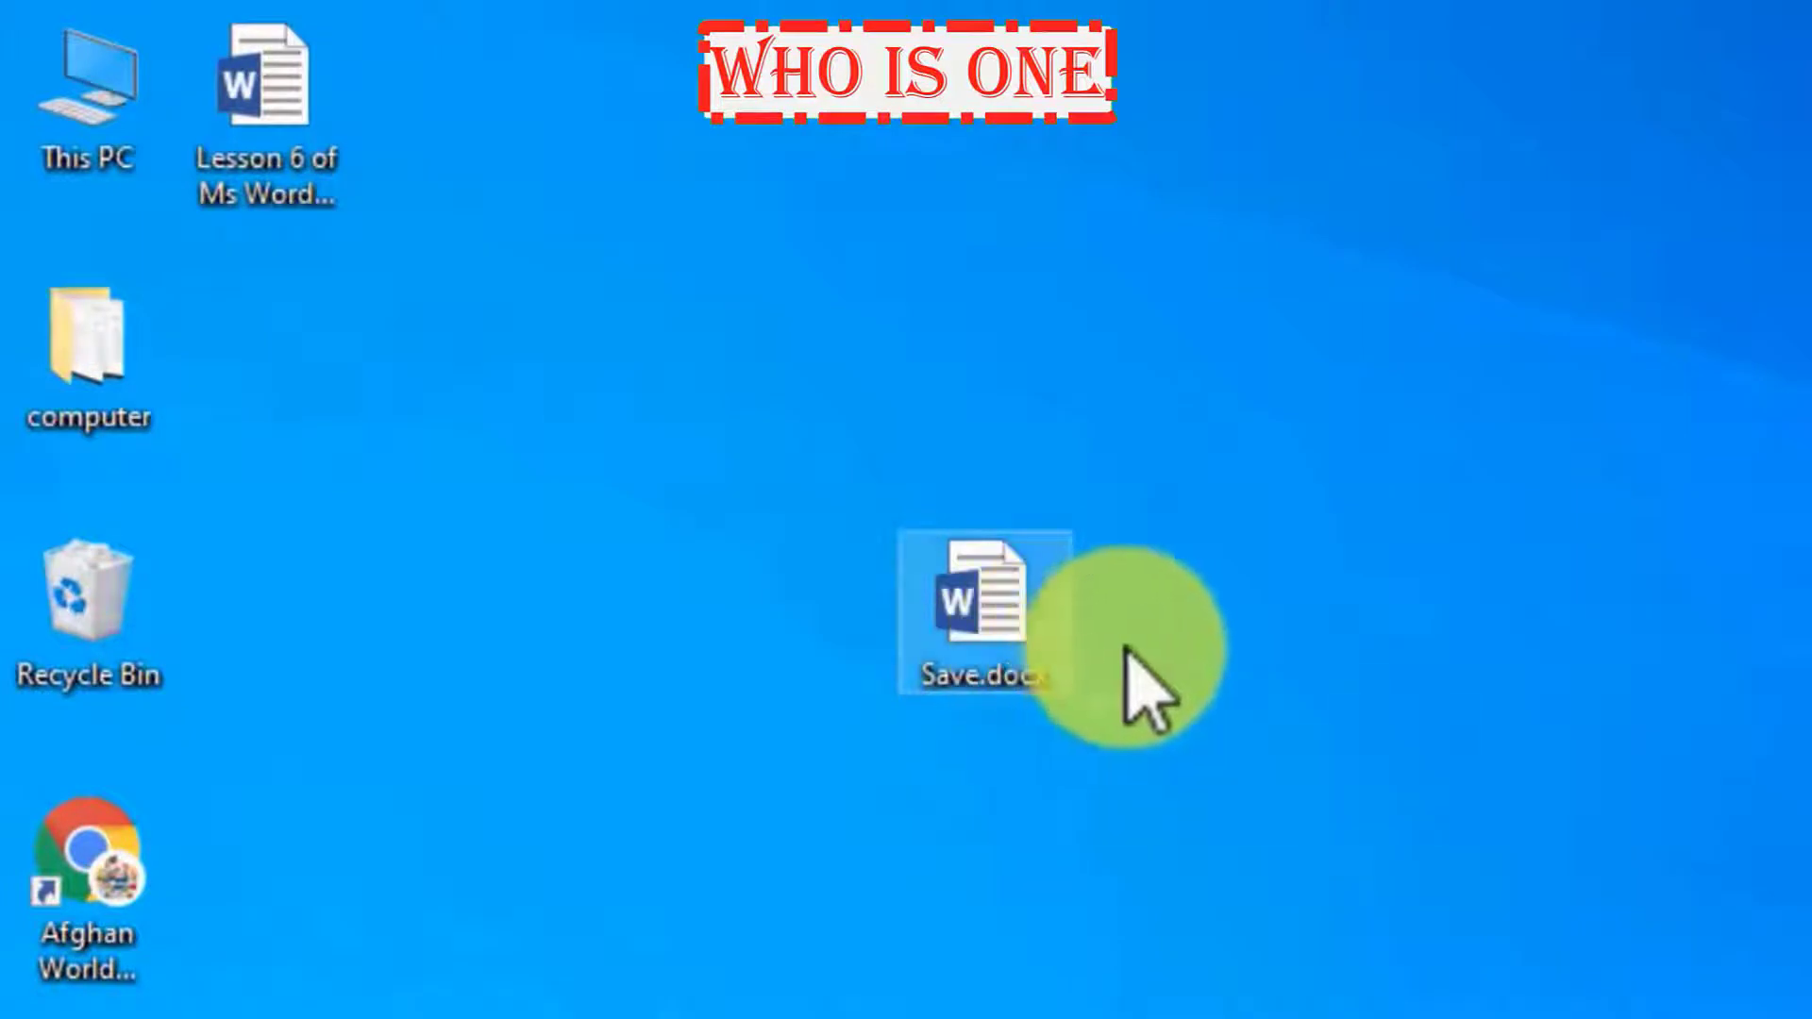
{"action": "mouse_move", "coordinate": [1039, 623]}
{"action": "left_mouse_down"}
{"action": "mouse_move", "coordinate": [1111, 604]}
{"action": "mouse_move", "coordinate": [996, 674]}
{"action": "left_mouse_up"}
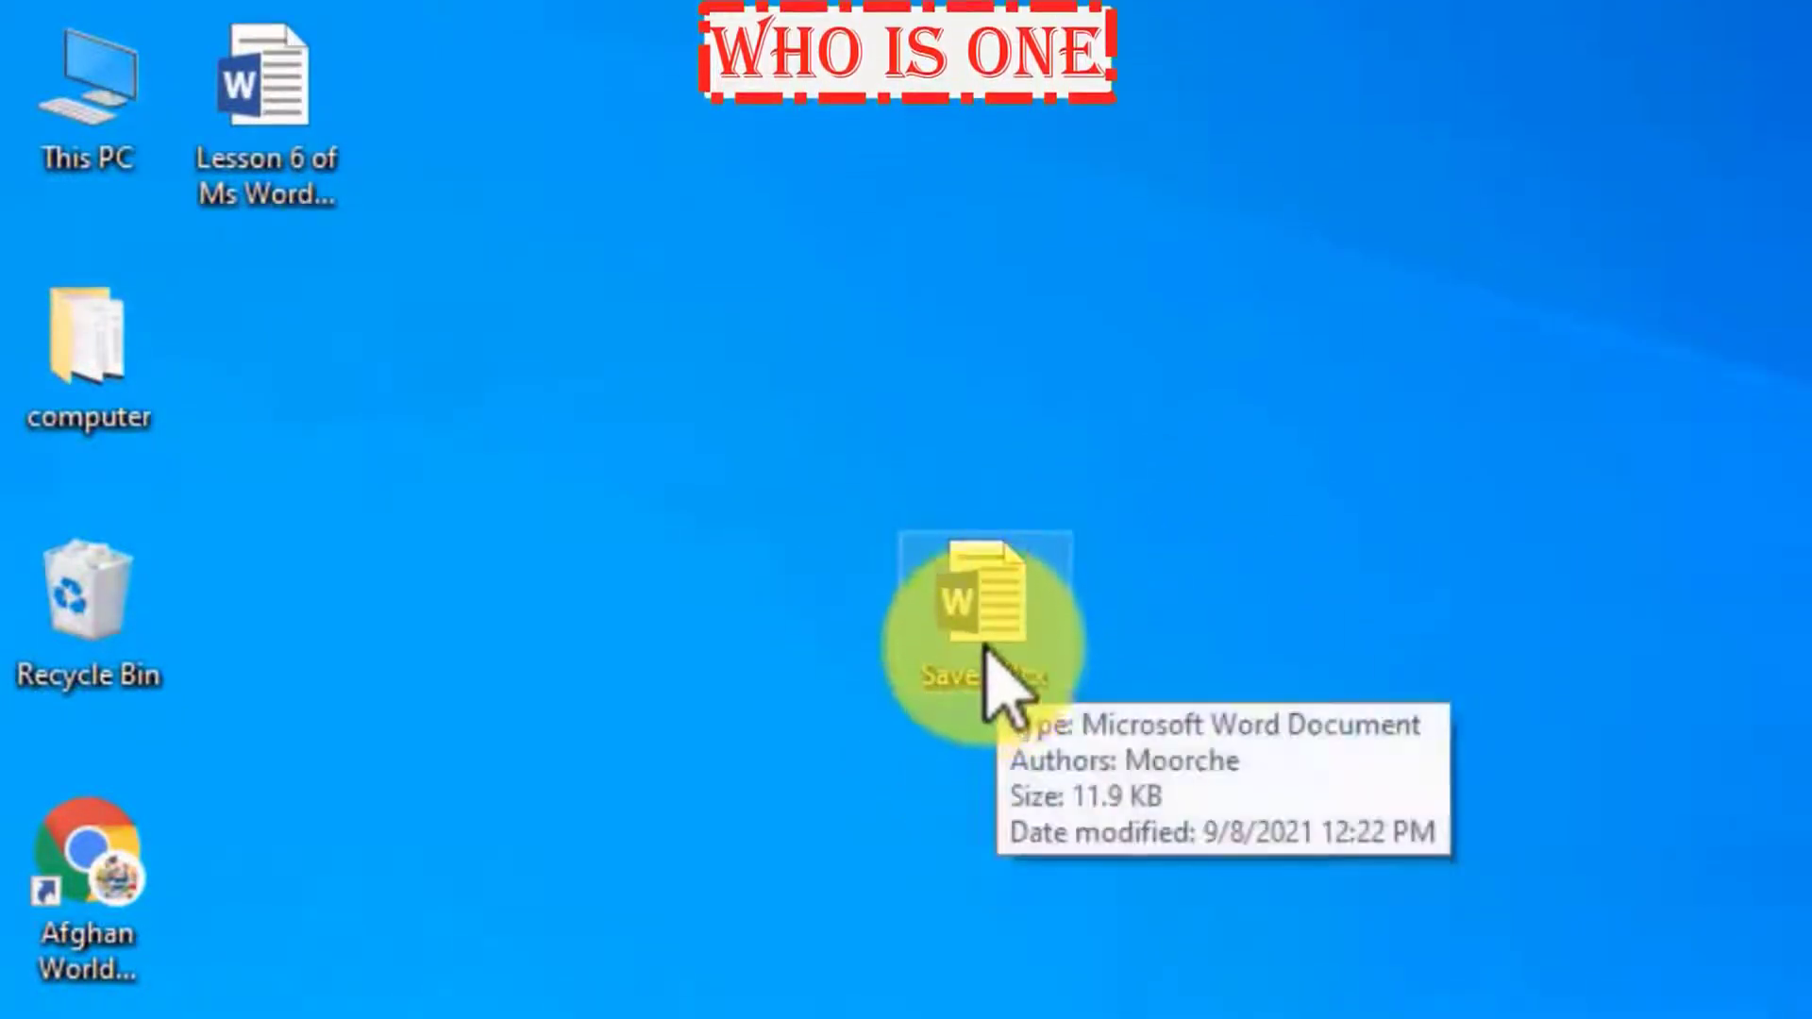
{"action": "left_click", "coordinate": [985, 618]}
{"action": "double_click", "coordinate": [984, 618]}
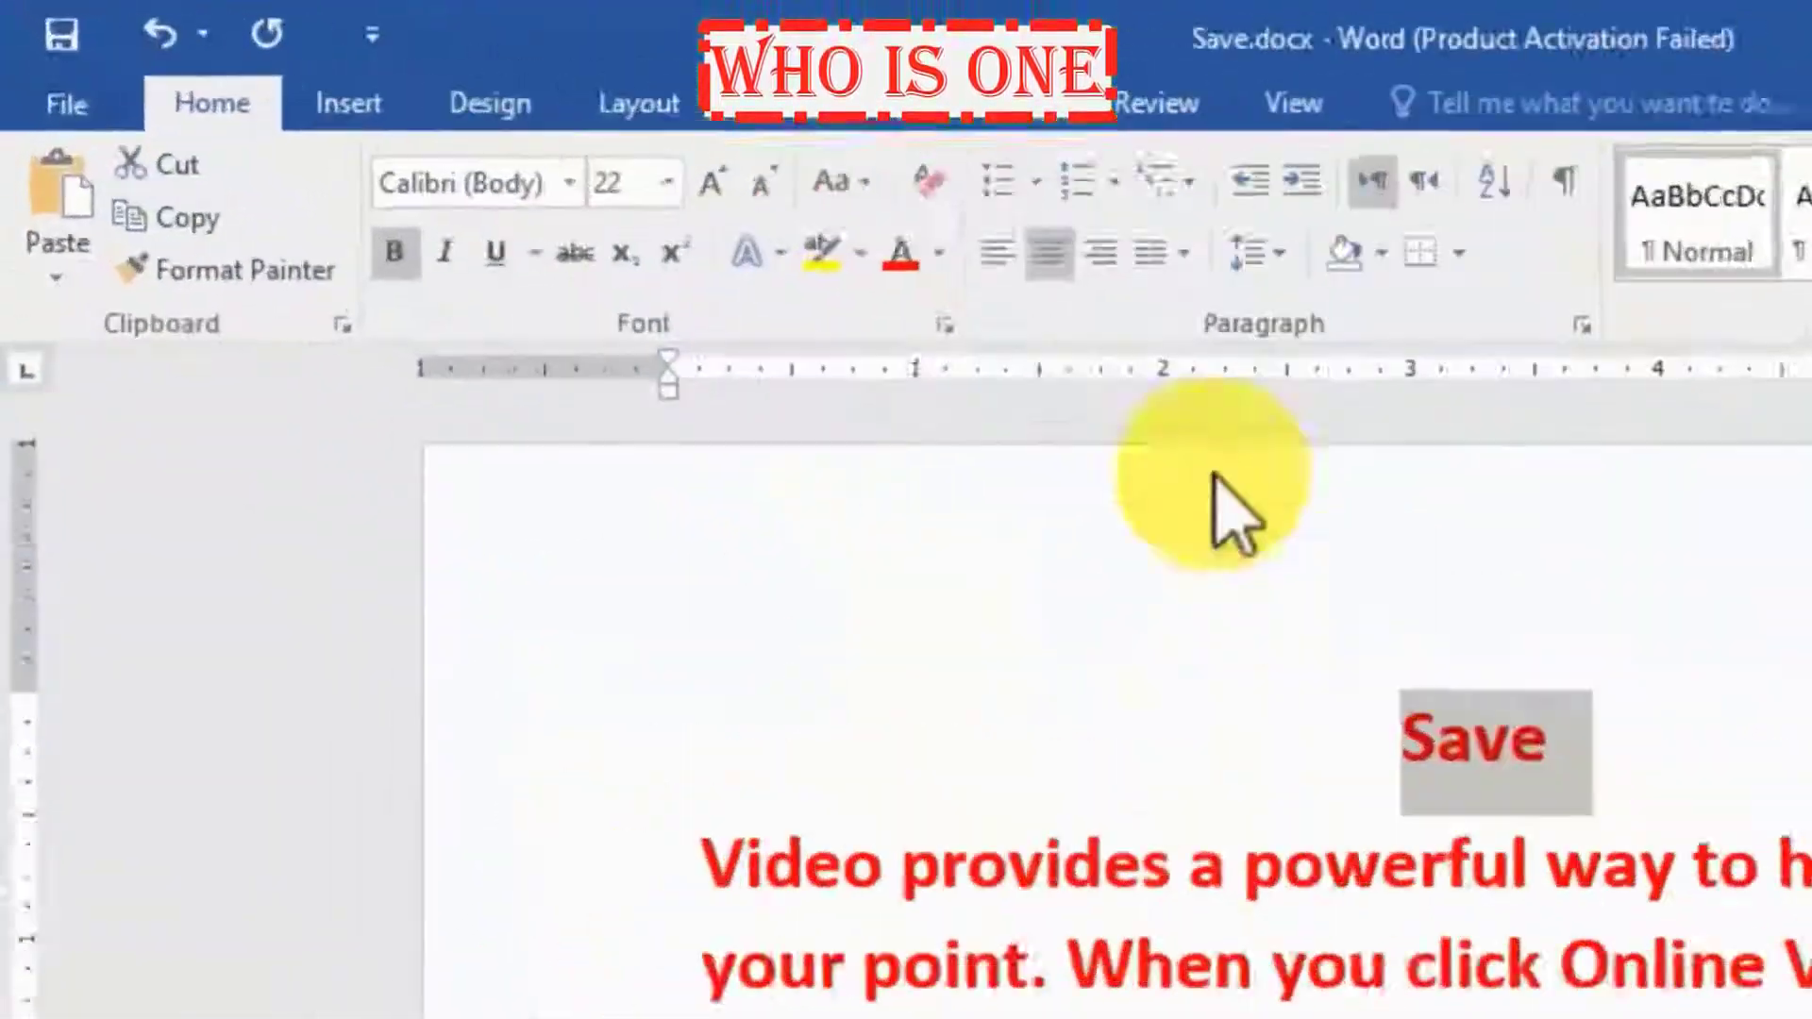
- Save Save.docx and show its Info page
{"action": "left_click", "coordinate": [80, 110]}
{"action": "left_click", "coordinate": [127, 462]}
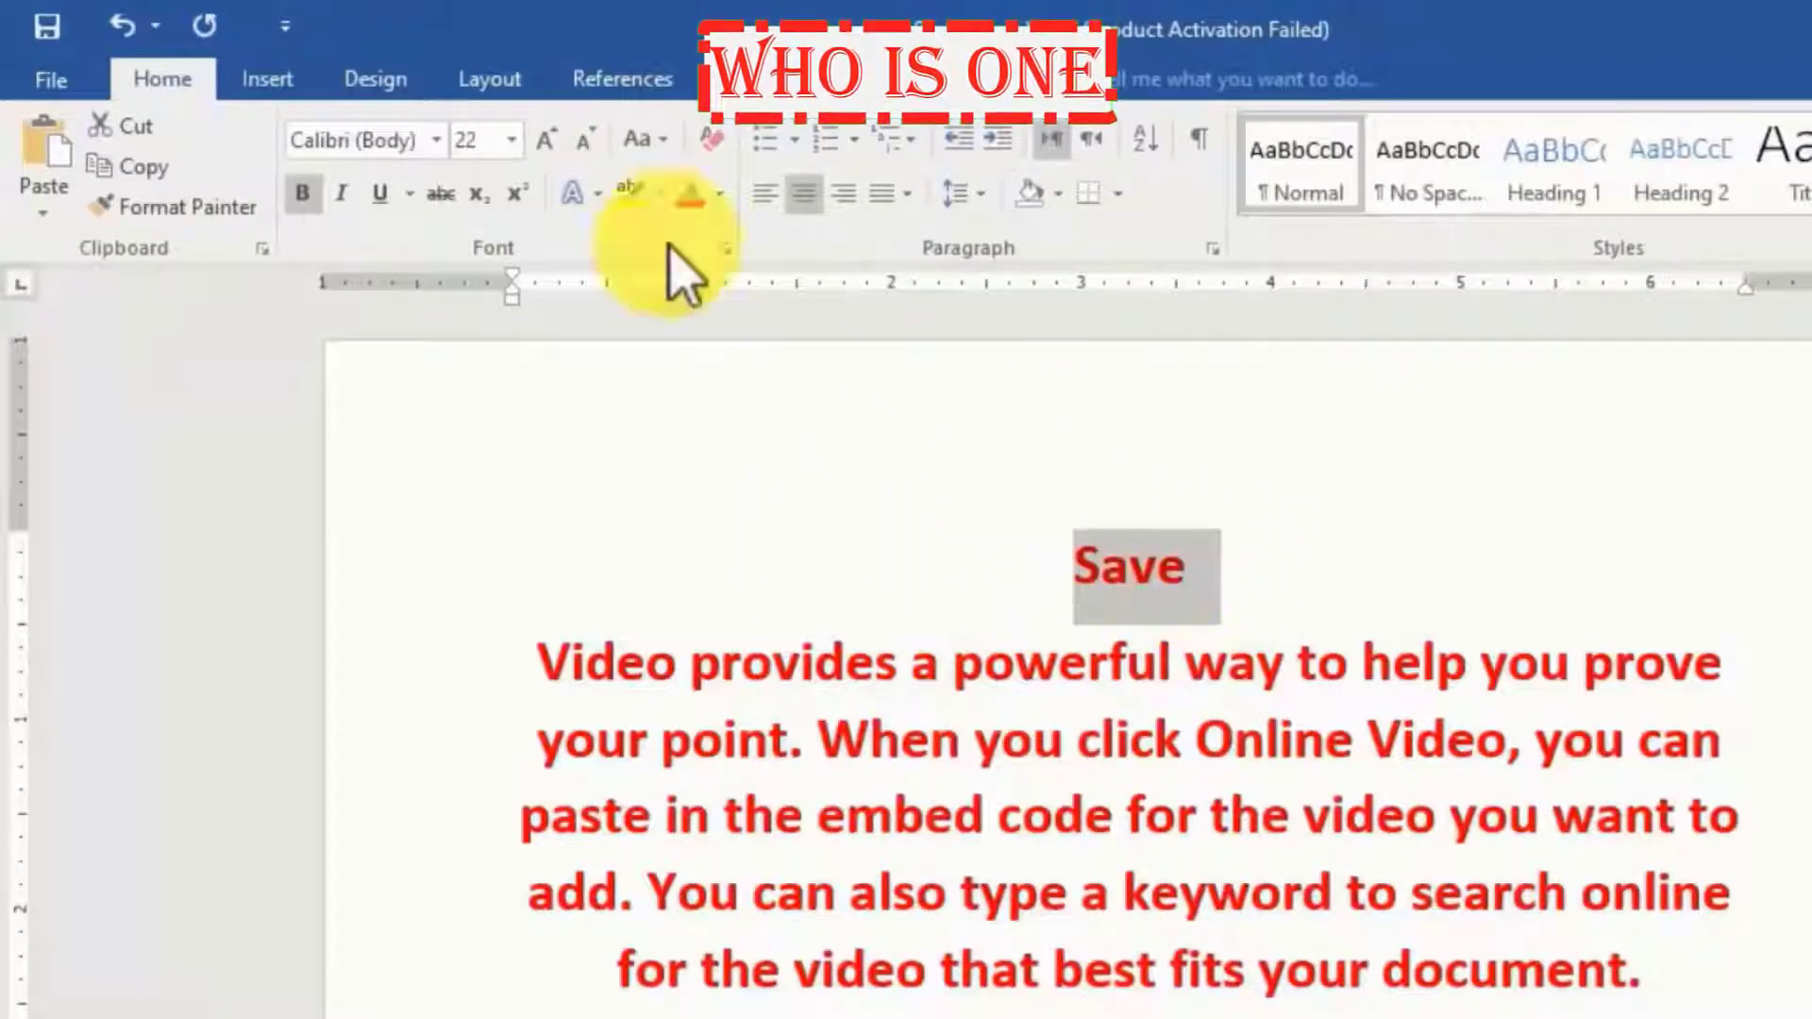
{"action": "left_click", "coordinate": [28, 85]}
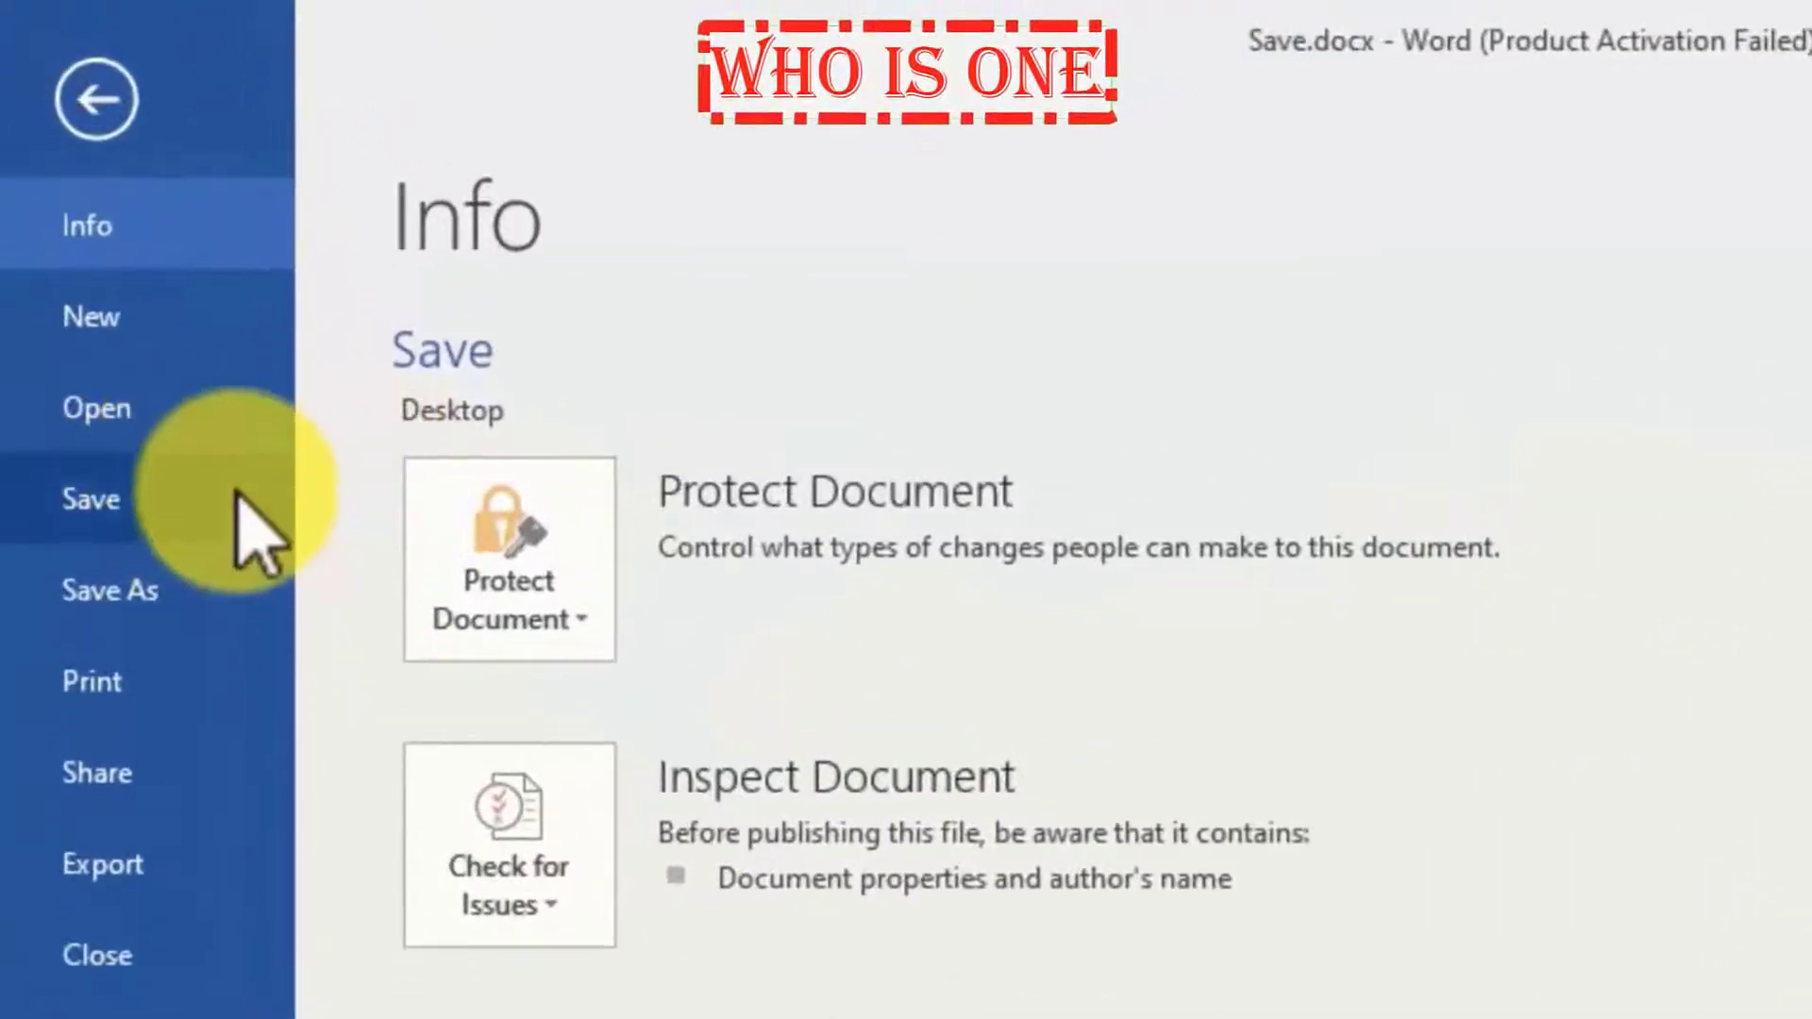
- Save Save.docx twice from the File menu, ending back on its Info page
{"action": "left_click", "coordinate": [61, 98]}
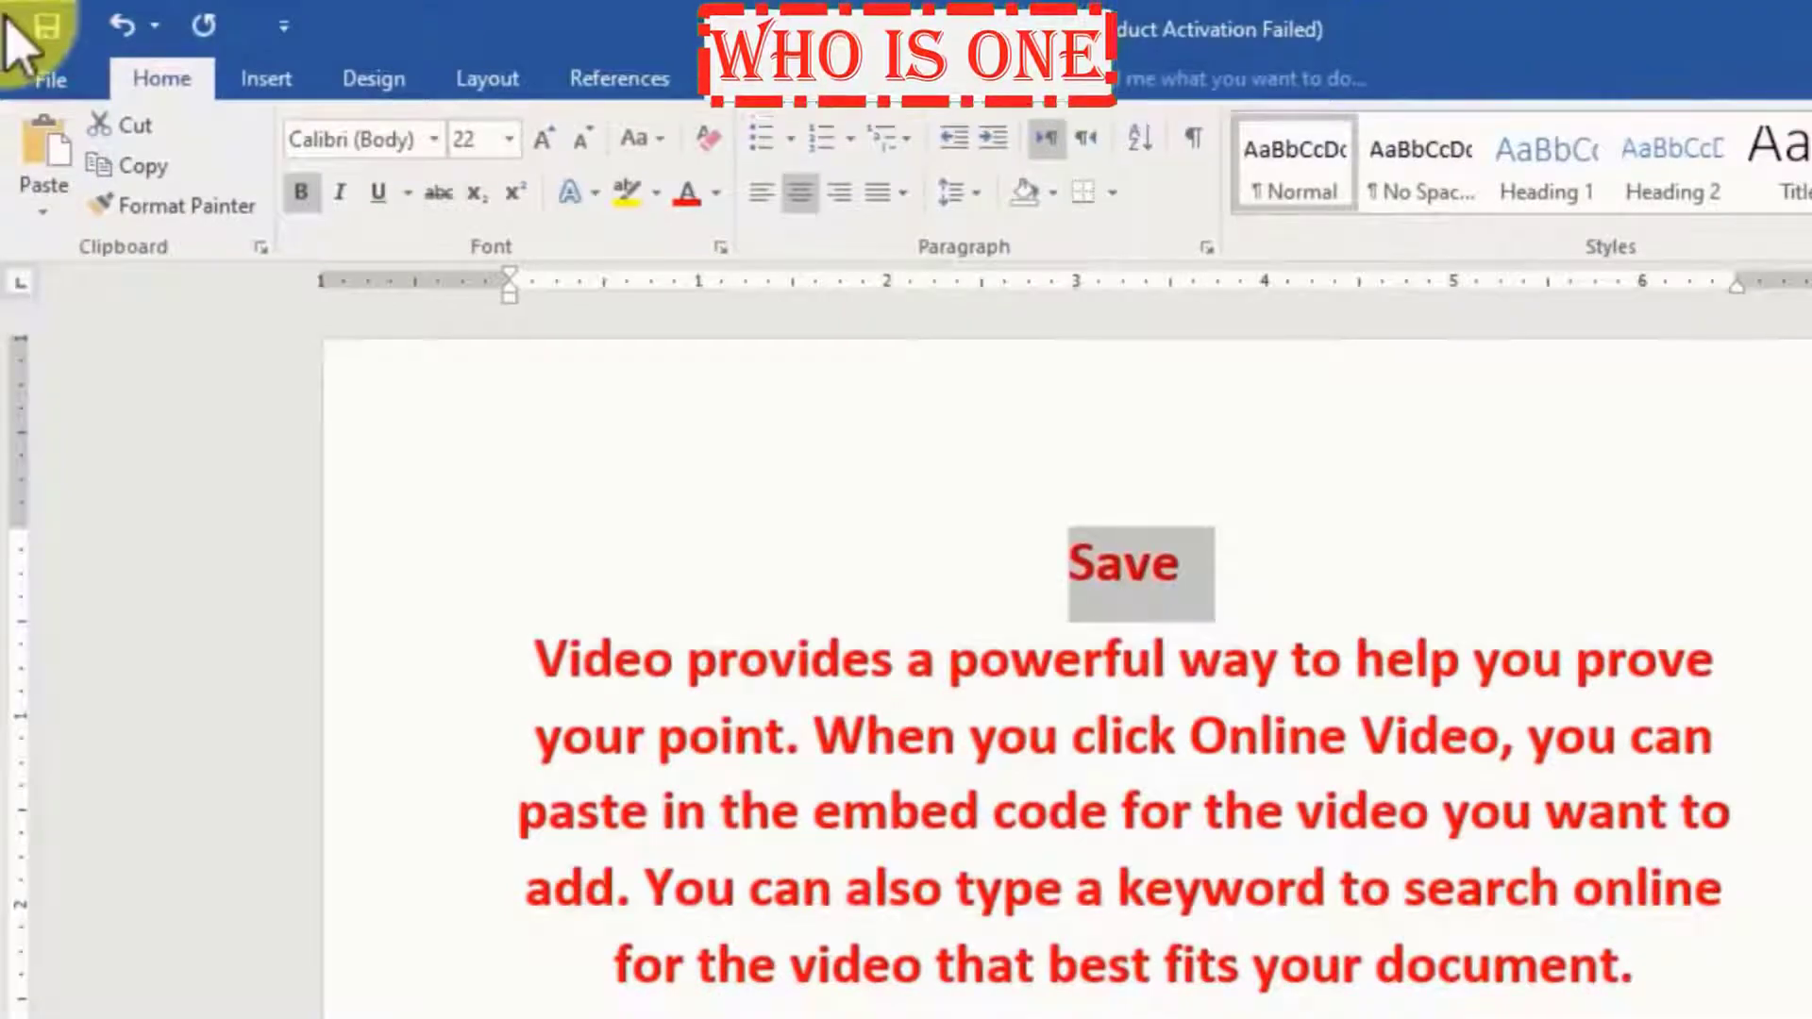
{"action": "left_click", "coordinate": [46, 77]}
{"action": "left_click", "coordinate": [81, 363]}
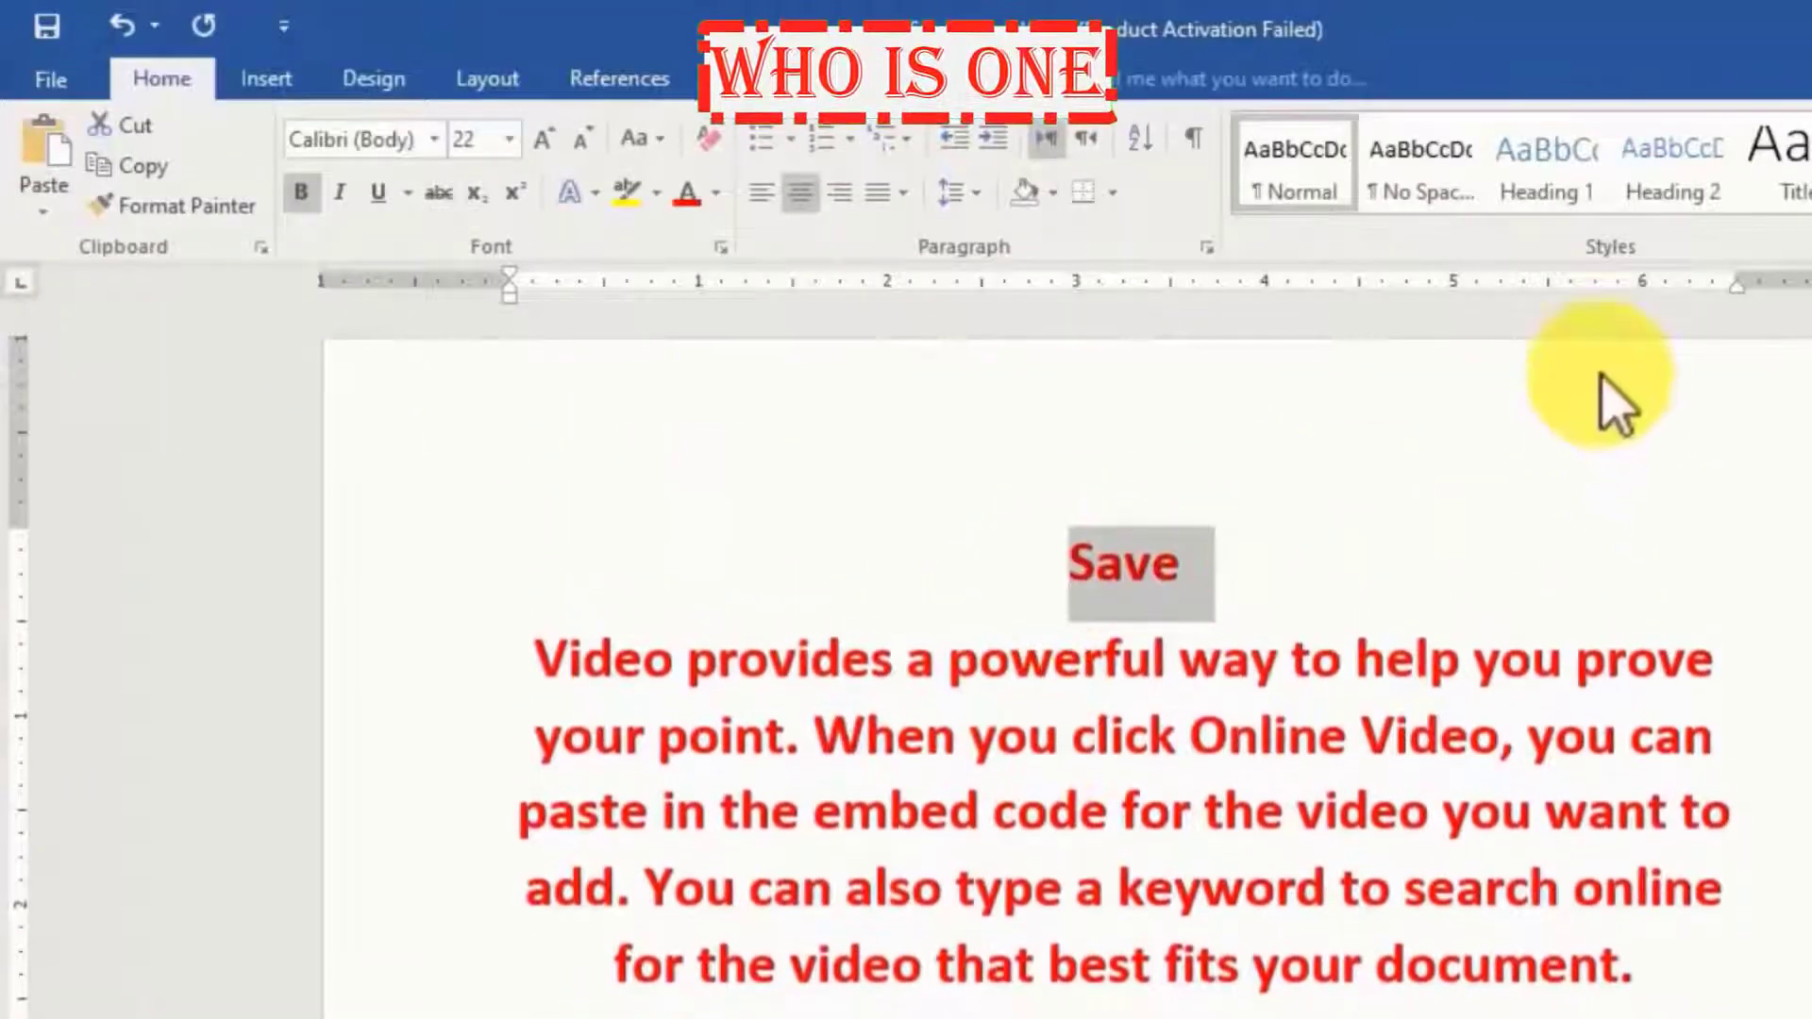
{"action": "left_click", "coordinate": [1780, 129]}
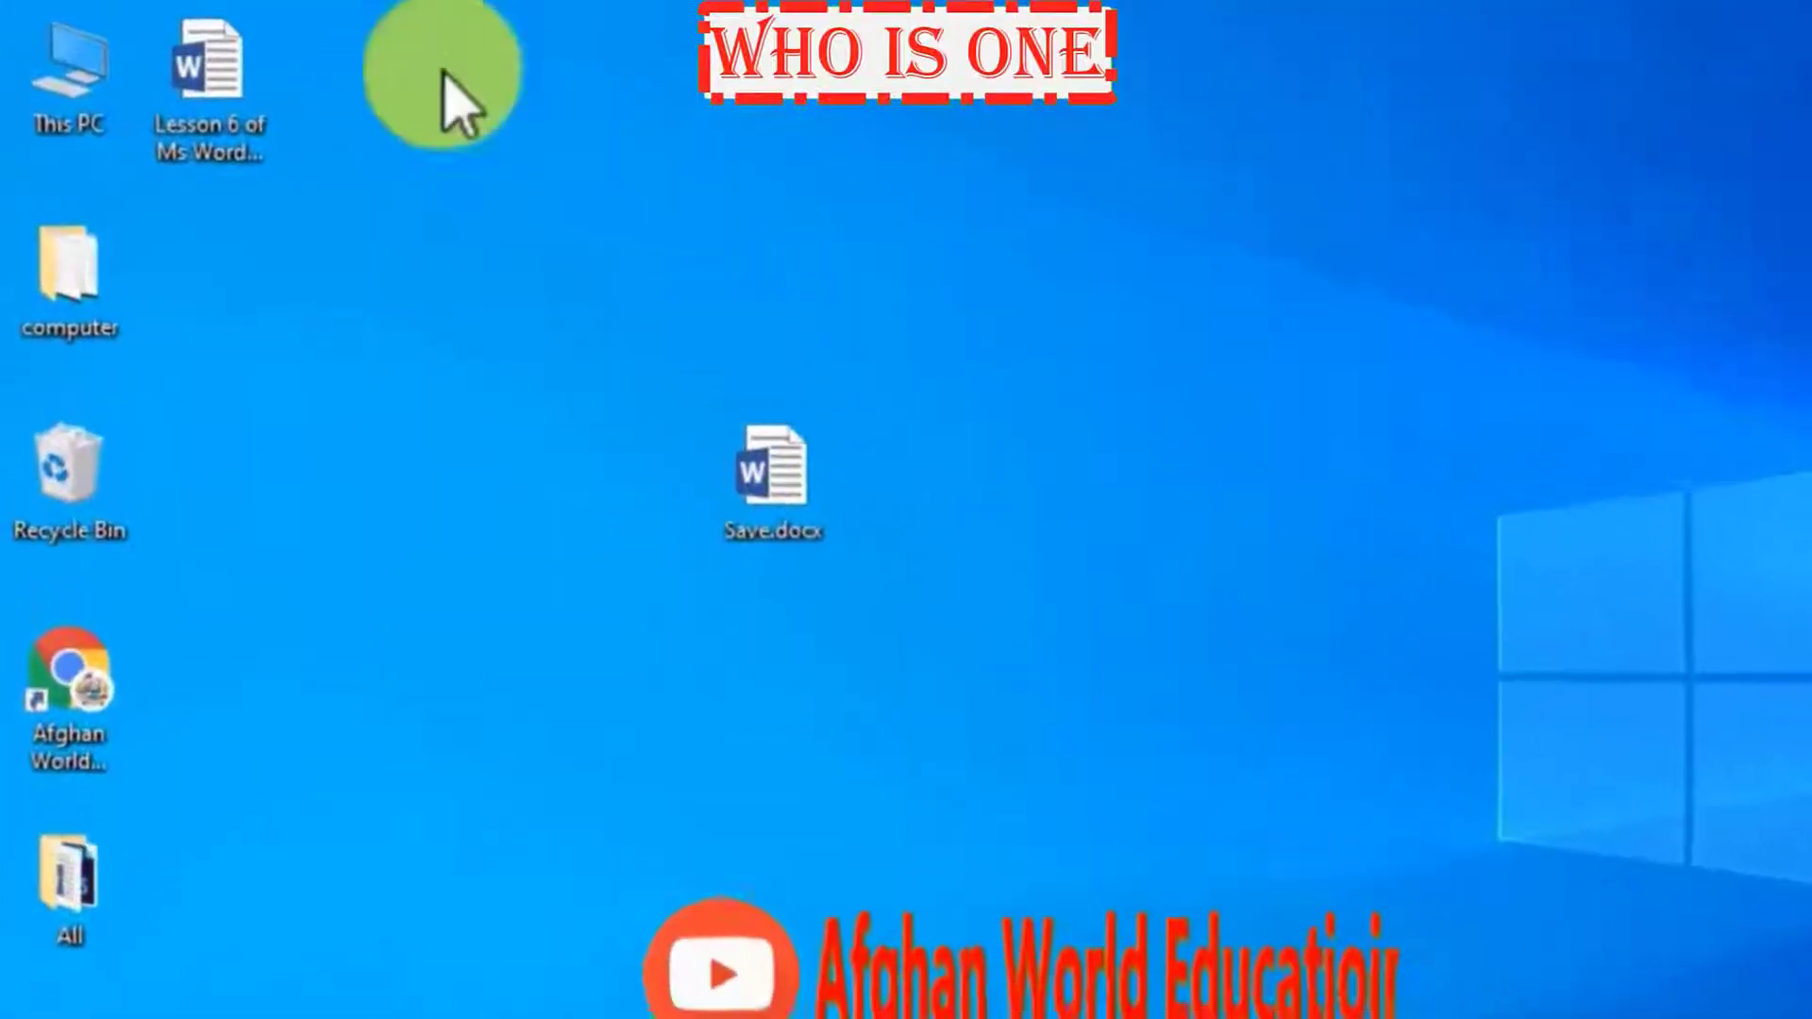
{"action": "left_click", "coordinate": [62, 118]}
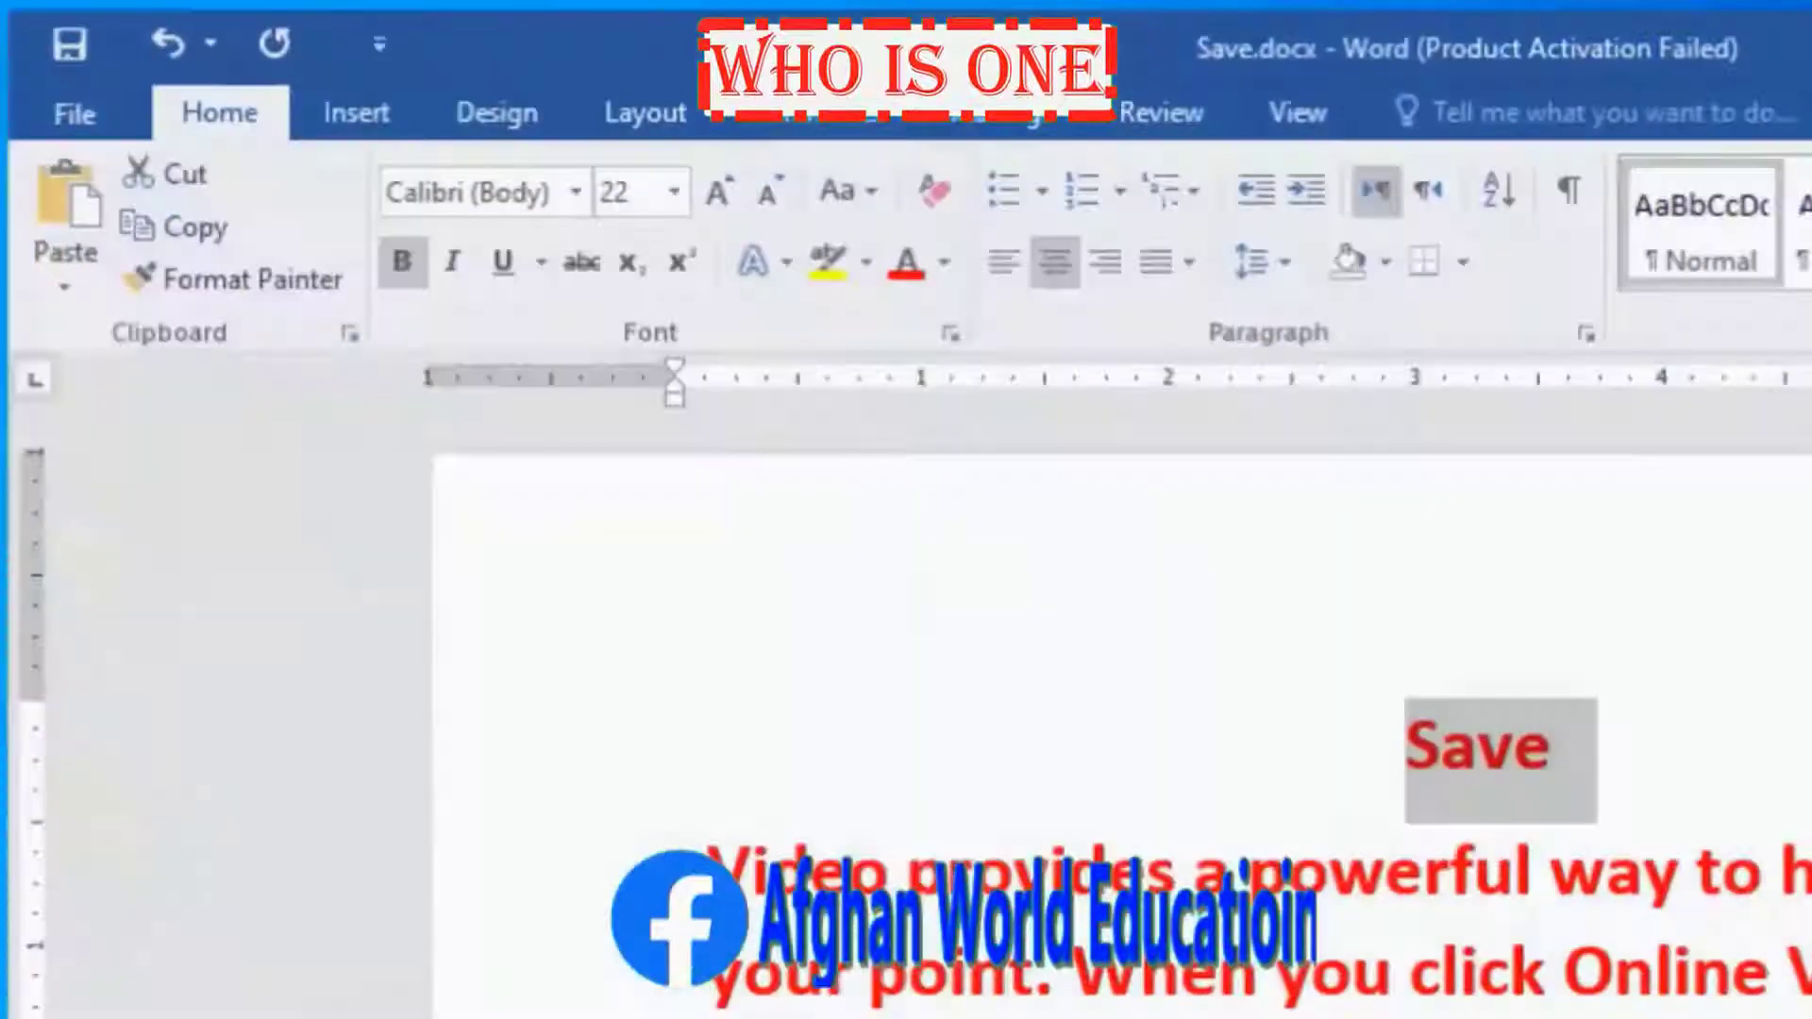
{"action": "left_click", "coordinate": [44, 94]}
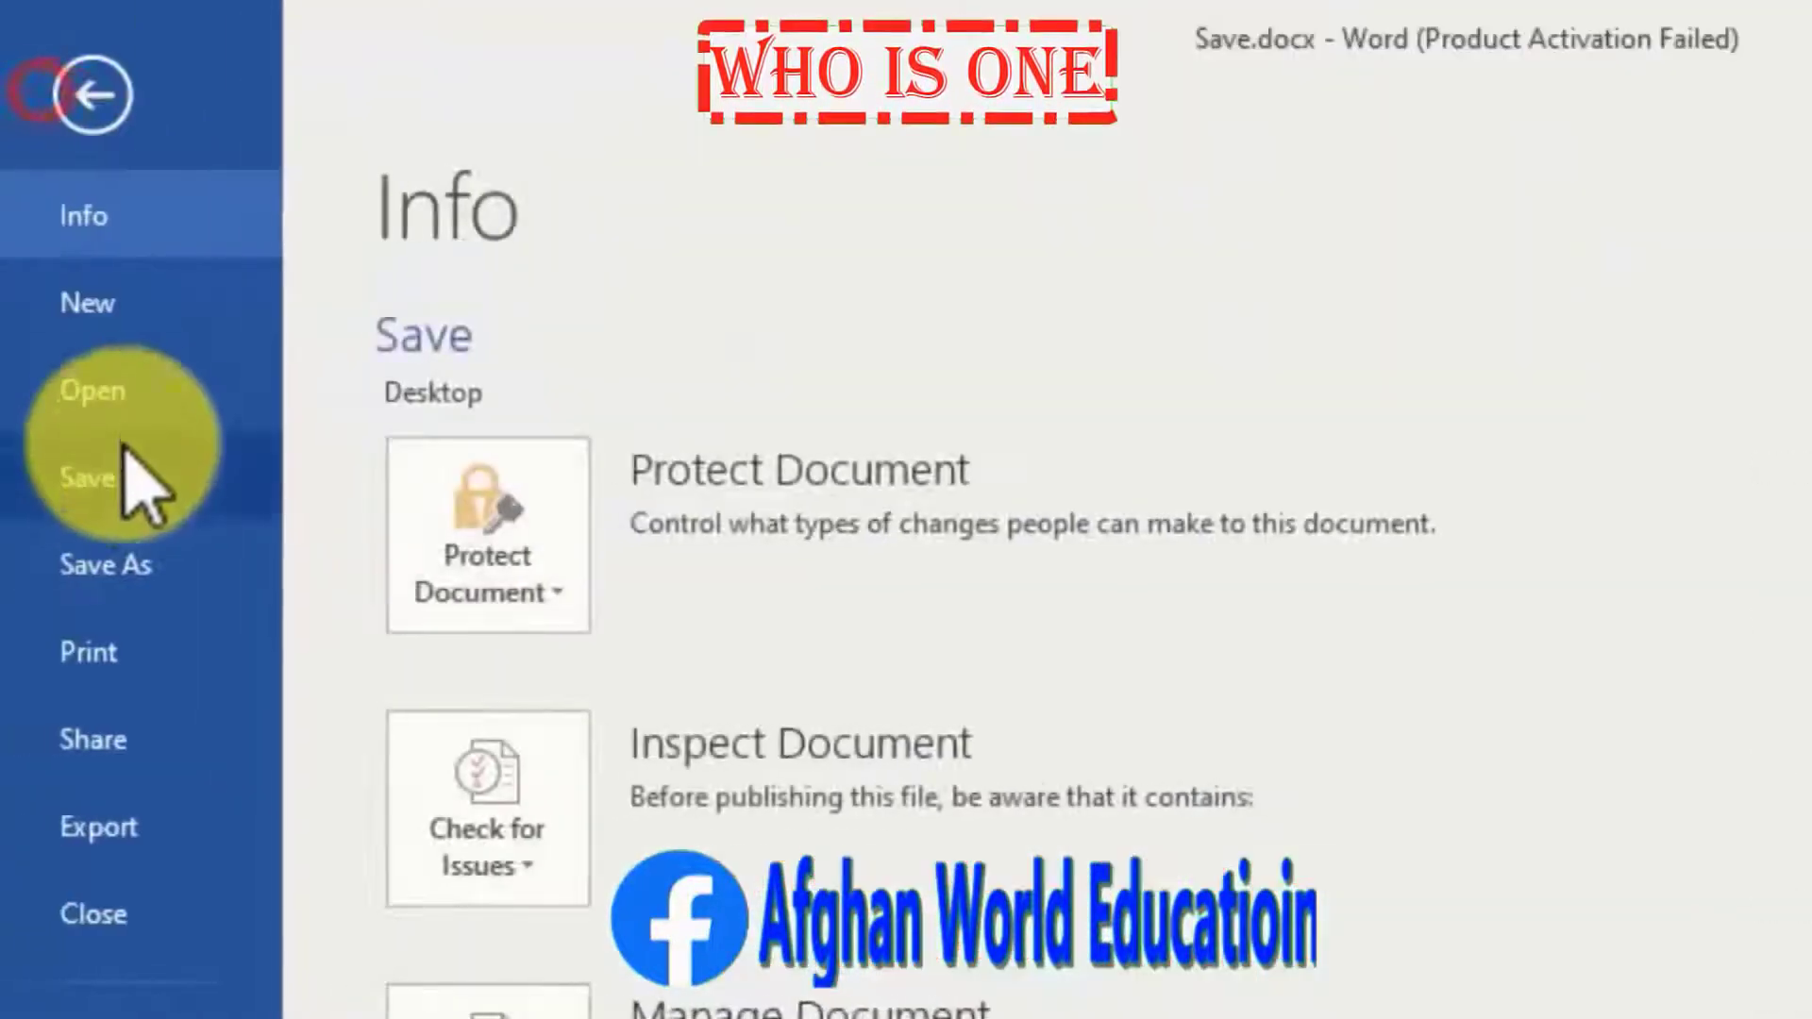
{"action": "left_click", "coordinate": [38, 472]}
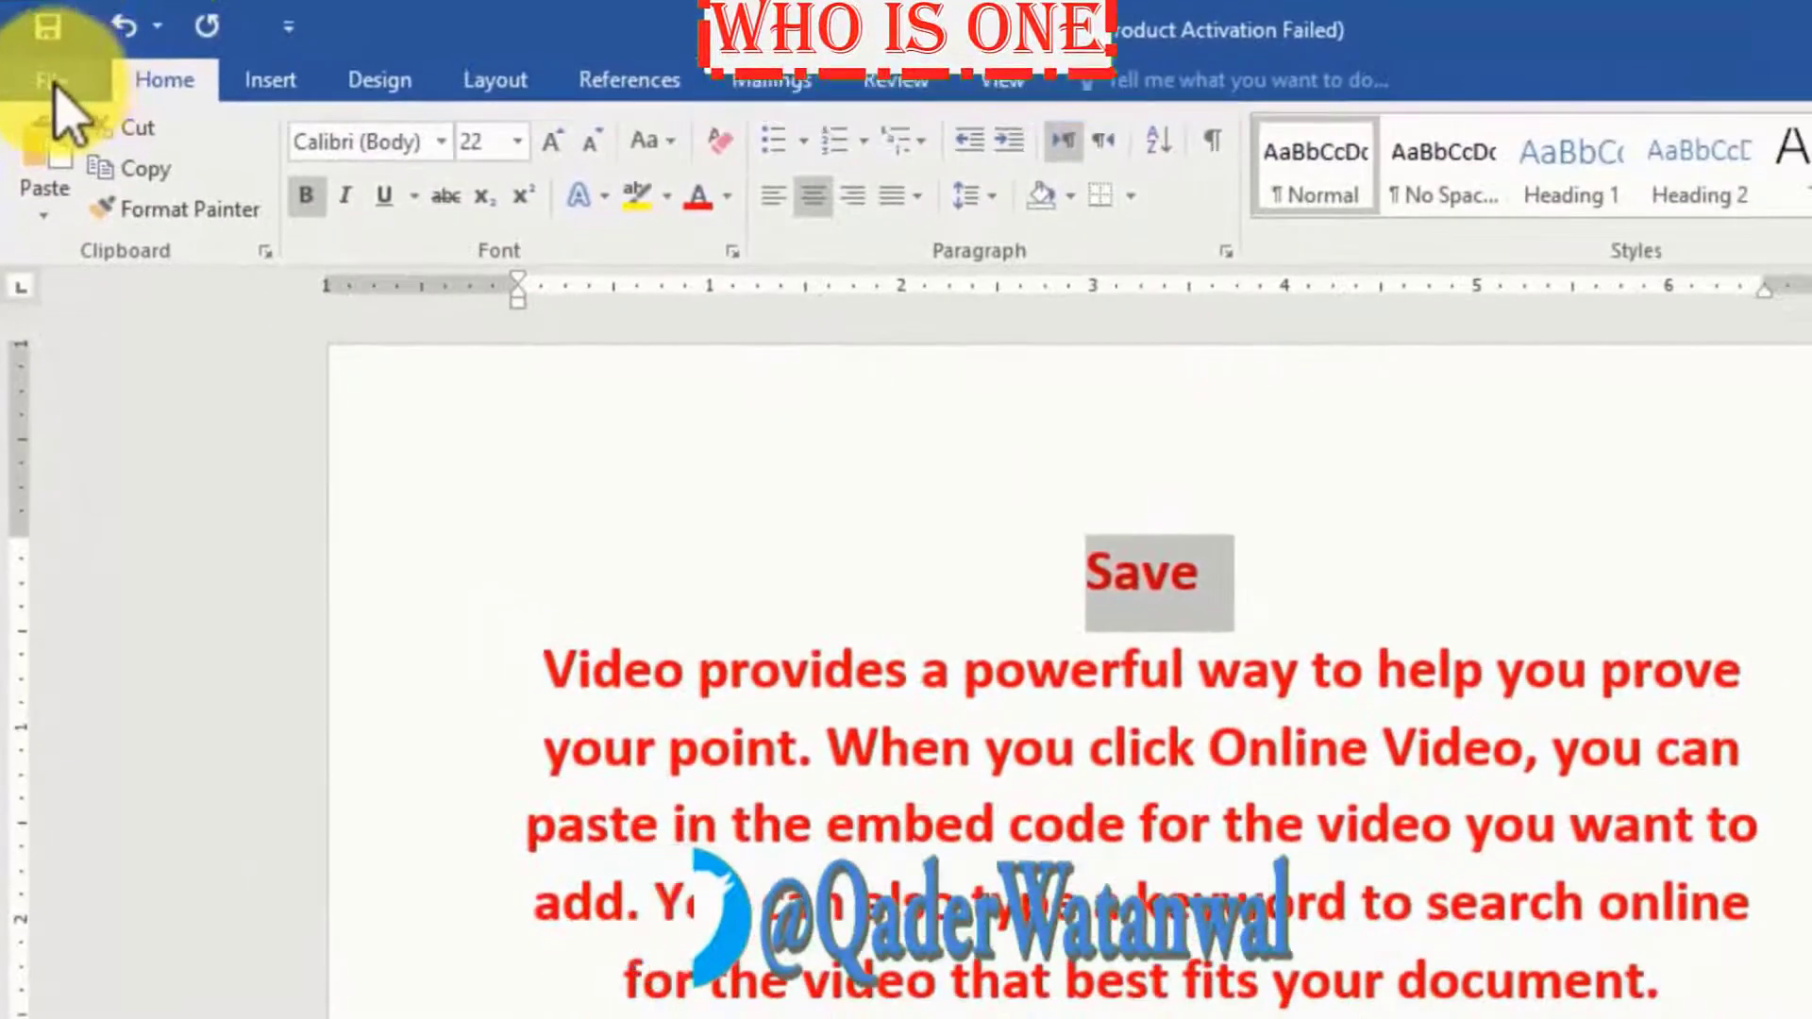
{"action": "left_click", "coordinate": [54, 85]}
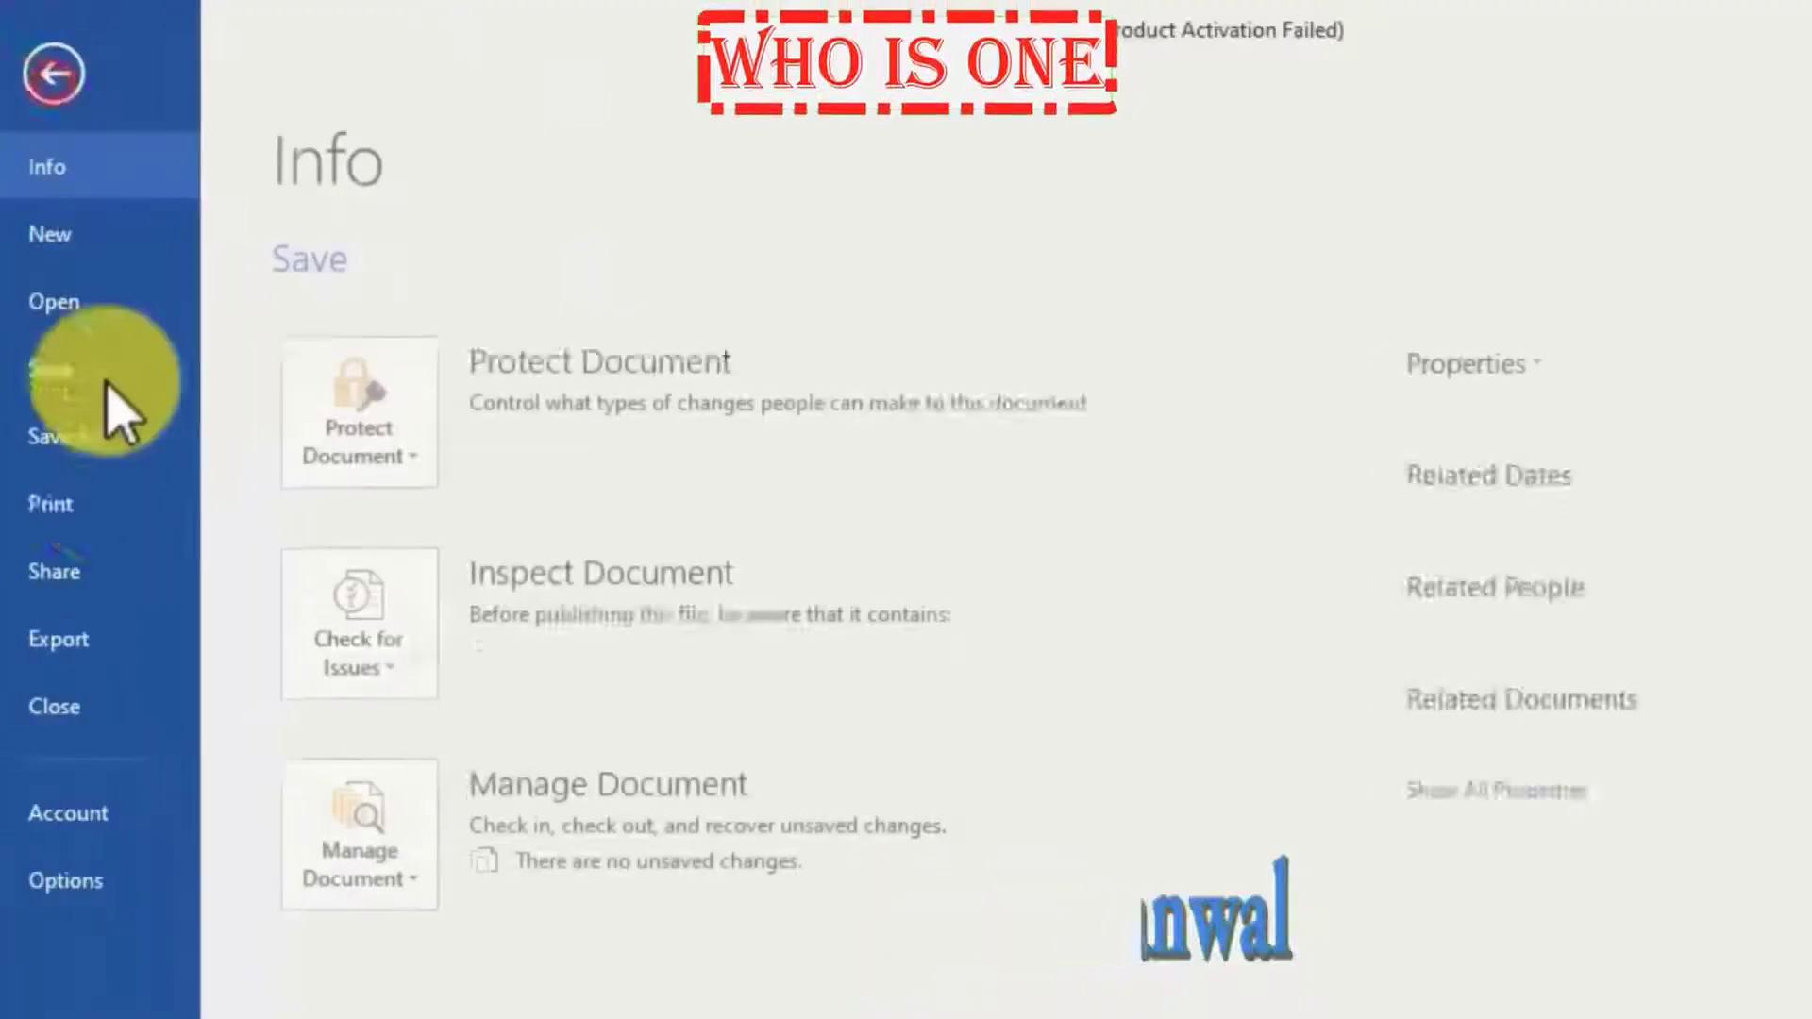
- Save a Desktop copy named 1.docx and drag its icon next to Save.docx
{"action": "left_click", "coordinate": [71, 73]}
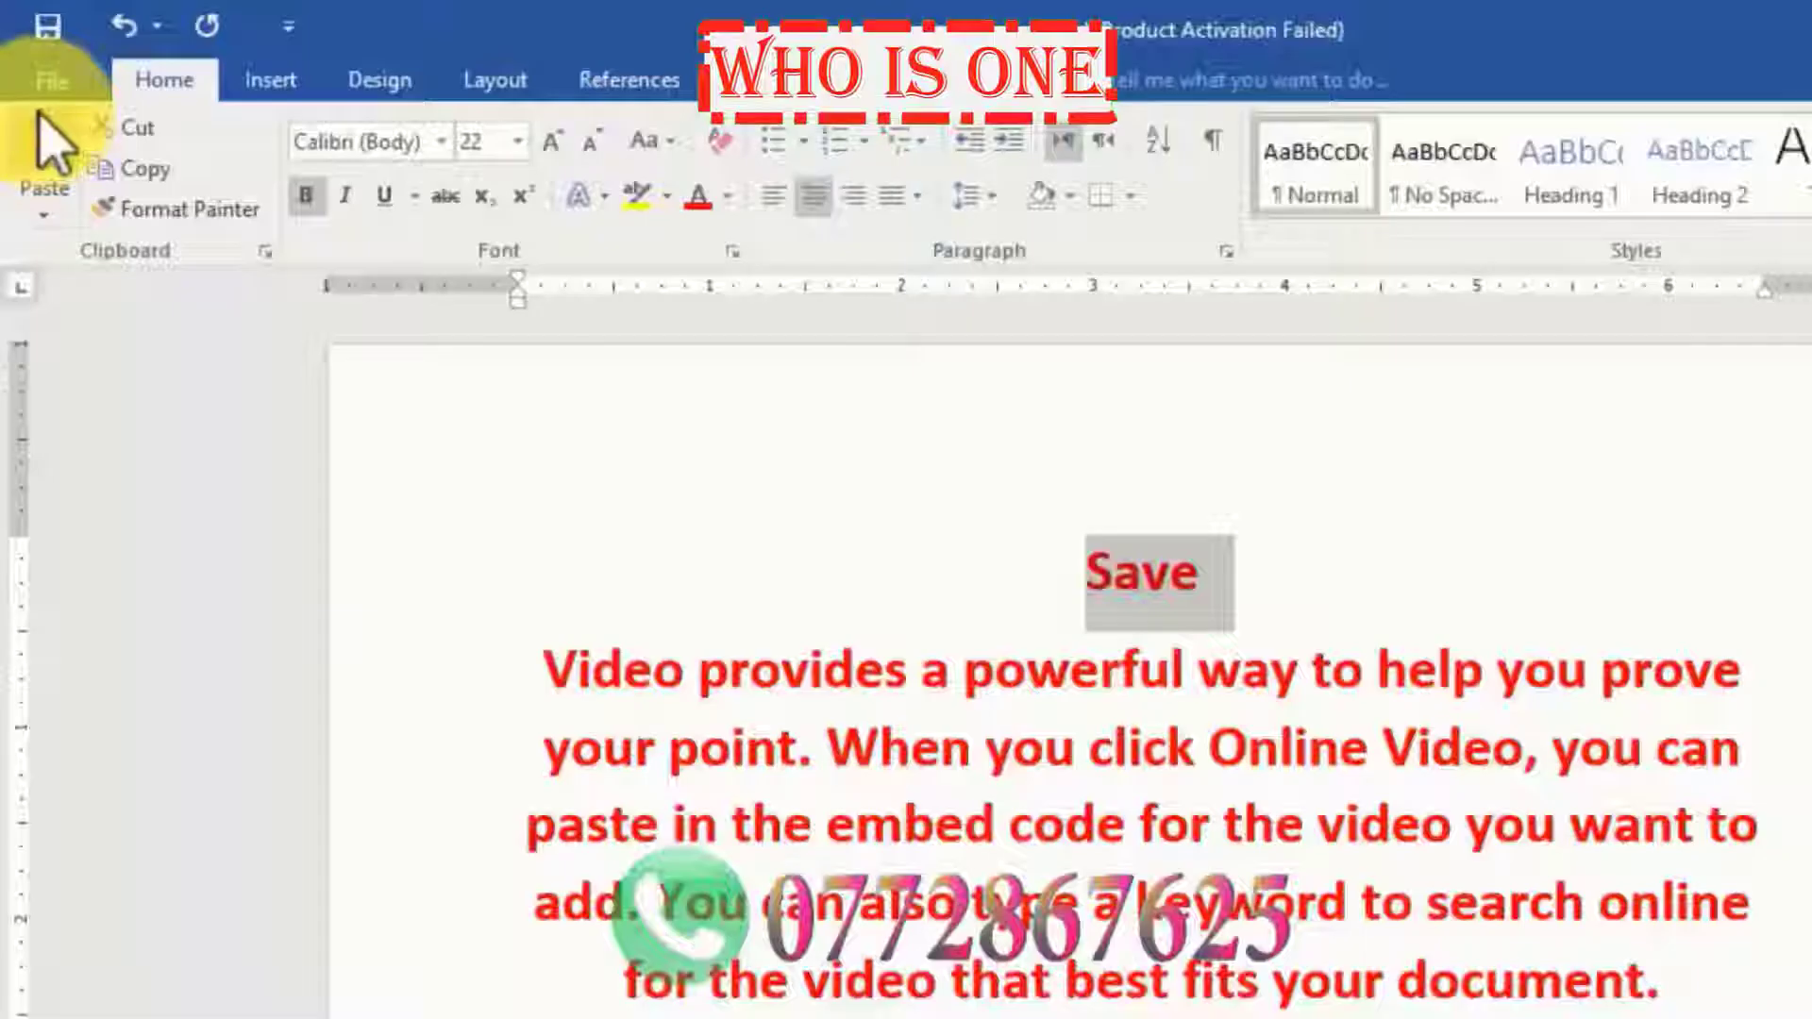
{"action": "scroll", "coordinate": [883, 720], "scroll_direction": "down", "scroll_amount": 2}
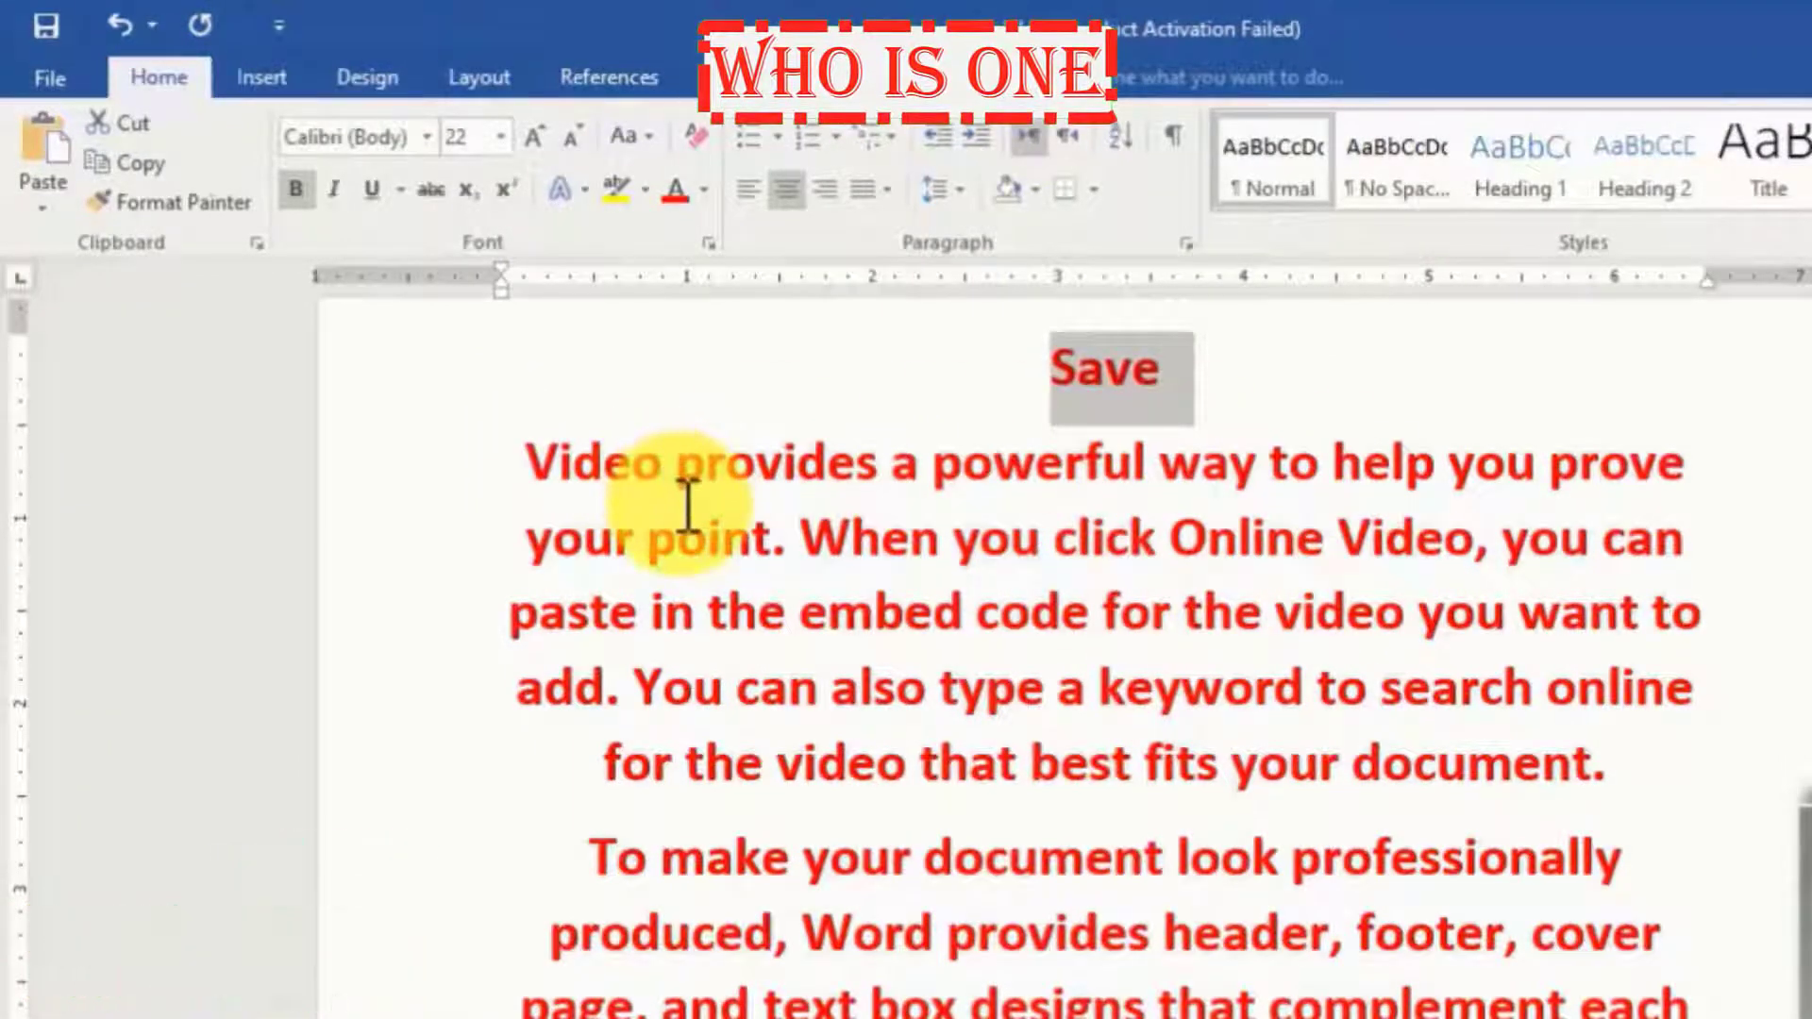
{"action": "left_click", "coordinate": [49, 77]}
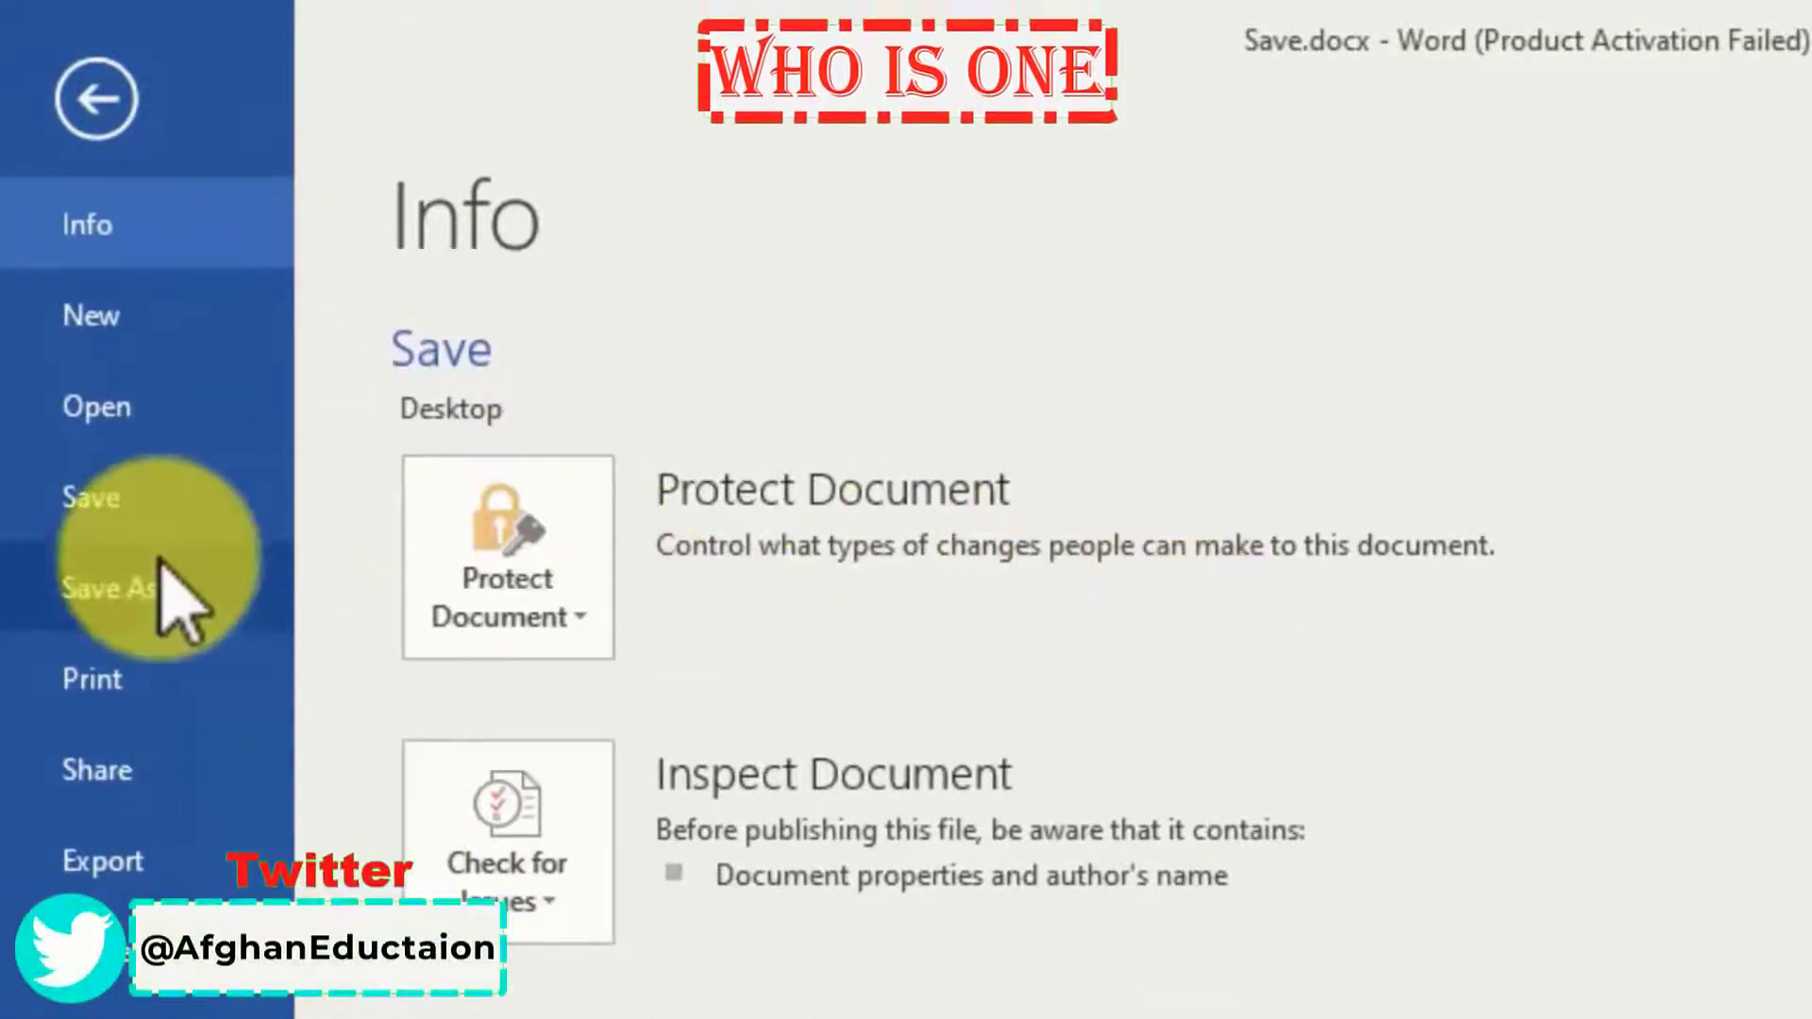
{"action": "left_click", "coordinate": [126, 599]}
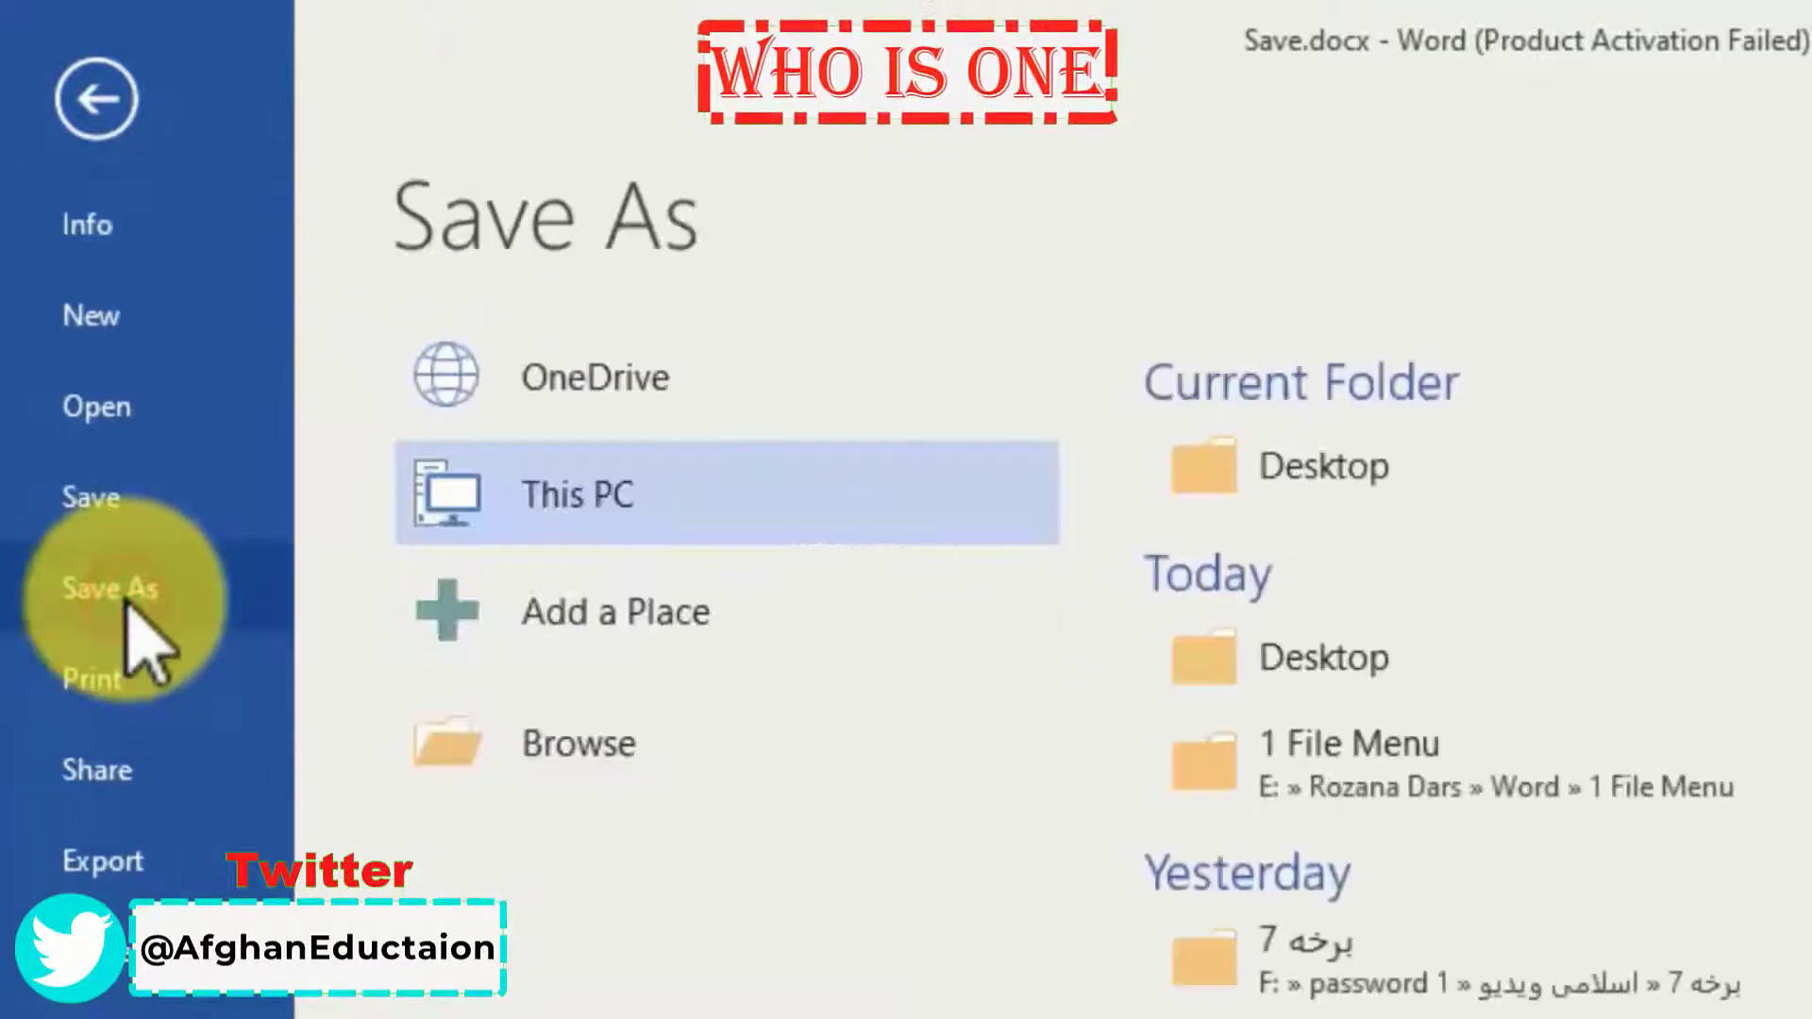
{"action": "left_click", "coordinate": [1340, 468]}
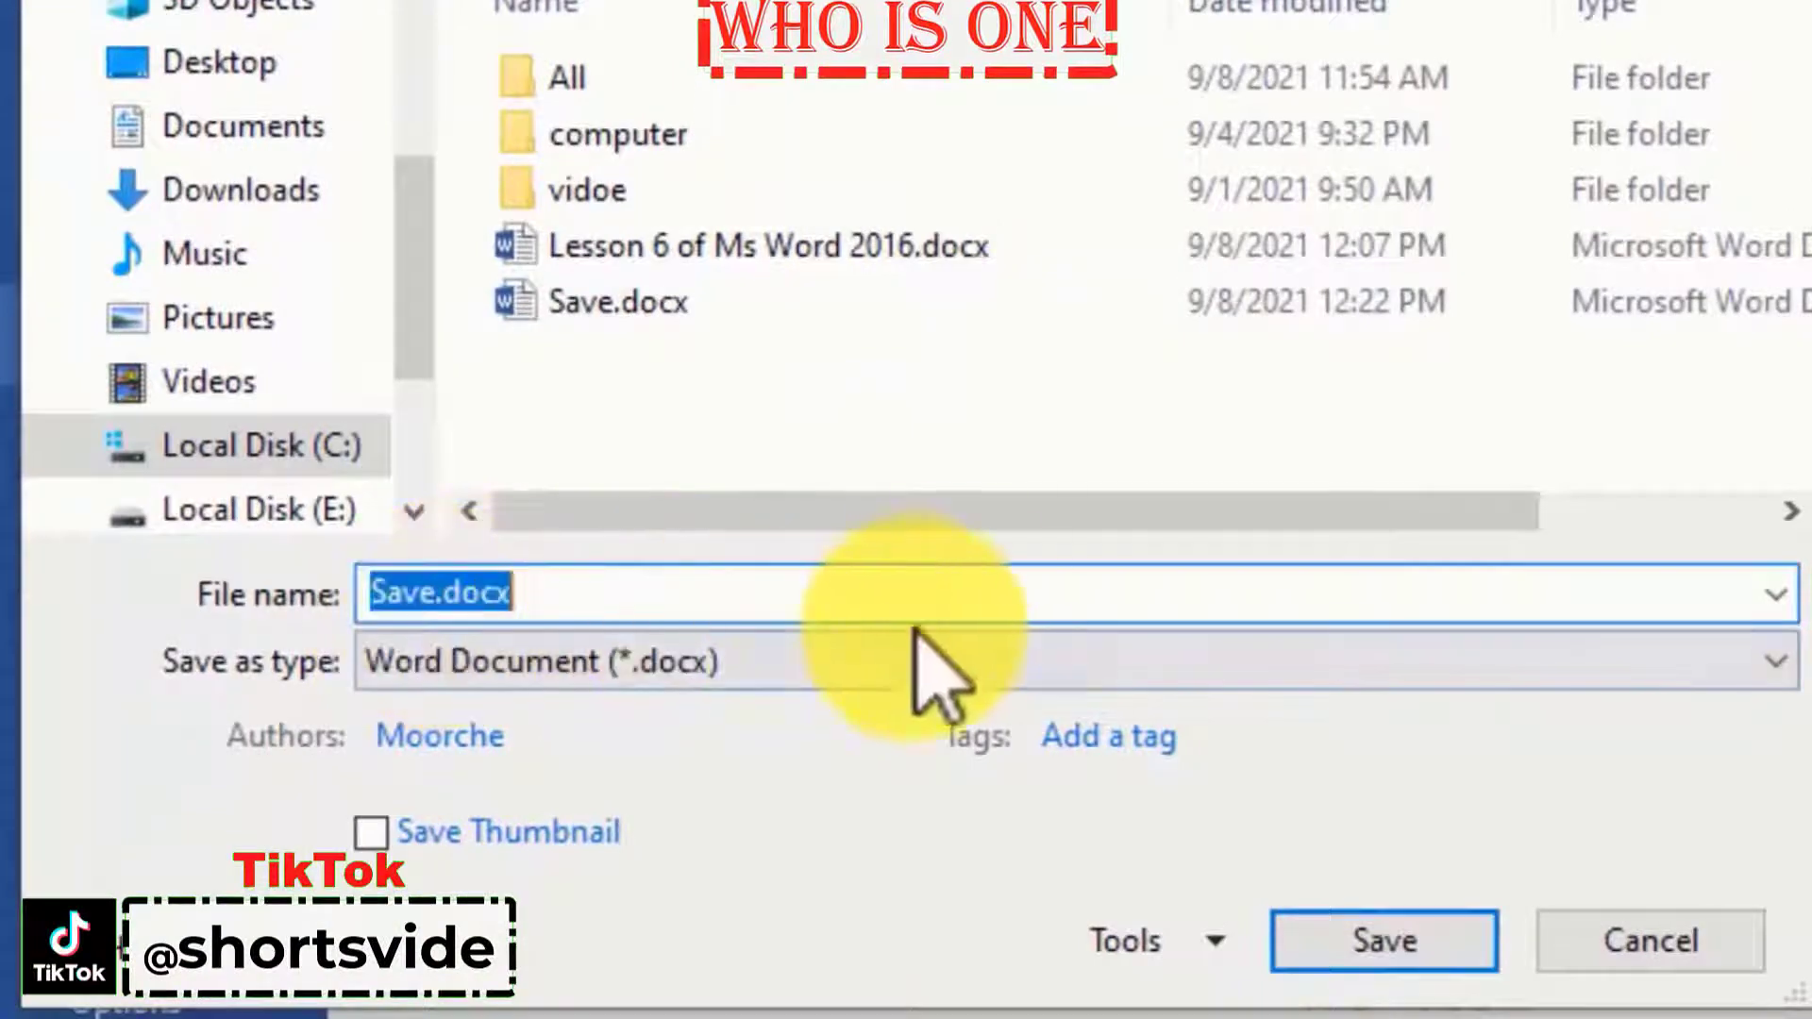
{"action": "type", "text": "1"}
{"action": "left_click", "coordinate": [1321, 944]}
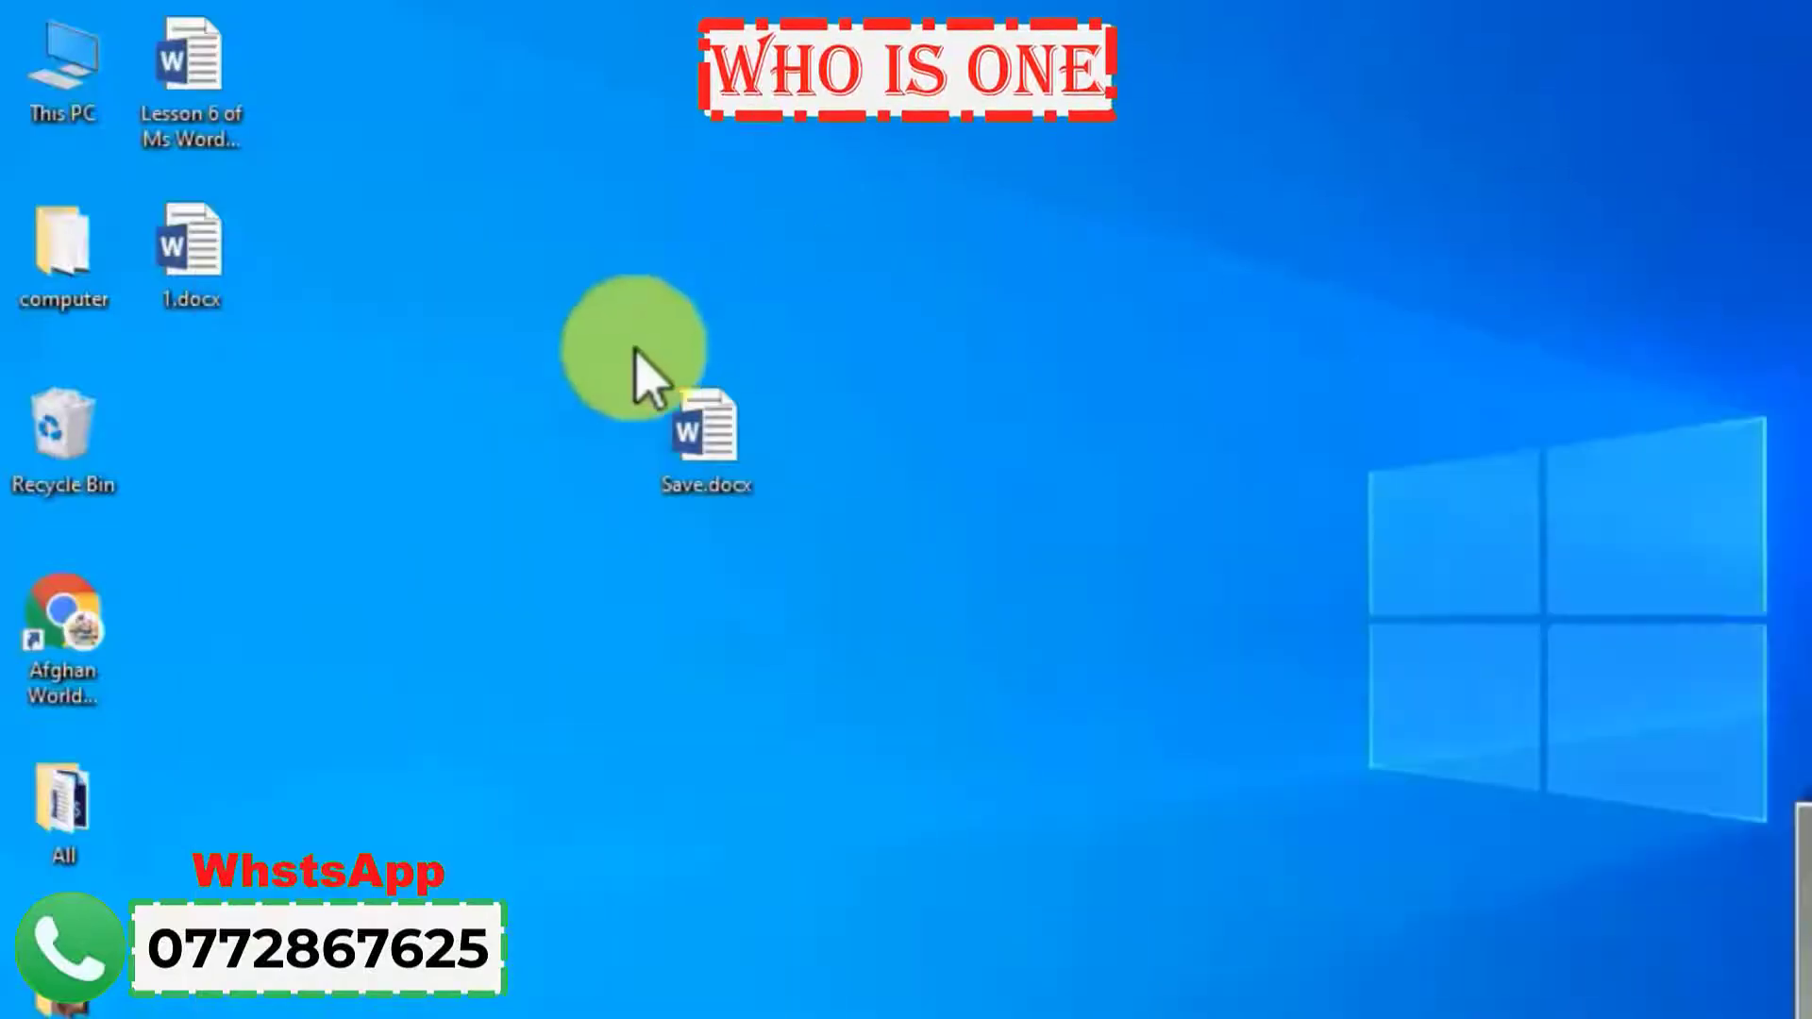
{"action": "left_click_drag", "start_coordinate": [173, 268], "coordinate": [908, 489]}
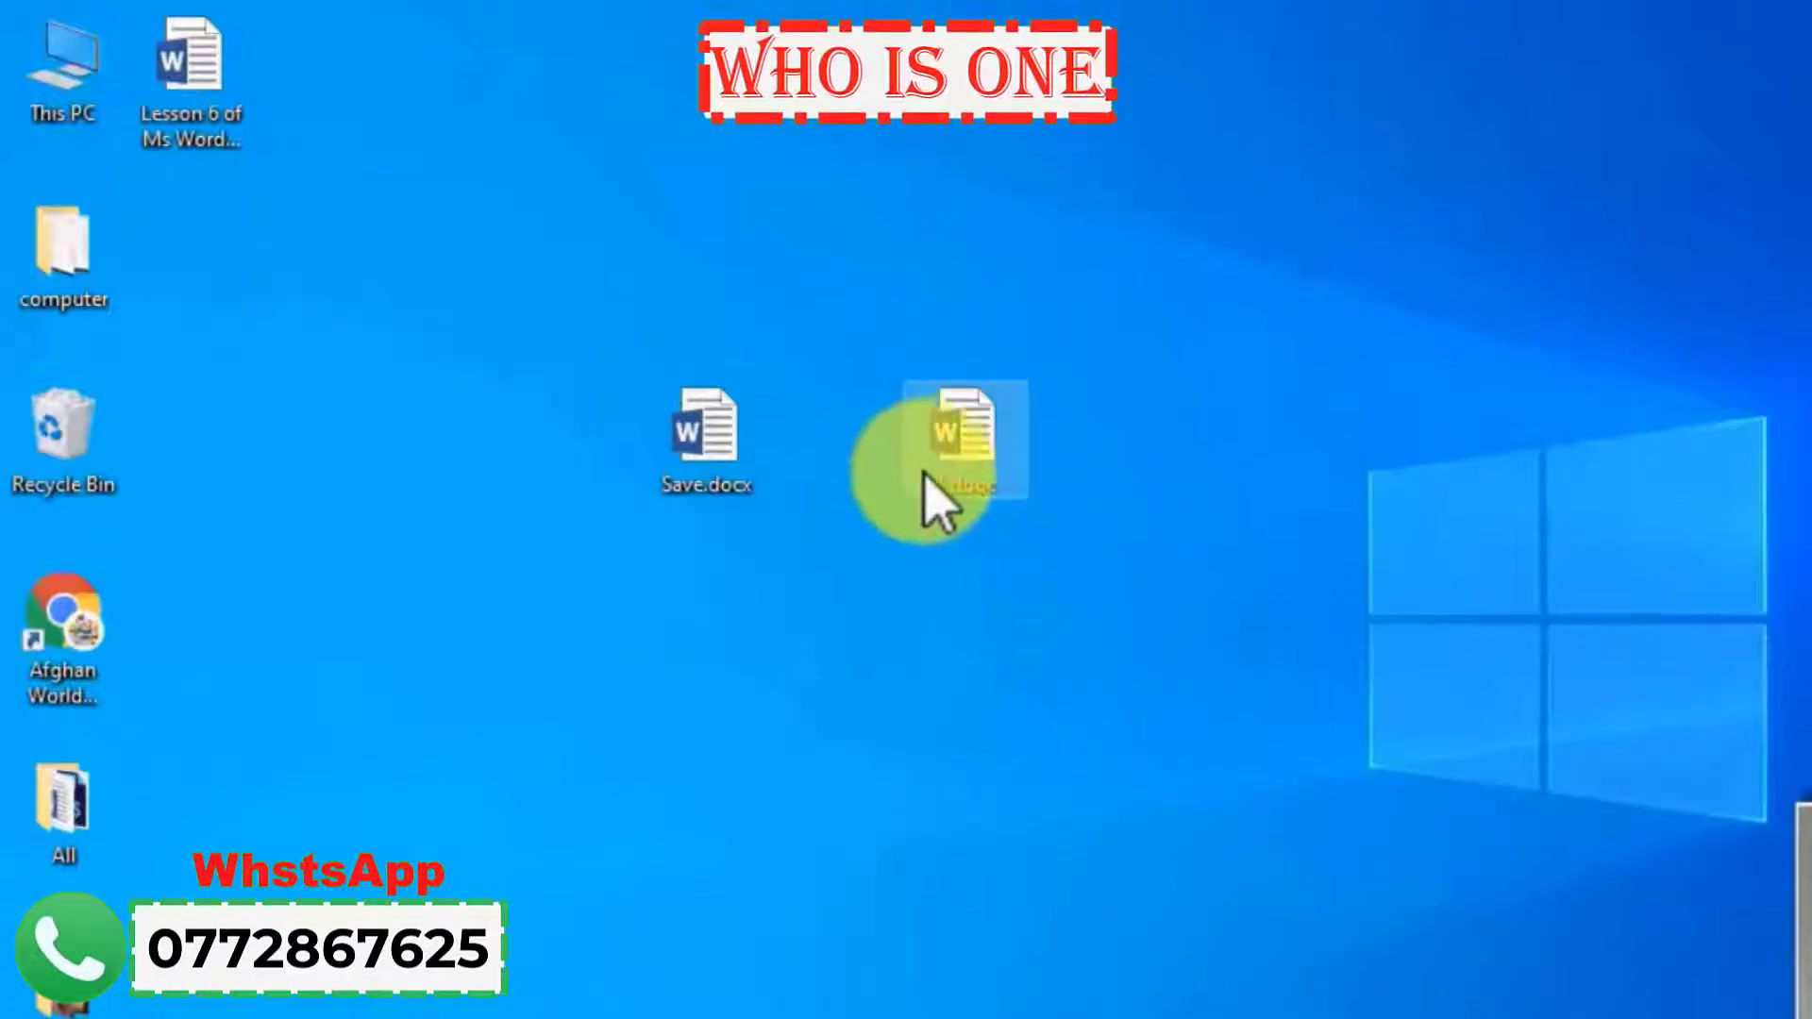
{"action": "left_click_drag", "start_coordinate": [846, 472], "coordinate": [871, 467]}
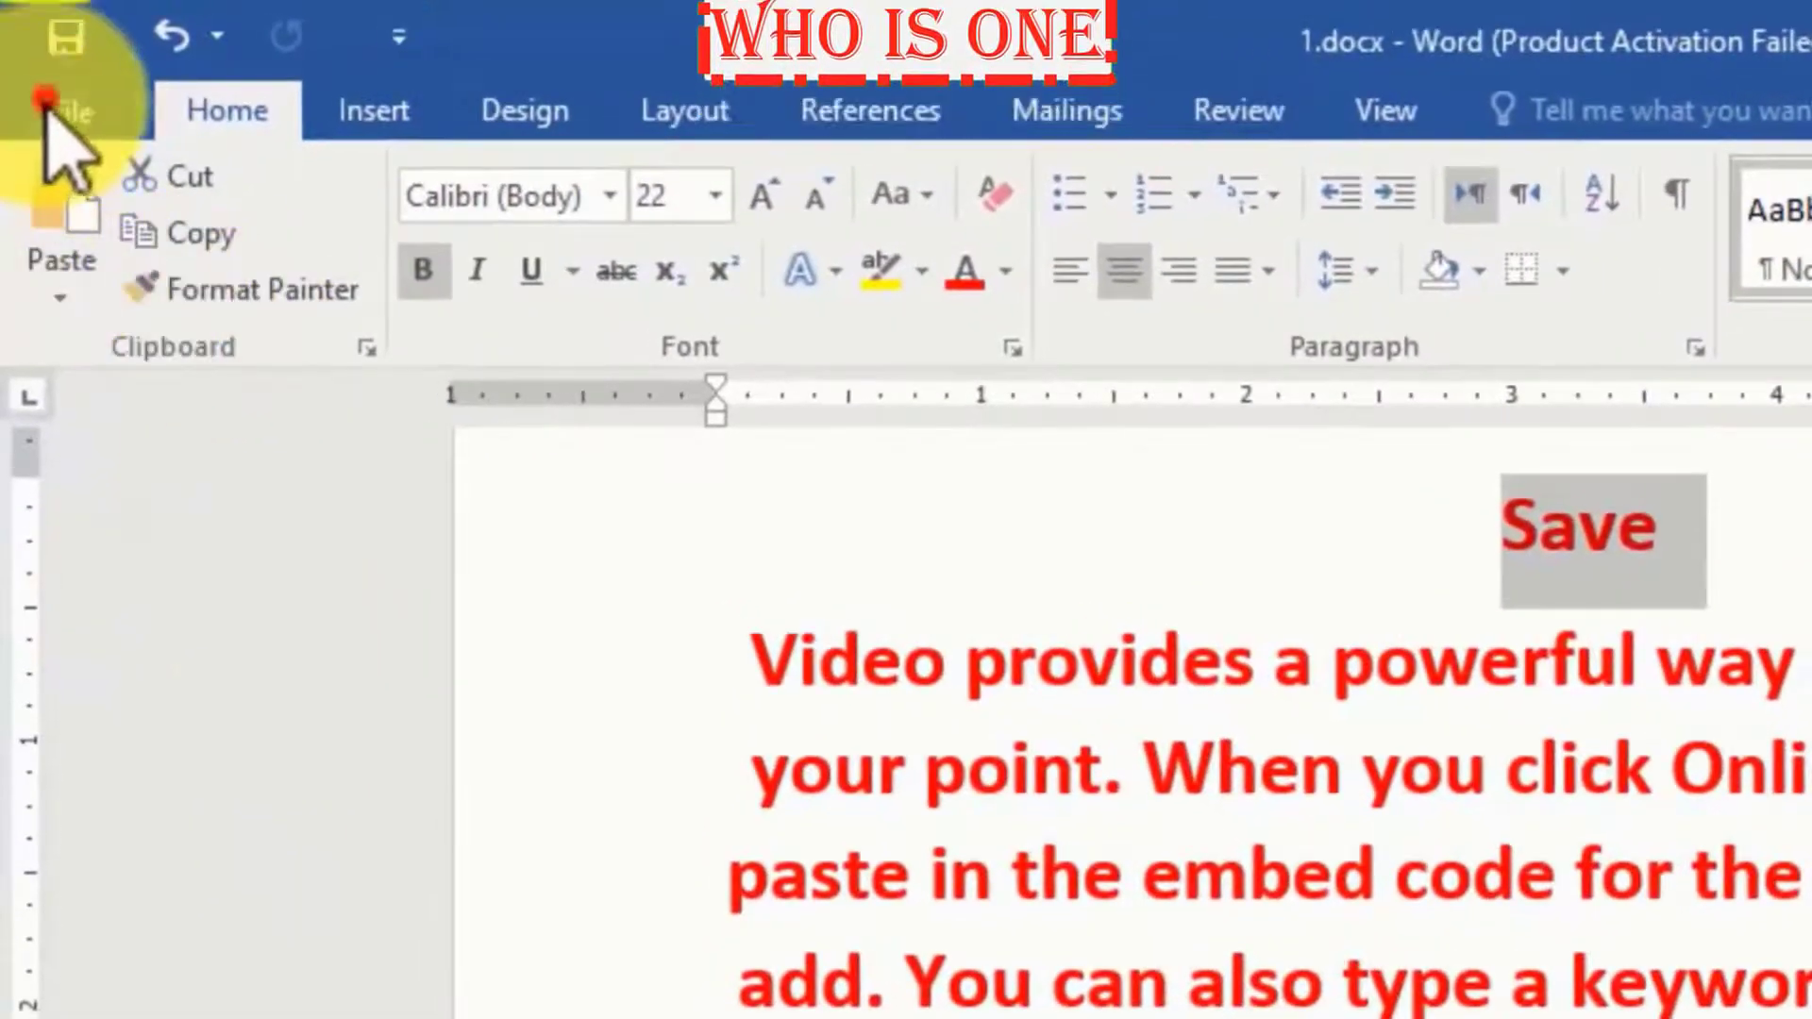
- Save another Desktop copy named 2.docx and drag its icon beside 1.docx
{"action": "left_click", "coordinate": [65, 101]}
{"action": "left_click", "coordinate": [166, 604]}
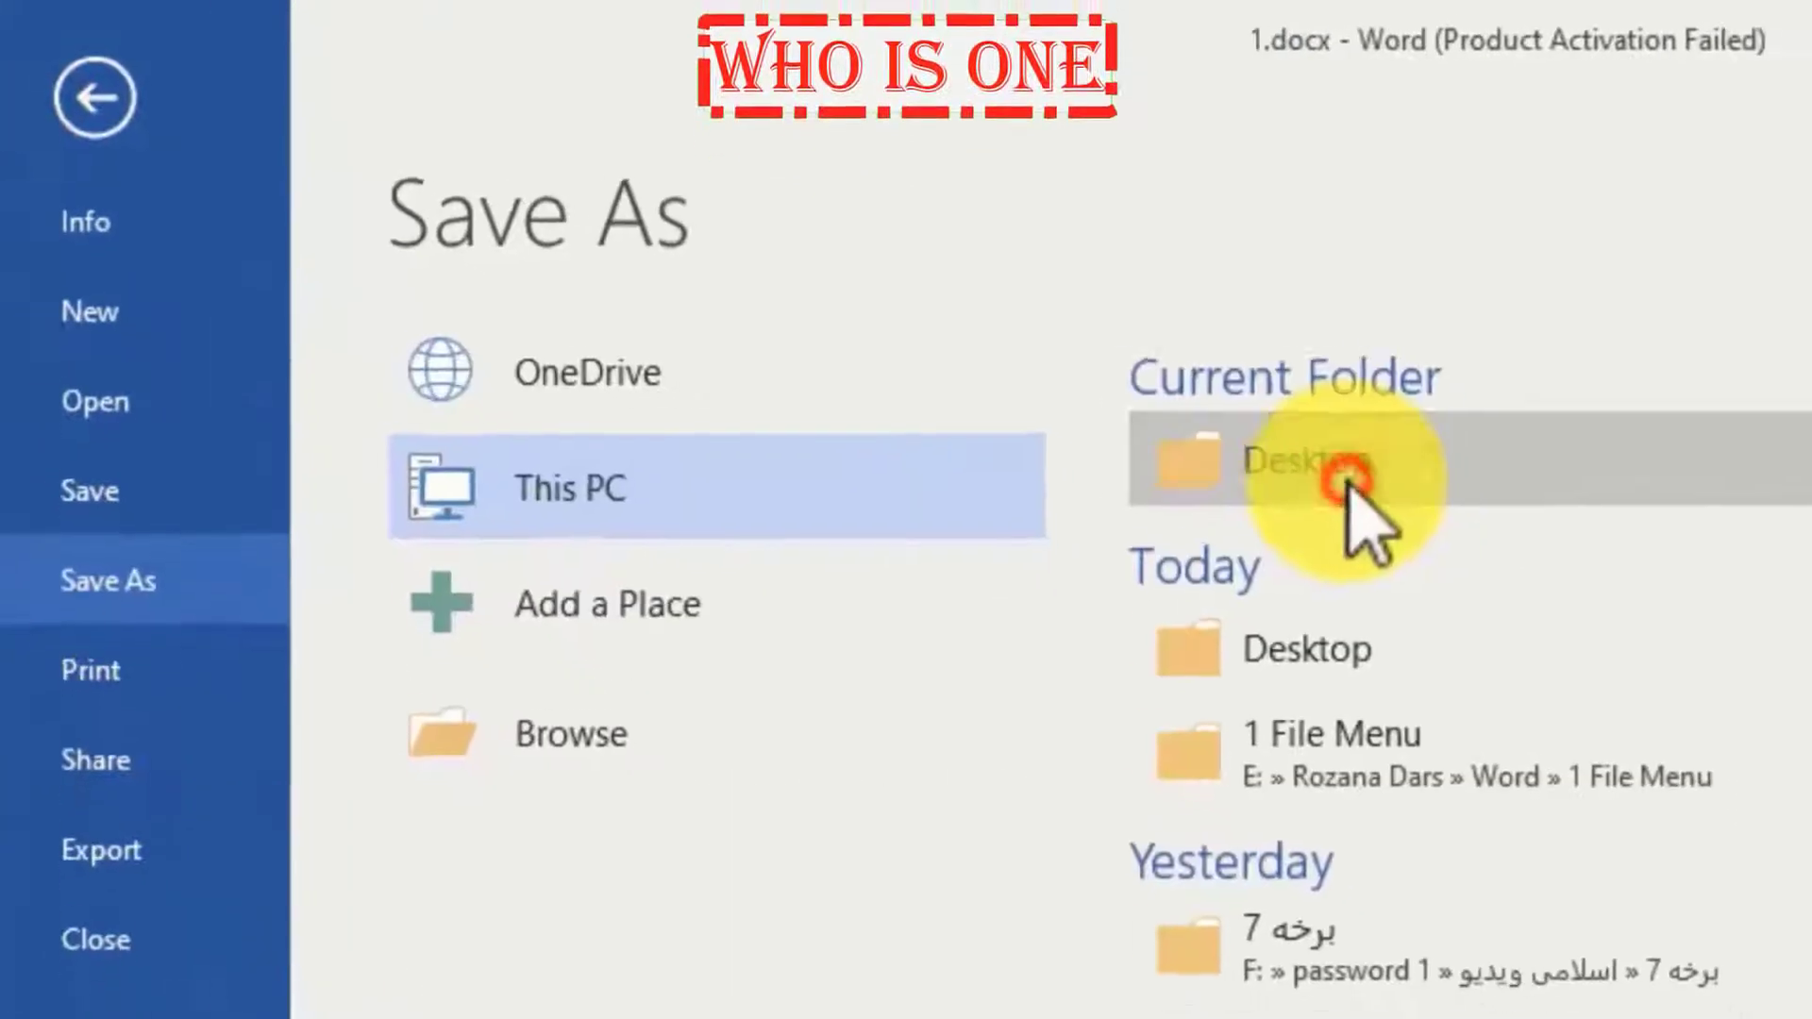
{"action": "left_click", "coordinate": [1321, 467]}
{"action": "type", "text": "2"}
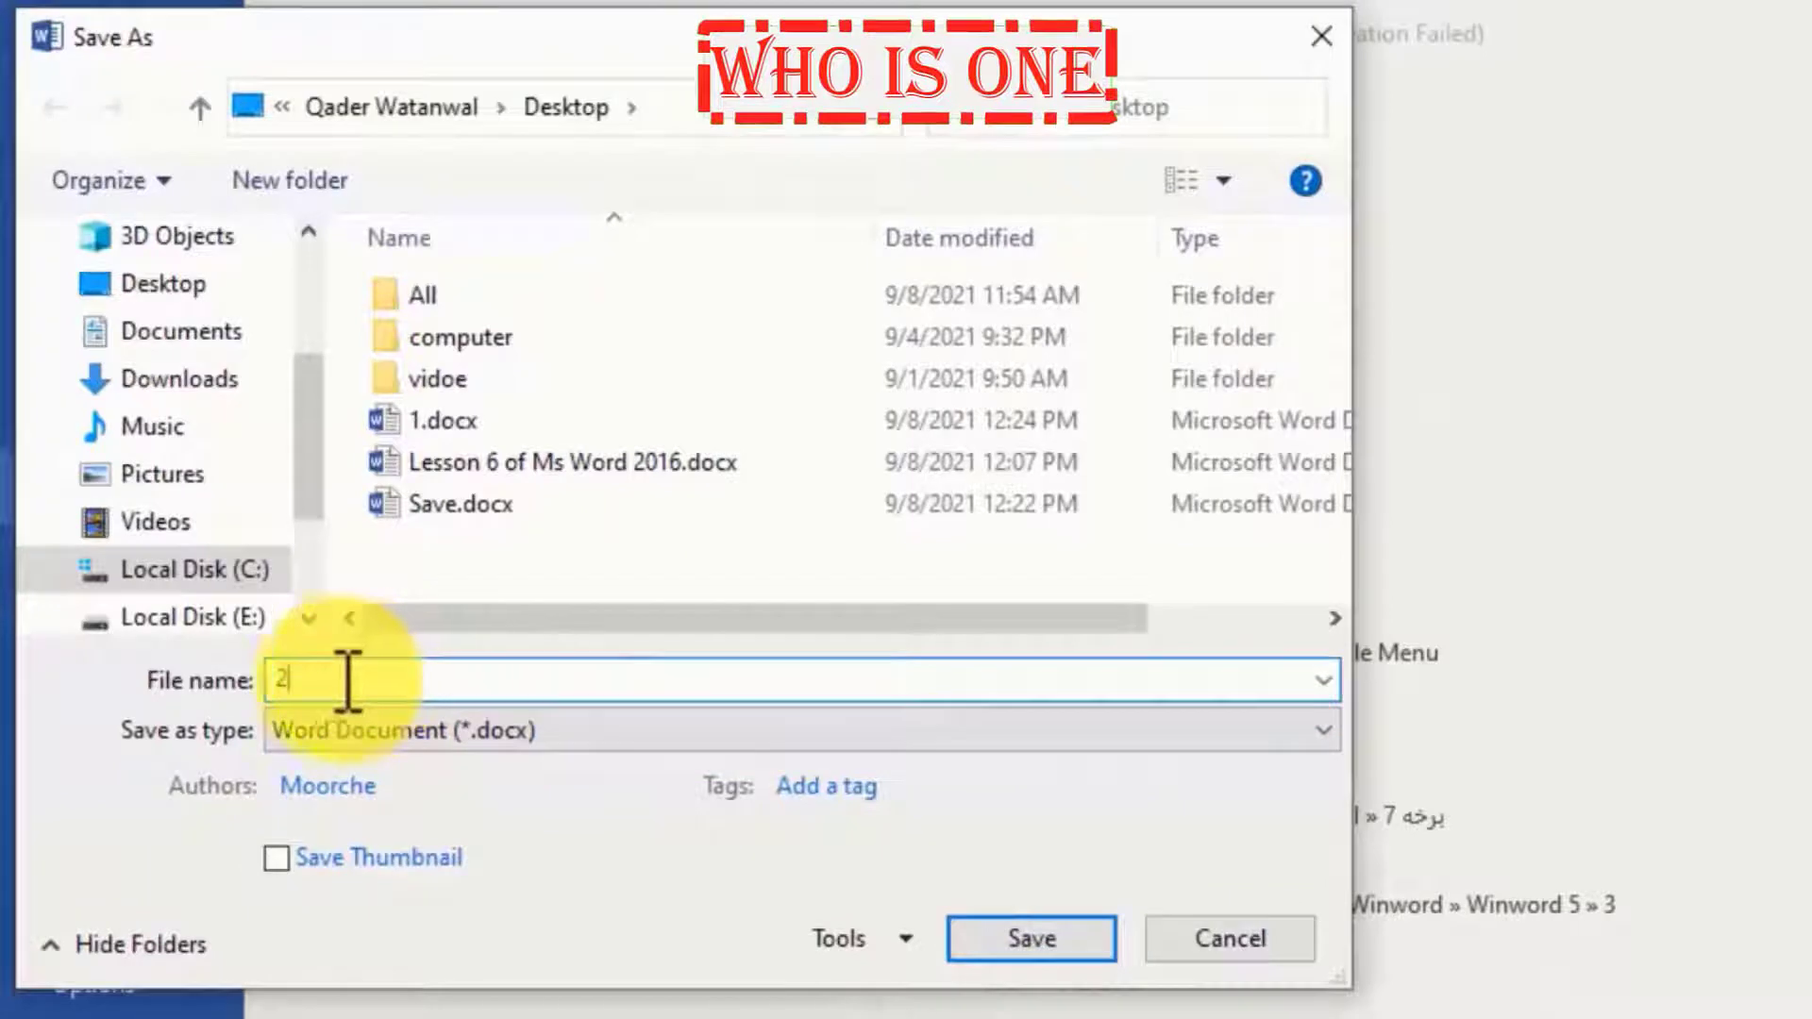
{"action": "left_click", "coordinate": [1059, 920]}
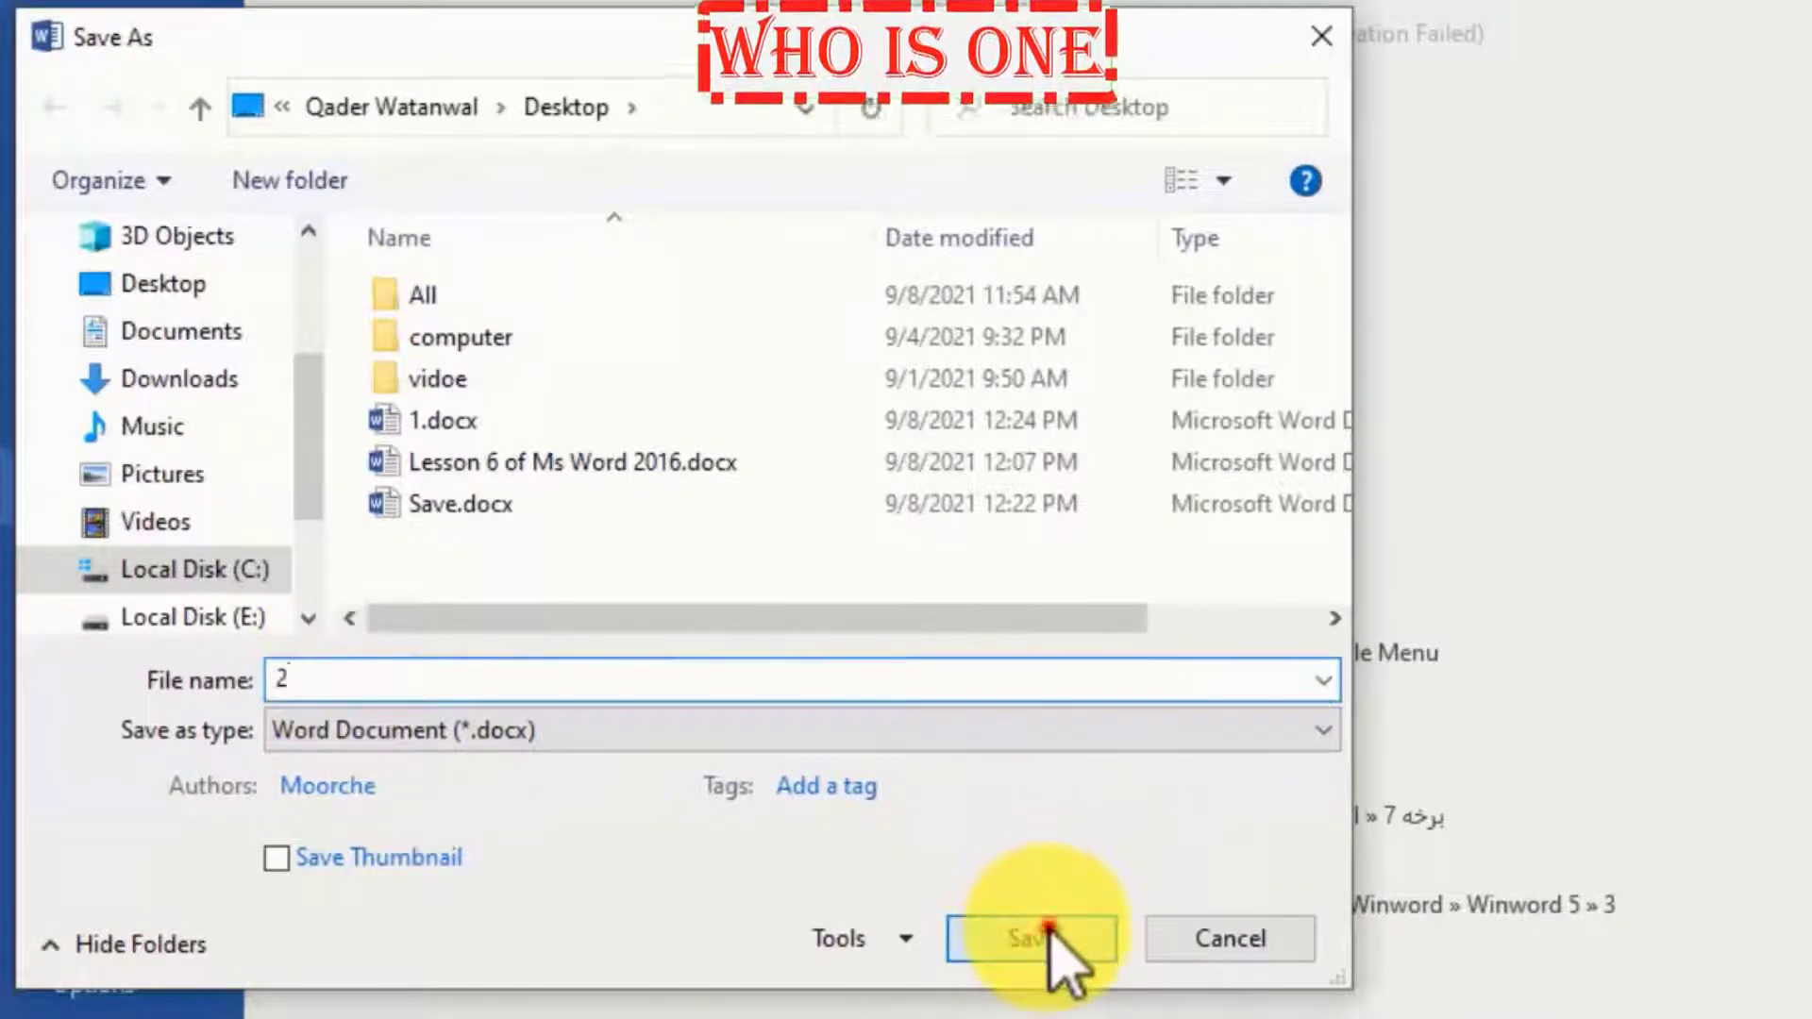
{"action": "left_click", "coordinate": [1049, 930]}
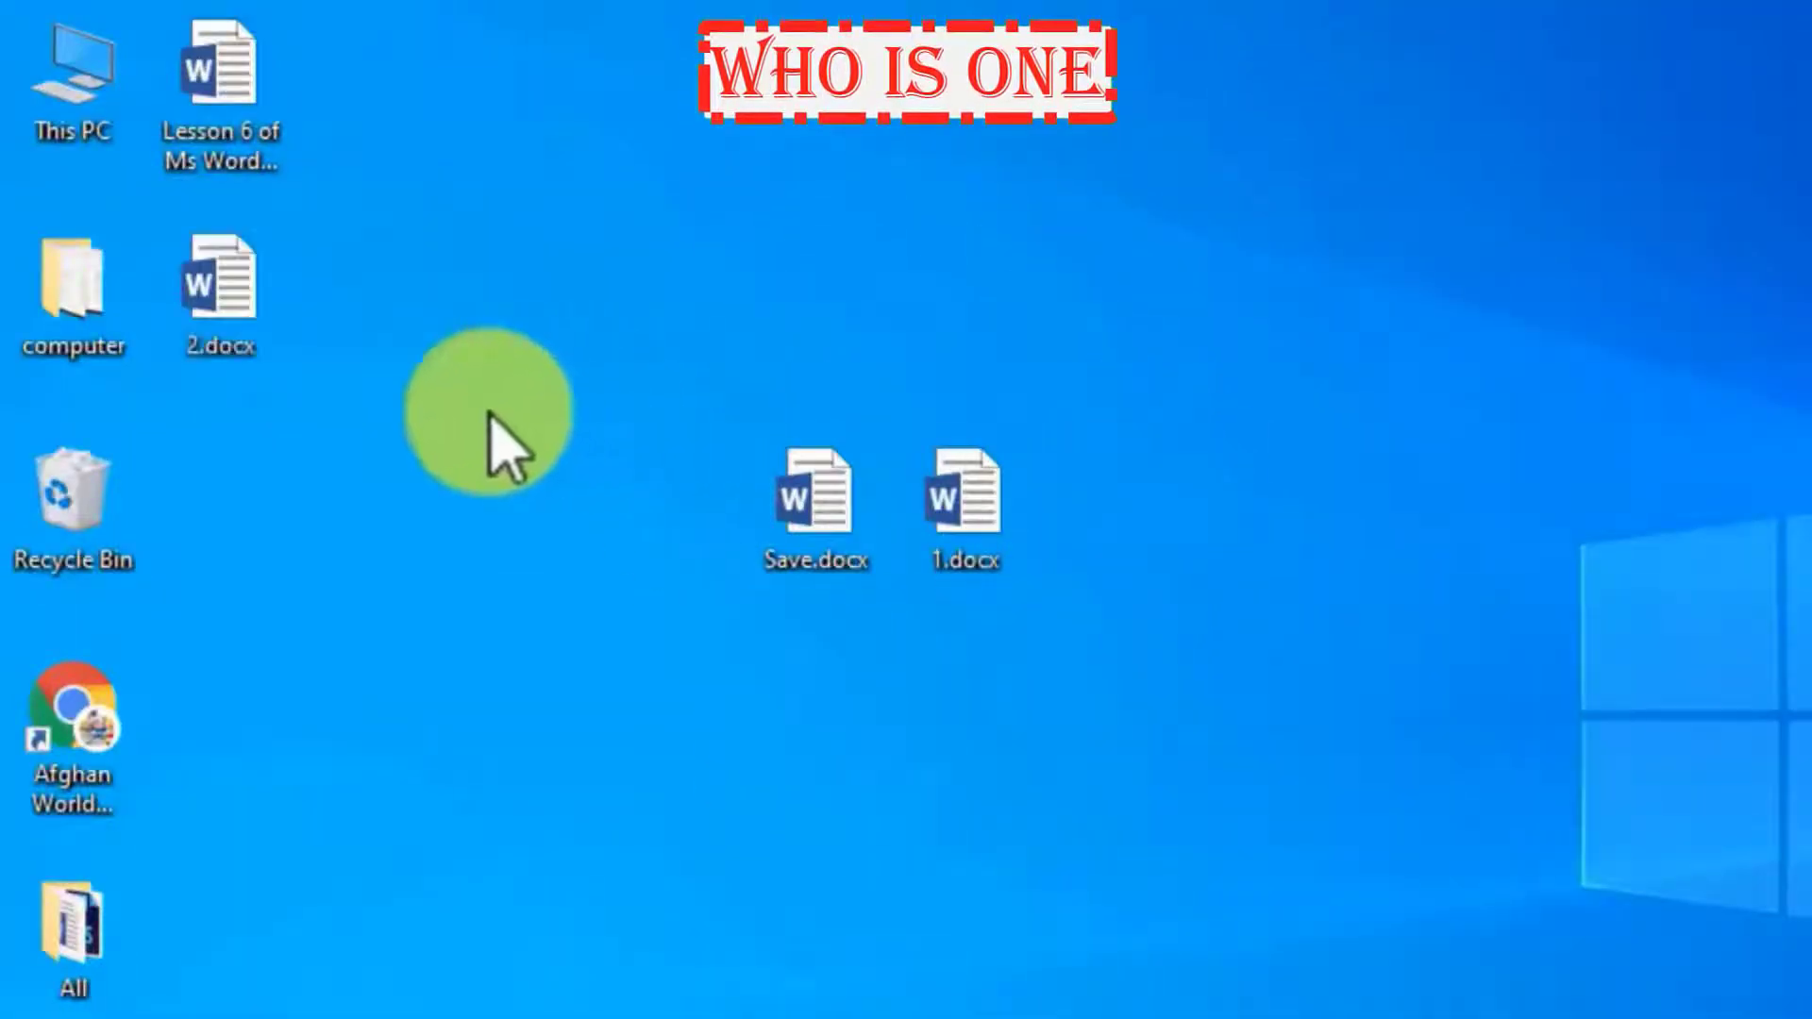
{"action": "left_click_drag", "start_coordinate": [217, 287], "coordinate": [1069, 518]}
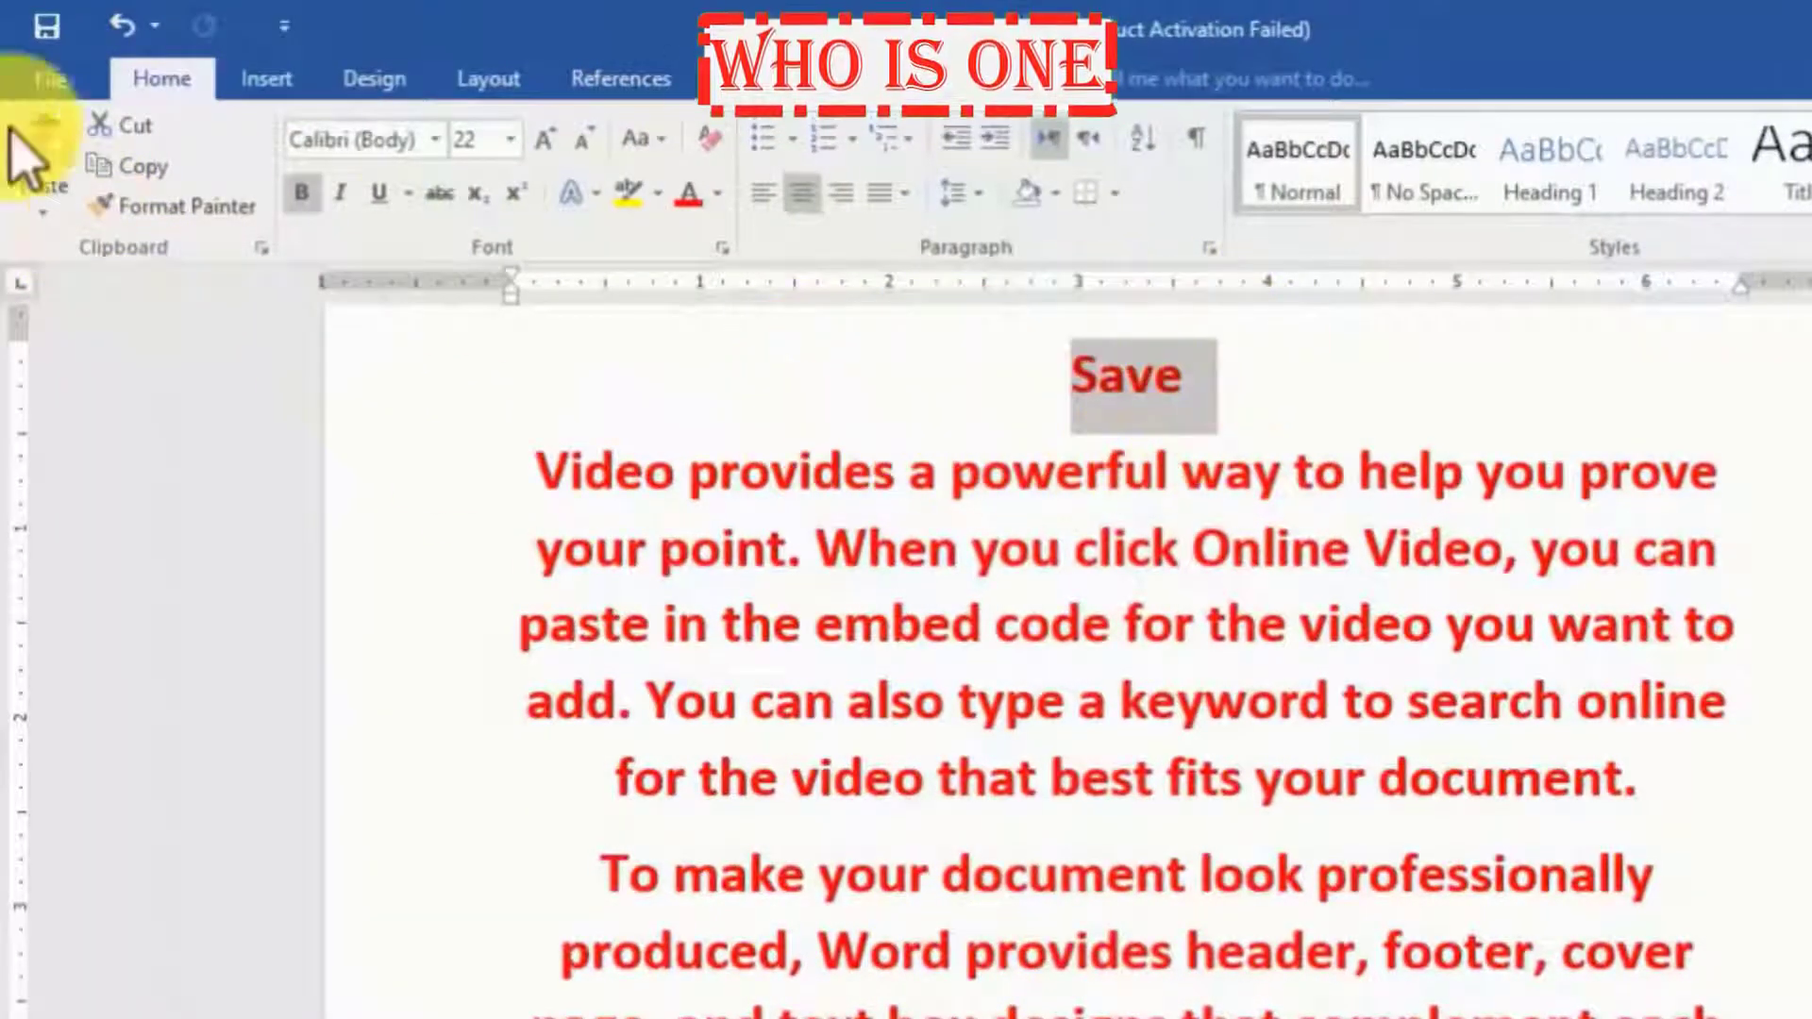
- Try saving as 1, decline replacing 1.docx, and save the copy as 3.docx instead
{"action": "left_click", "coordinate": [33, 71]}
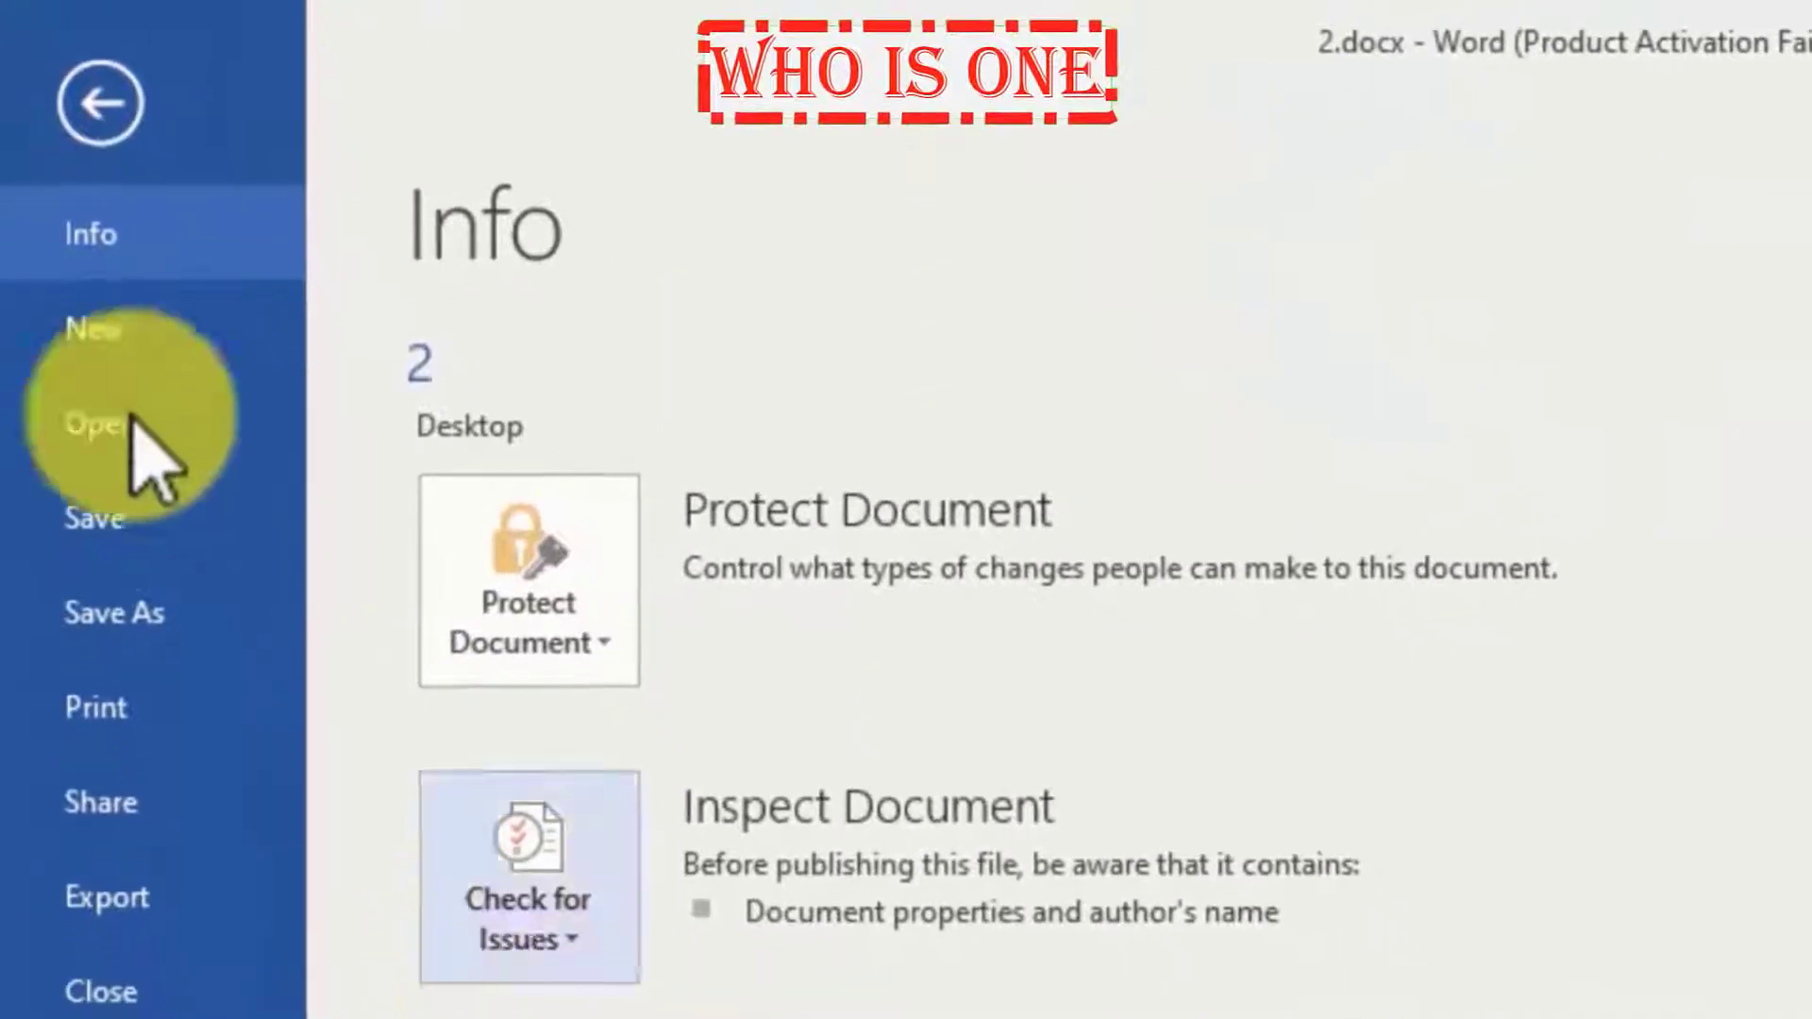
{"action": "left_click", "coordinate": [146, 612]}
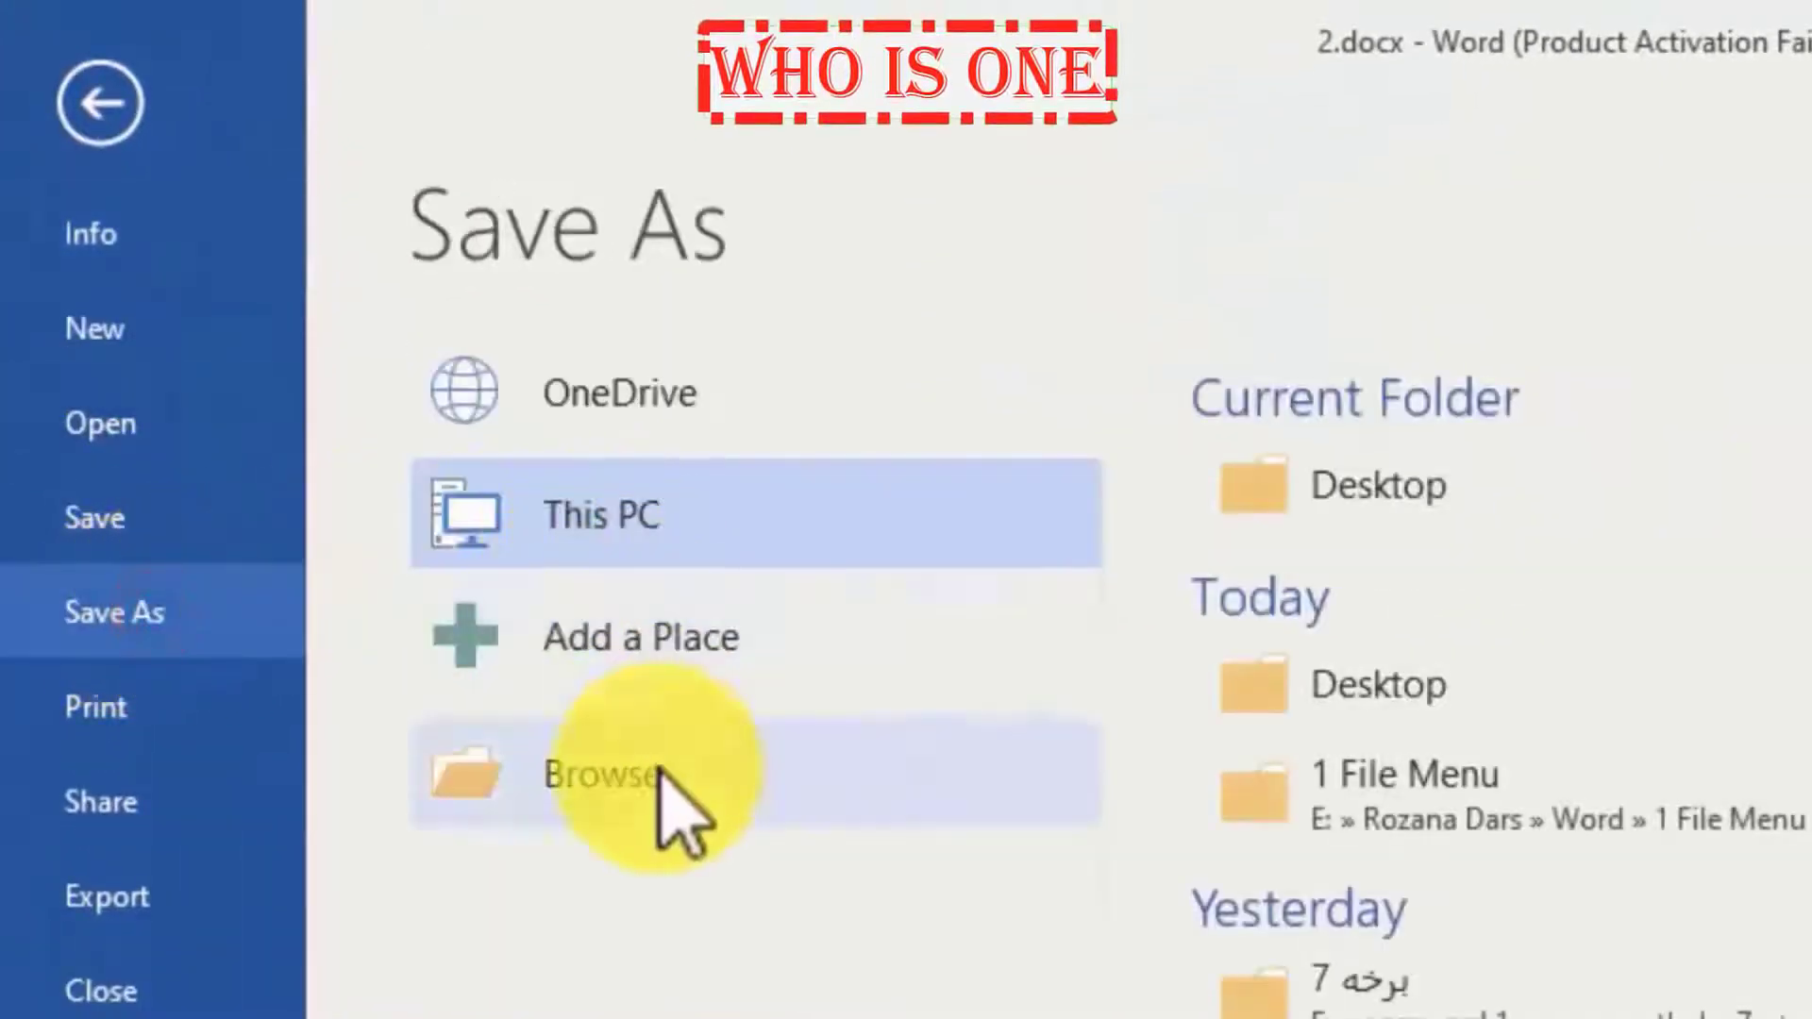
{"action": "left_click", "coordinate": [1593, 459]}
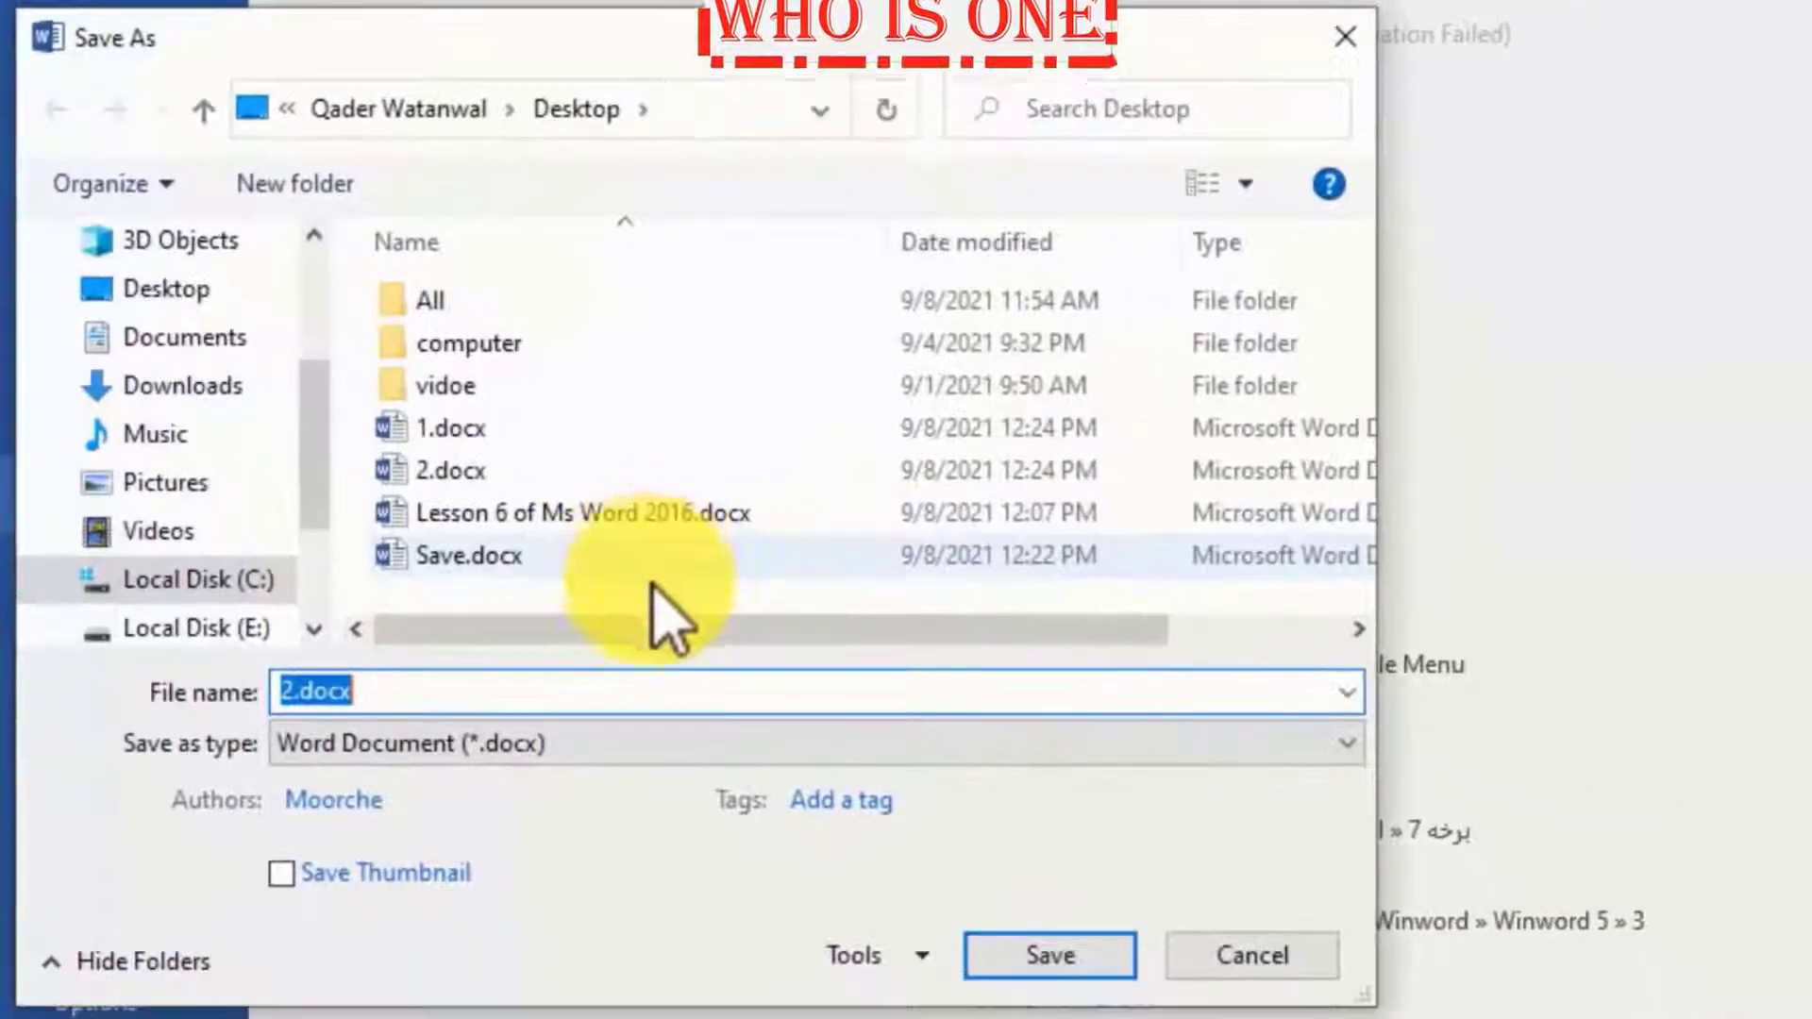
{"action": "type", "text": "1"}
{"action": "left_click", "coordinate": [1051, 964]}
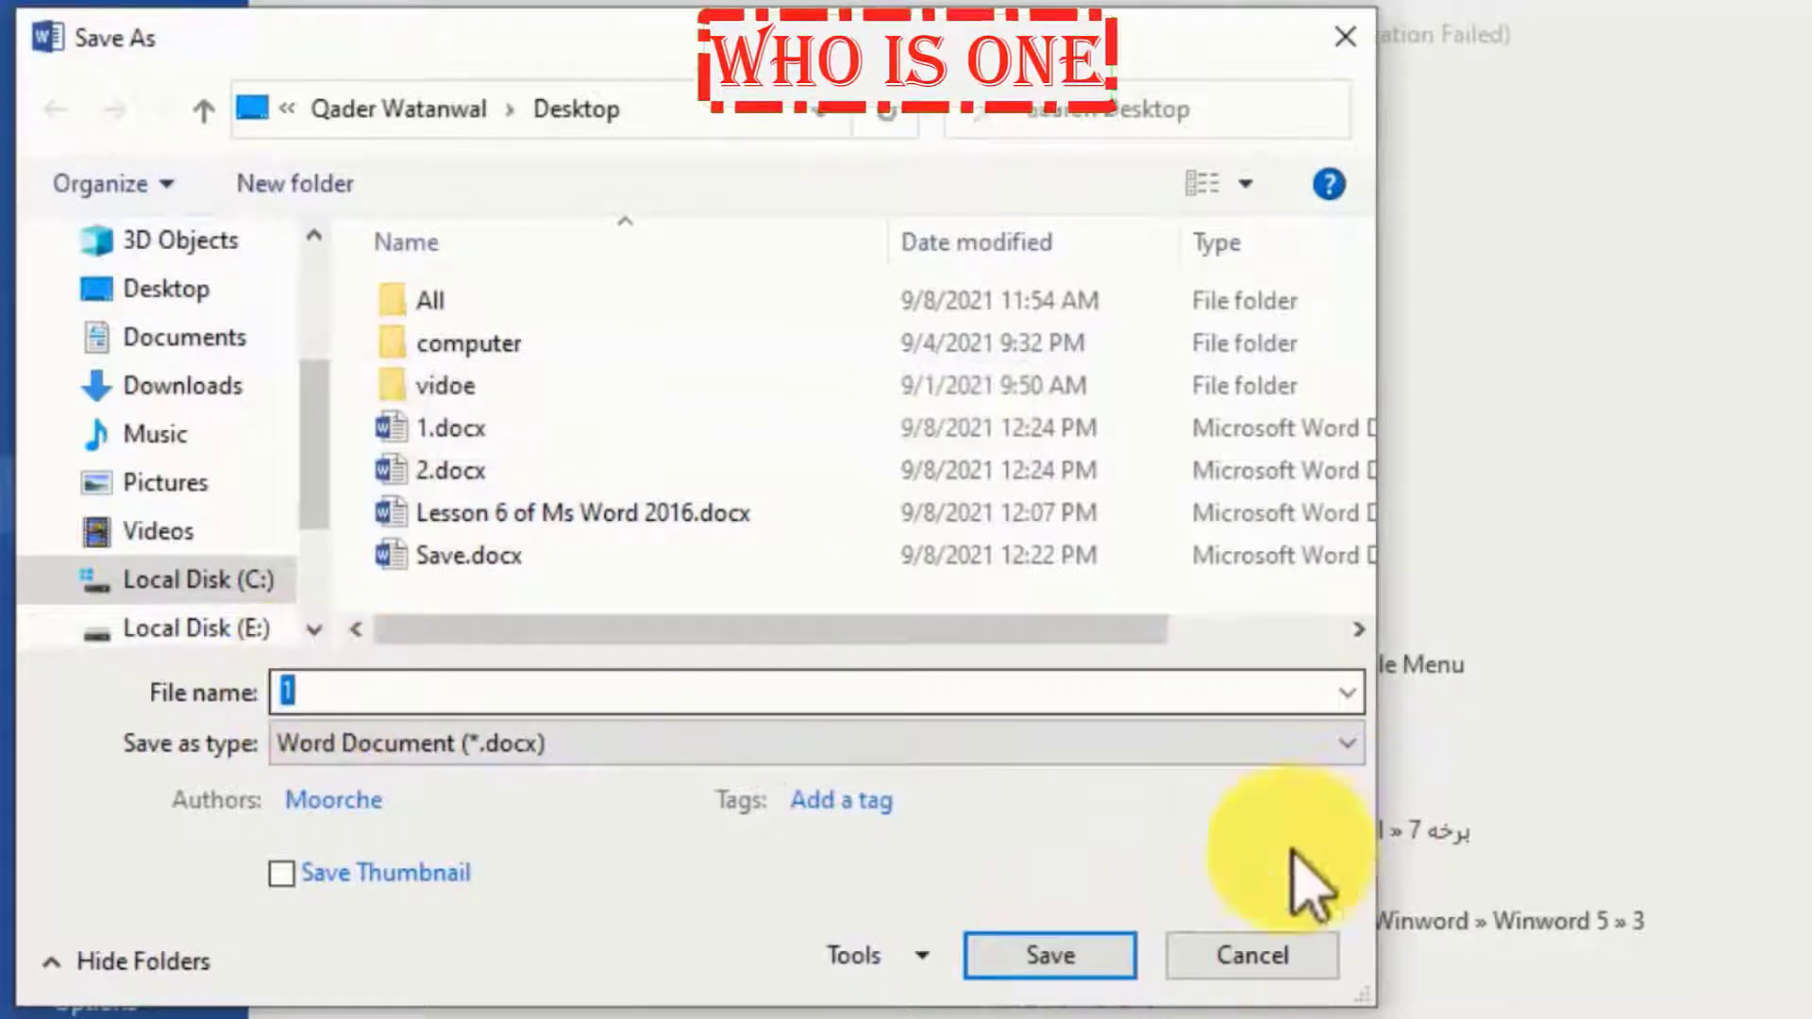
{"action": "left_click", "coordinate": [1046, 967]}
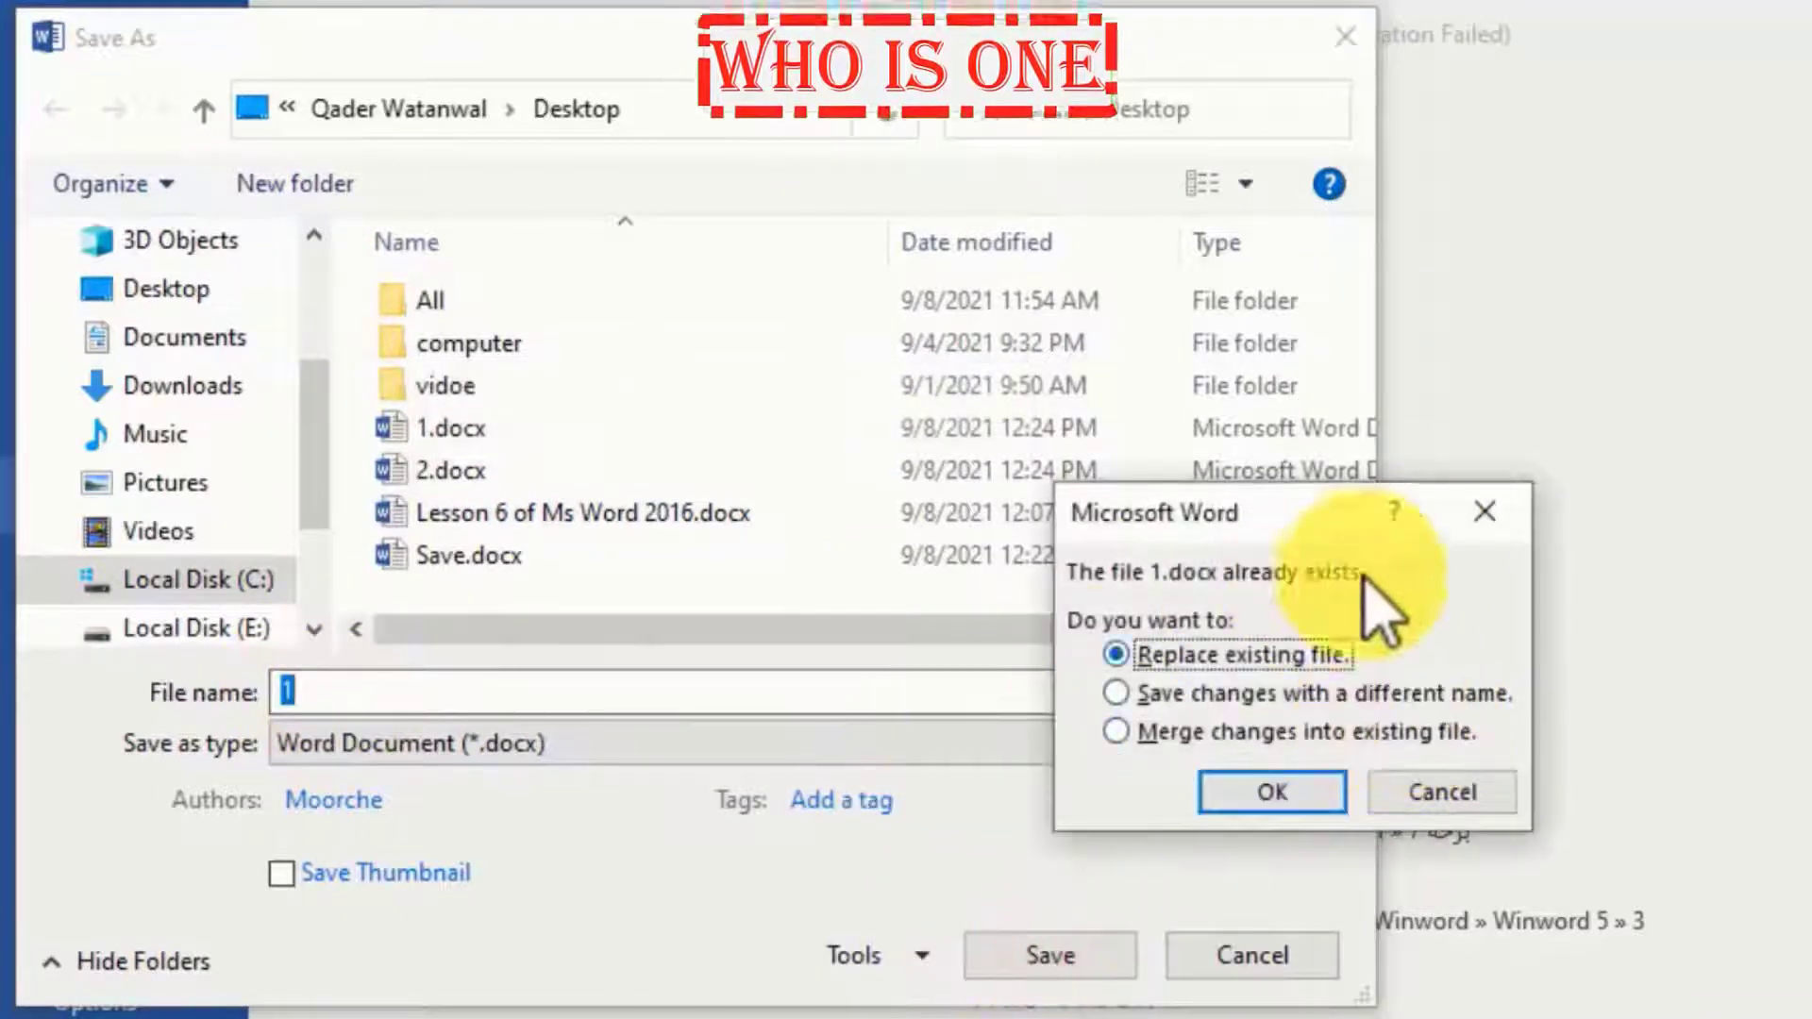
{"action": "left_click", "coordinate": [1489, 514]}
{"action": "type", "text": "3"}
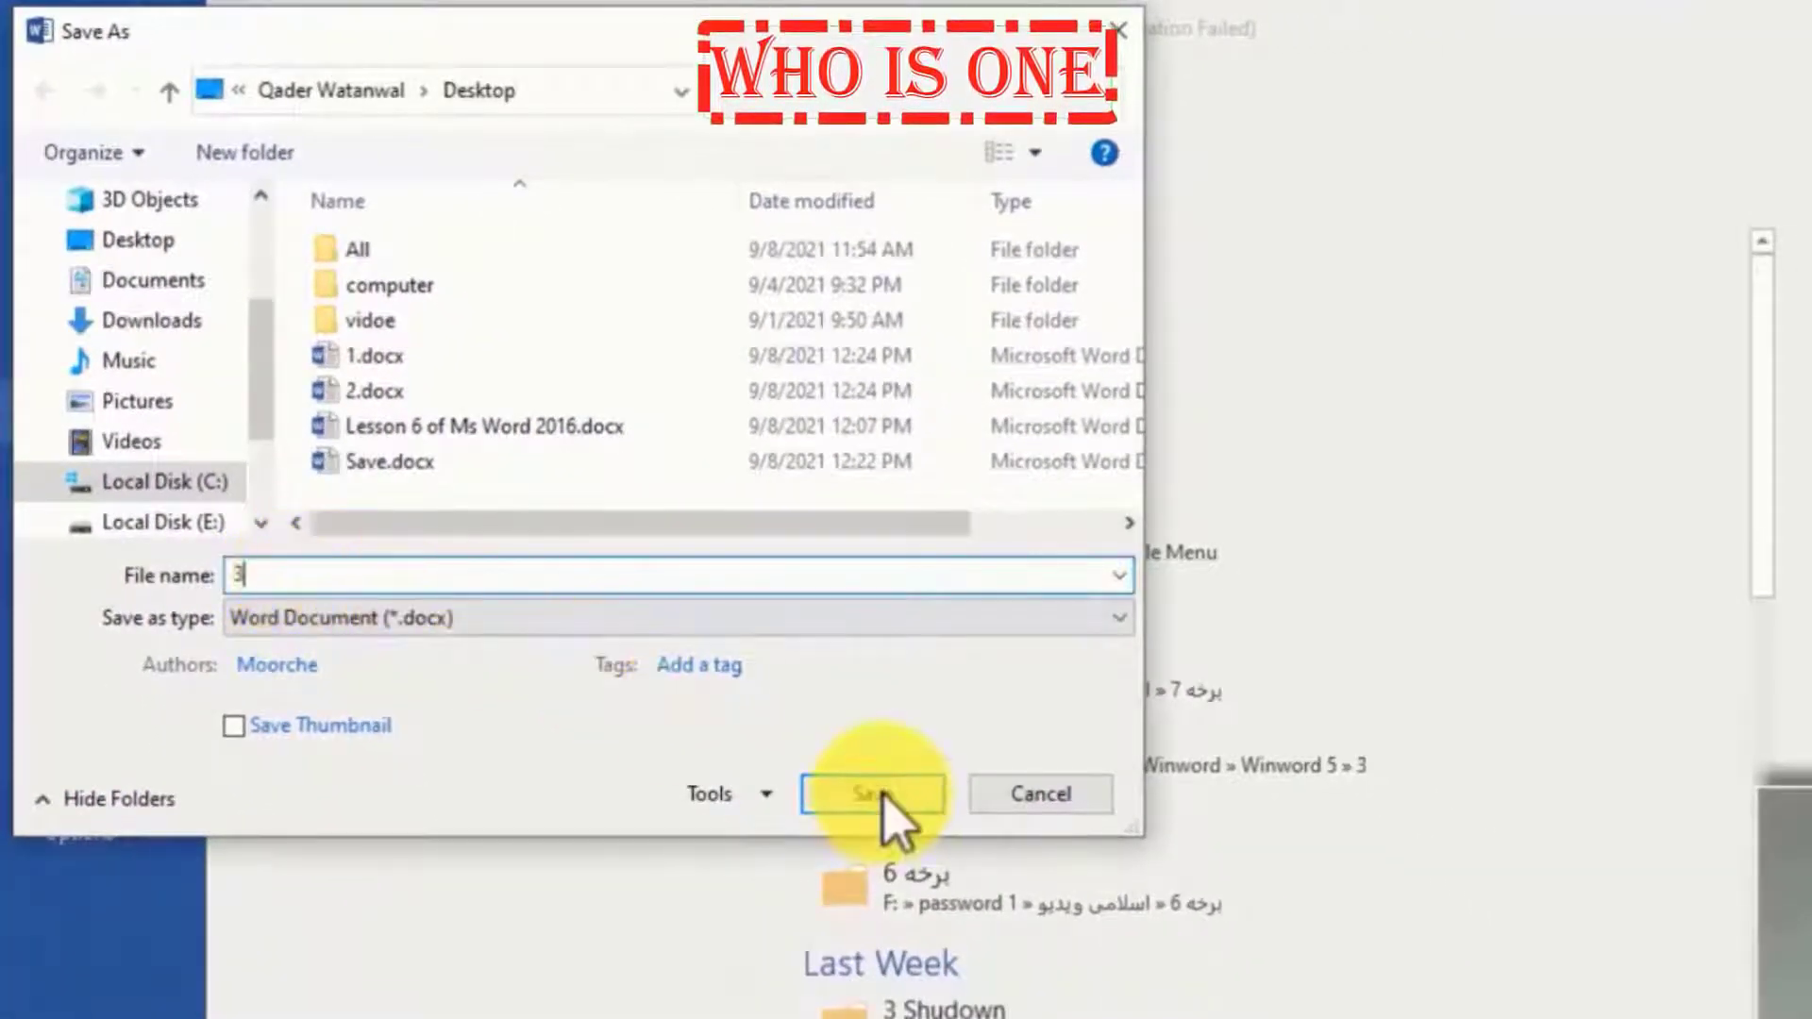
{"action": "left_click", "coordinate": [873, 795]}
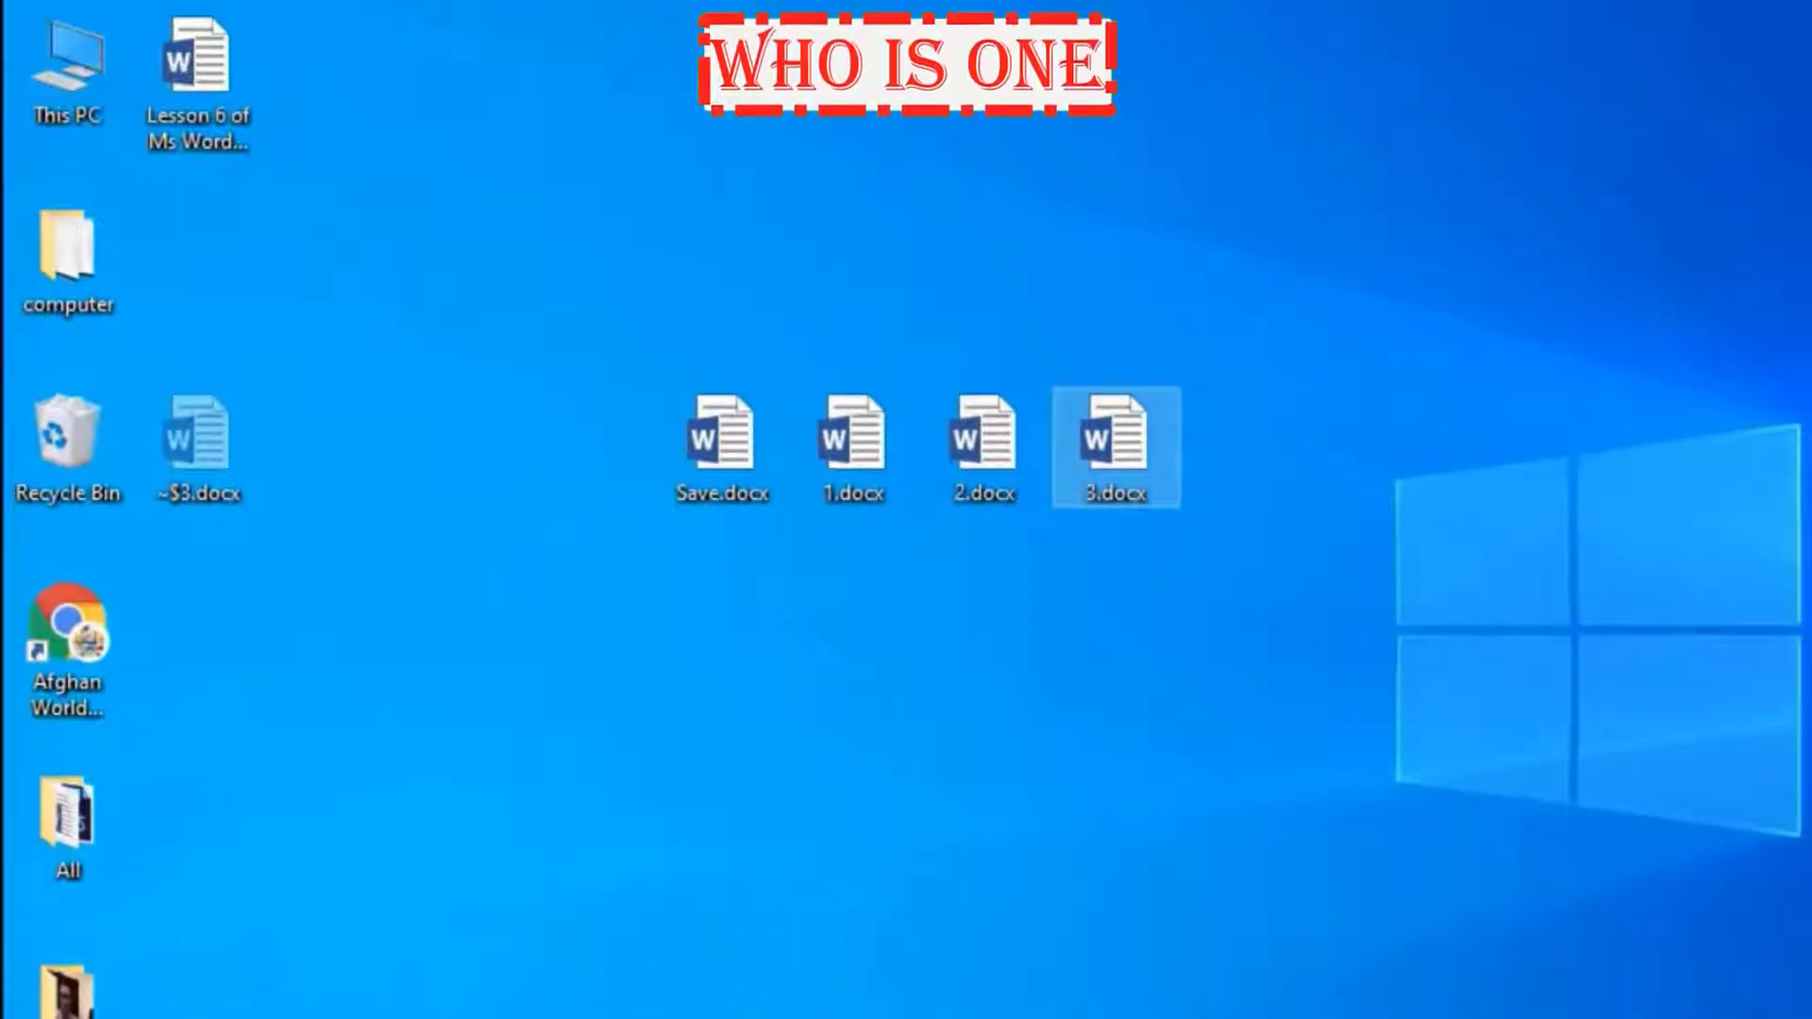
- Open the full Save As dialog for 3.docx and expand its Tools menu
{"action": "scroll", "coordinate": [1142, 576], "scroll_direction": "down", "scroll_amount": 3}
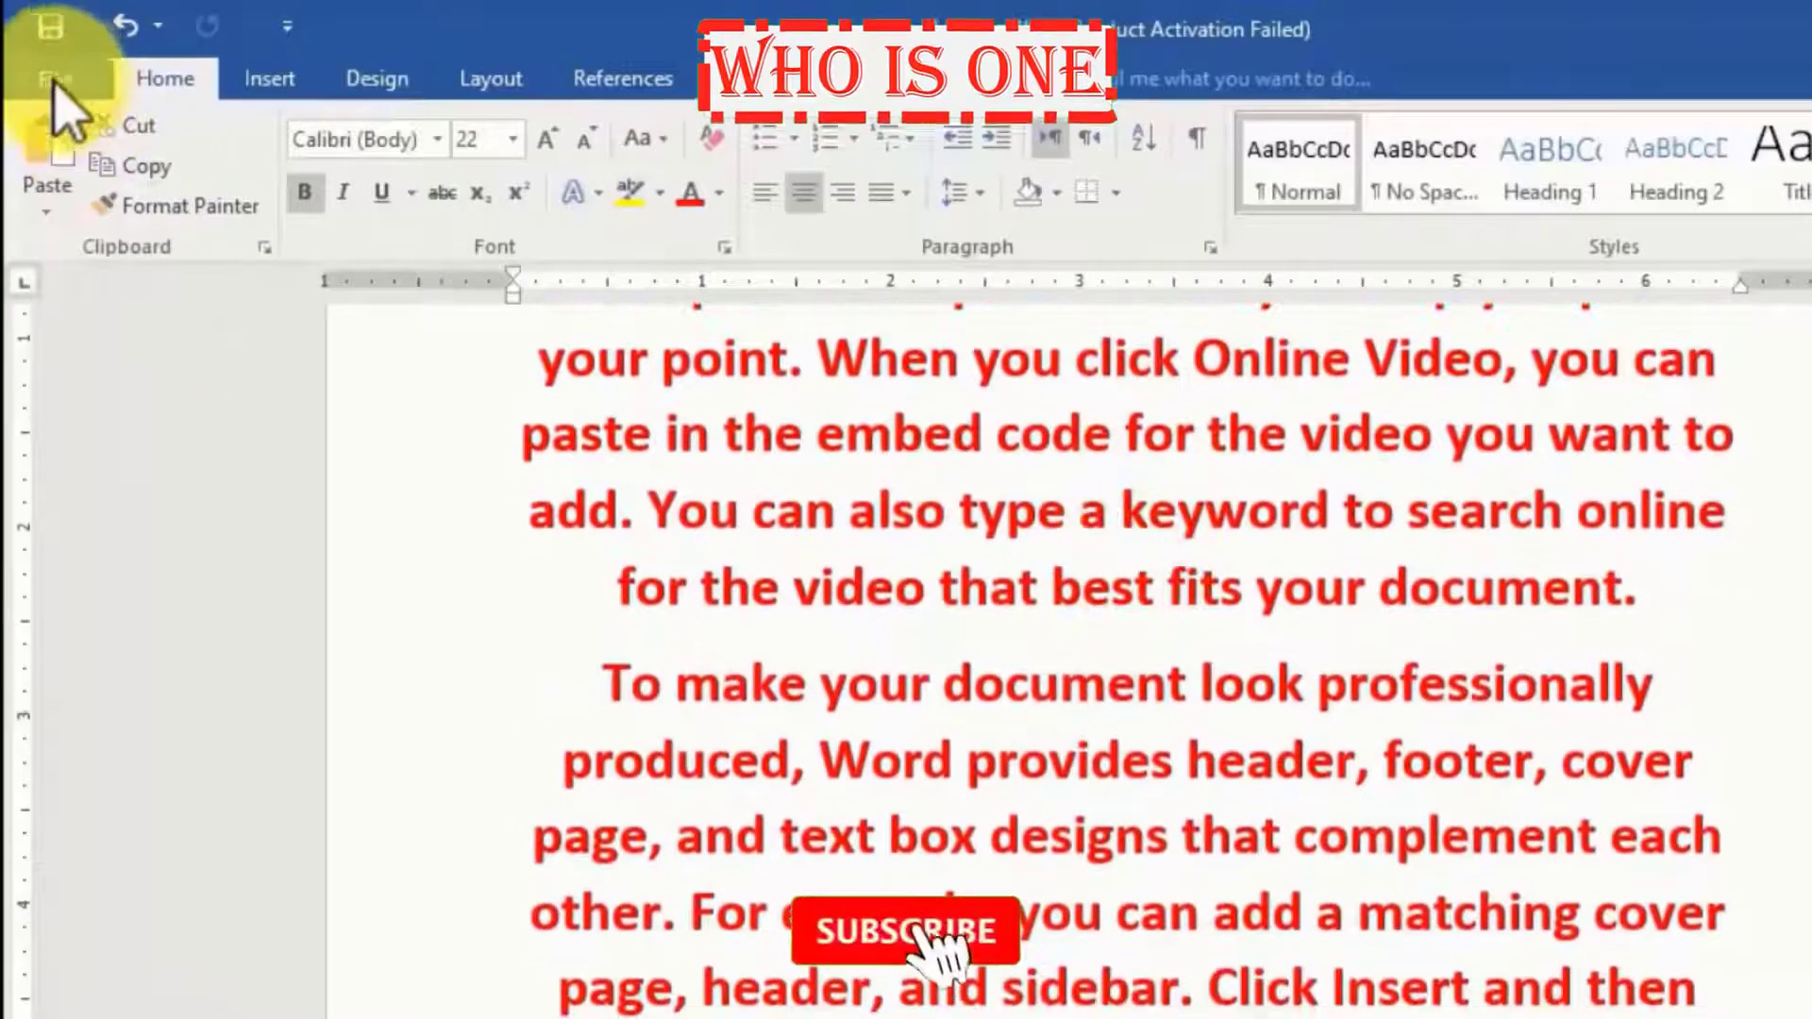
{"action": "scroll", "coordinate": [982, 580], "scroll_direction": "up", "scroll_amount": 2}
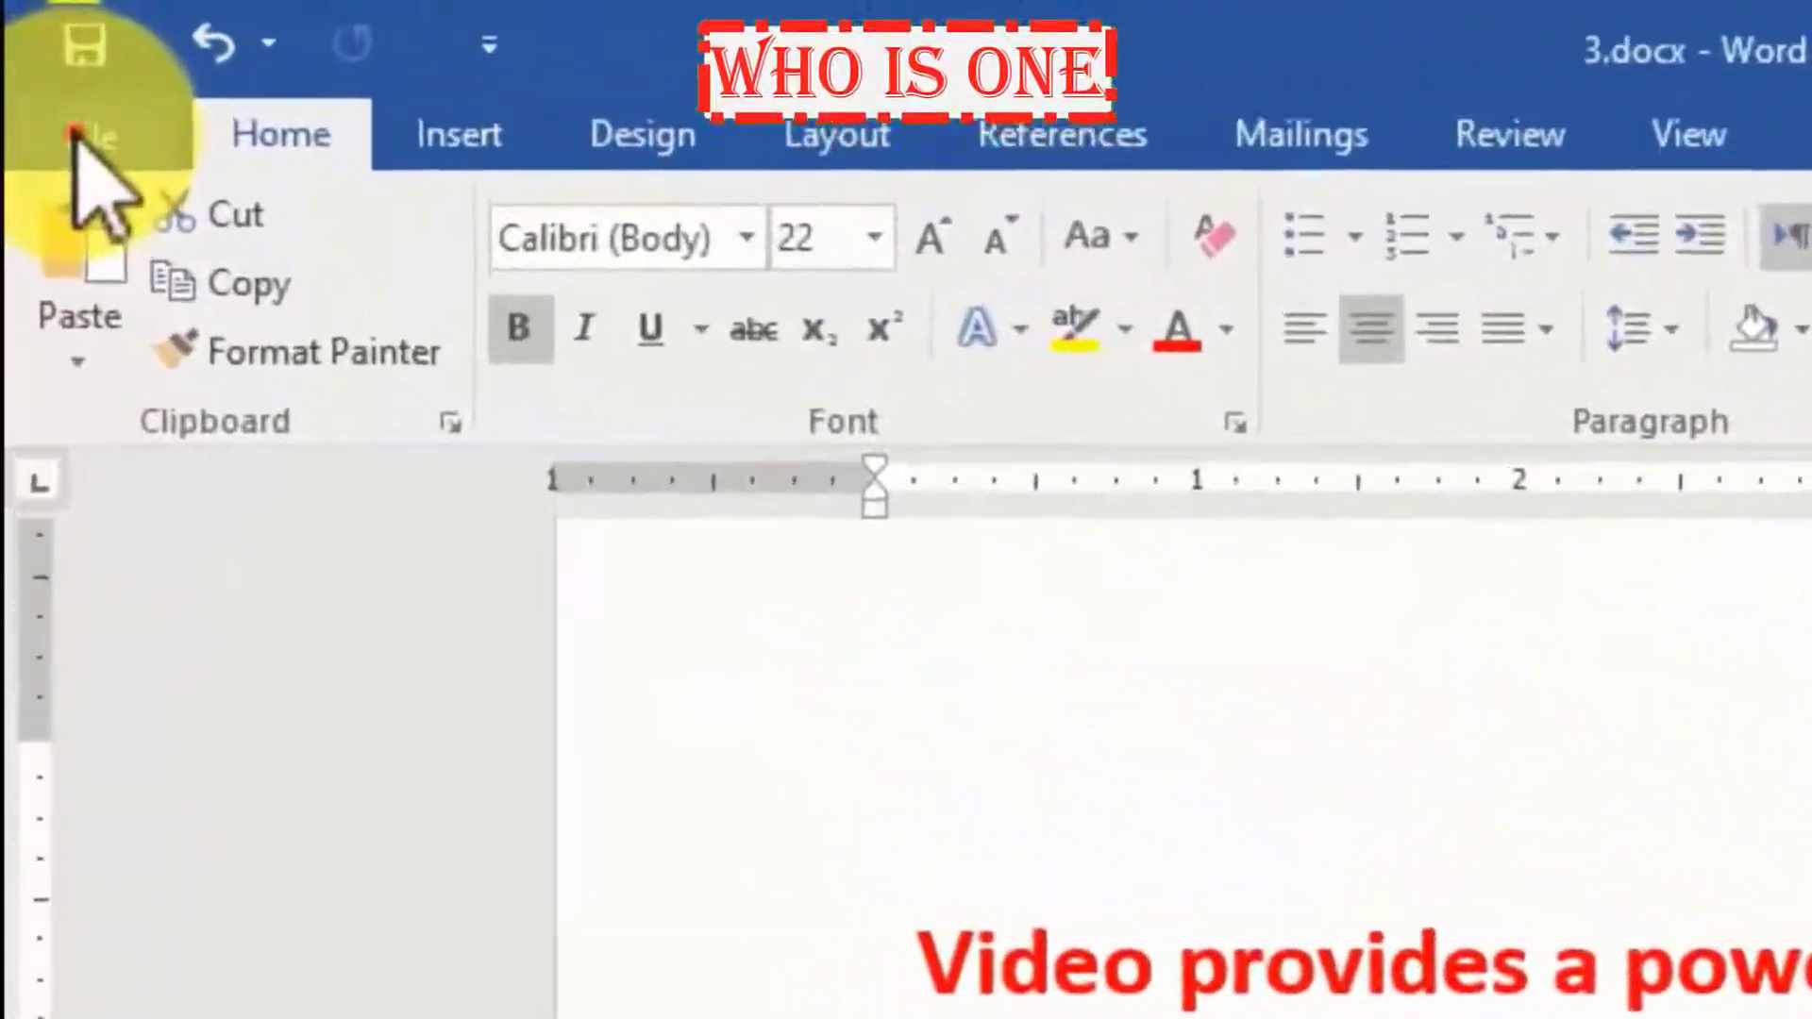
{"action": "left_click", "coordinate": [75, 134]}
{"action": "left_click", "coordinate": [188, 616]}
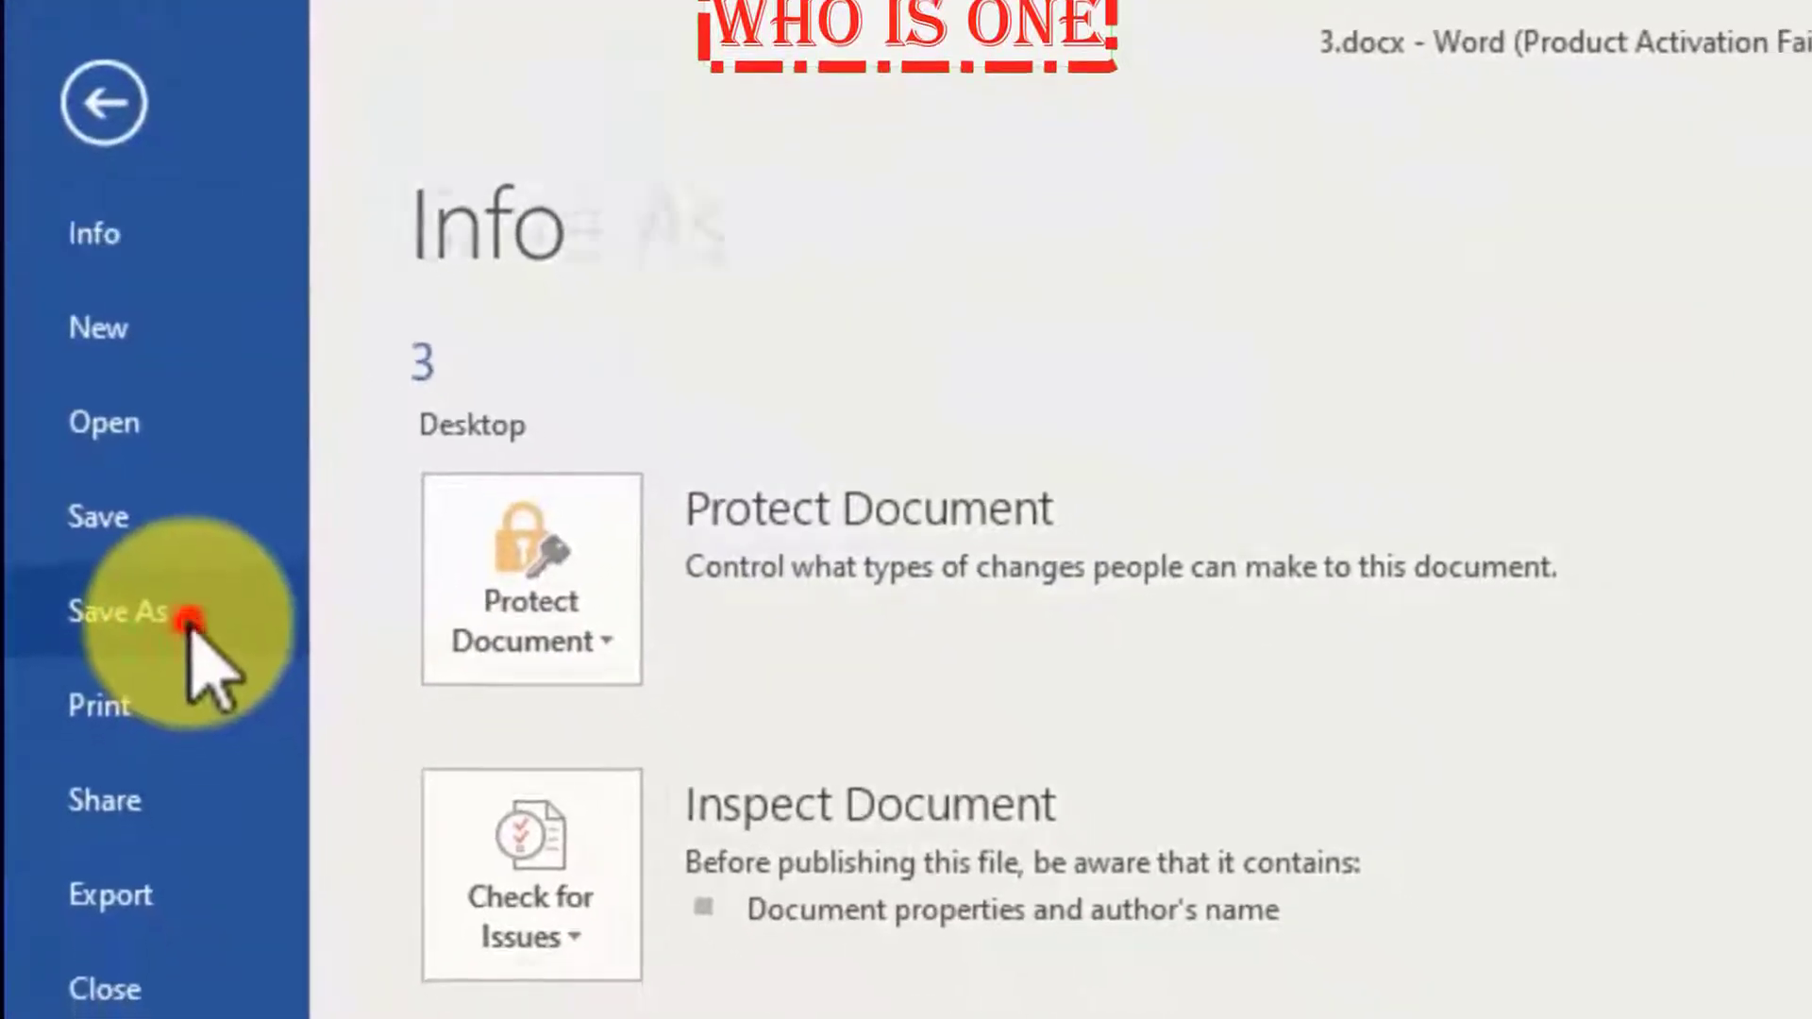
{"action": "left_click", "coordinate": [571, 737]}
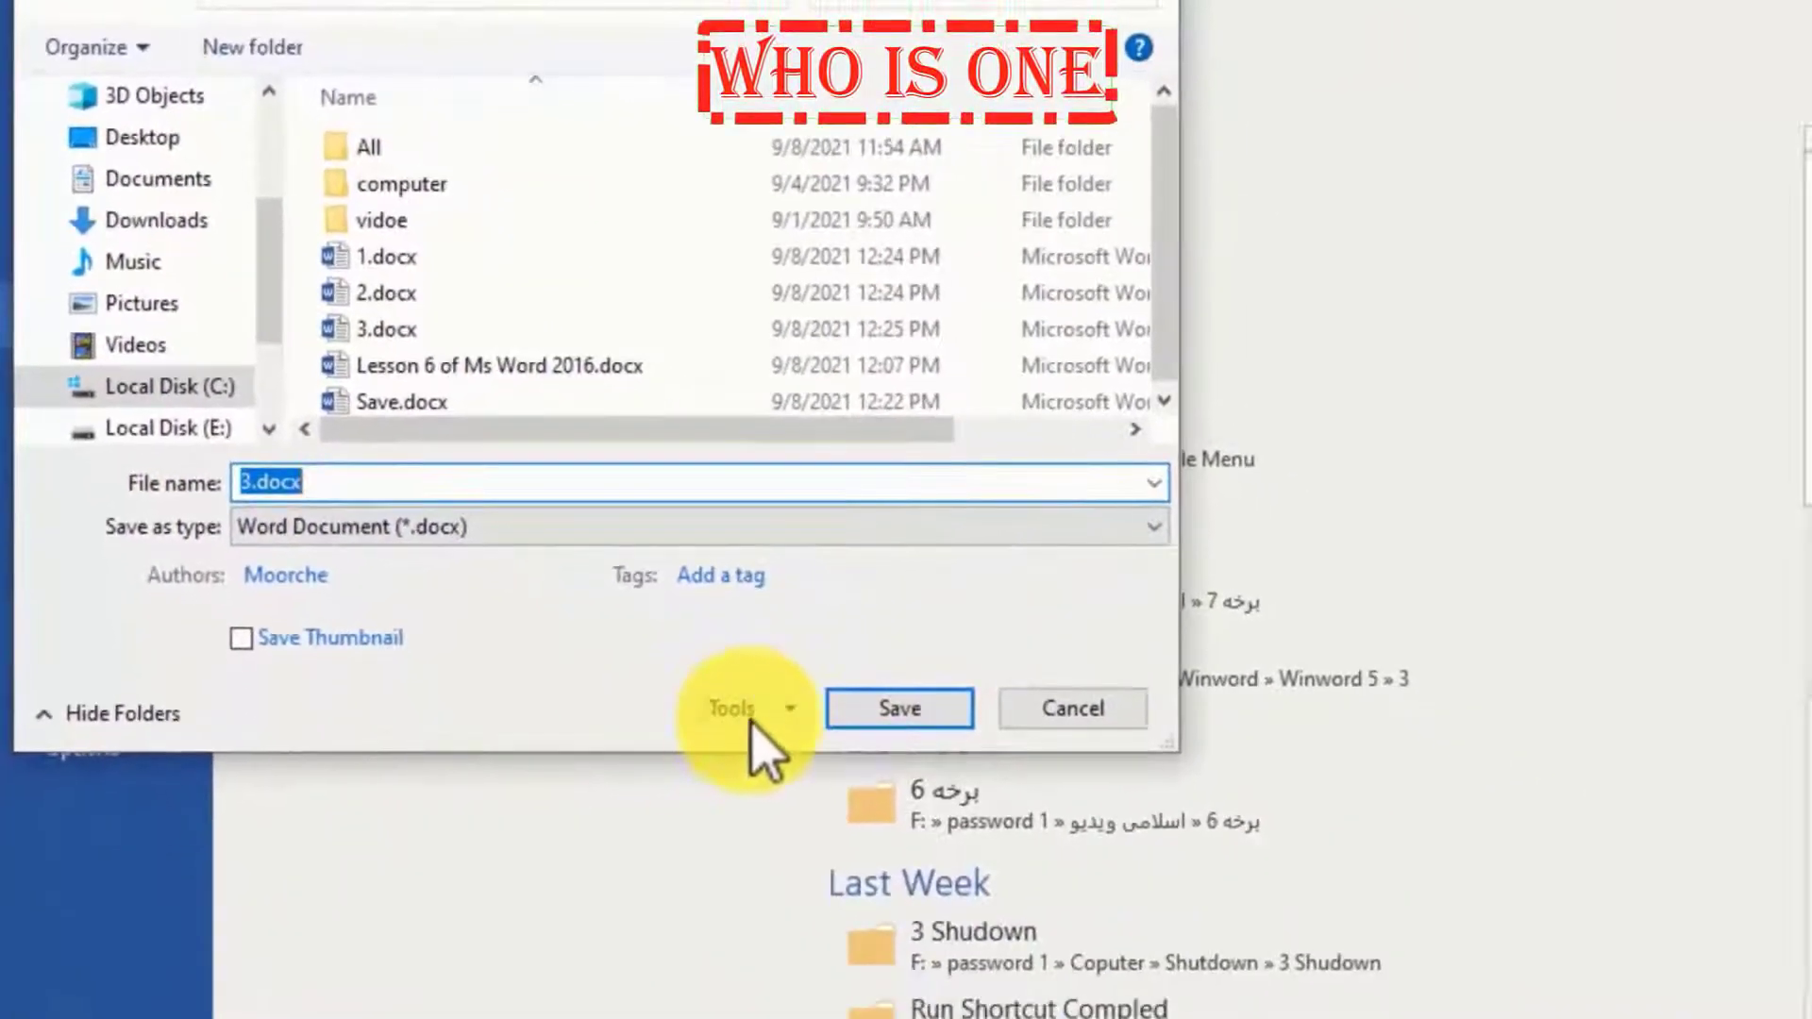
{"action": "left_click", "coordinate": [755, 722]}
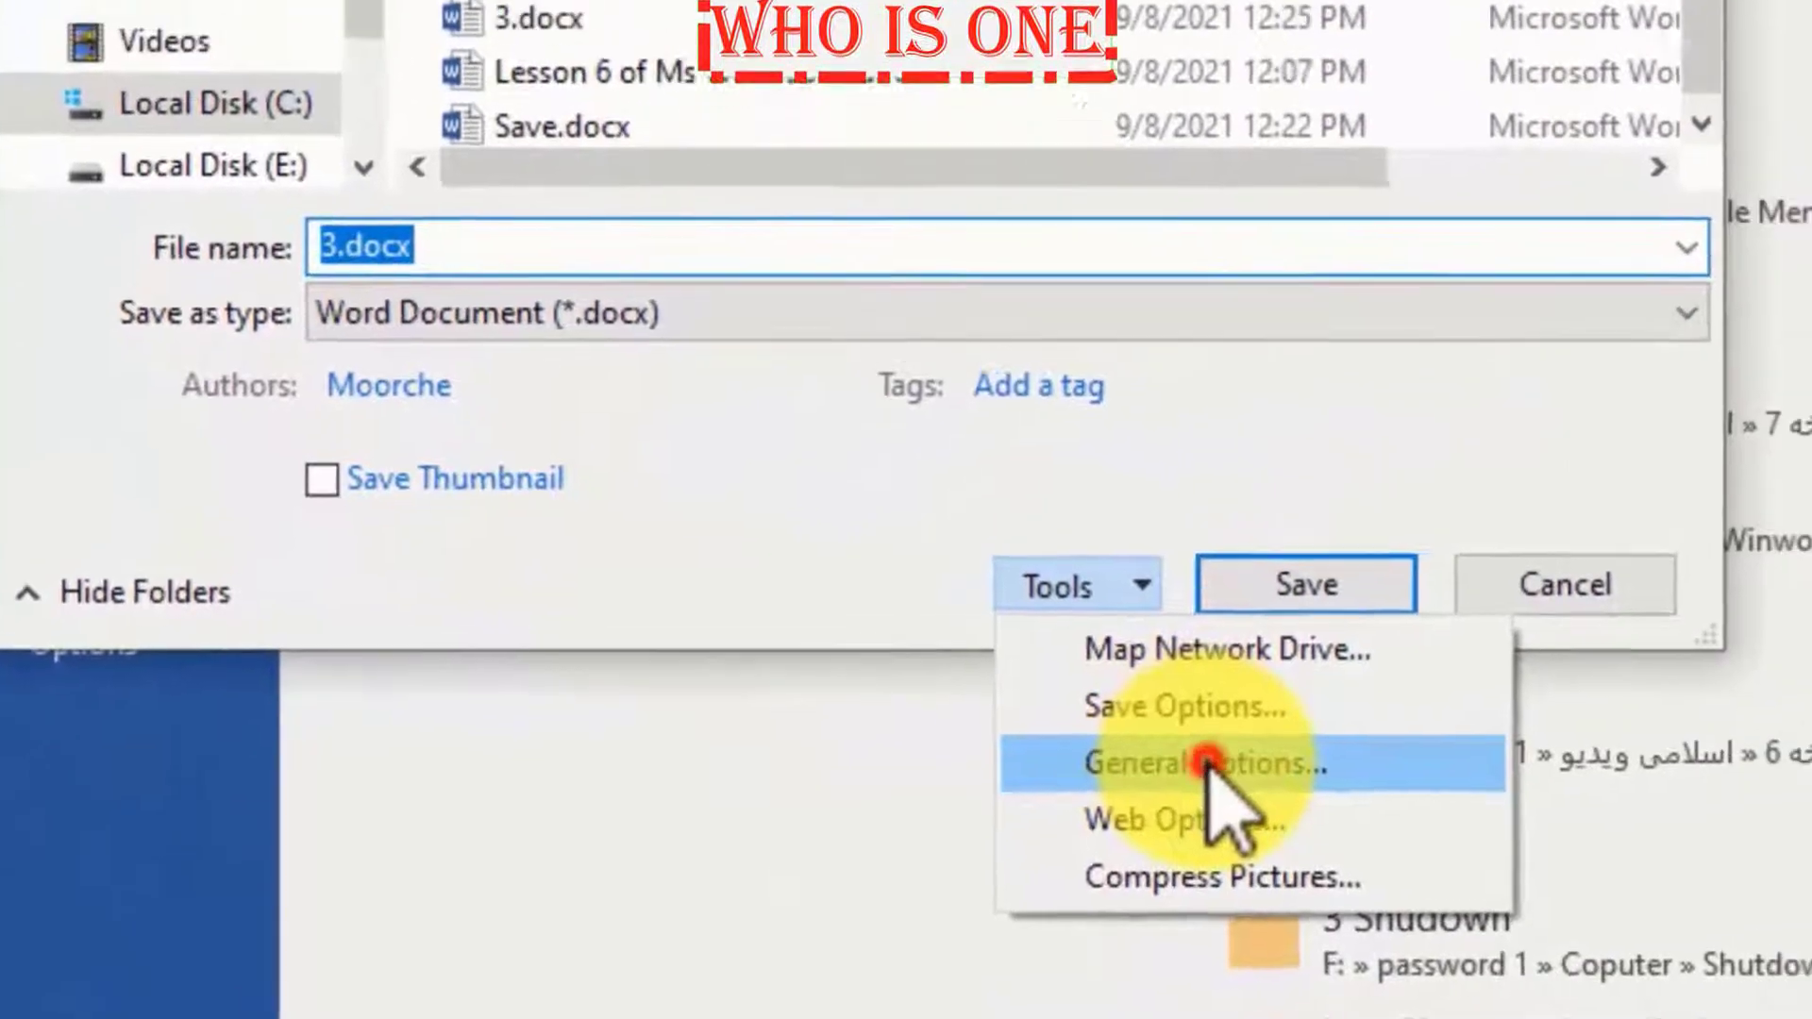
- In General Options, enter a password to open and a password to modify, then apply
{"action": "left_click", "coordinate": [1208, 766]}
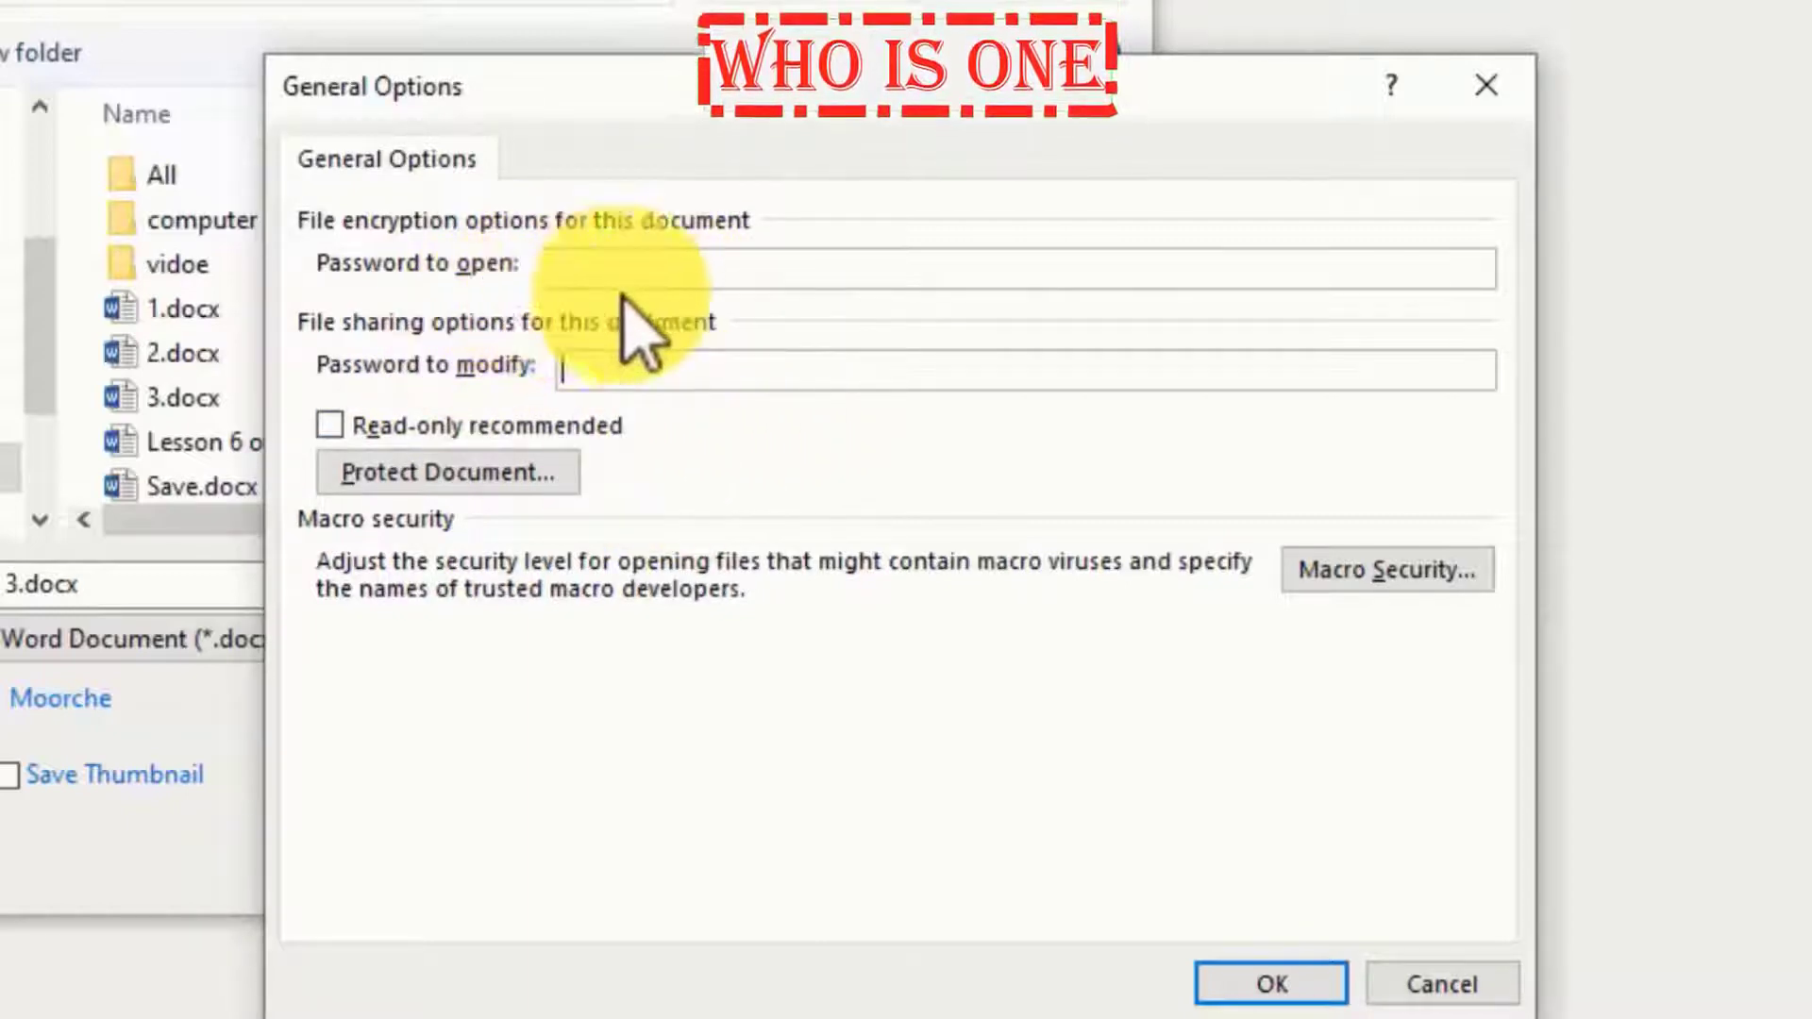
{"action": "left_click", "coordinate": [604, 271]}
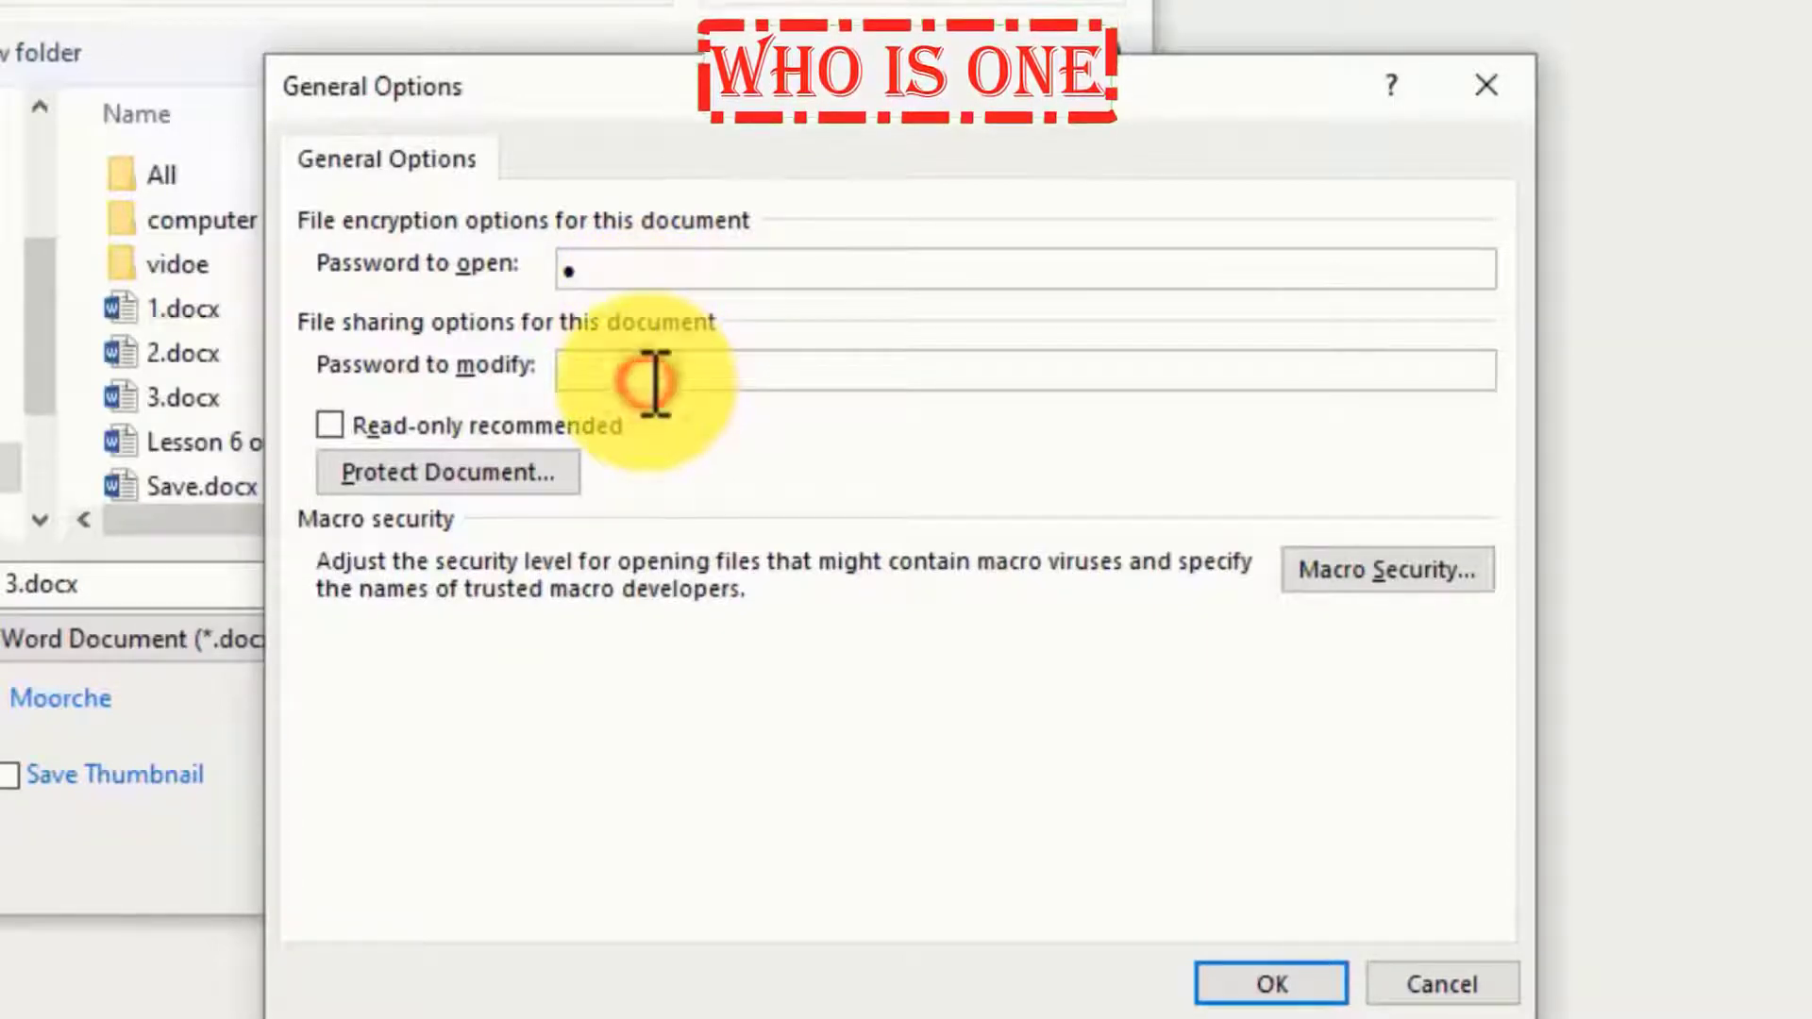
{"action": "left_click", "coordinate": [660, 375]}
{"action": "type", "text": "1"}
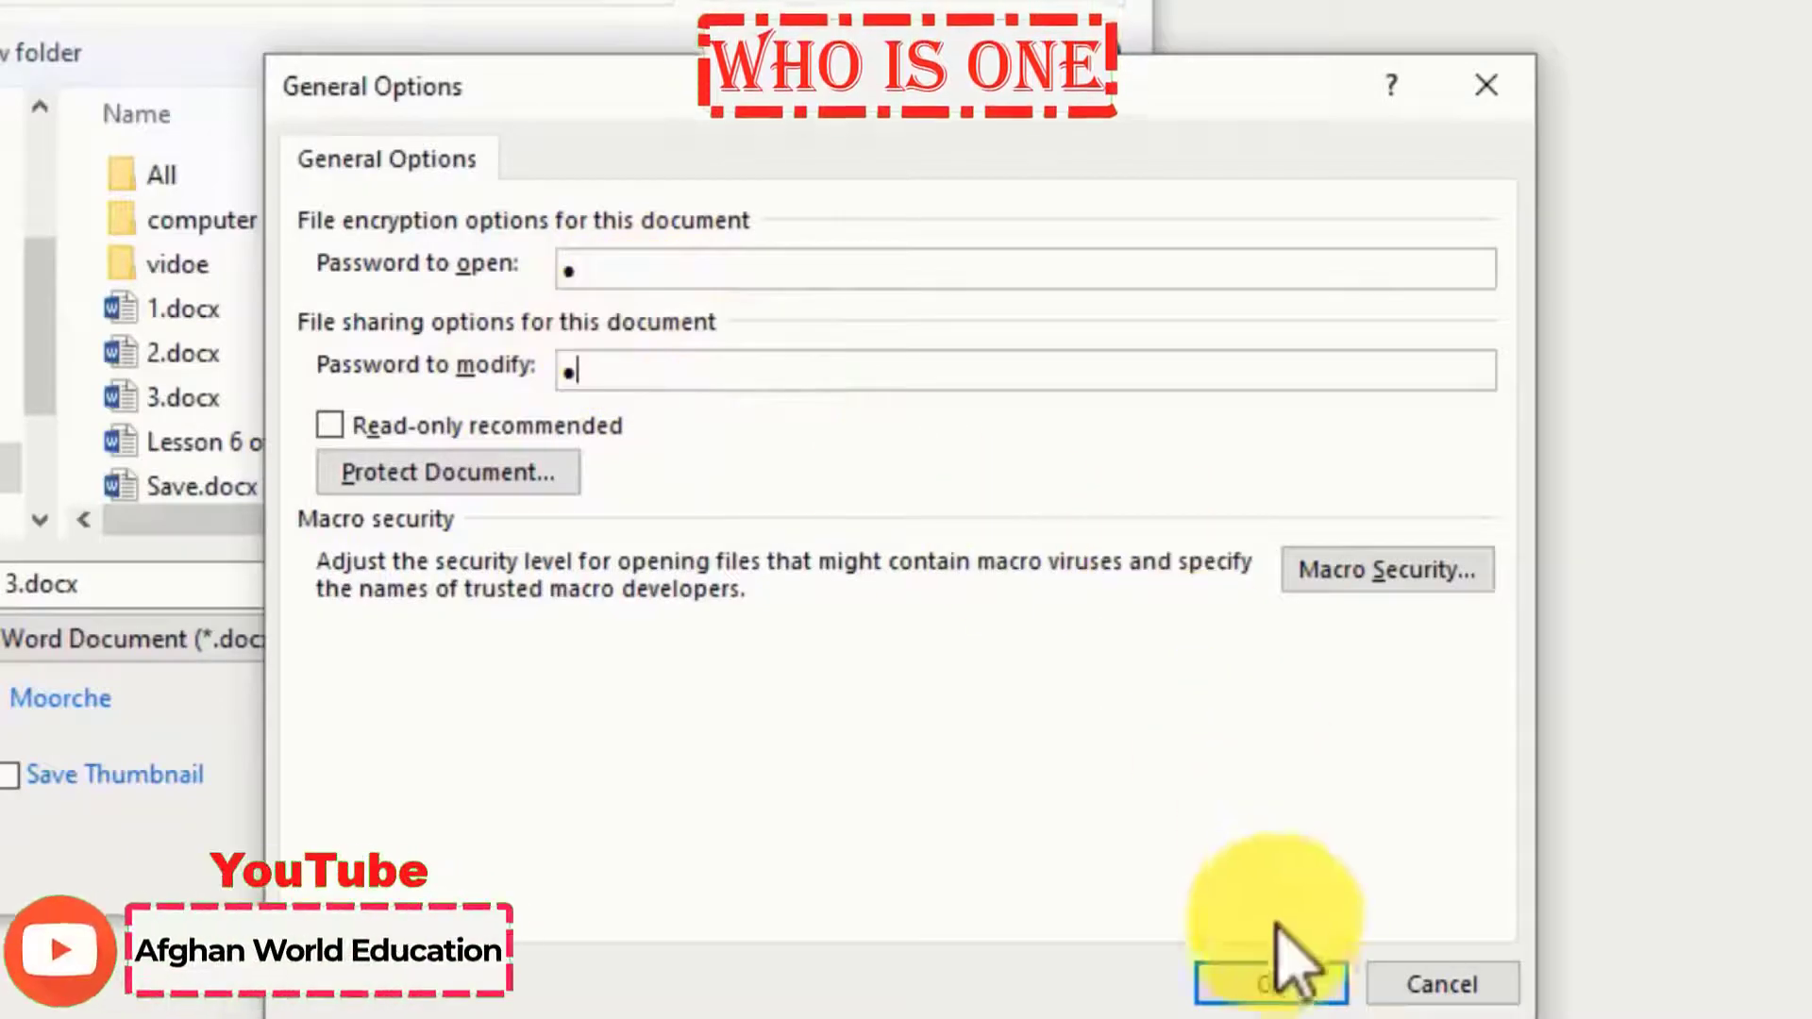
{"action": "left_click", "coordinate": [1303, 981]}
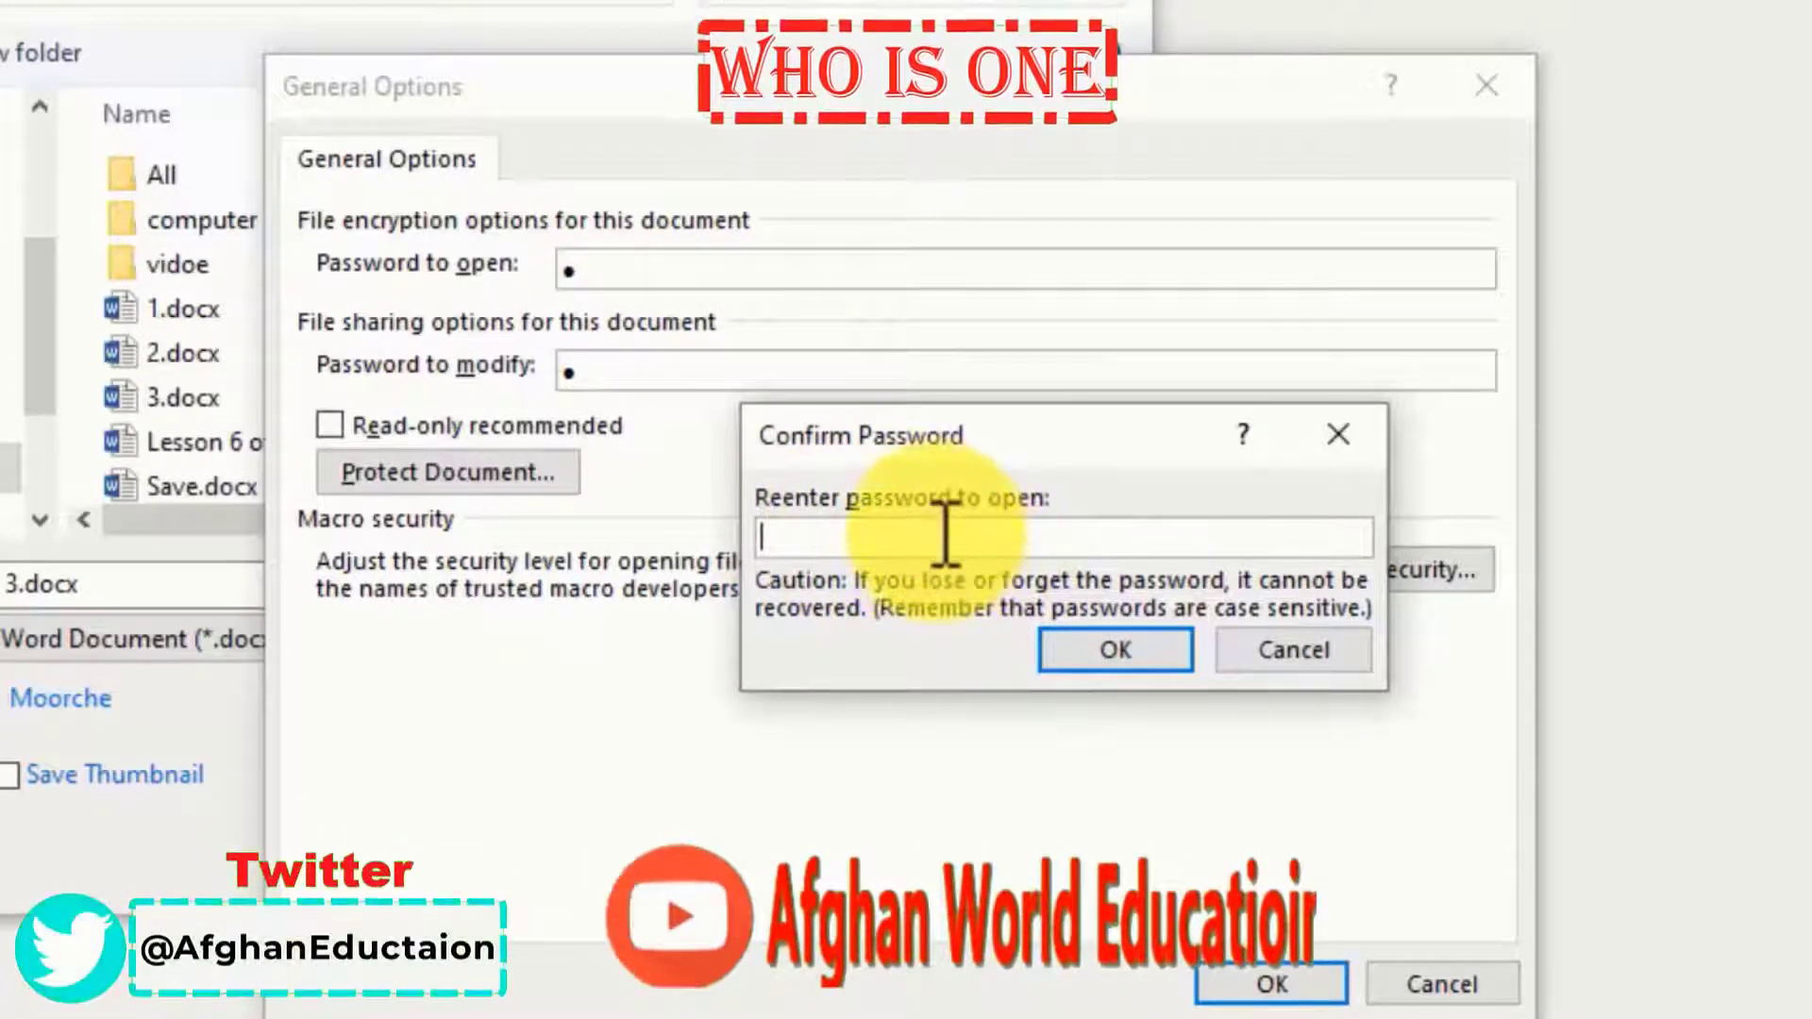
- Re-enter both passwords in the confirmation prompts
{"action": "left_click", "coordinate": [1112, 652]}
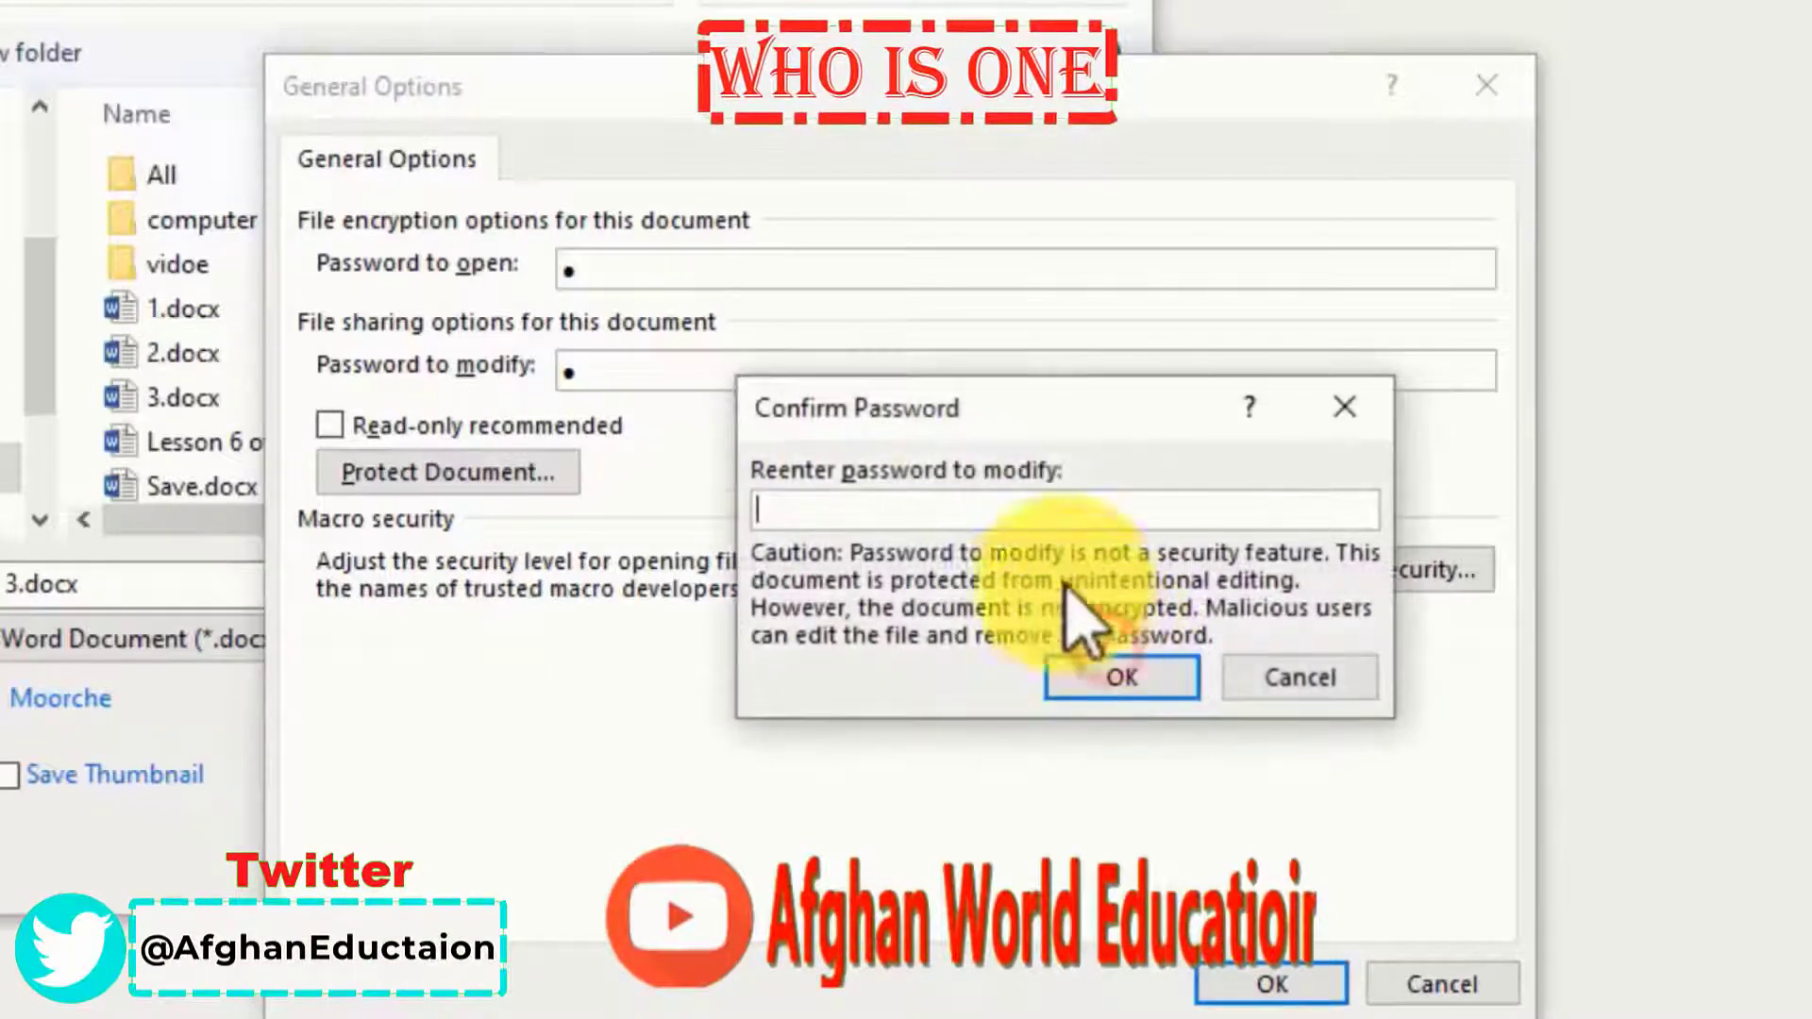
{"action": "type", "text": "1"}
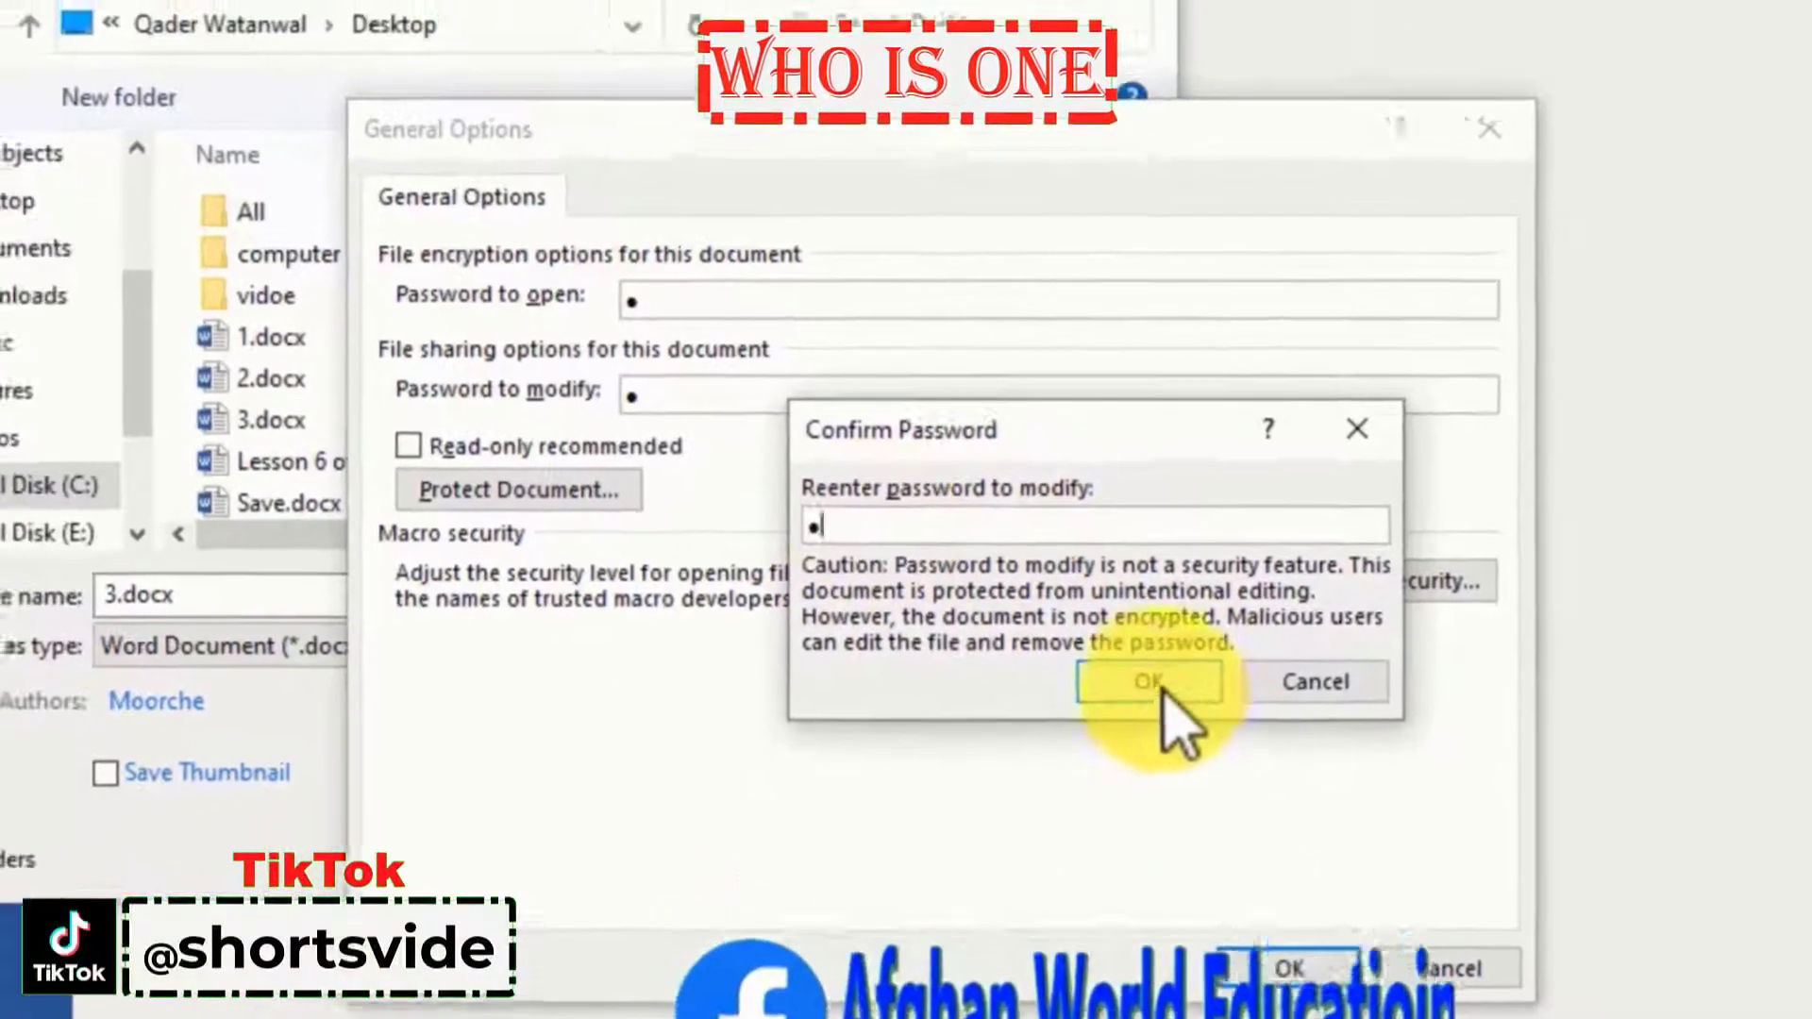
{"action": "left_click", "coordinate": [1151, 681]}
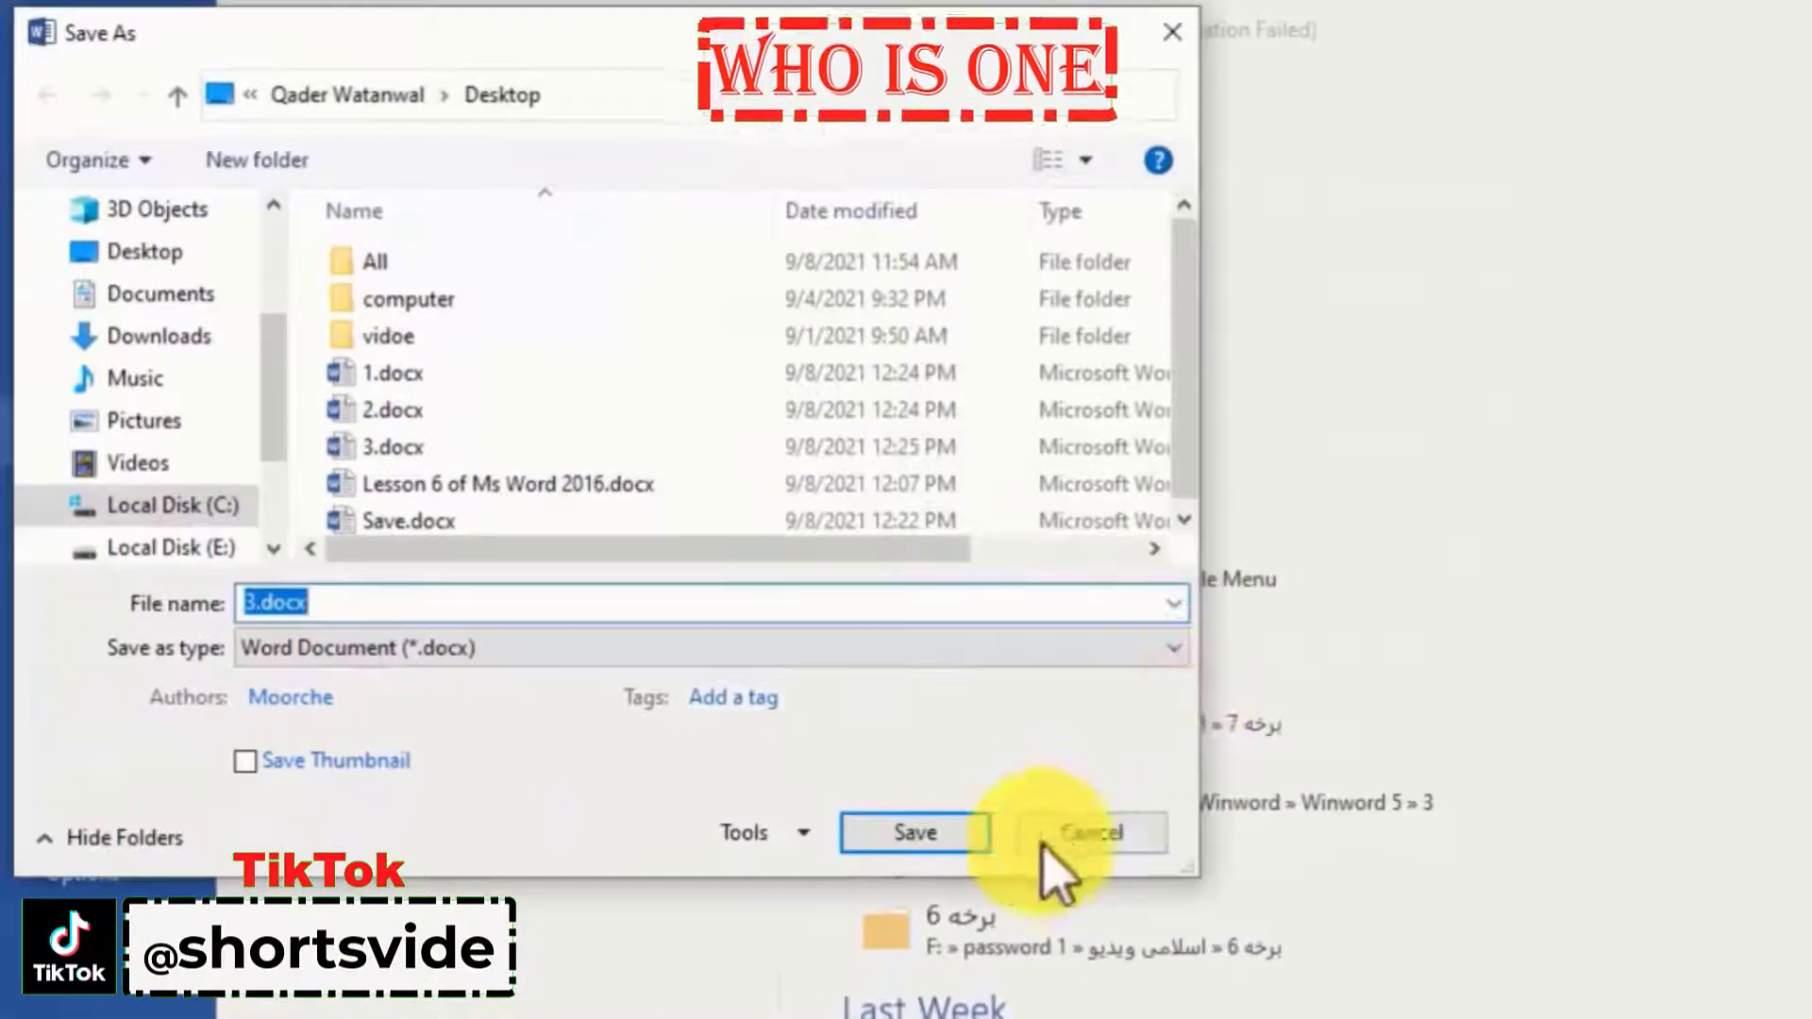
- Close the Save As dialog and refresh the desktop
{"action": "left_click", "coordinate": [930, 838]}
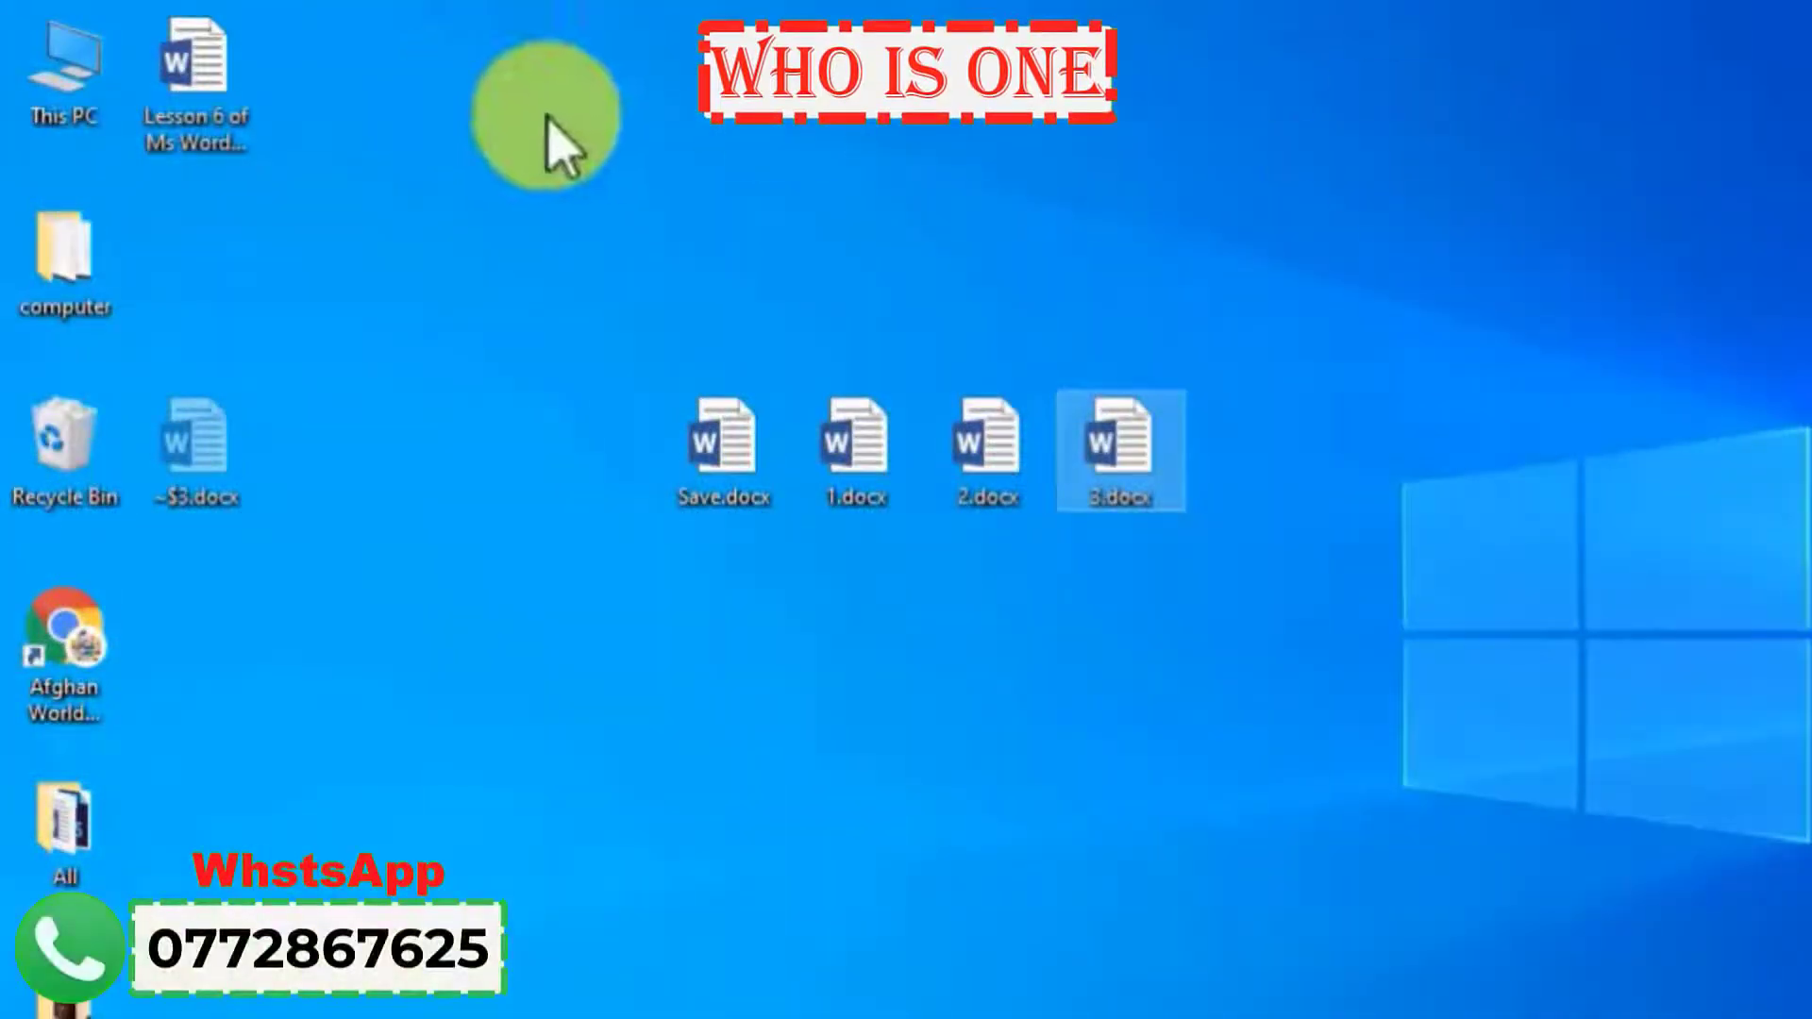
{"action": "right_click", "coordinate": [972, 185]}
{"action": "left_click", "coordinate": [1046, 257]}
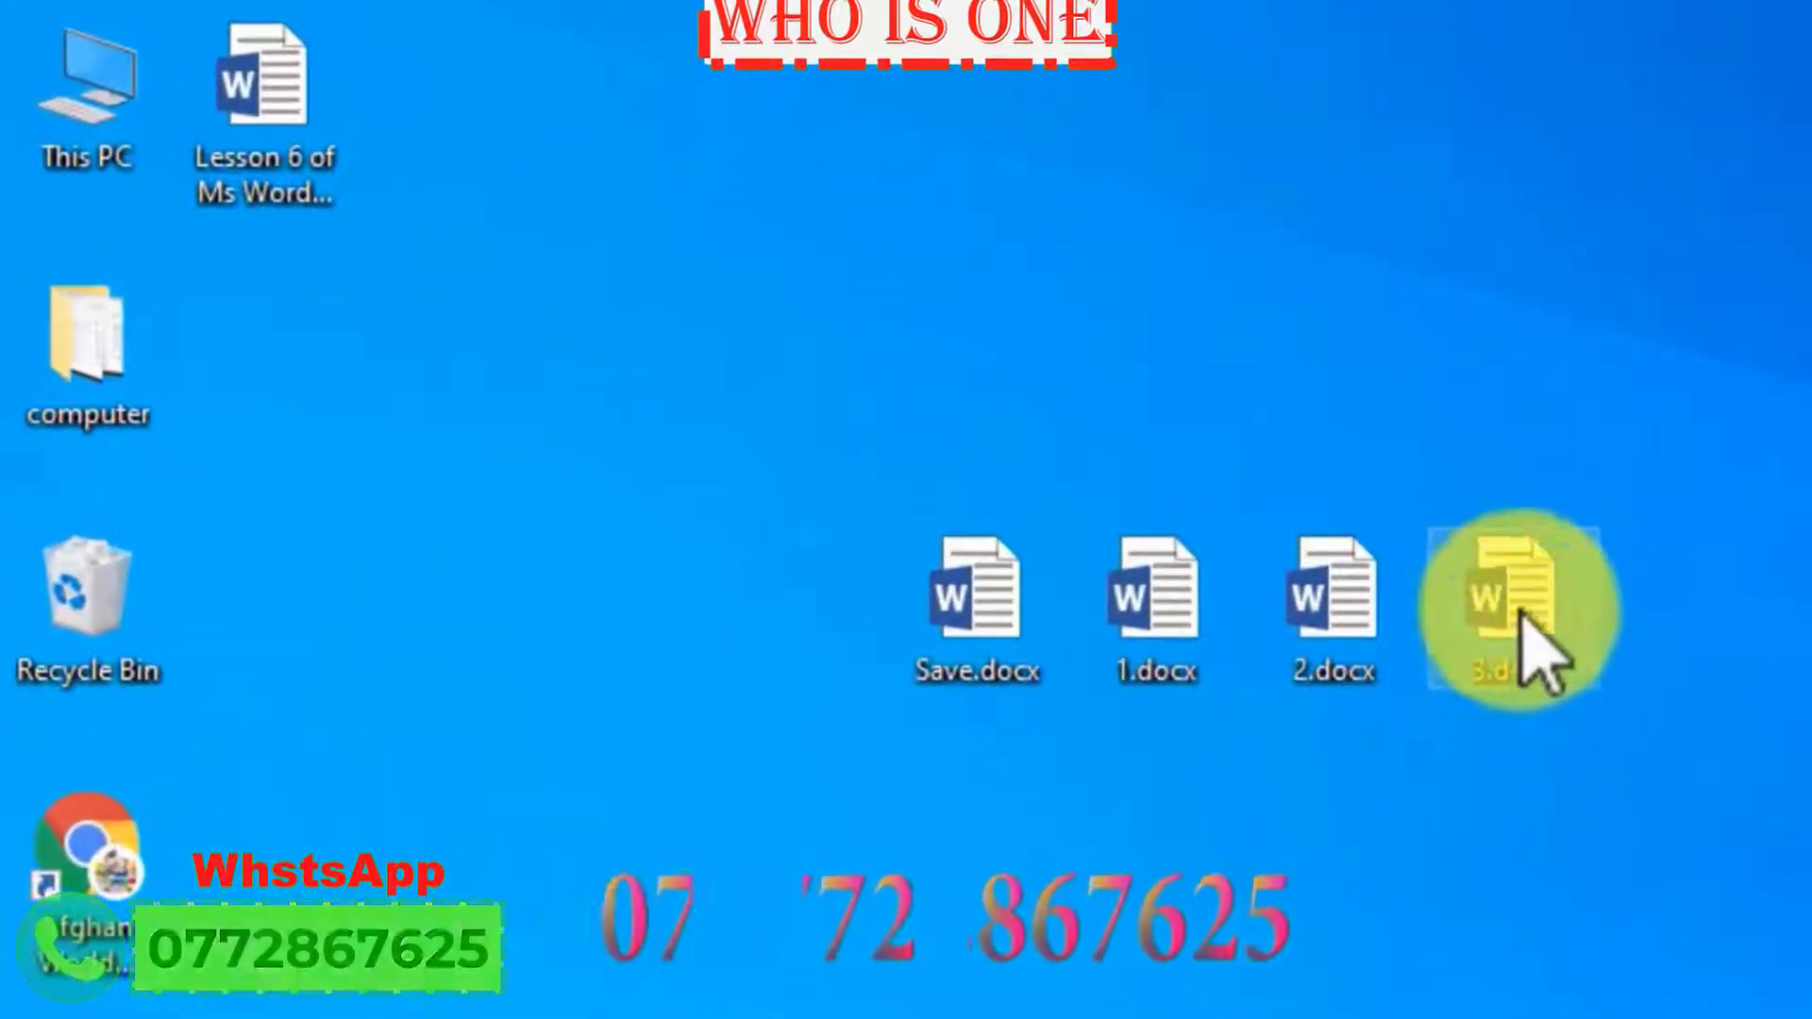
- Open 3.docx with its open password and view it read-only
{"action": "left_click", "coordinate": [1284, 519]}
{"action": "double_click", "coordinate": [1293, 520]}
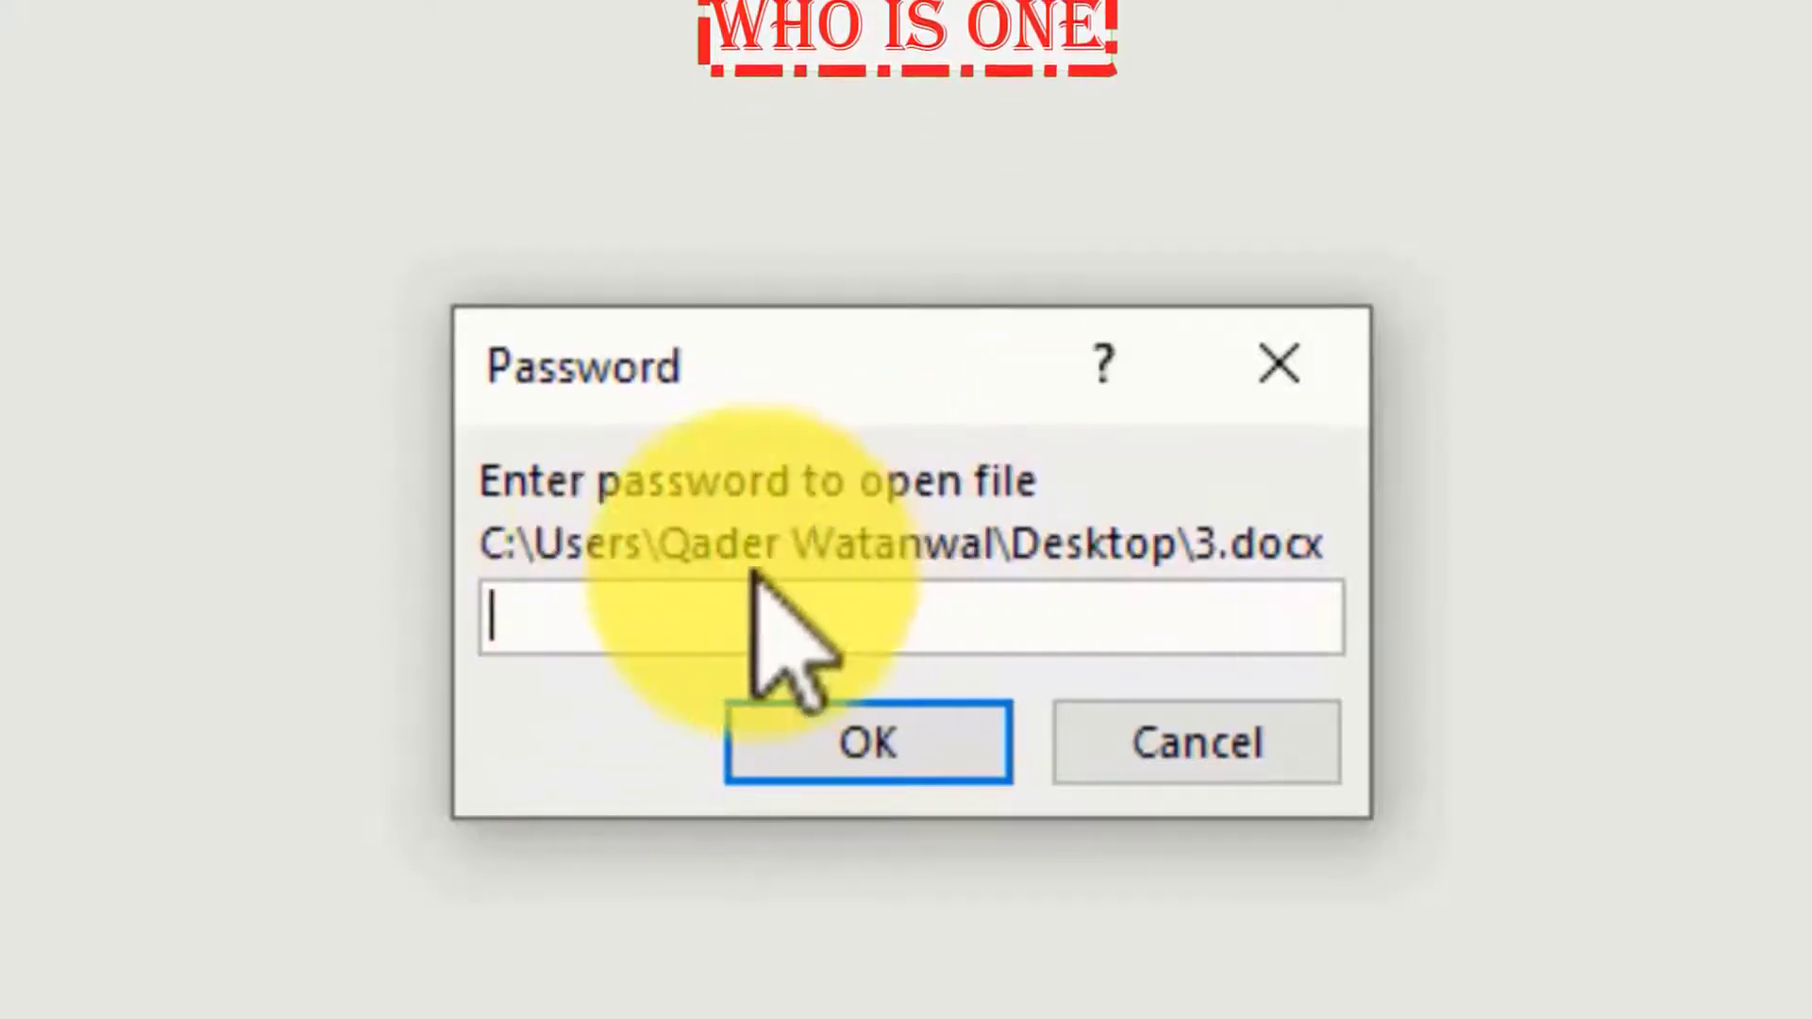
{"action": "type", "text": "1"}
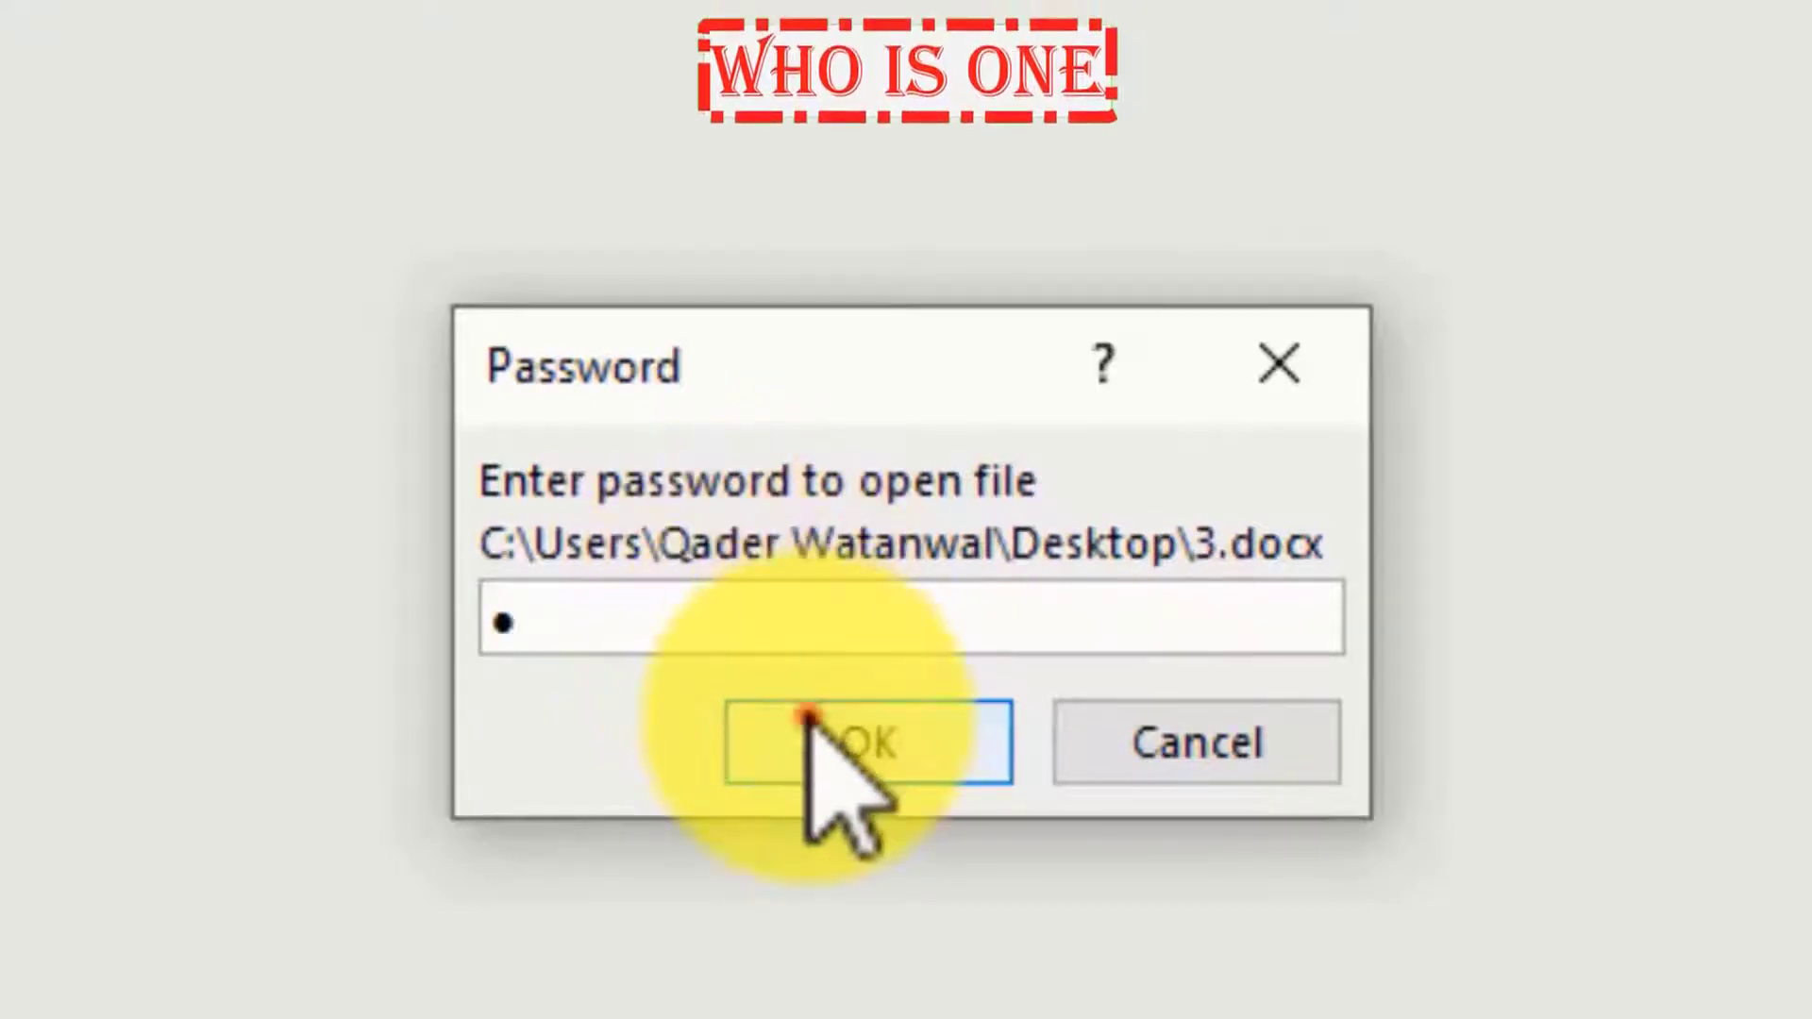
{"action": "left_click", "coordinate": [805, 723]}
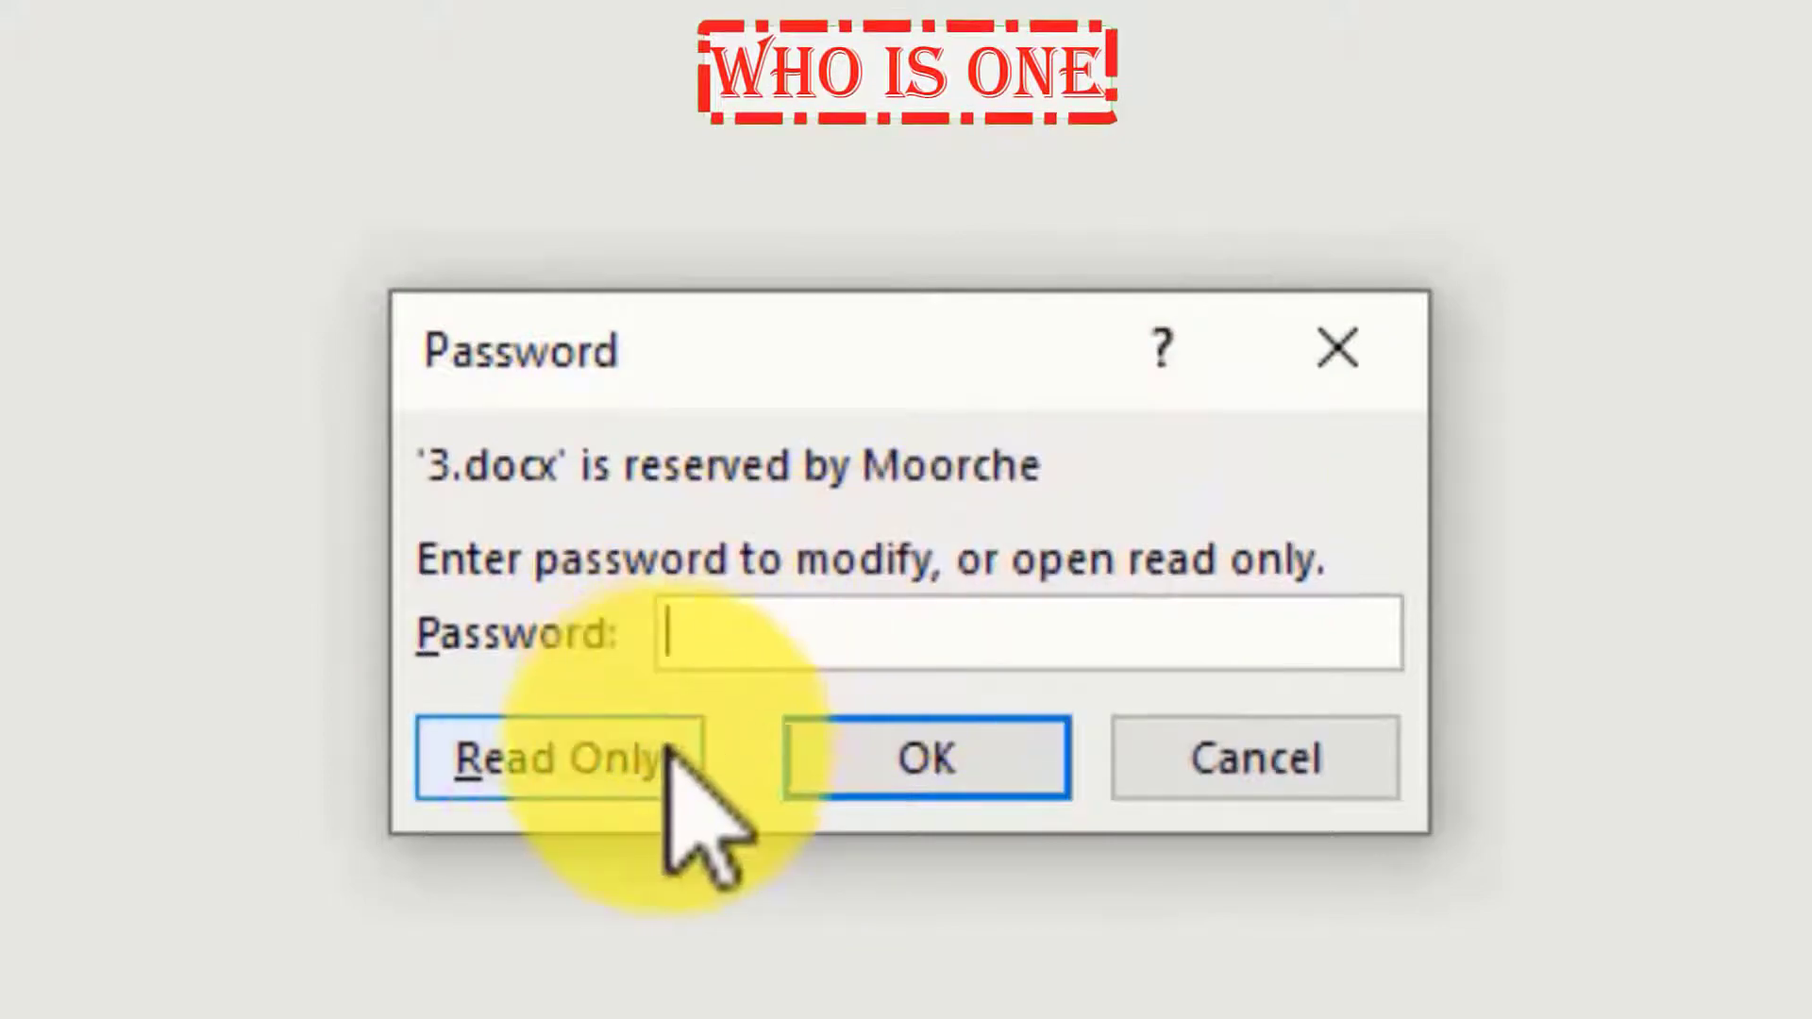
{"action": "left_click", "coordinate": [887, 700]}
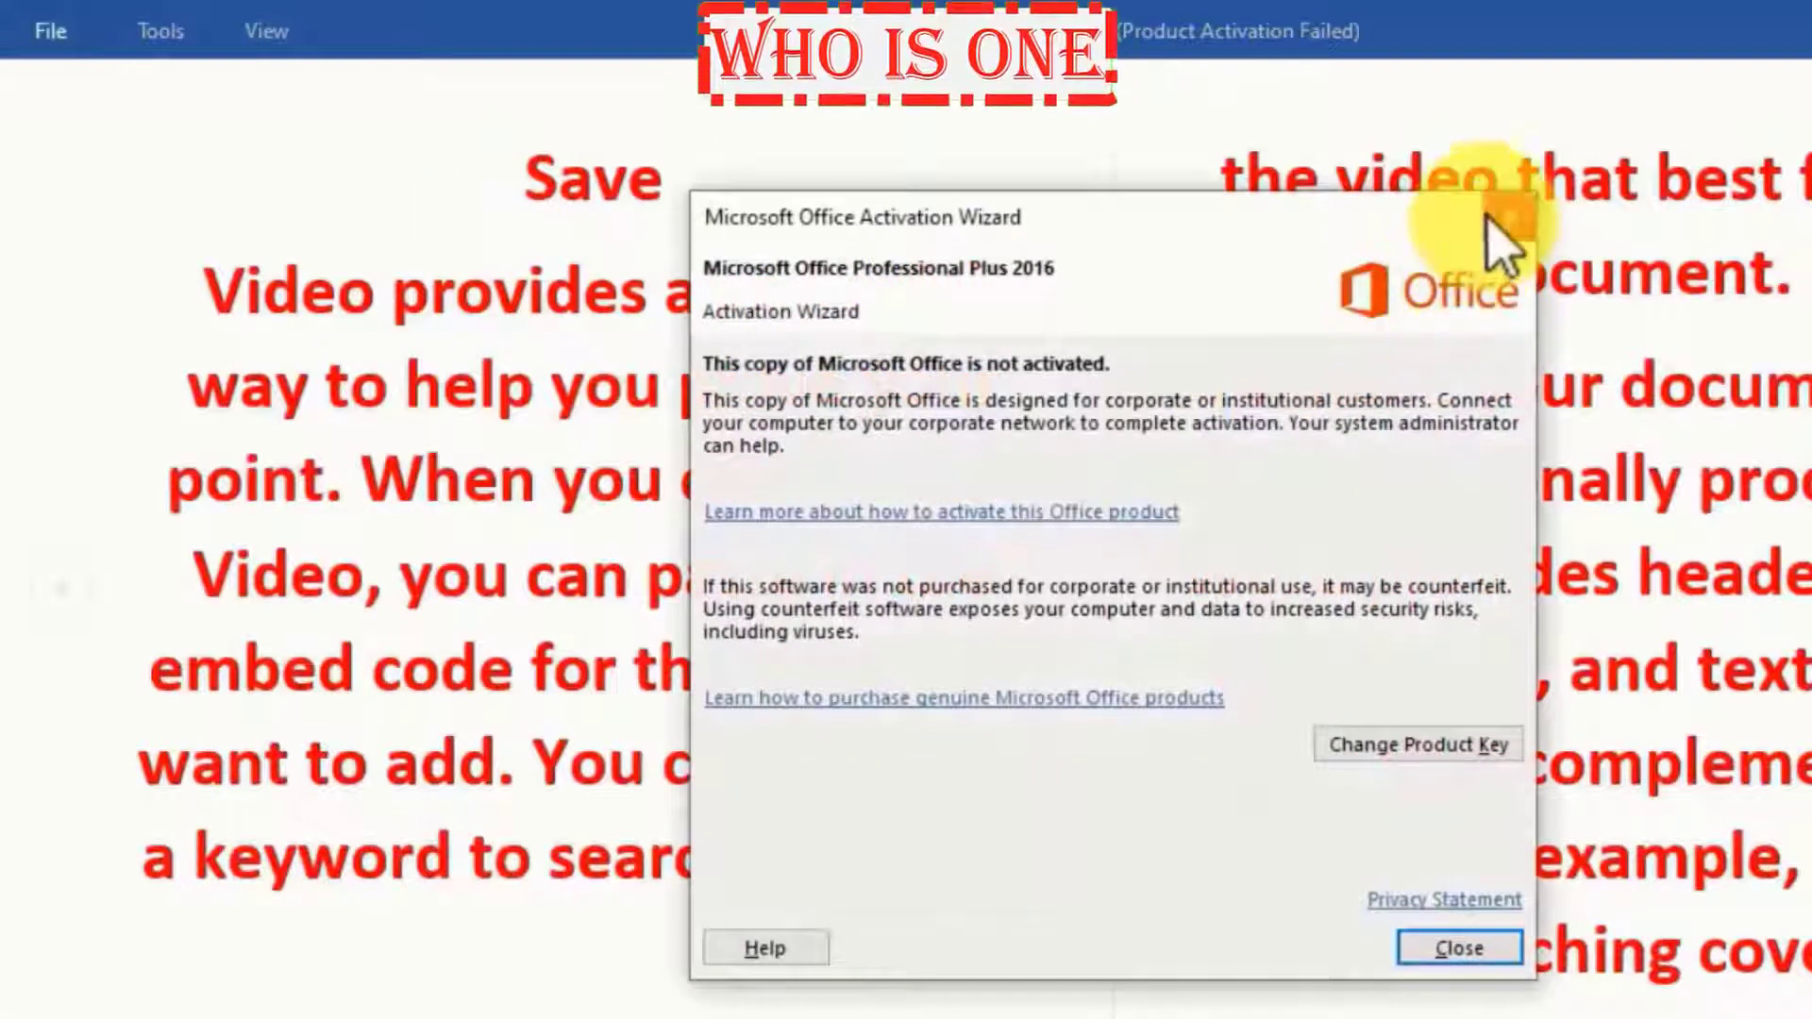
- Dismiss the activation notice, test selecting text in the read-only copy, then reopen 3.docx
{"action": "left_click", "coordinate": [1510, 216]}
{"action": "left_click_drag", "start_coordinate": [521, 179], "coordinate": [944, 486]}
{"action": "mouse_move", "coordinate": [1486, 324]}
{"action": "left_mouse_down"}
{"action": "mouse_move", "coordinate": [1537, 618]}
{"action": "mouse_move", "coordinate": [1699, 514]}
{"action": "left_mouse_up"}
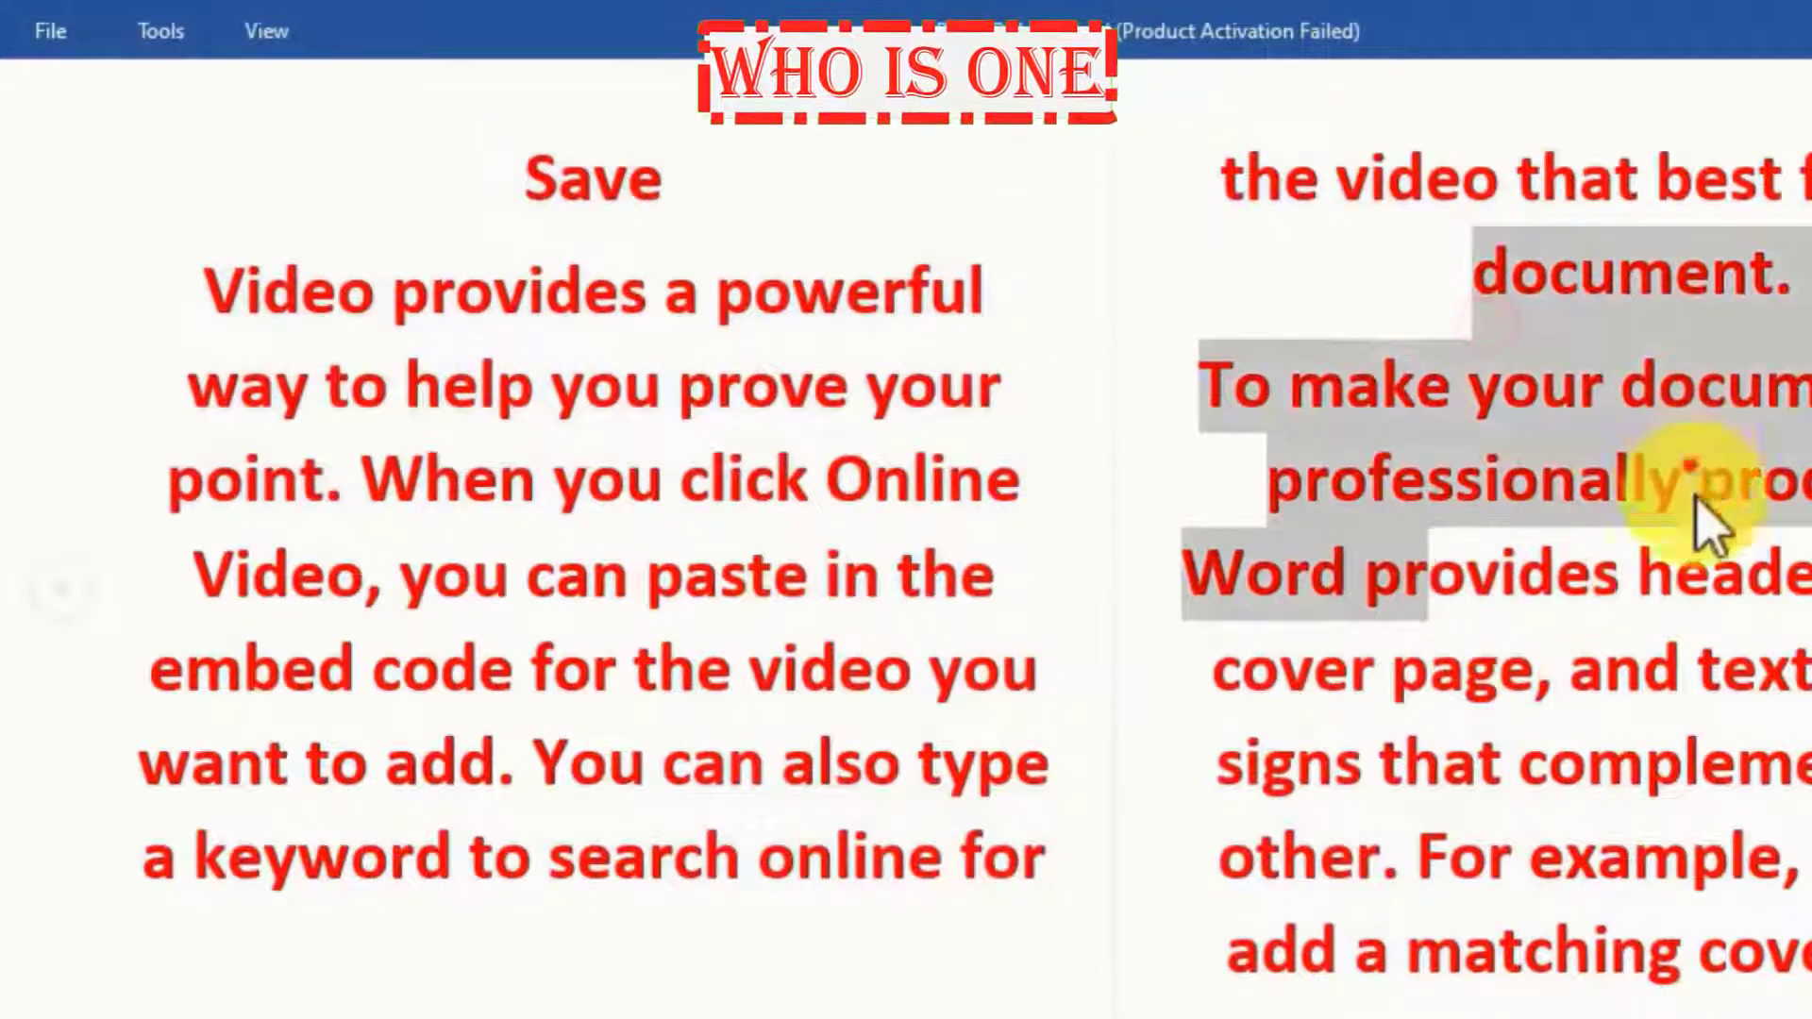
{"action": "left_click_drag", "start_coordinate": [1798, 567], "coordinate": [748, 506]}
{"action": "left_click", "coordinate": [557, 387]}
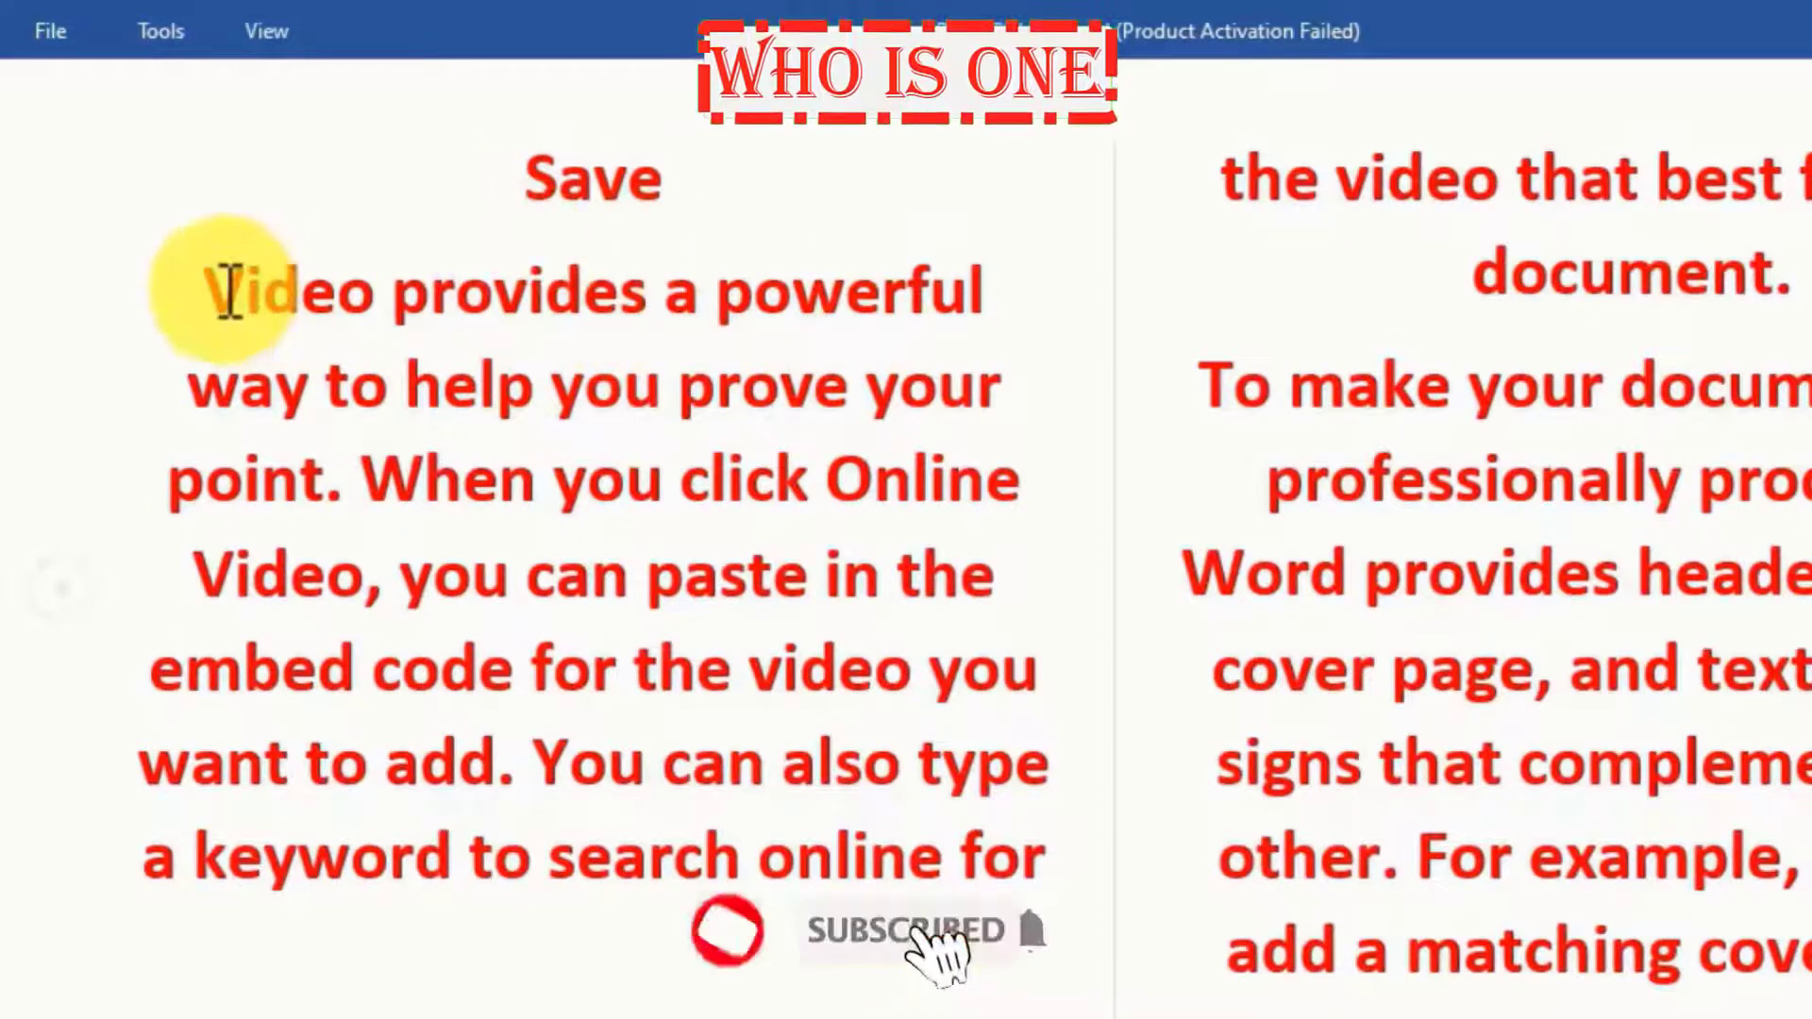
{"action": "double_click", "coordinate": [1114, 472]}
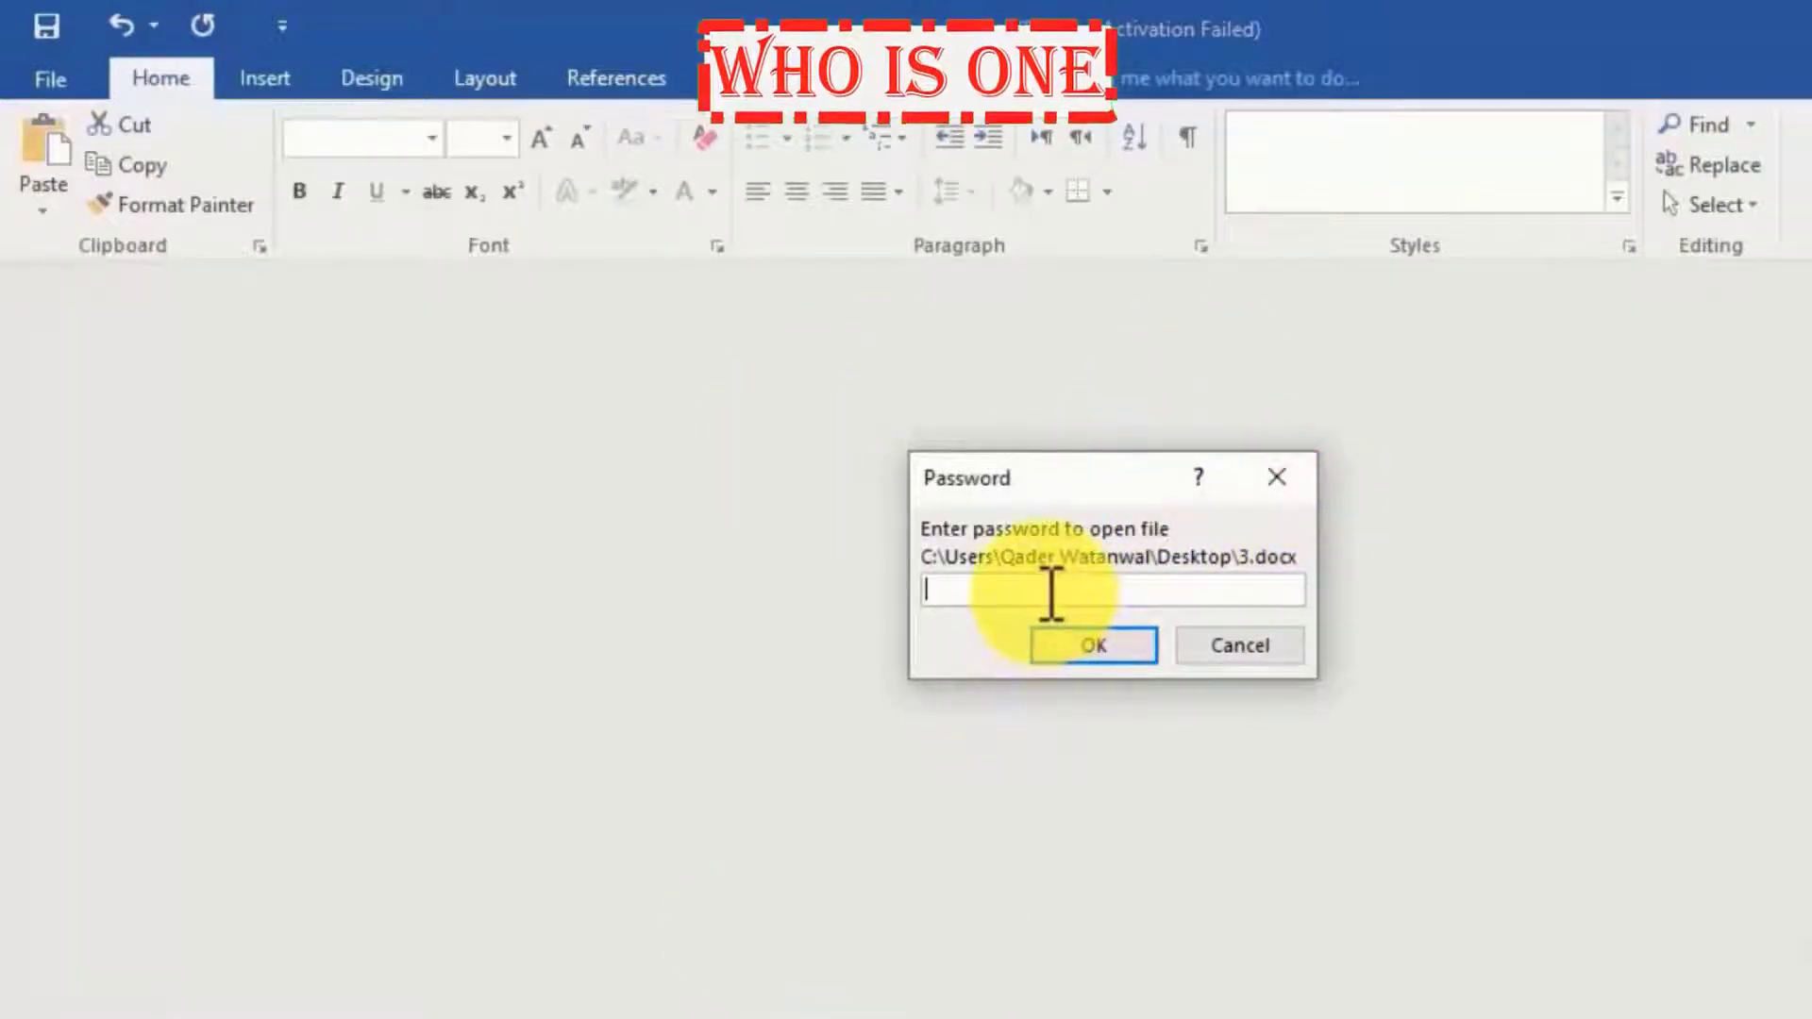
- Submit the open password for 3.docx to reach the modify-password prompt
{"action": "left_click", "coordinate": [1095, 649]}
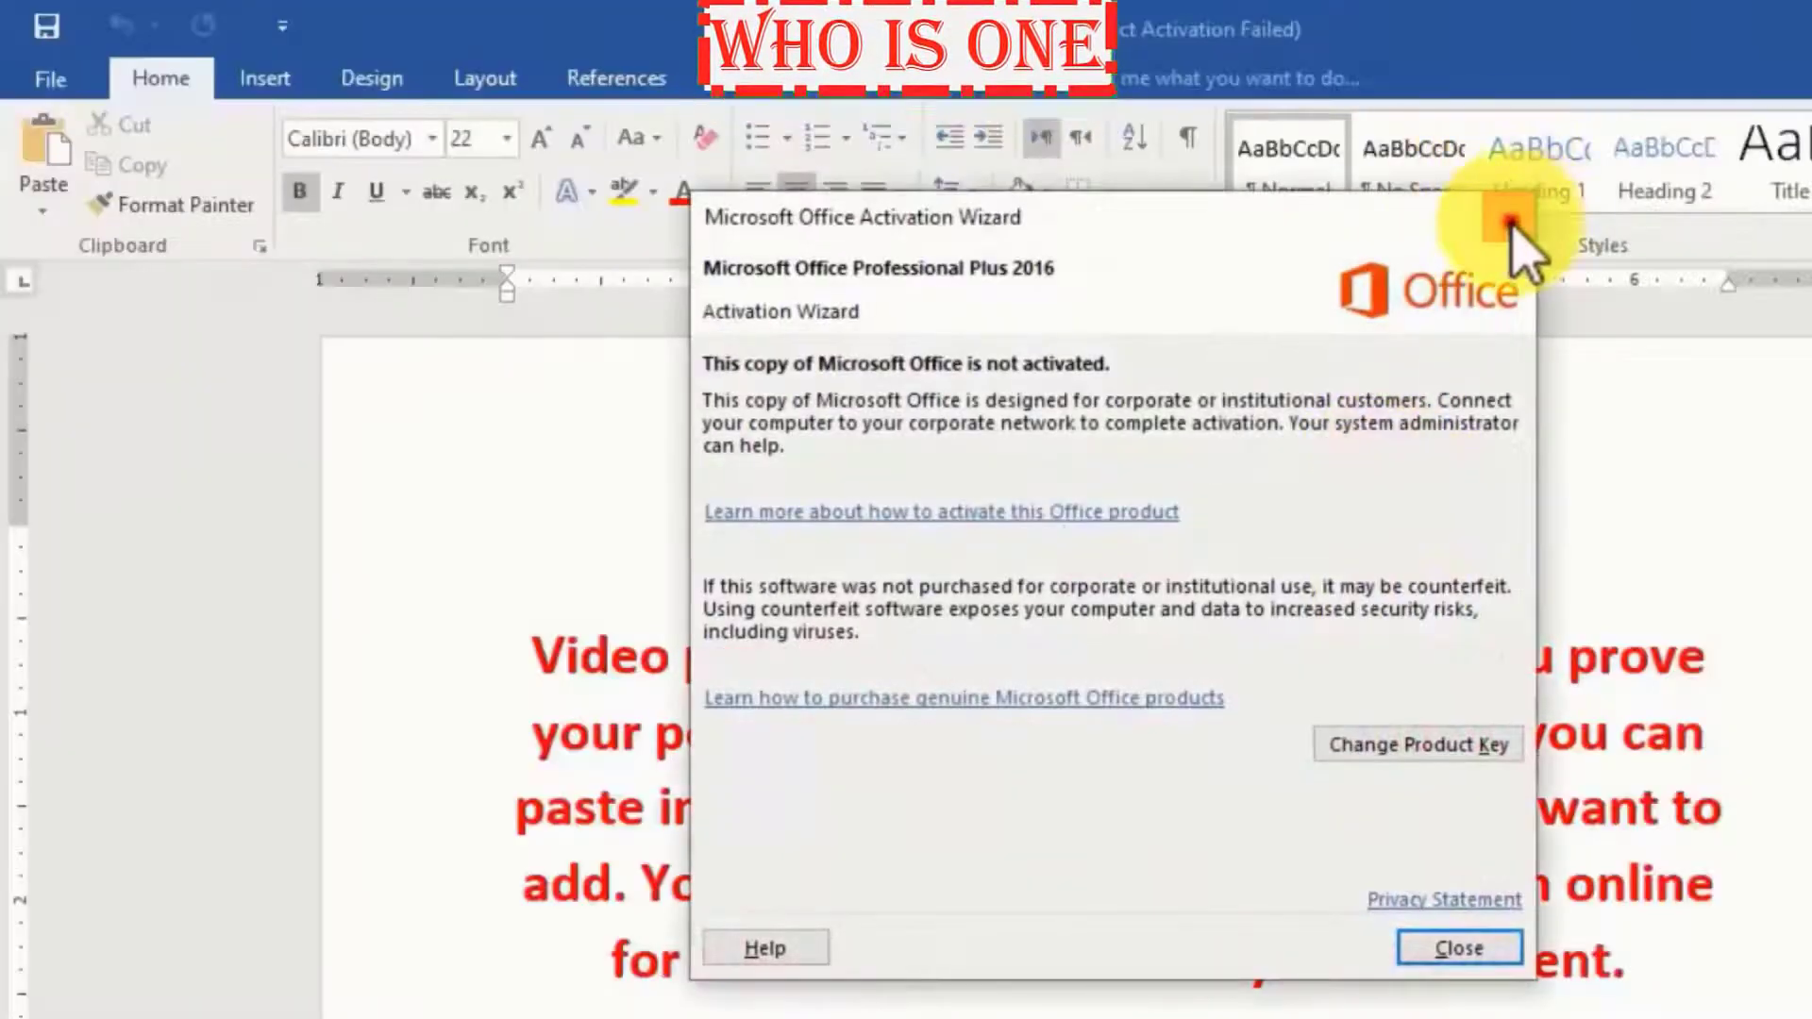
- Make the line 'for the video that best fits your document.' dark grey and not bold
{"action": "left_click", "coordinate": [1510, 224]}
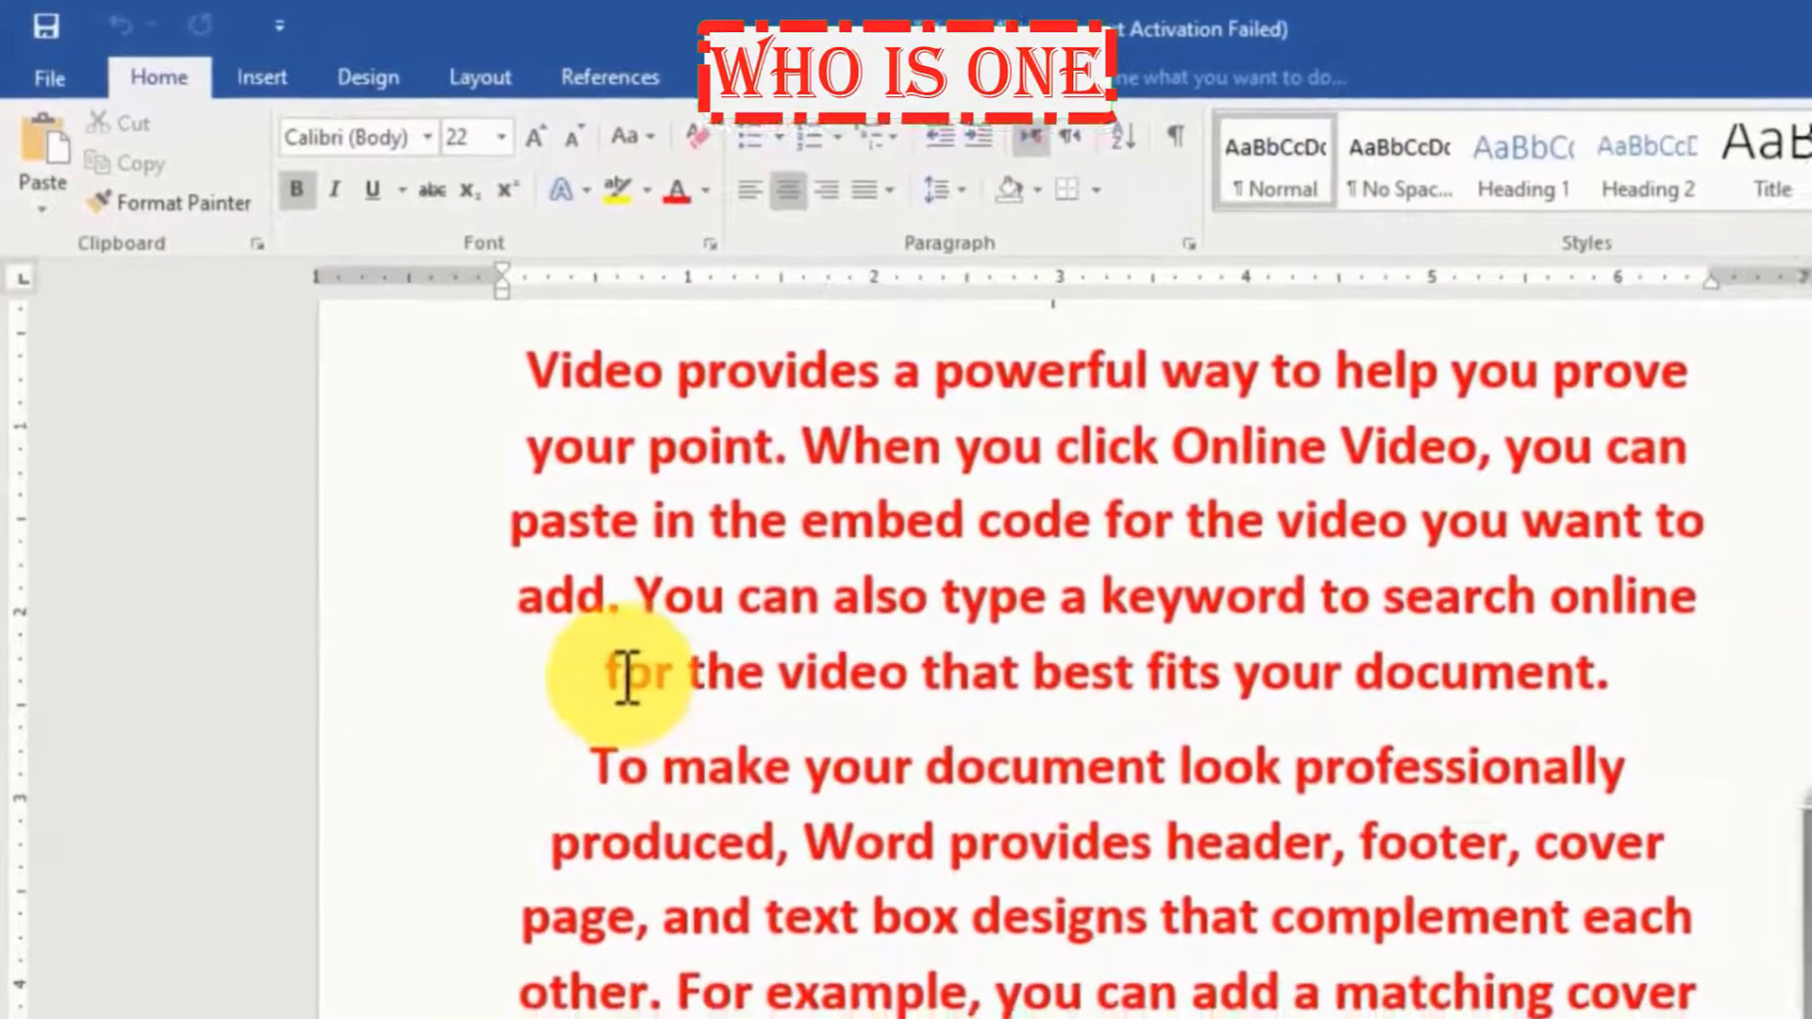
{"action": "left_click_drag", "start_coordinate": [612, 678], "coordinate": [1595, 697]}
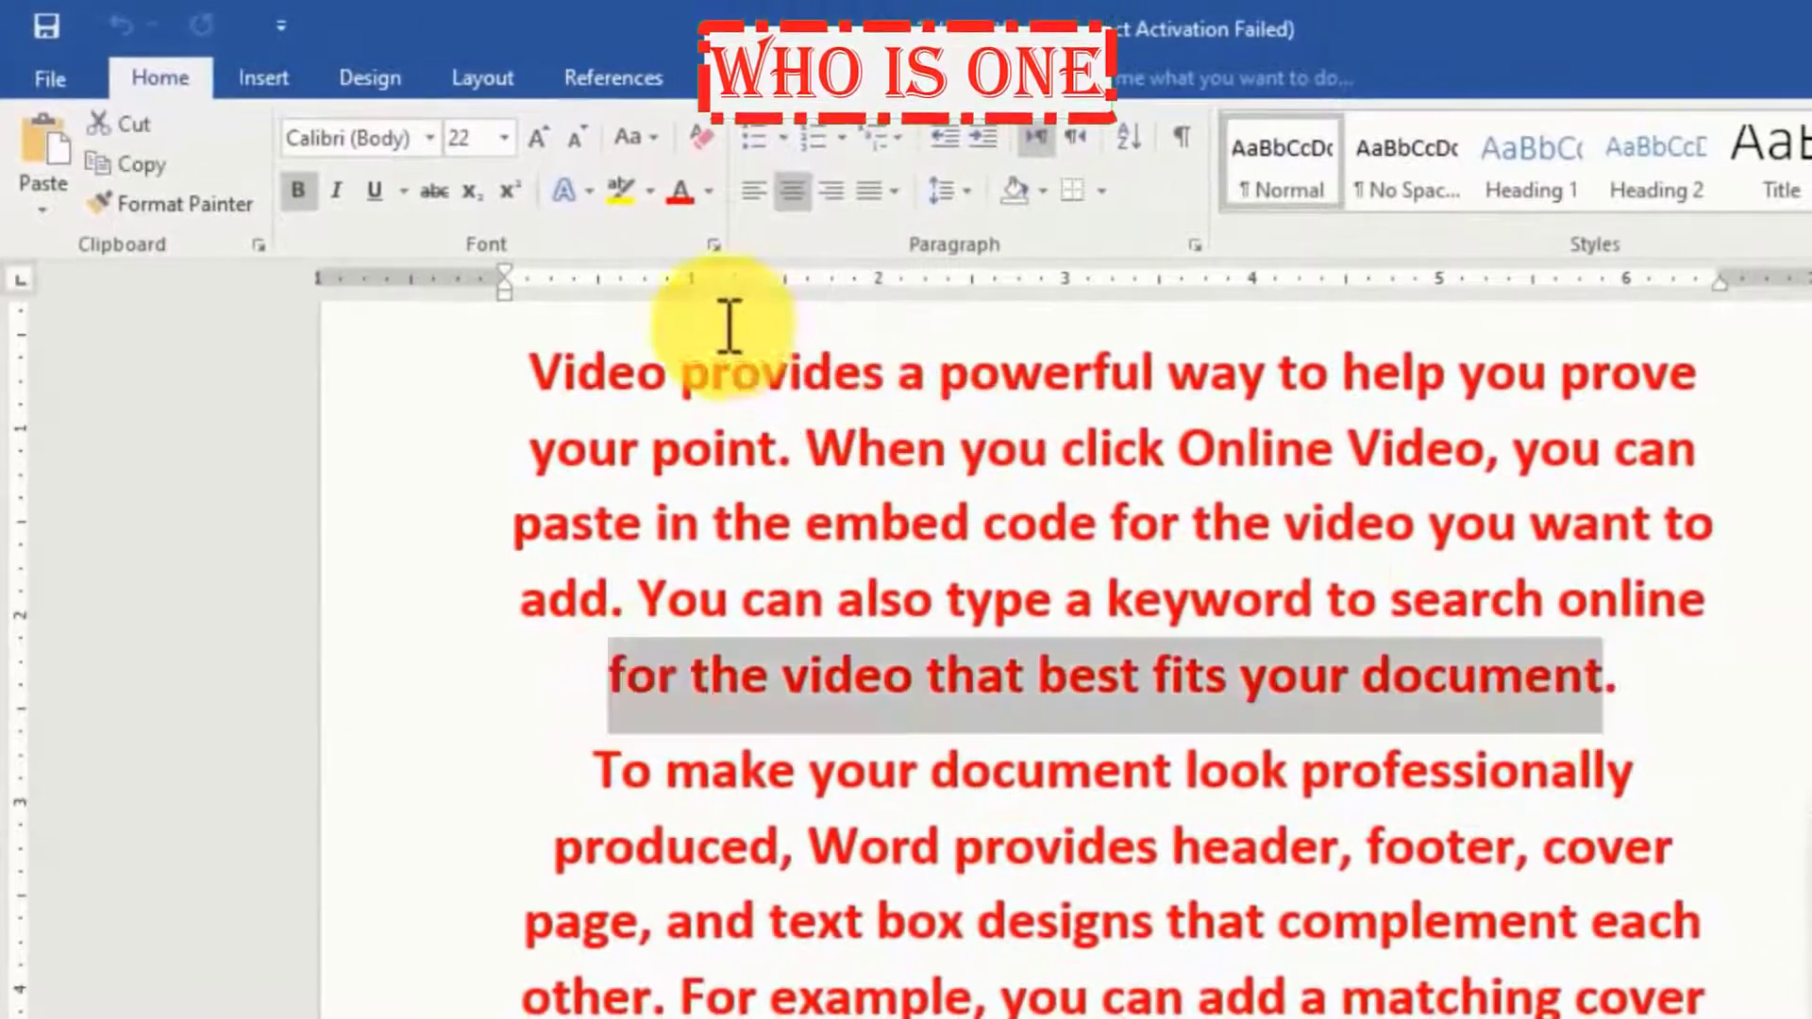
{"action": "left_click", "coordinate": [710, 191]}
{"action": "left_click", "coordinate": [723, 387]}
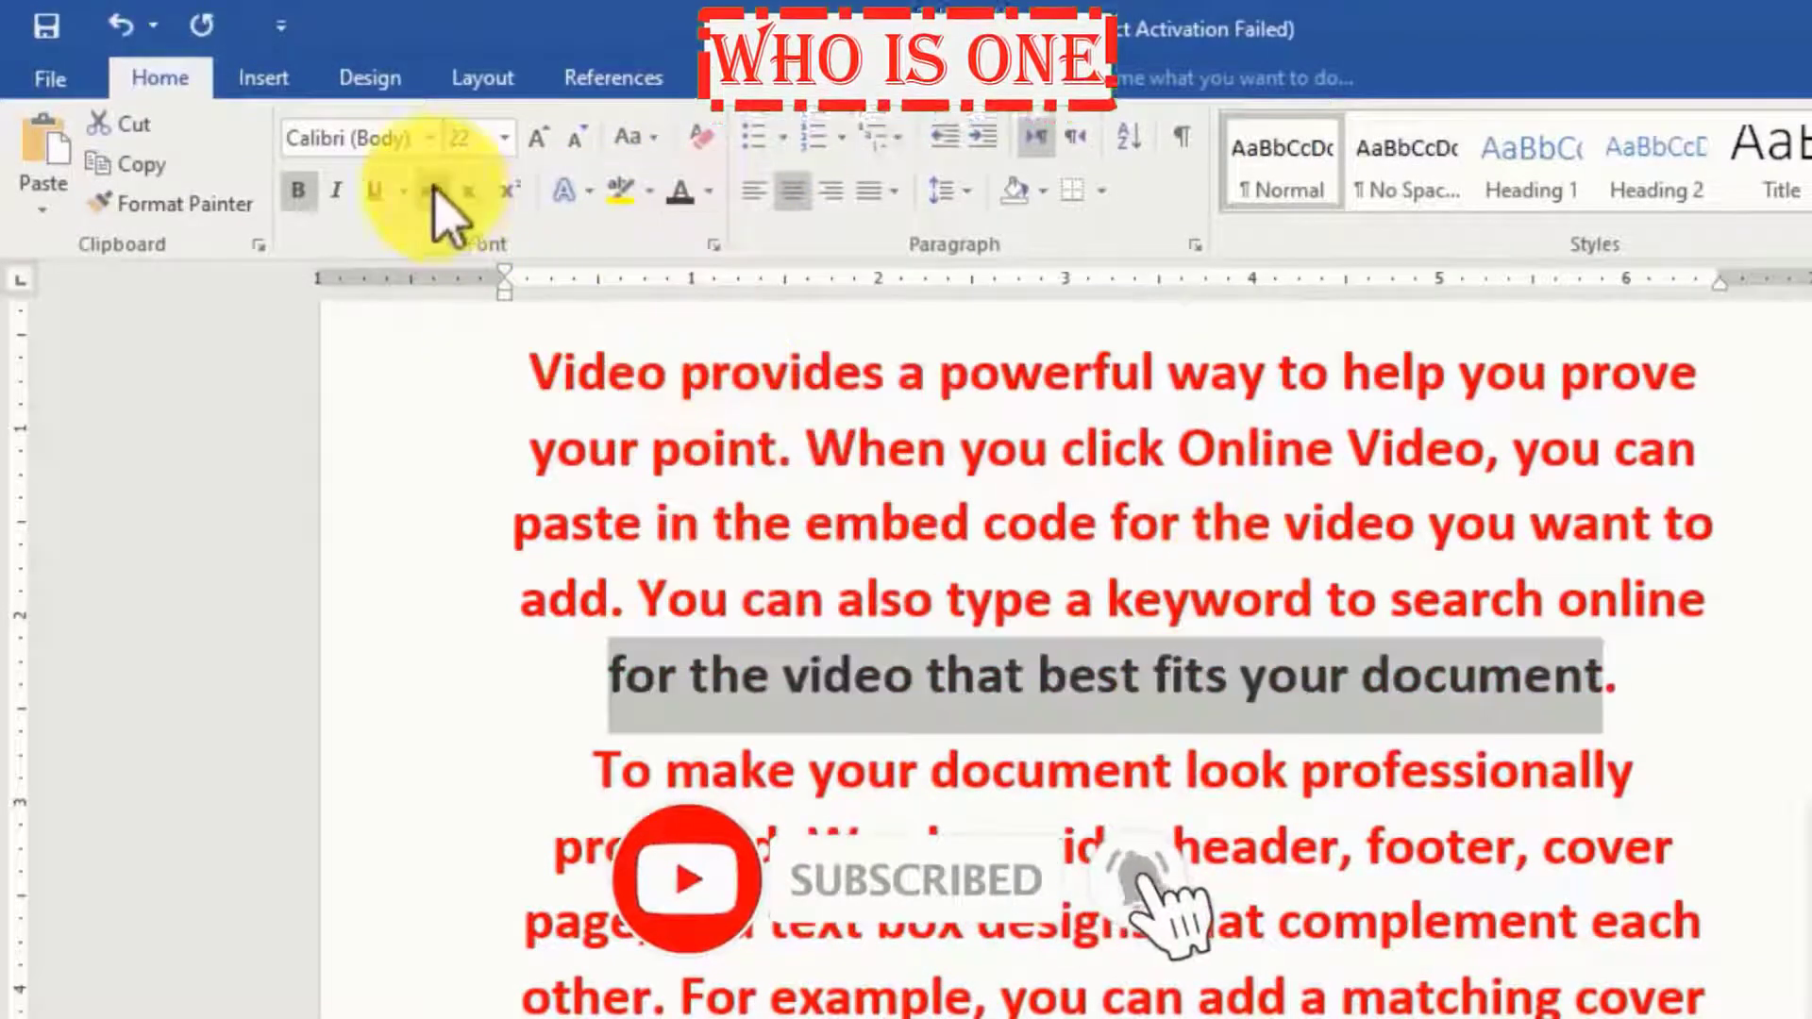
{"action": "left_click", "coordinate": [297, 191]}
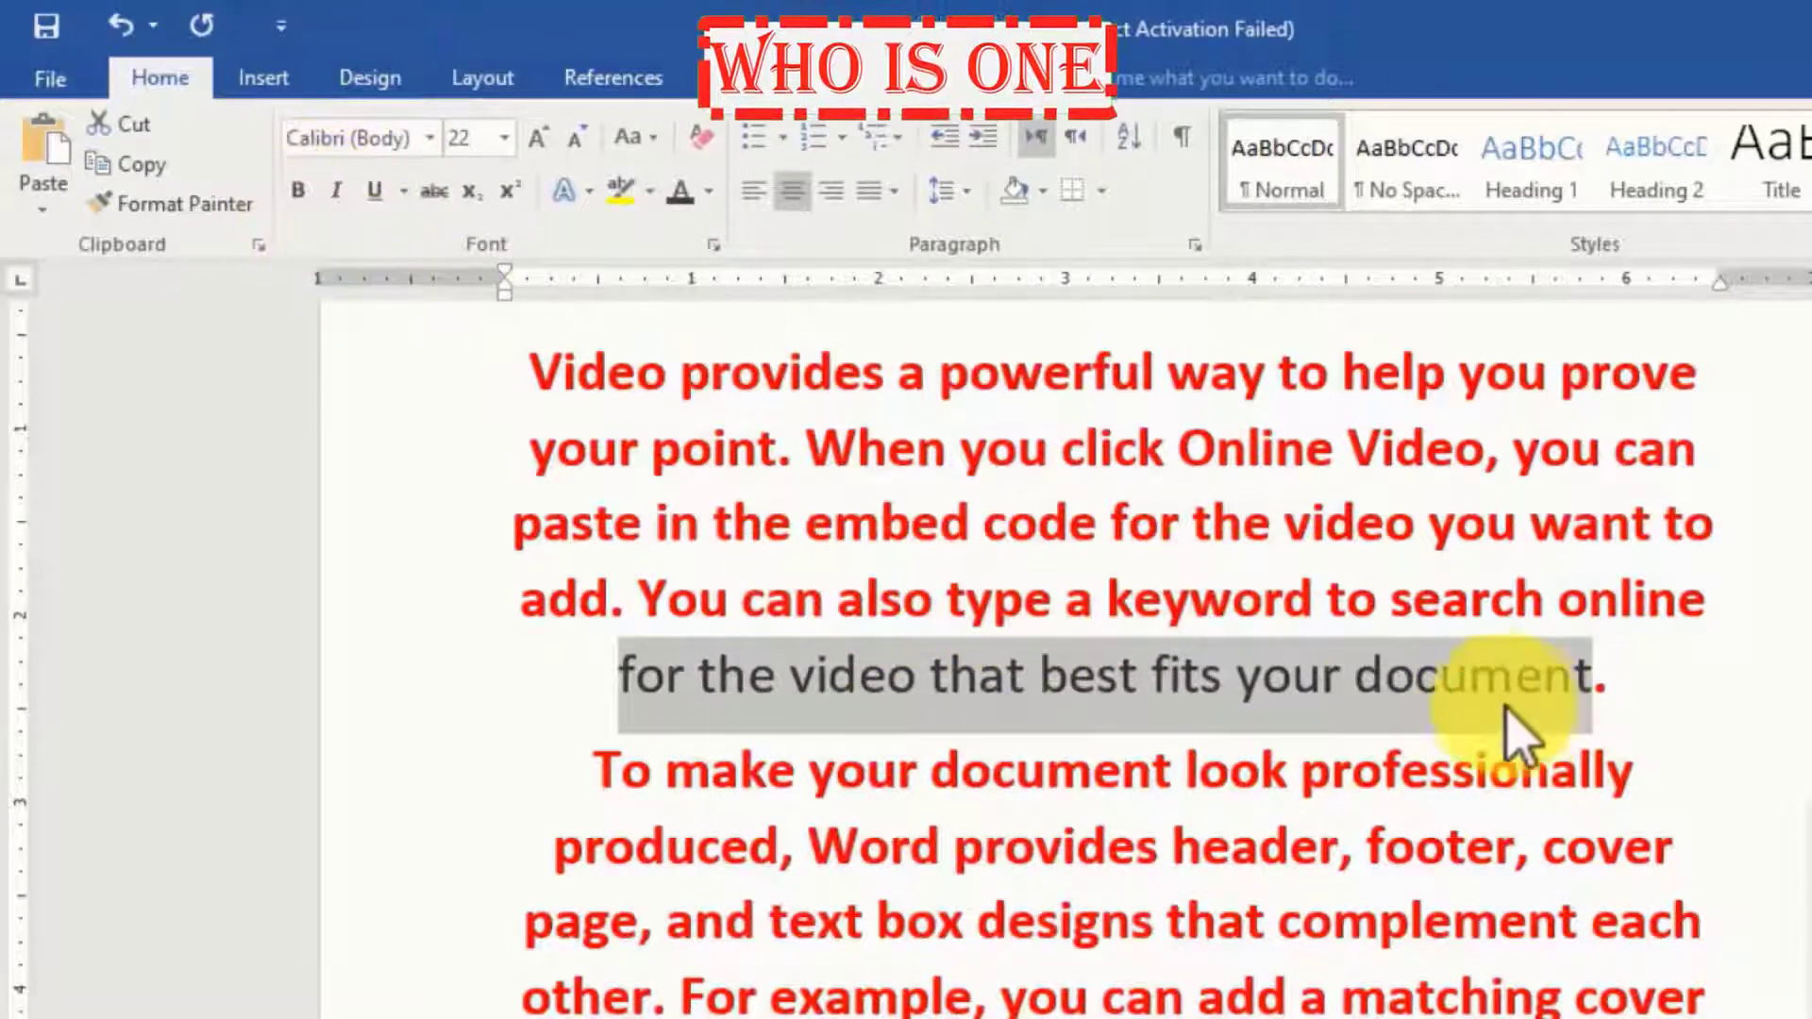
{"action": "scroll", "coordinate": [1510, 726], "scroll_direction": "up", "scroll_amount": 2}
{"action": "scroll", "coordinate": [1415, 661], "scroll_direction": "down", "scroll_amount": 5}
{"action": "scroll", "coordinate": [1123, 604], "scroll_direction": "up", "scroll_amount": 2}
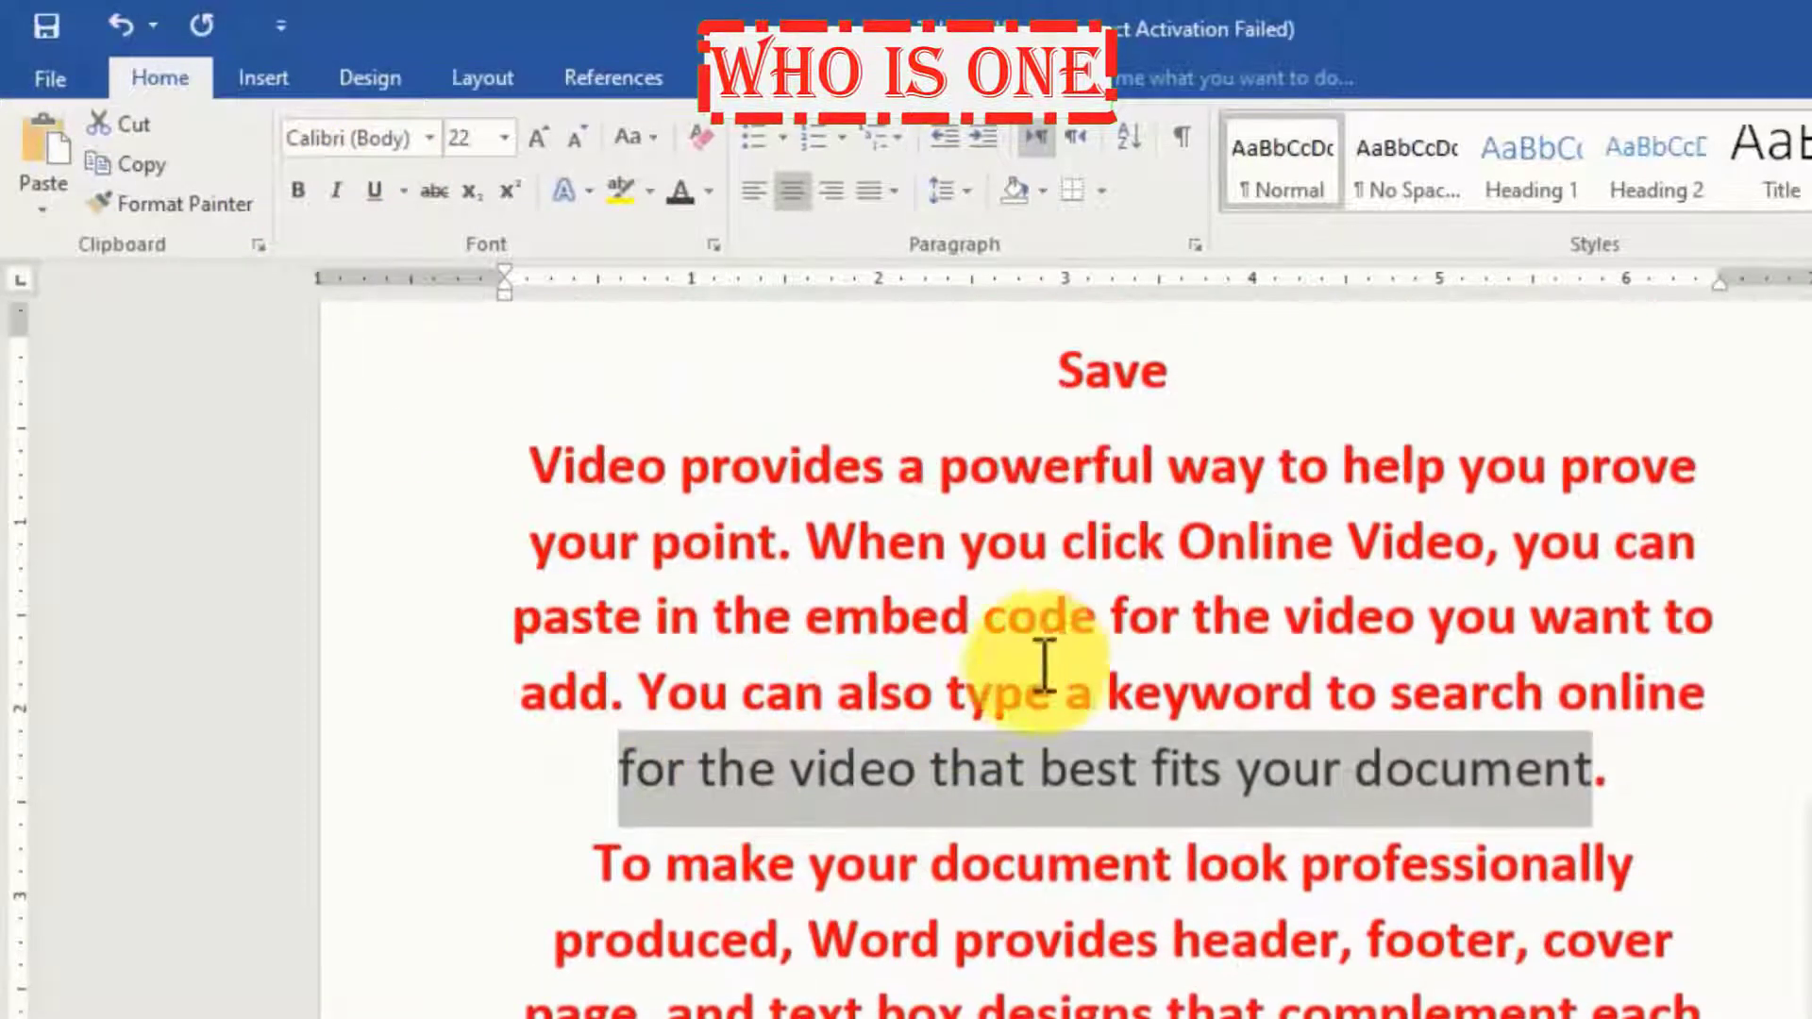
{"action": "scroll", "coordinate": [944, 642], "scroll_direction": "up", "scroll_amount": 1}
{"action": "scroll", "coordinate": [746, 679], "scroll_direction": "down", "scroll_amount": 1}
{"action": "scroll", "coordinate": [684, 722], "scroll_direction": "up", "scroll_amount": 1}
{"action": "scroll", "coordinate": [1463, 770], "scroll_direction": "up", "scroll_amount": 2}
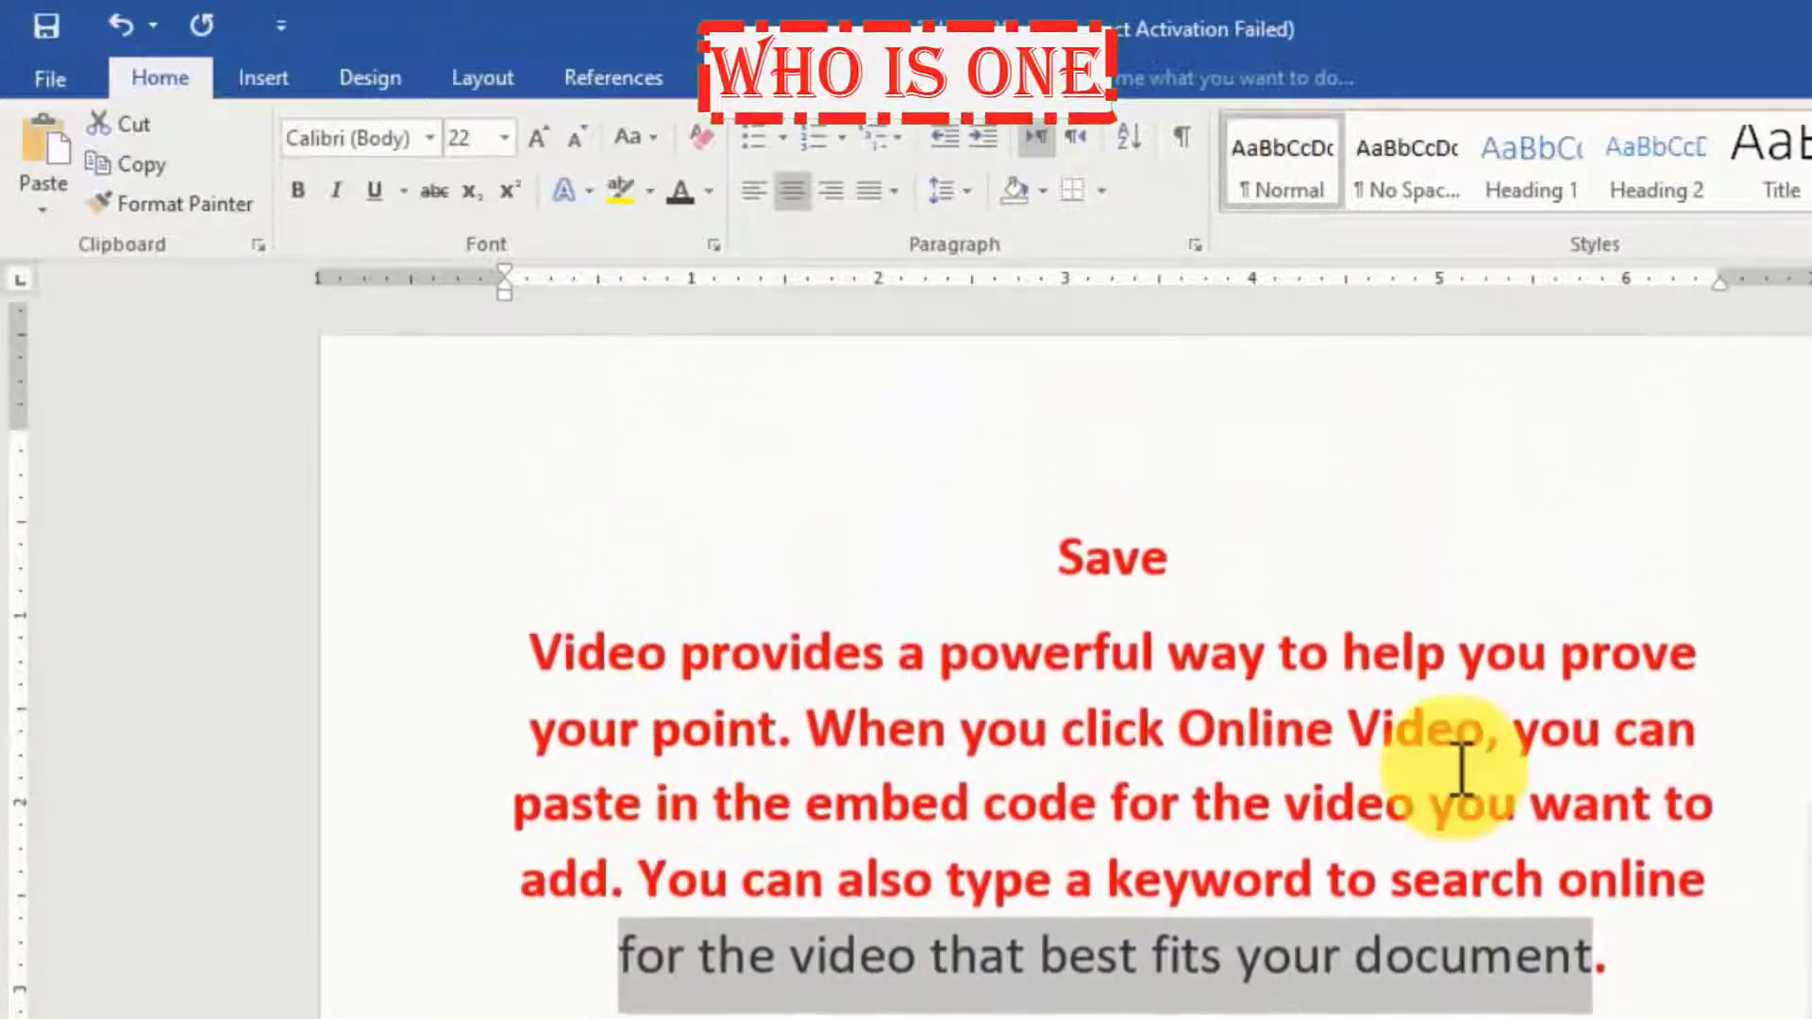
{"action": "scroll", "coordinate": [1666, 619], "scroll_direction": "down", "scroll_amount": 1}
- Deselect the line, review the document, and go to the File Info page
{"action": "left_click", "coordinate": [1669, 623]}
{"action": "scroll", "coordinate": [733, 635], "scroll_direction": "down", "scroll_amount": 2}
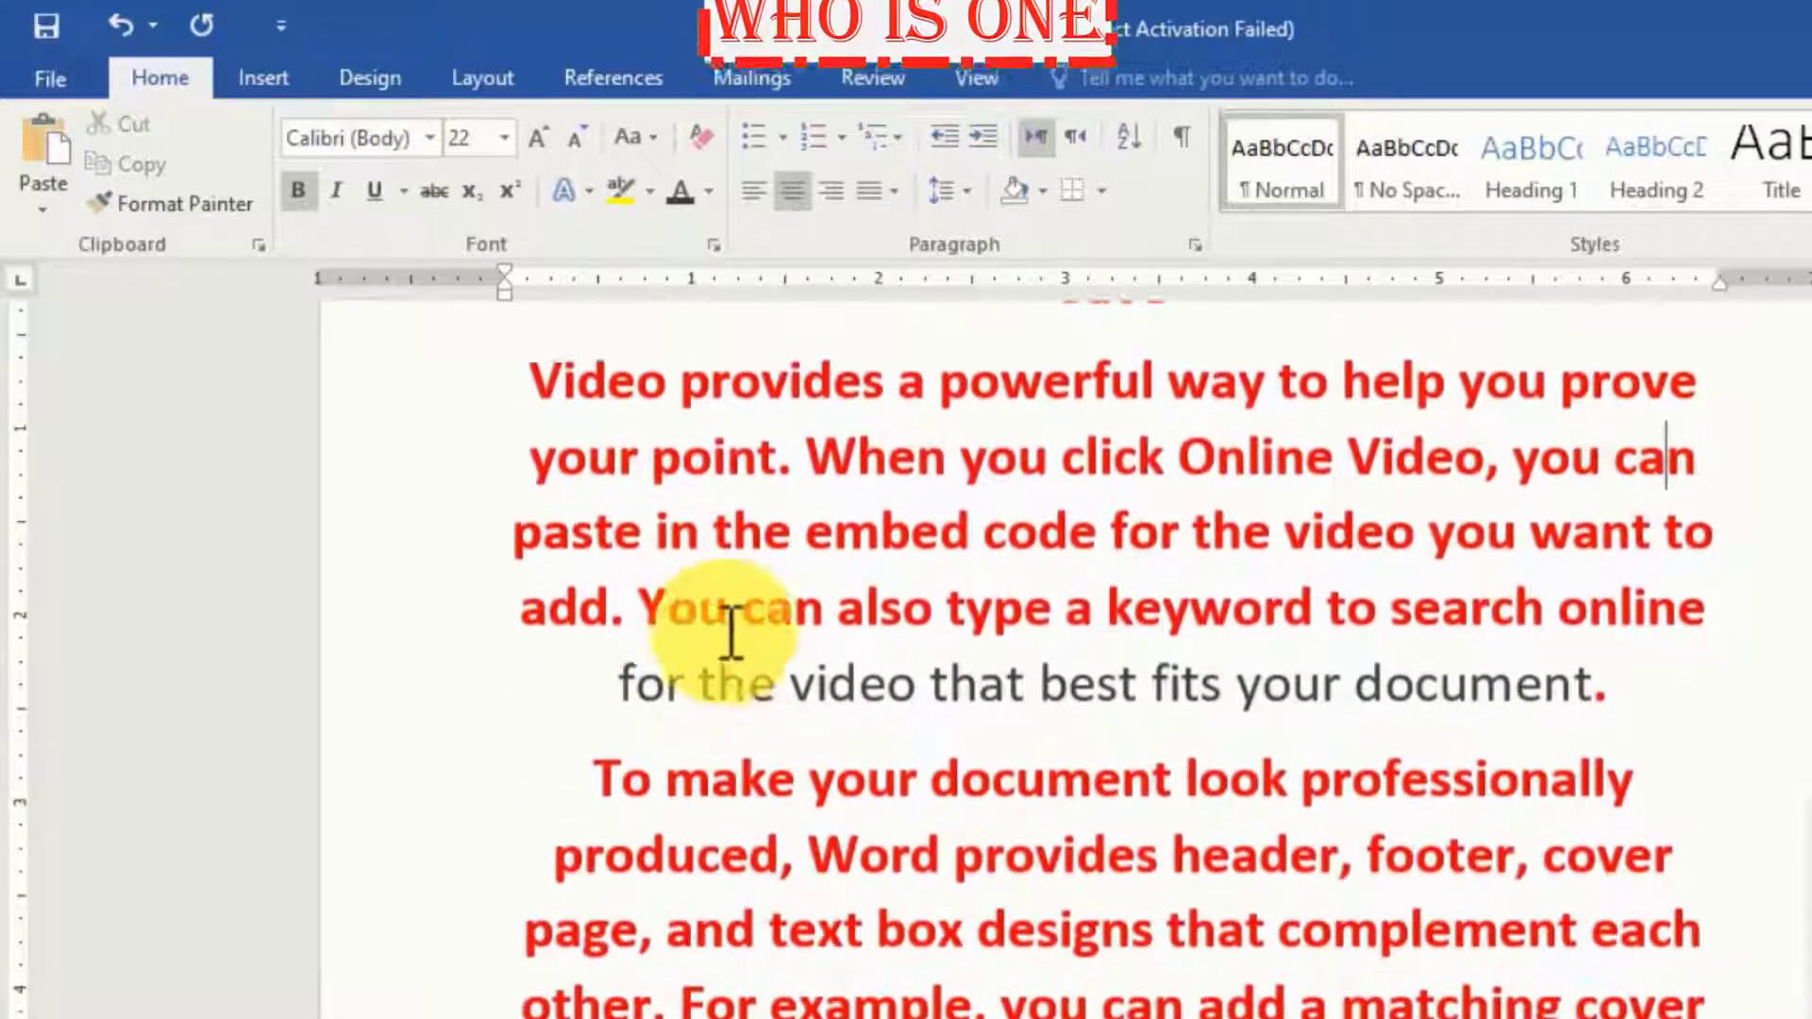
{"action": "scroll", "coordinate": [660, 340], "scroll_direction": "up", "scroll_amount": 3}
{"action": "left_click", "coordinate": [47, 78]}
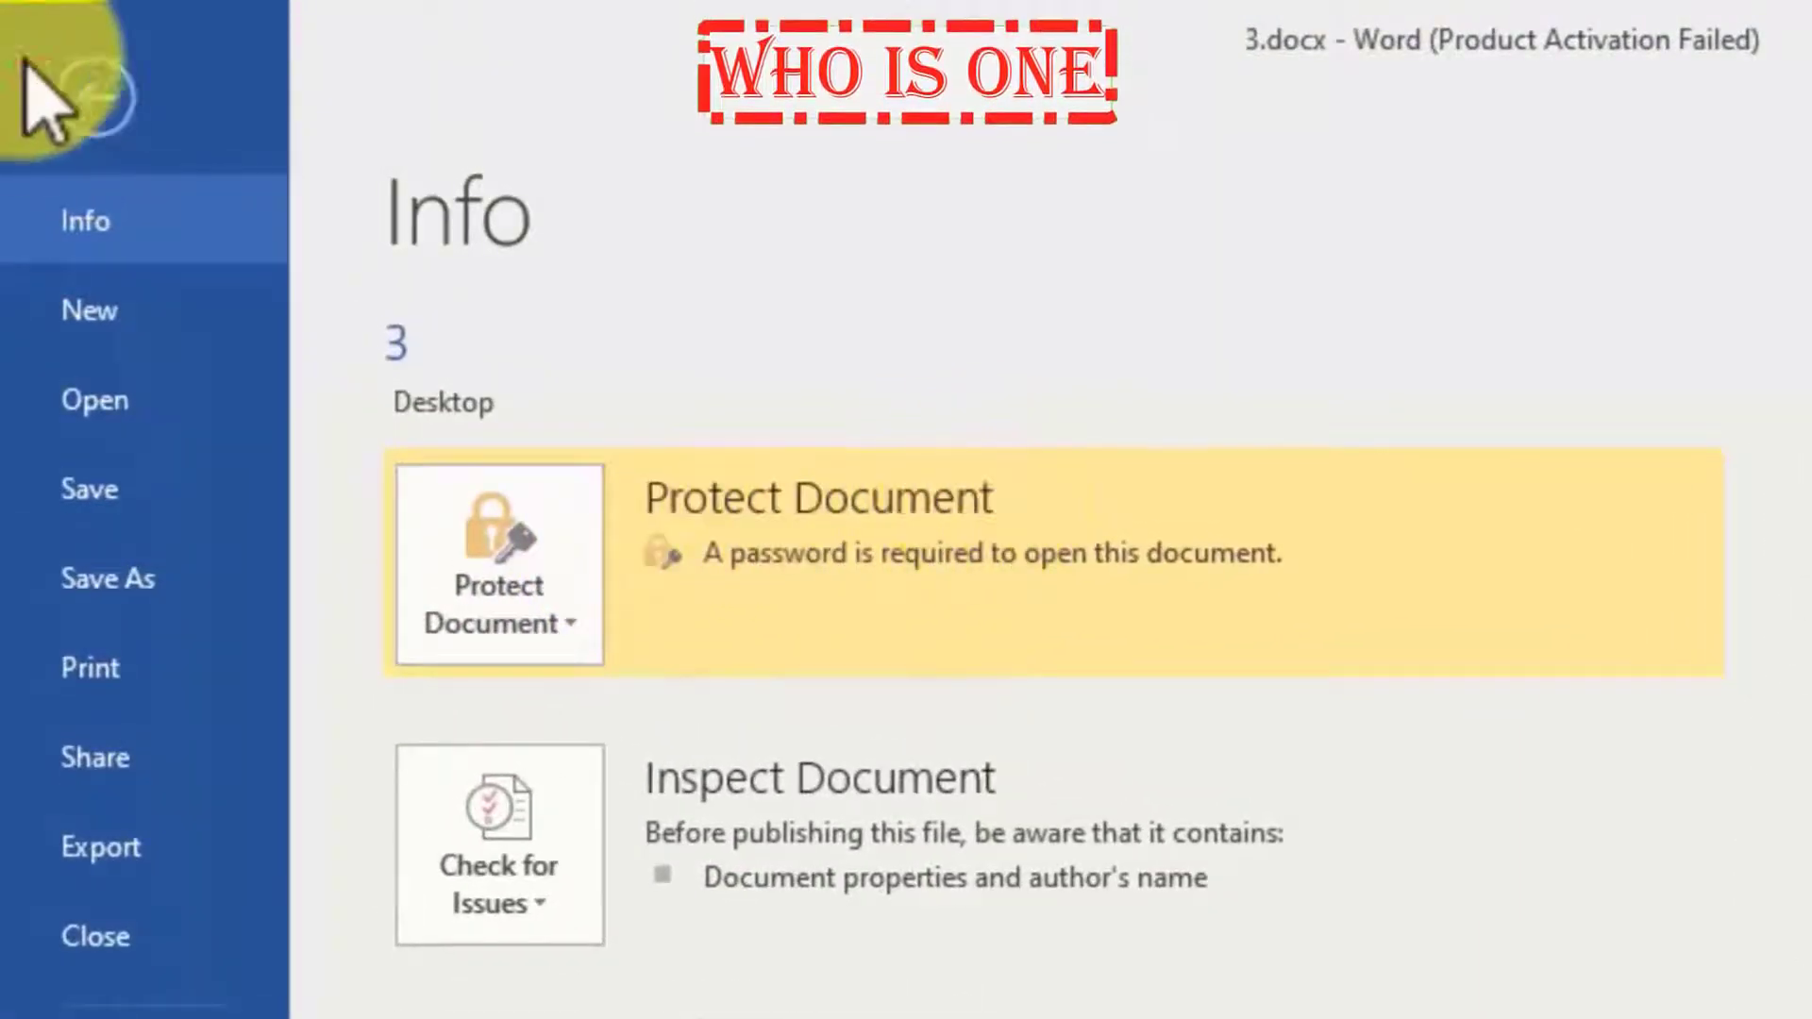
- Remove the open password via Protect Document > Encrypt with Password, confirming an empty password
{"action": "left_click", "coordinate": [66, 90]}
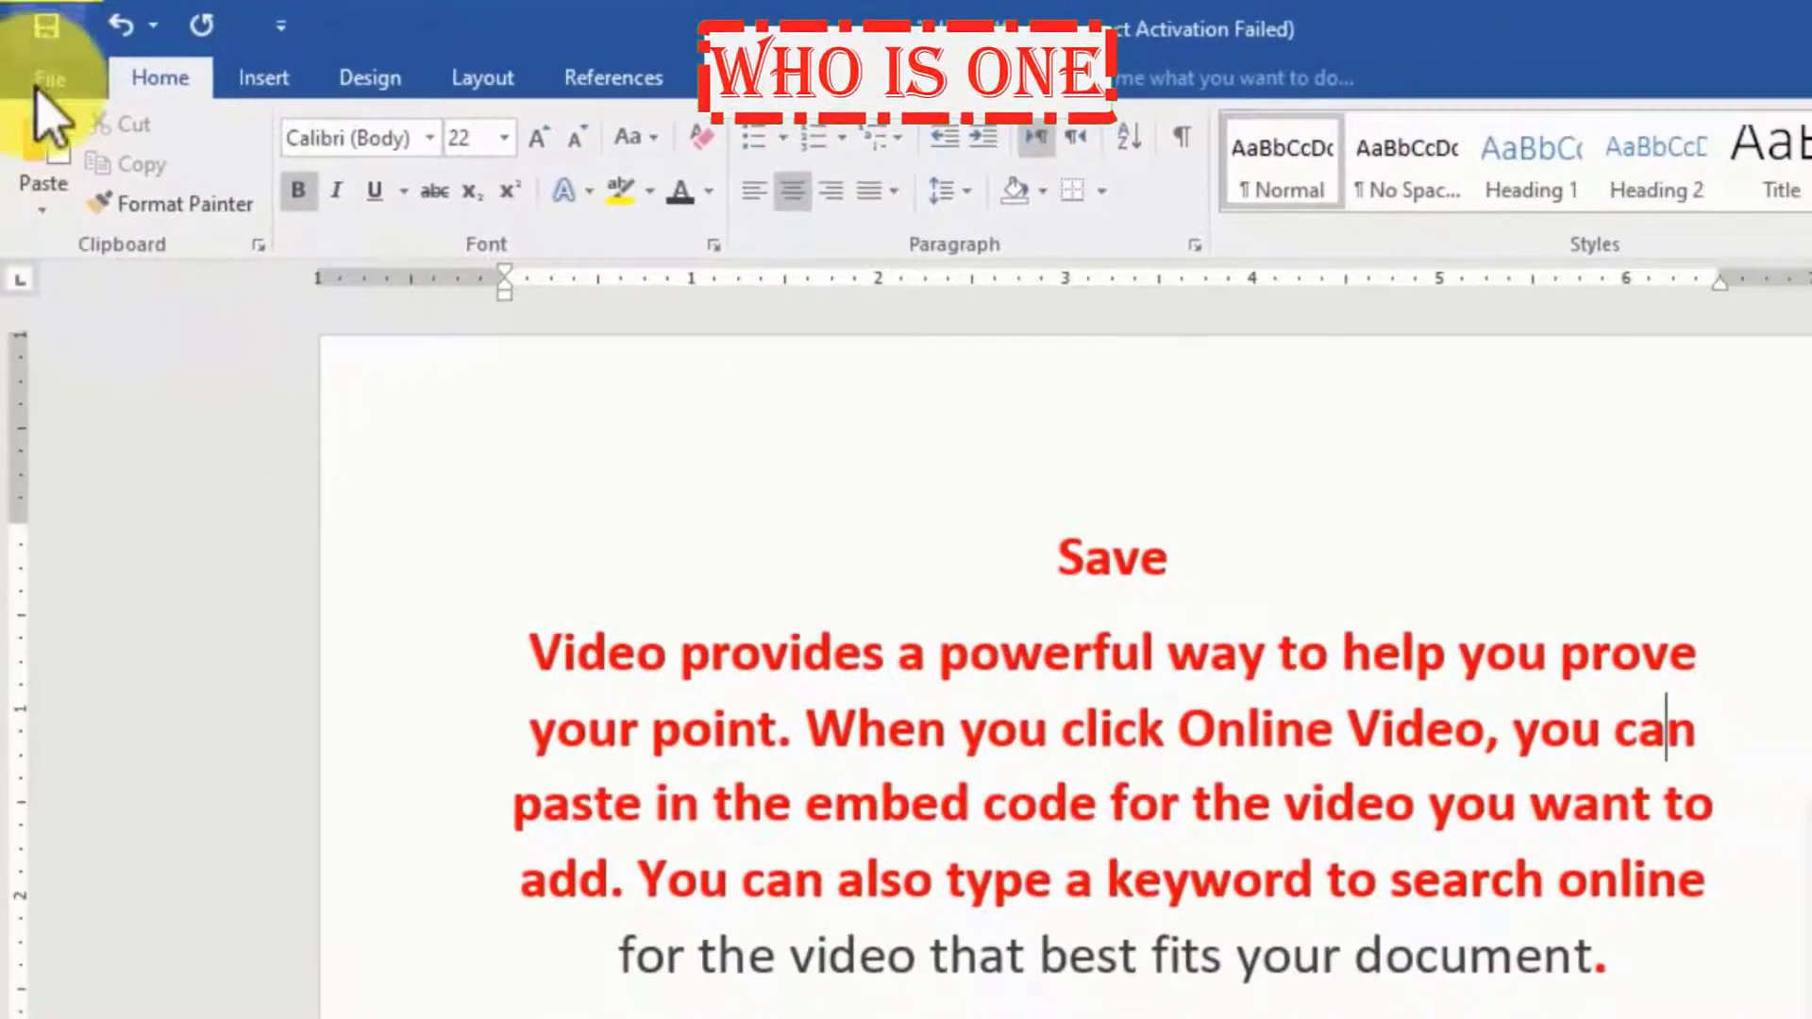
{"action": "left_click", "coordinate": [42, 81]}
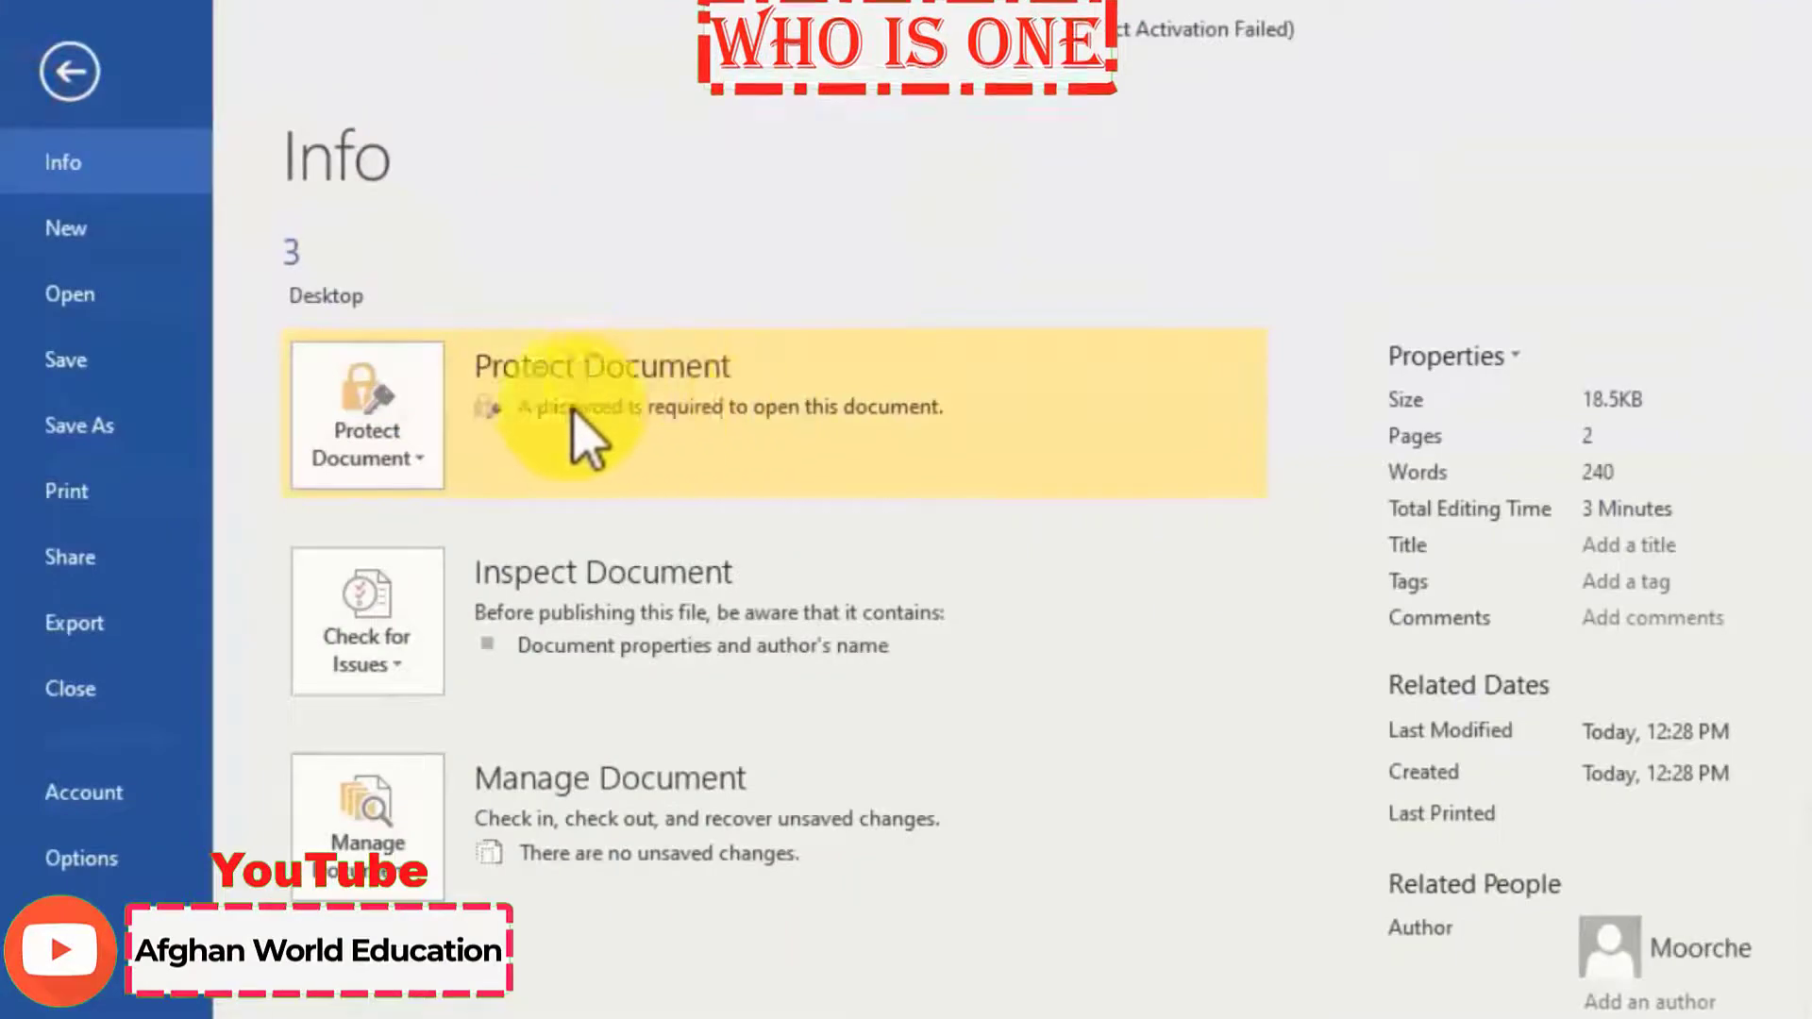
{"action": "left_click", "coordinate": [382, 422]}
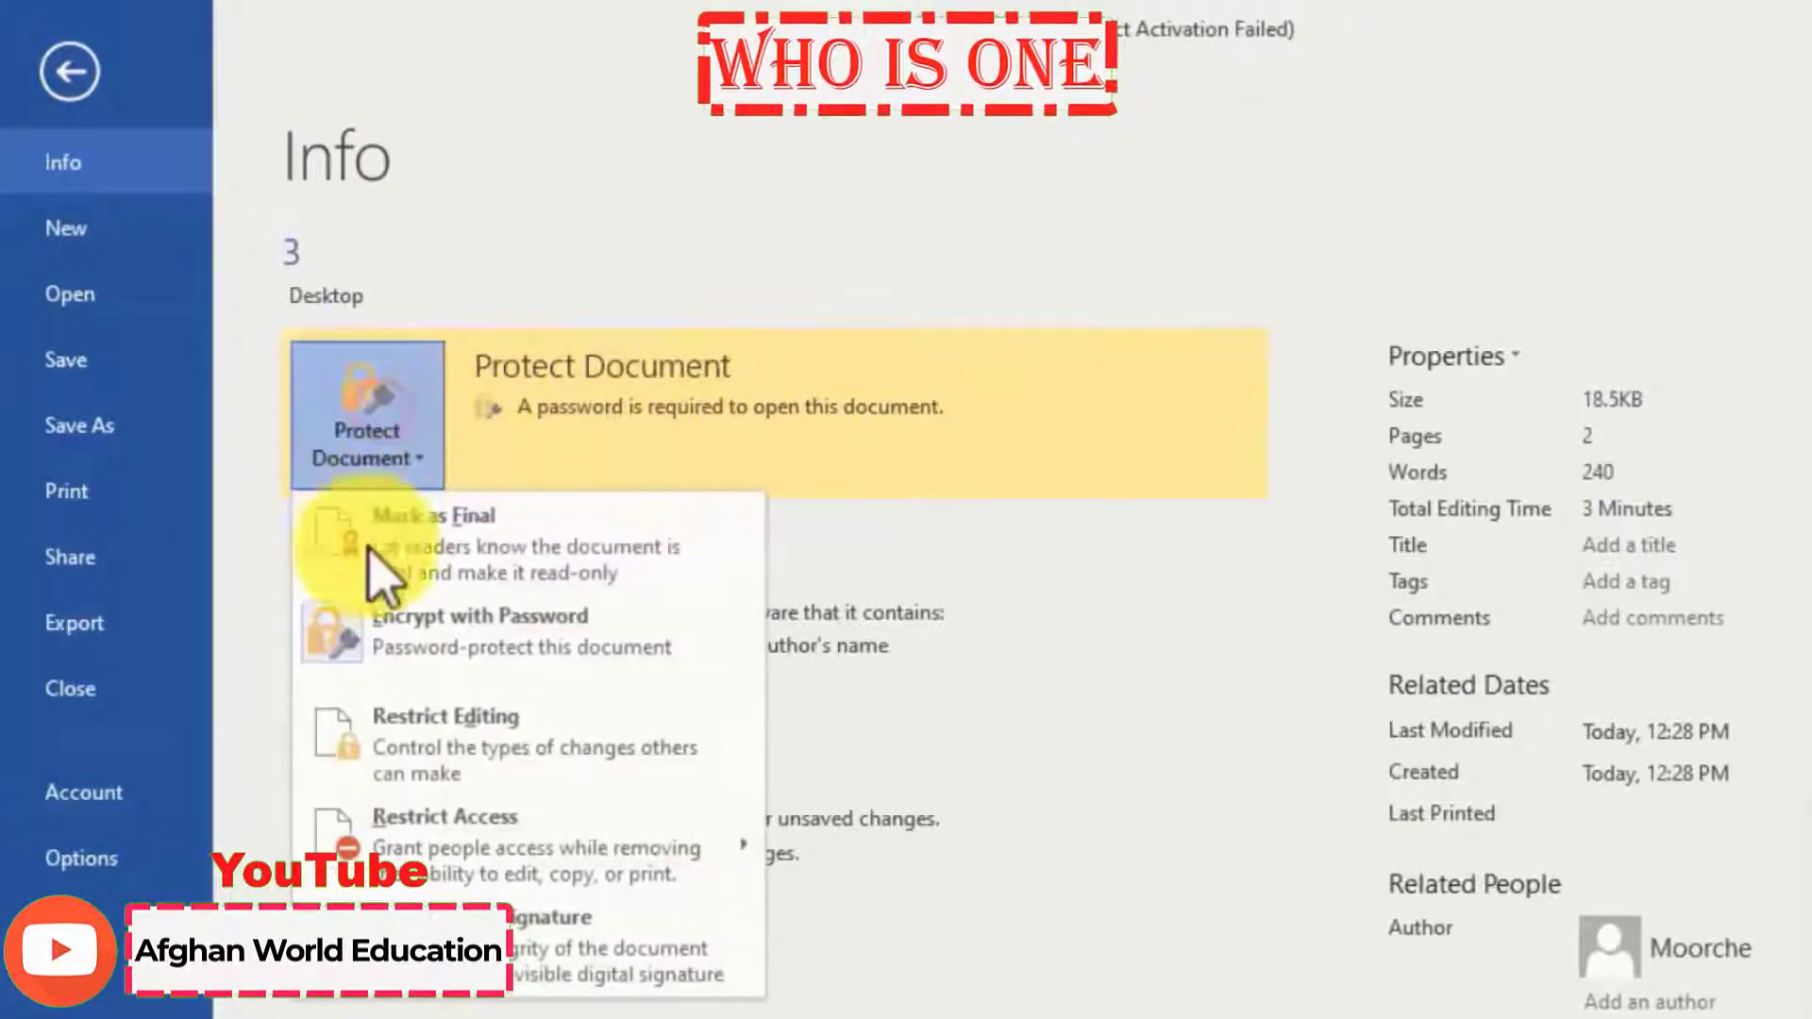
{"action": "left_click", "coordinate": [415, 651]}
{"action": "type", "text": "1"}
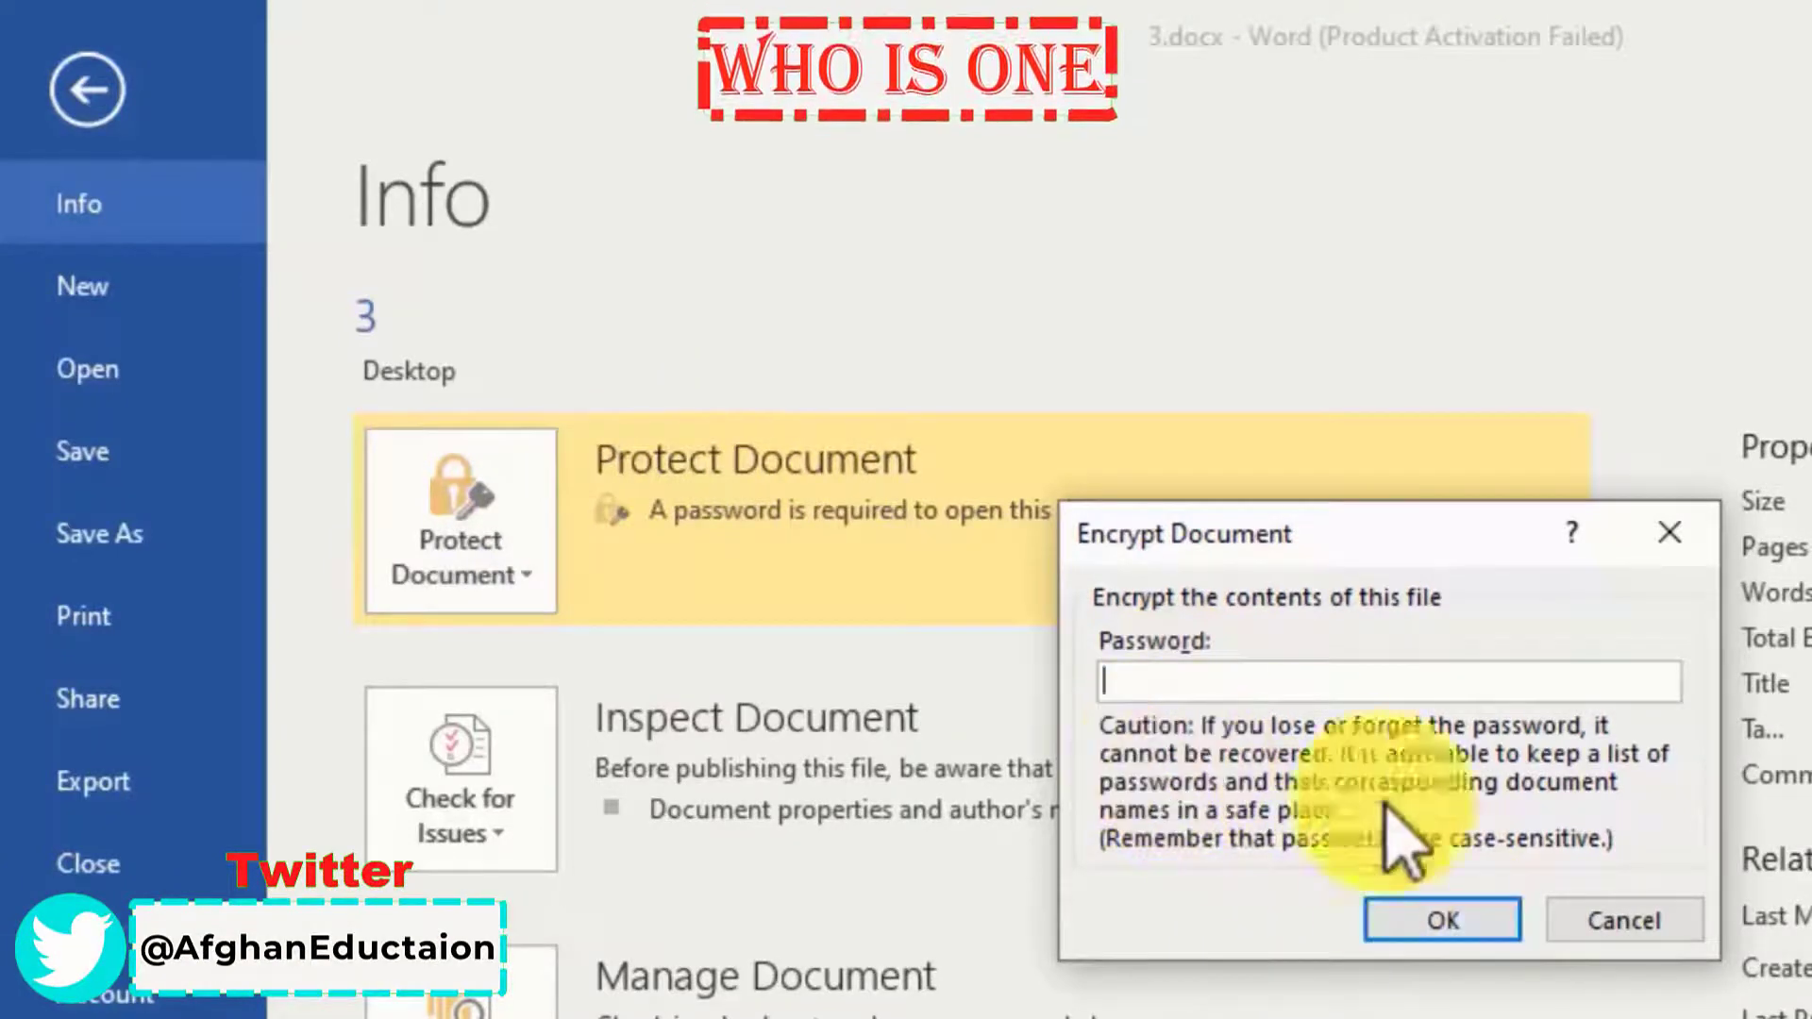
{"action": "left_click", "coordinate": [1416, 920]}
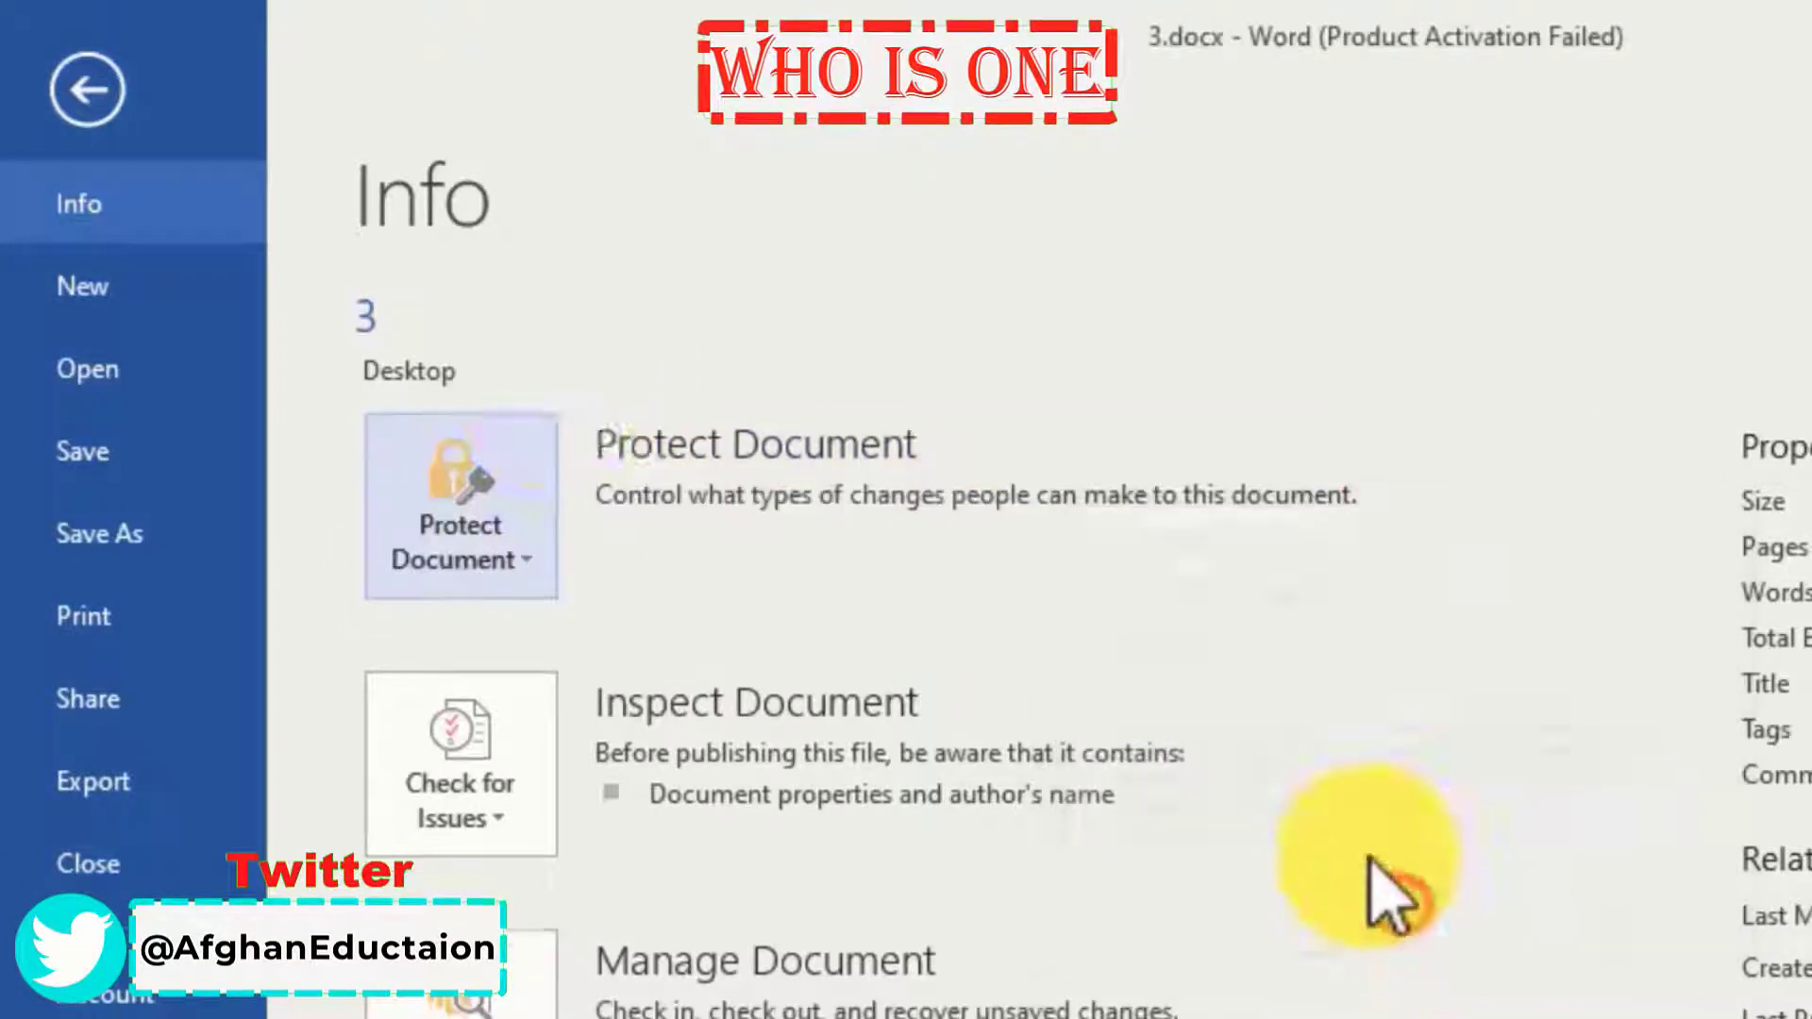
- Close Word and save the changes to 3.docx
{"action": "left_click", "coordinate": [88, 95]}
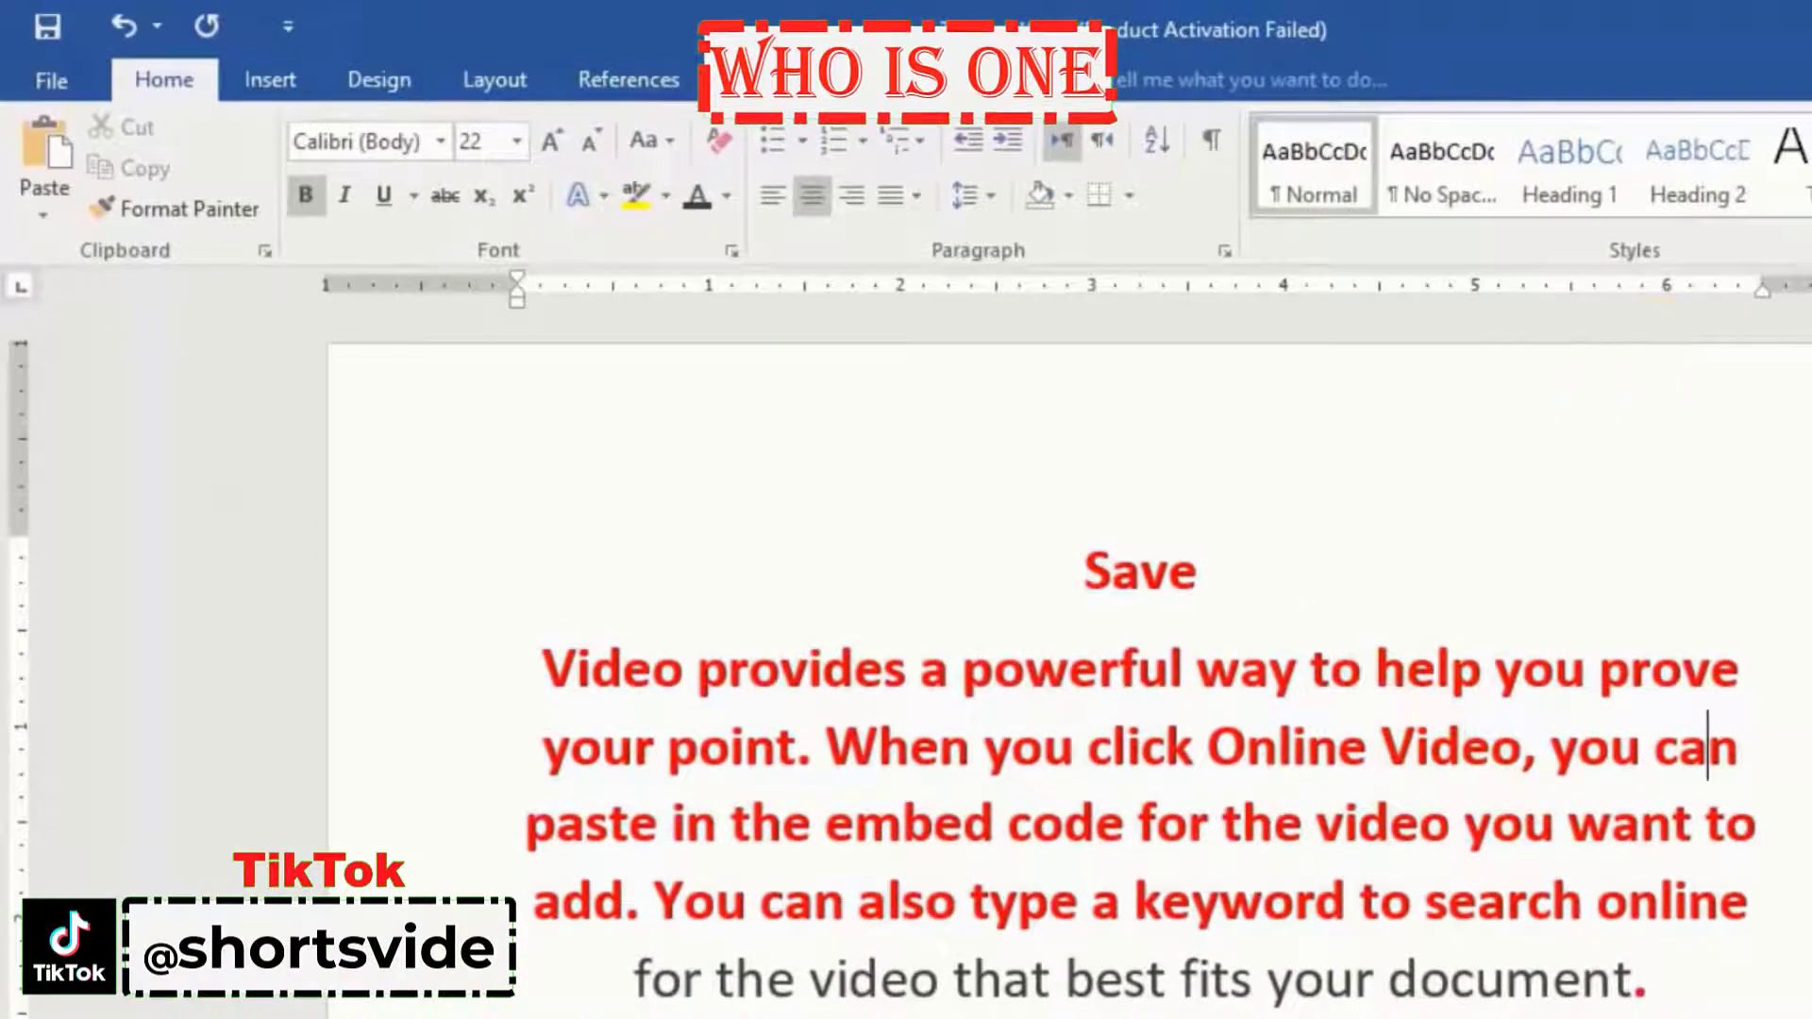
{"action": "key", "text": "alt+F4"}
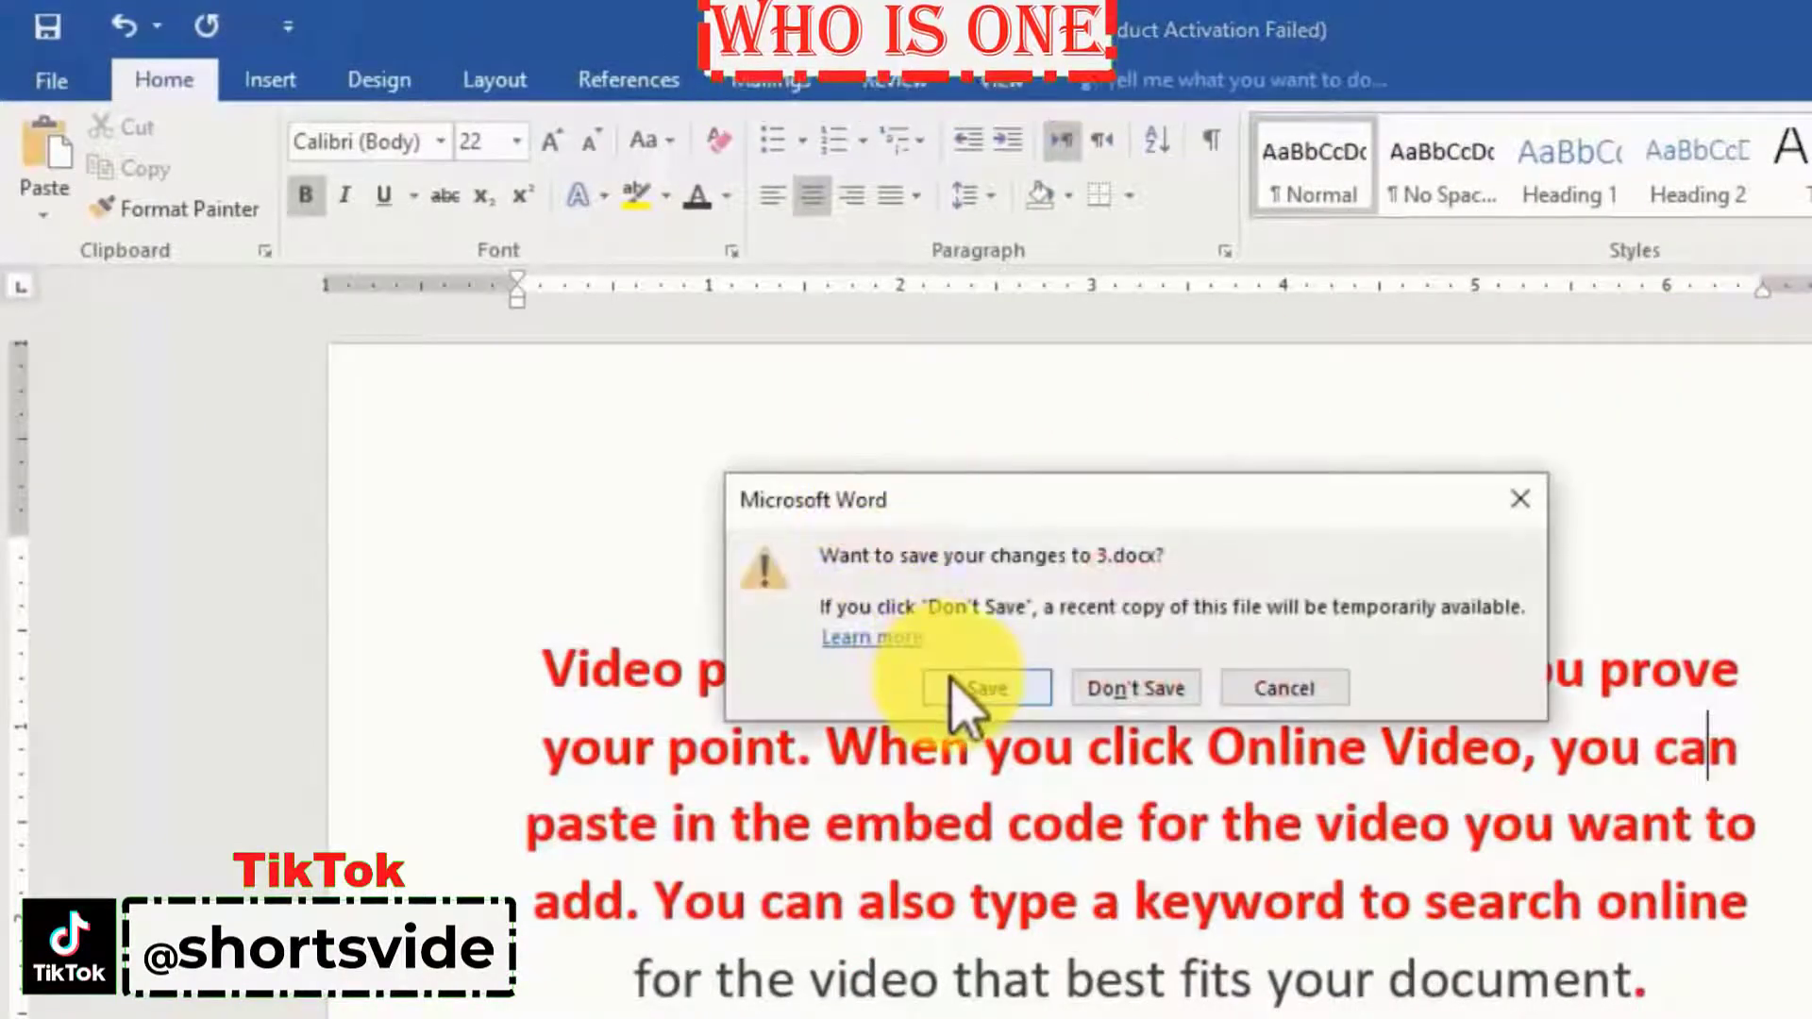
{"action": "left_click", "coordinate": [976, 692]}
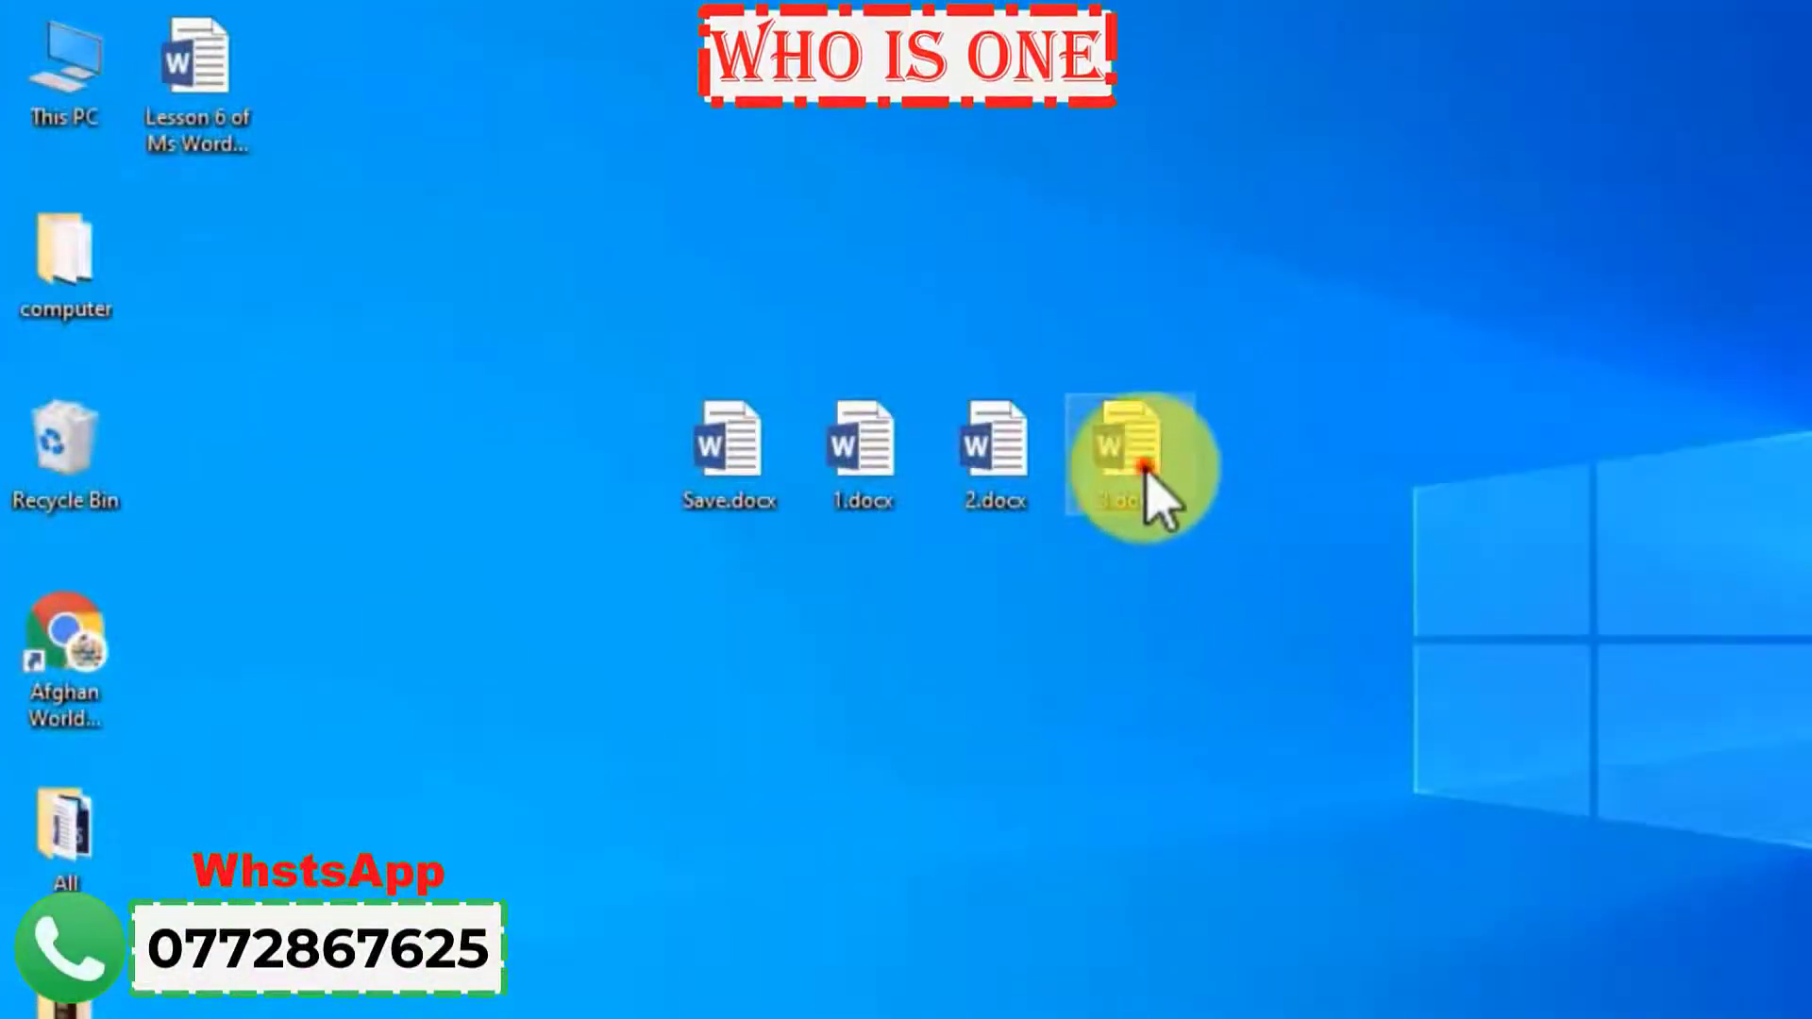
- Reopen 3.docx, entering only the modify password to open it
{"action": "double_click", "coordinate": [1145, 467]}
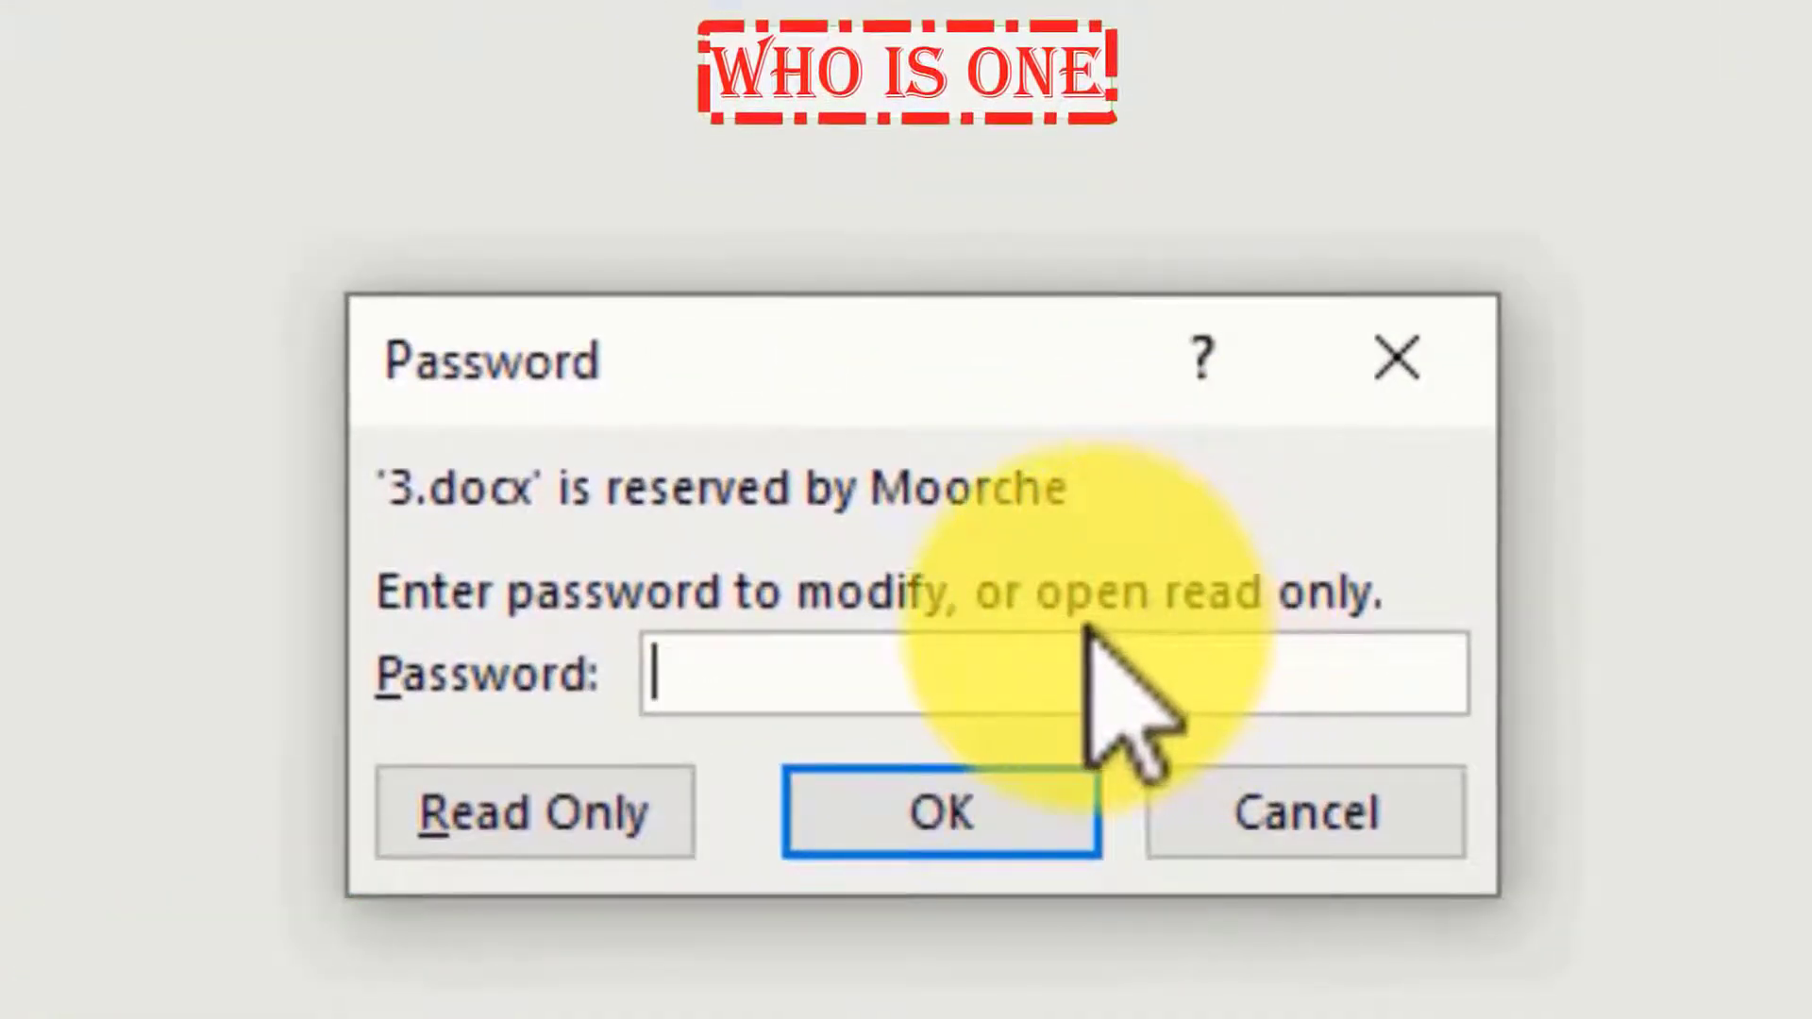
{"action": "left_click", "coordinate": [817, 590]}
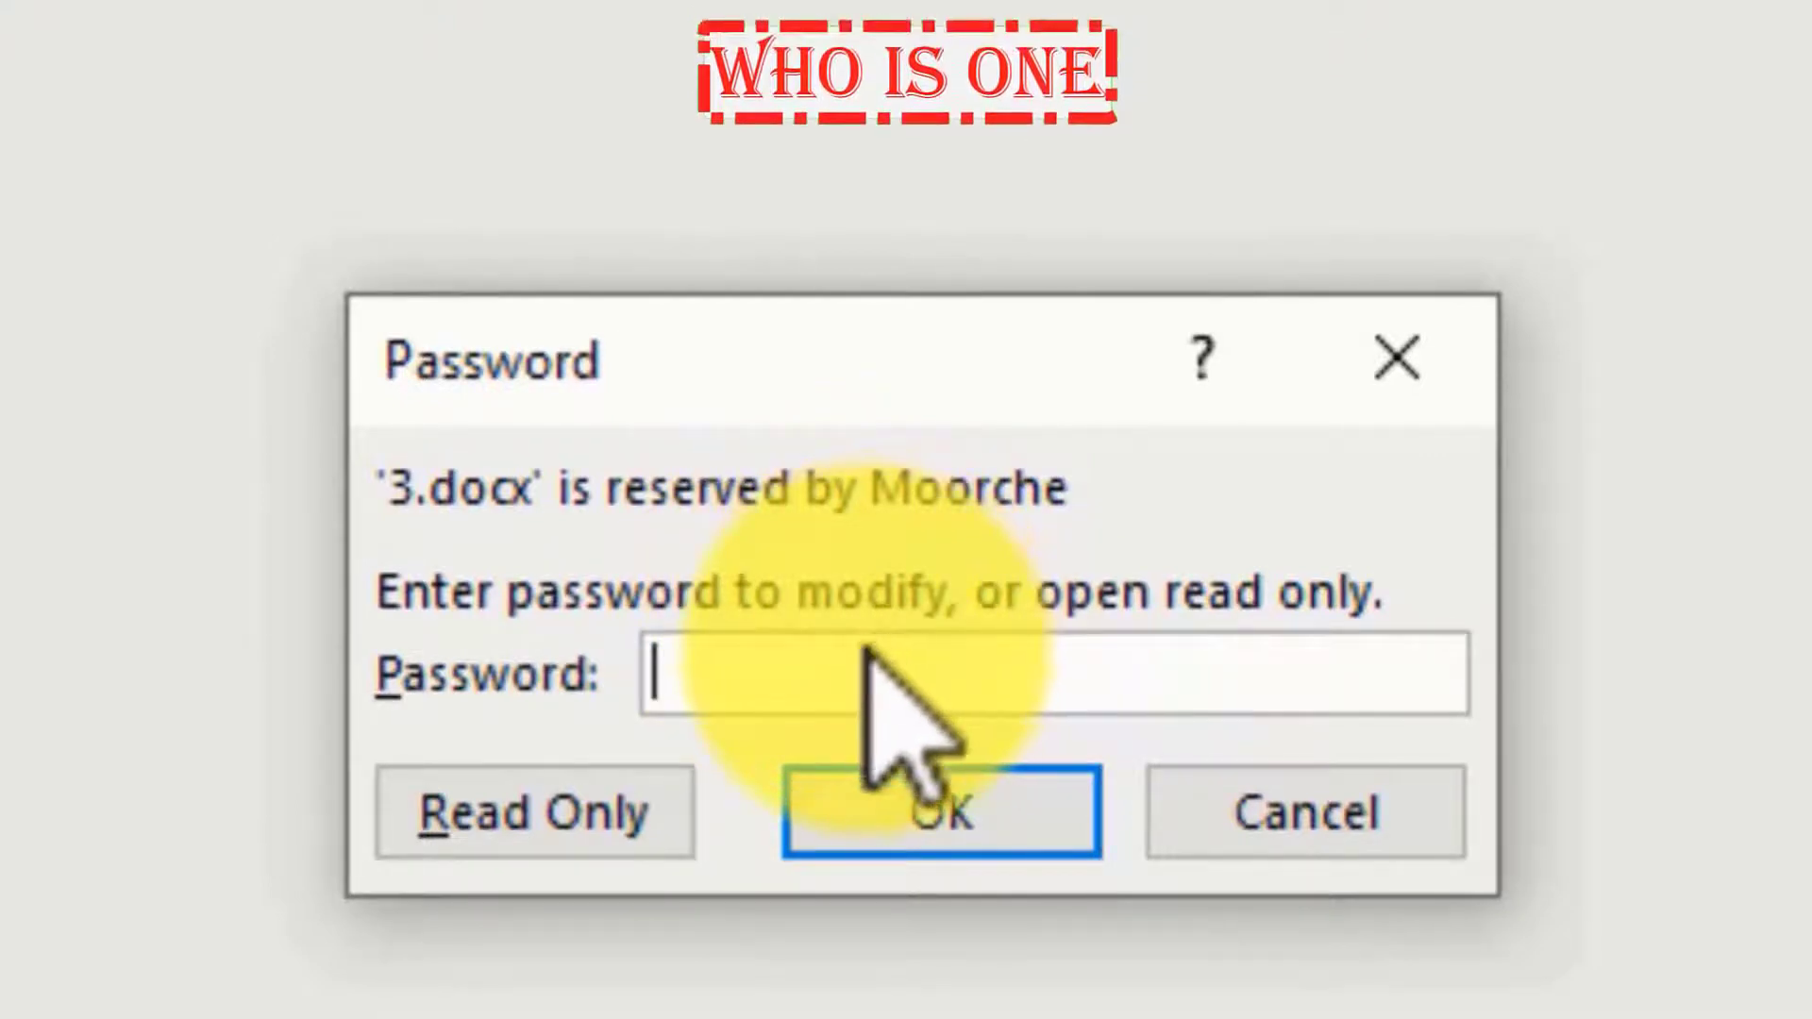
{"action": "left_click", "coordinate": [818, 823]}
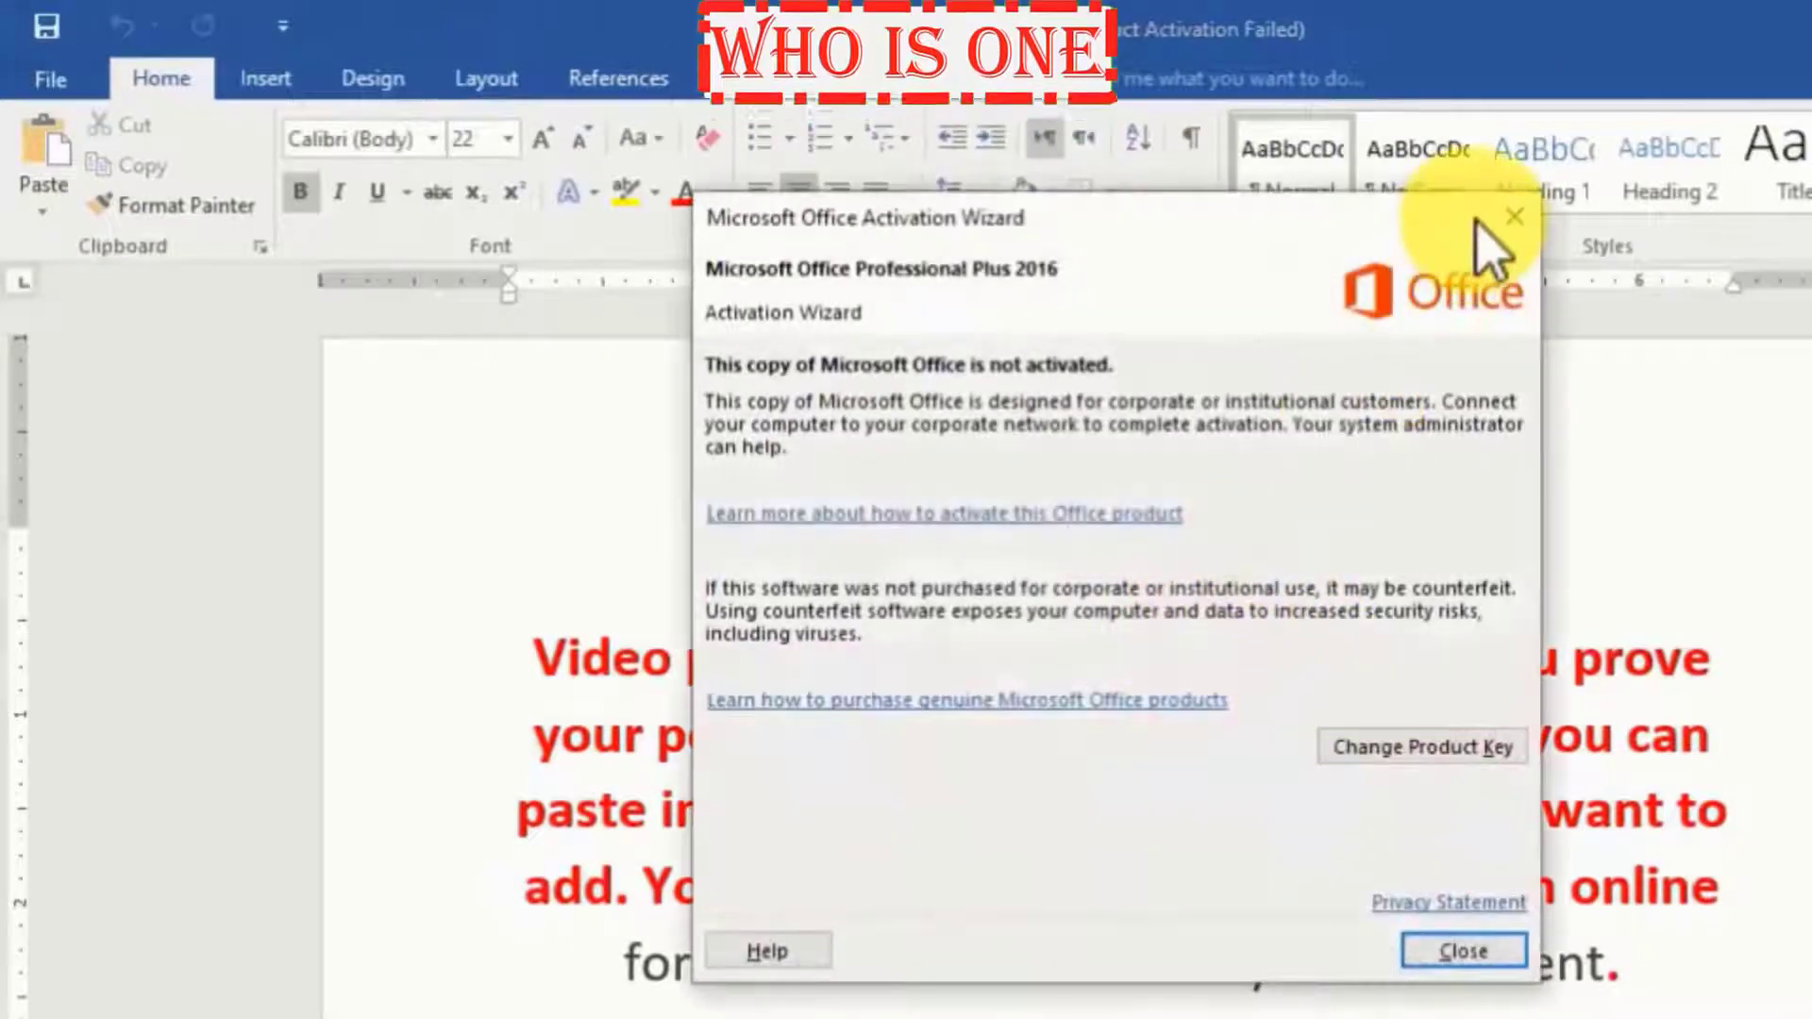
- Encrypt 3.docx with a new open password, entering and confirming it
{"action": "left_click", "coordinate": [1498, 219]}
{"action": "left_click", "coordinate": [52, 85]}
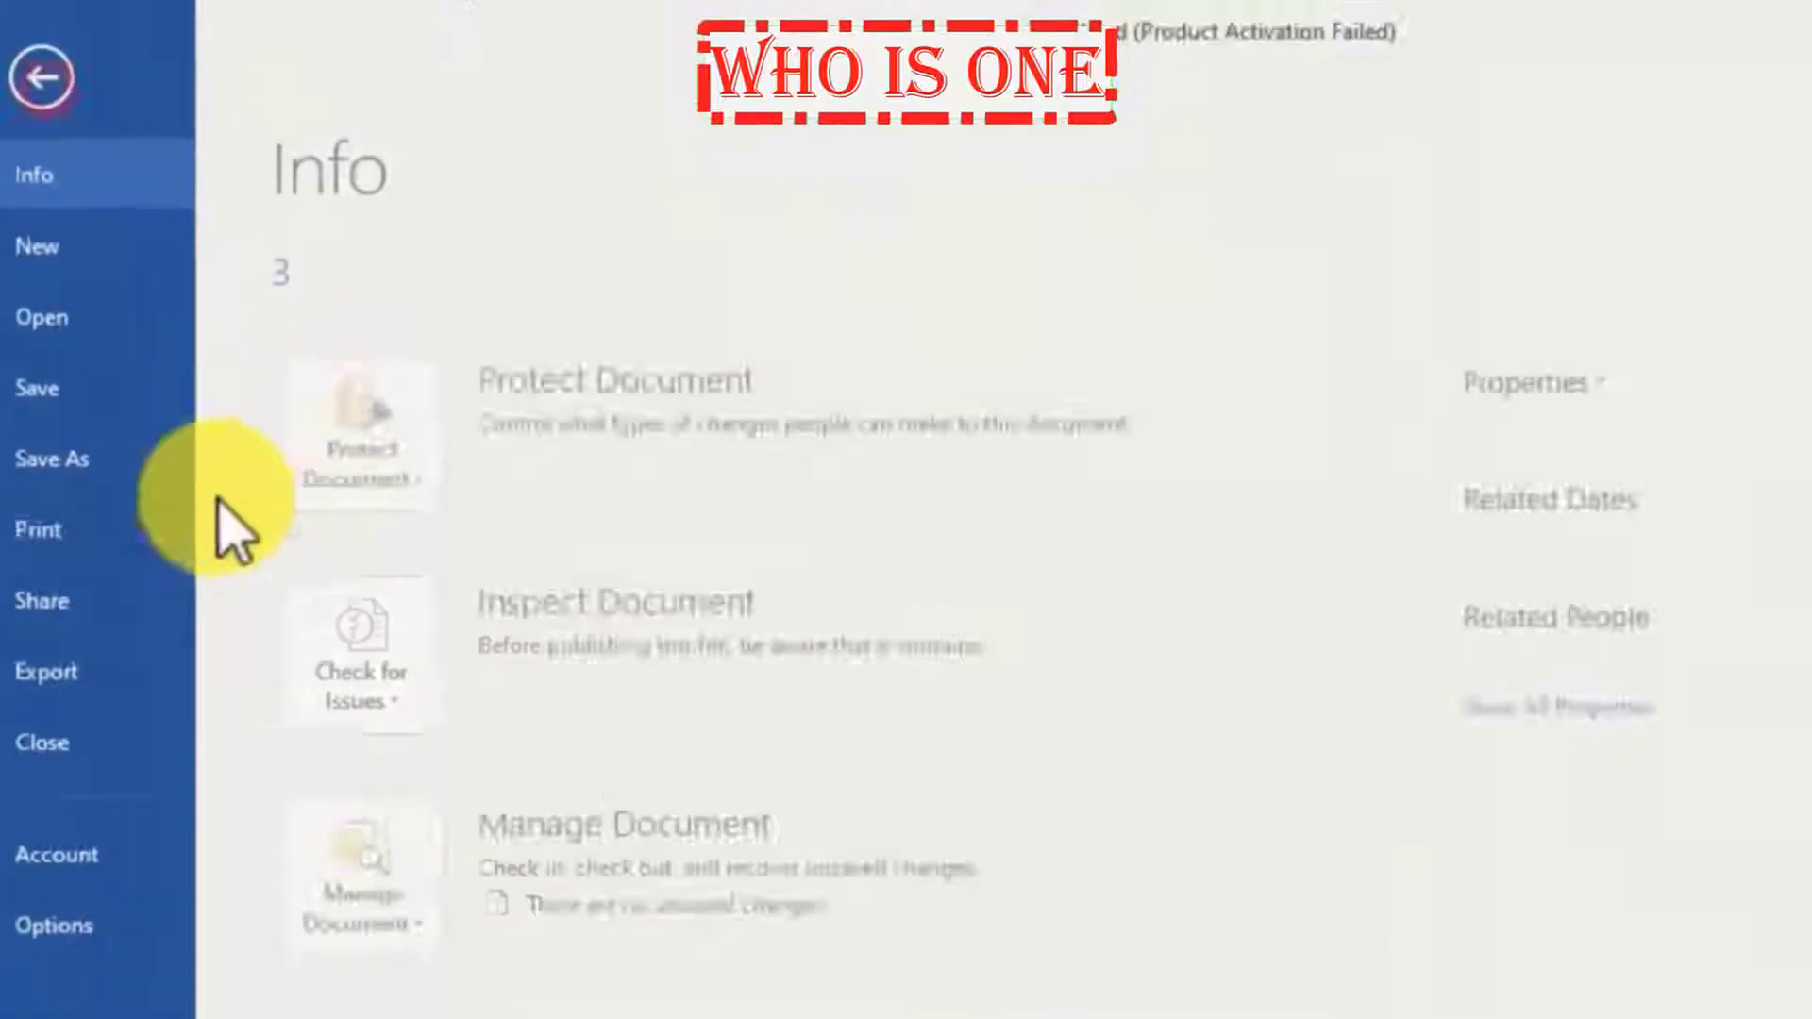
{"action": "left_click", "coordinate": [416, 416]}
{"action": "left_click", "coordinate": [425, 632]}
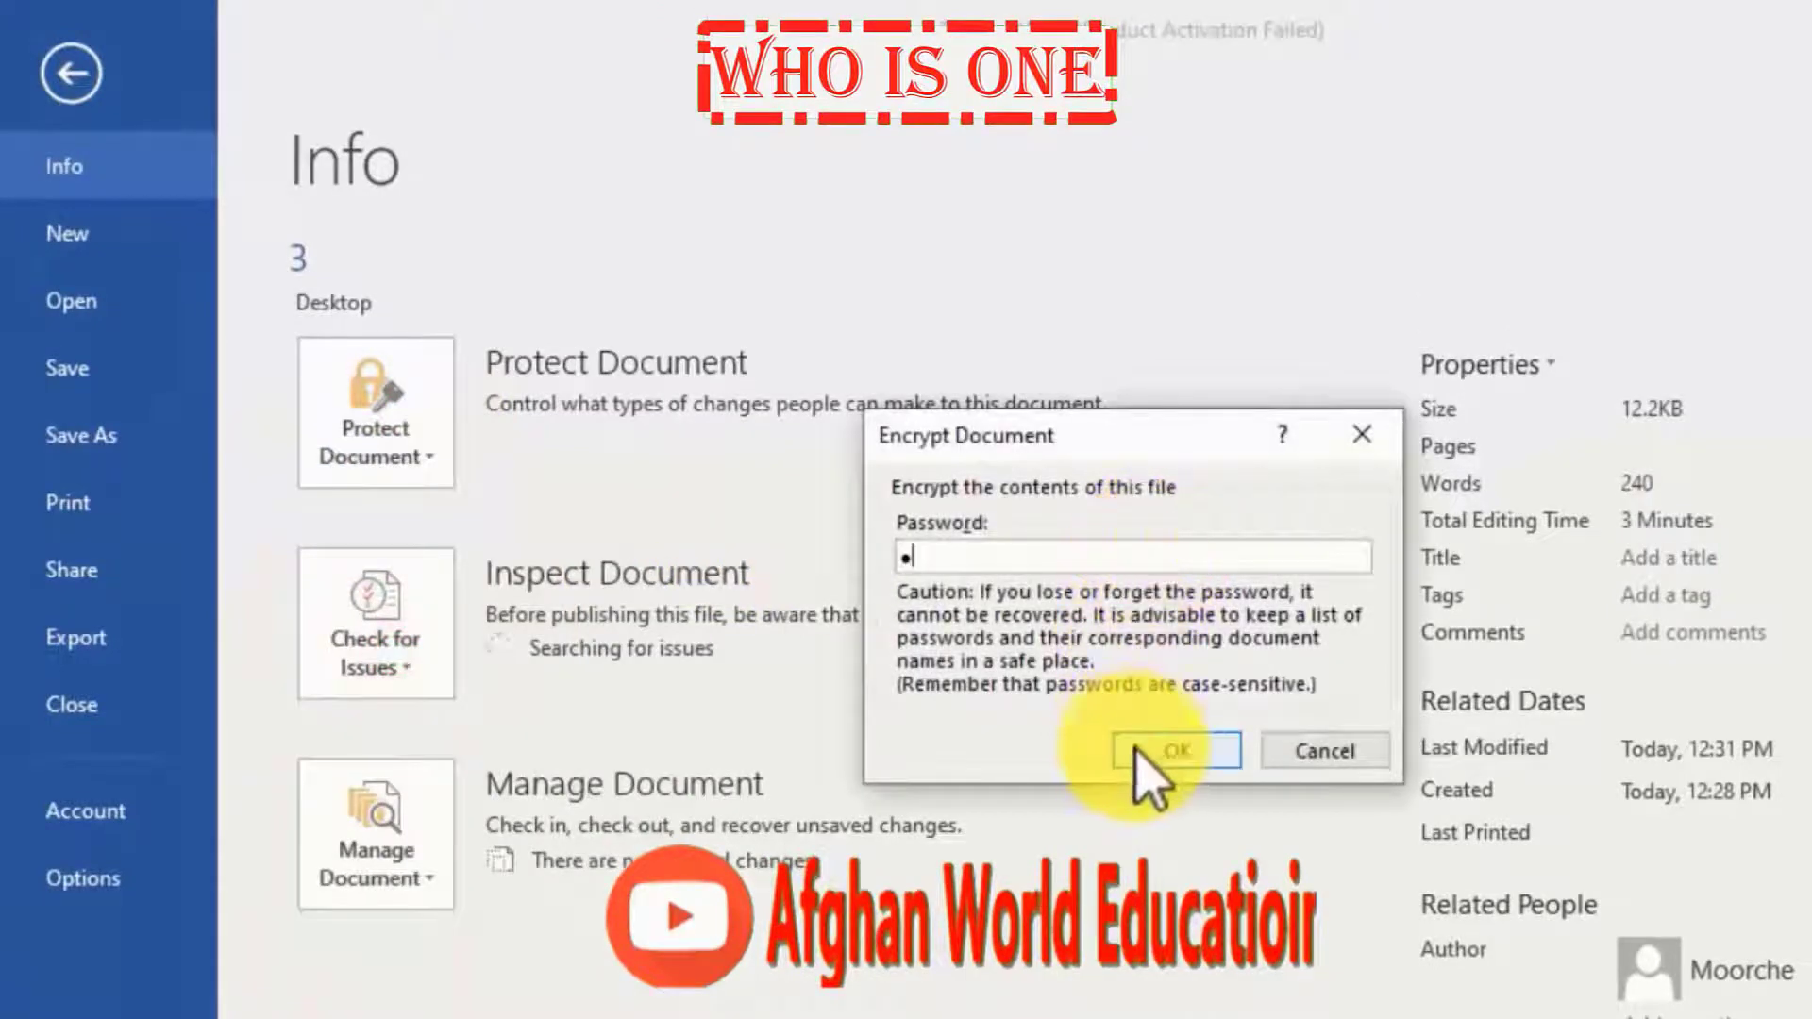
{"action": "left_click", "coordinate": [1135, 748]}
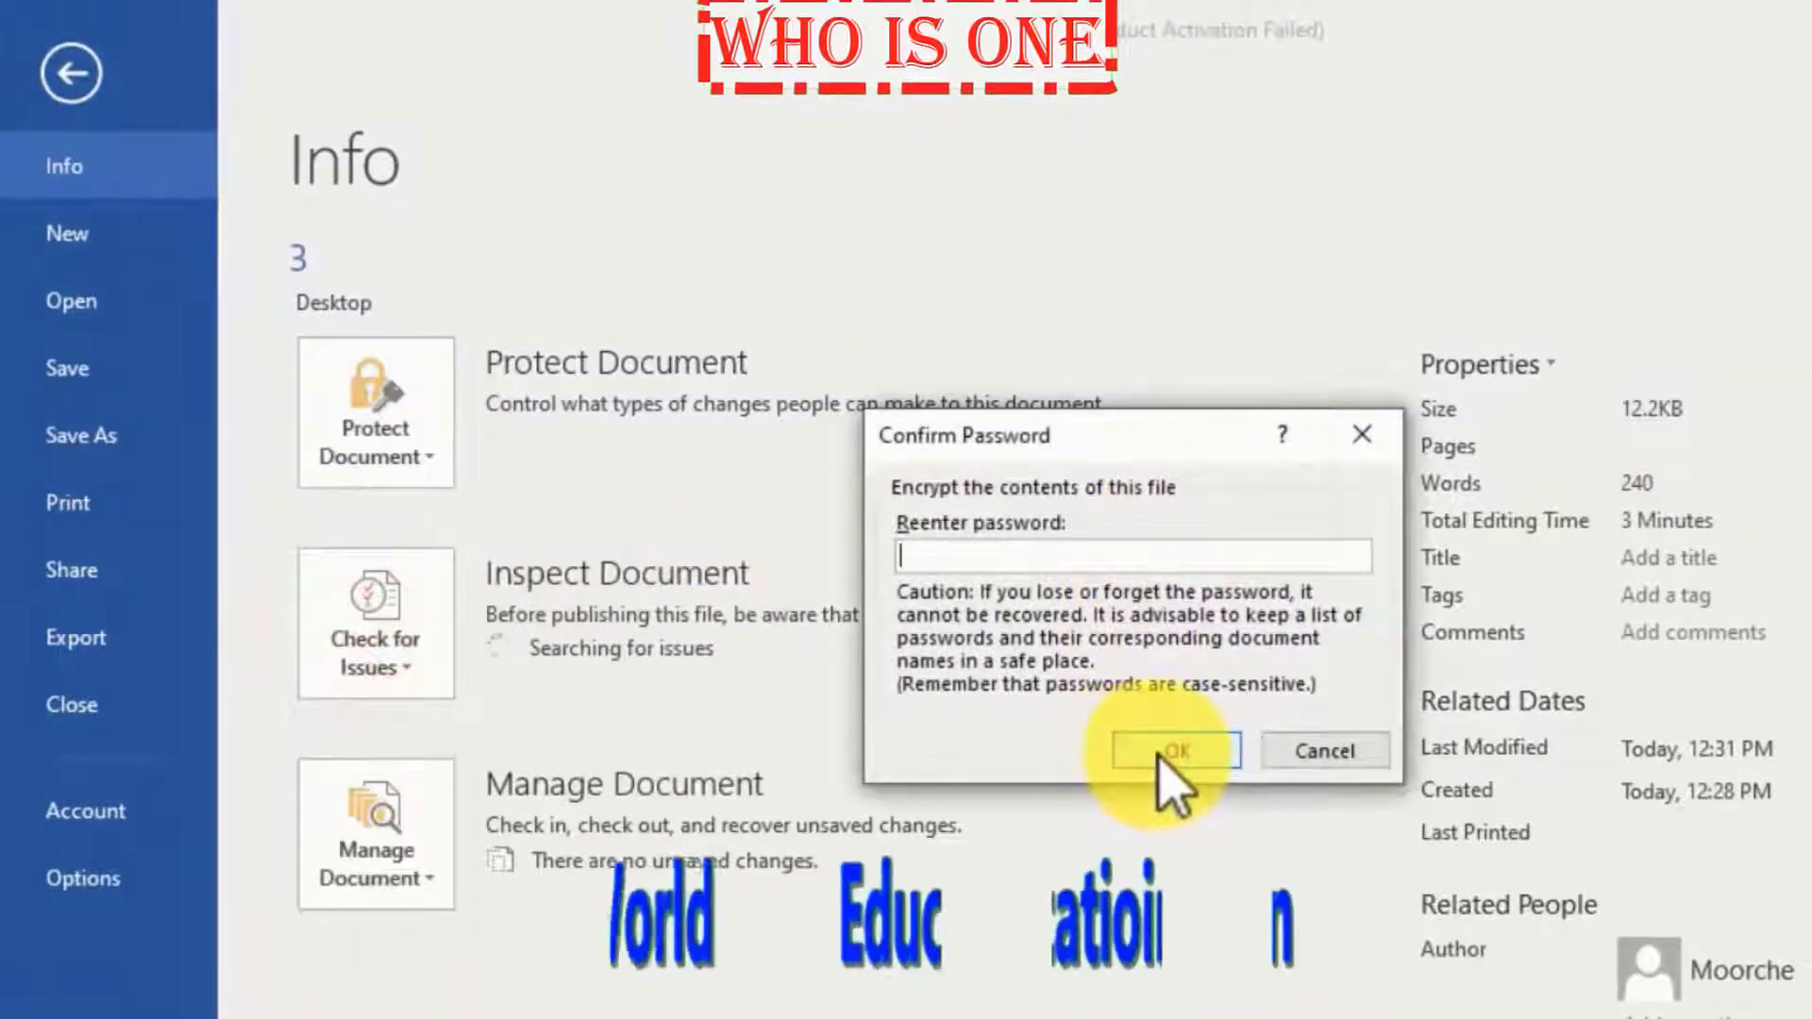
{"action": "left_click", "coordinate": [1159, 753]}
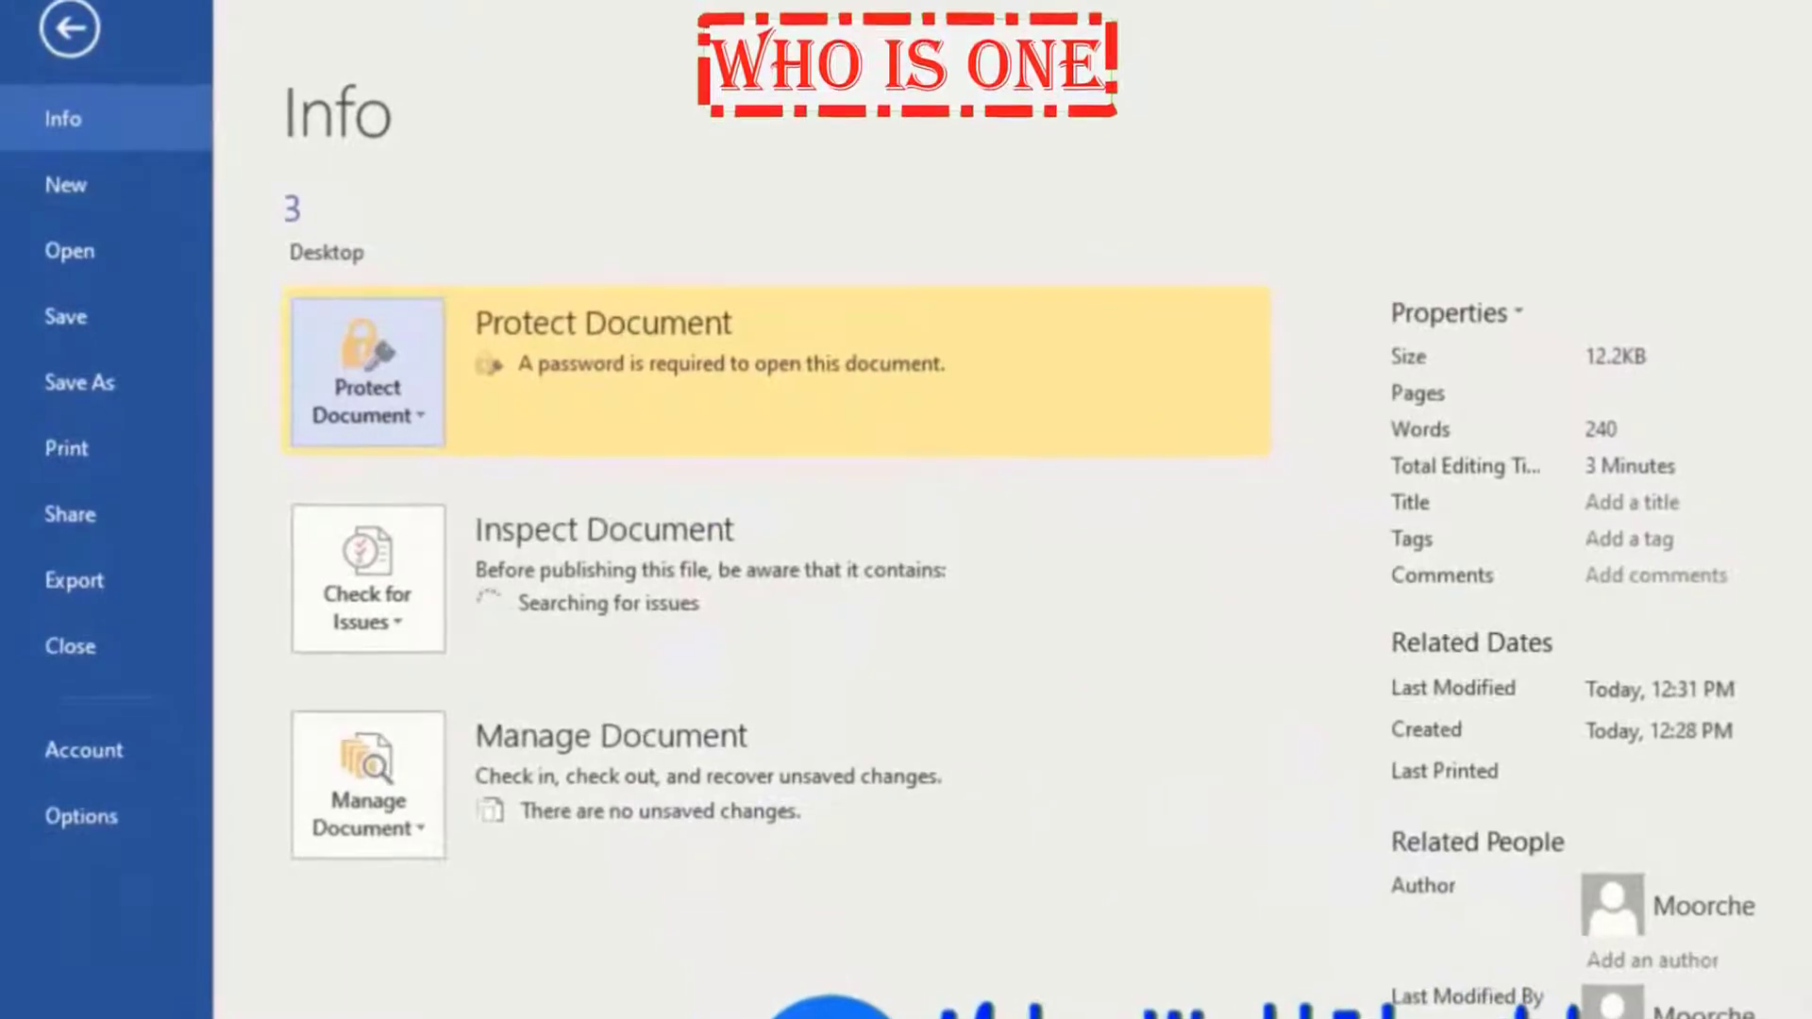
- Save and close 3.docx, reopen it past both password prompts, and view its Info page
{"action": "left_click", "coordinate": [71, 656]}
{"action": "left_click", "coordinate": [992, 630]}
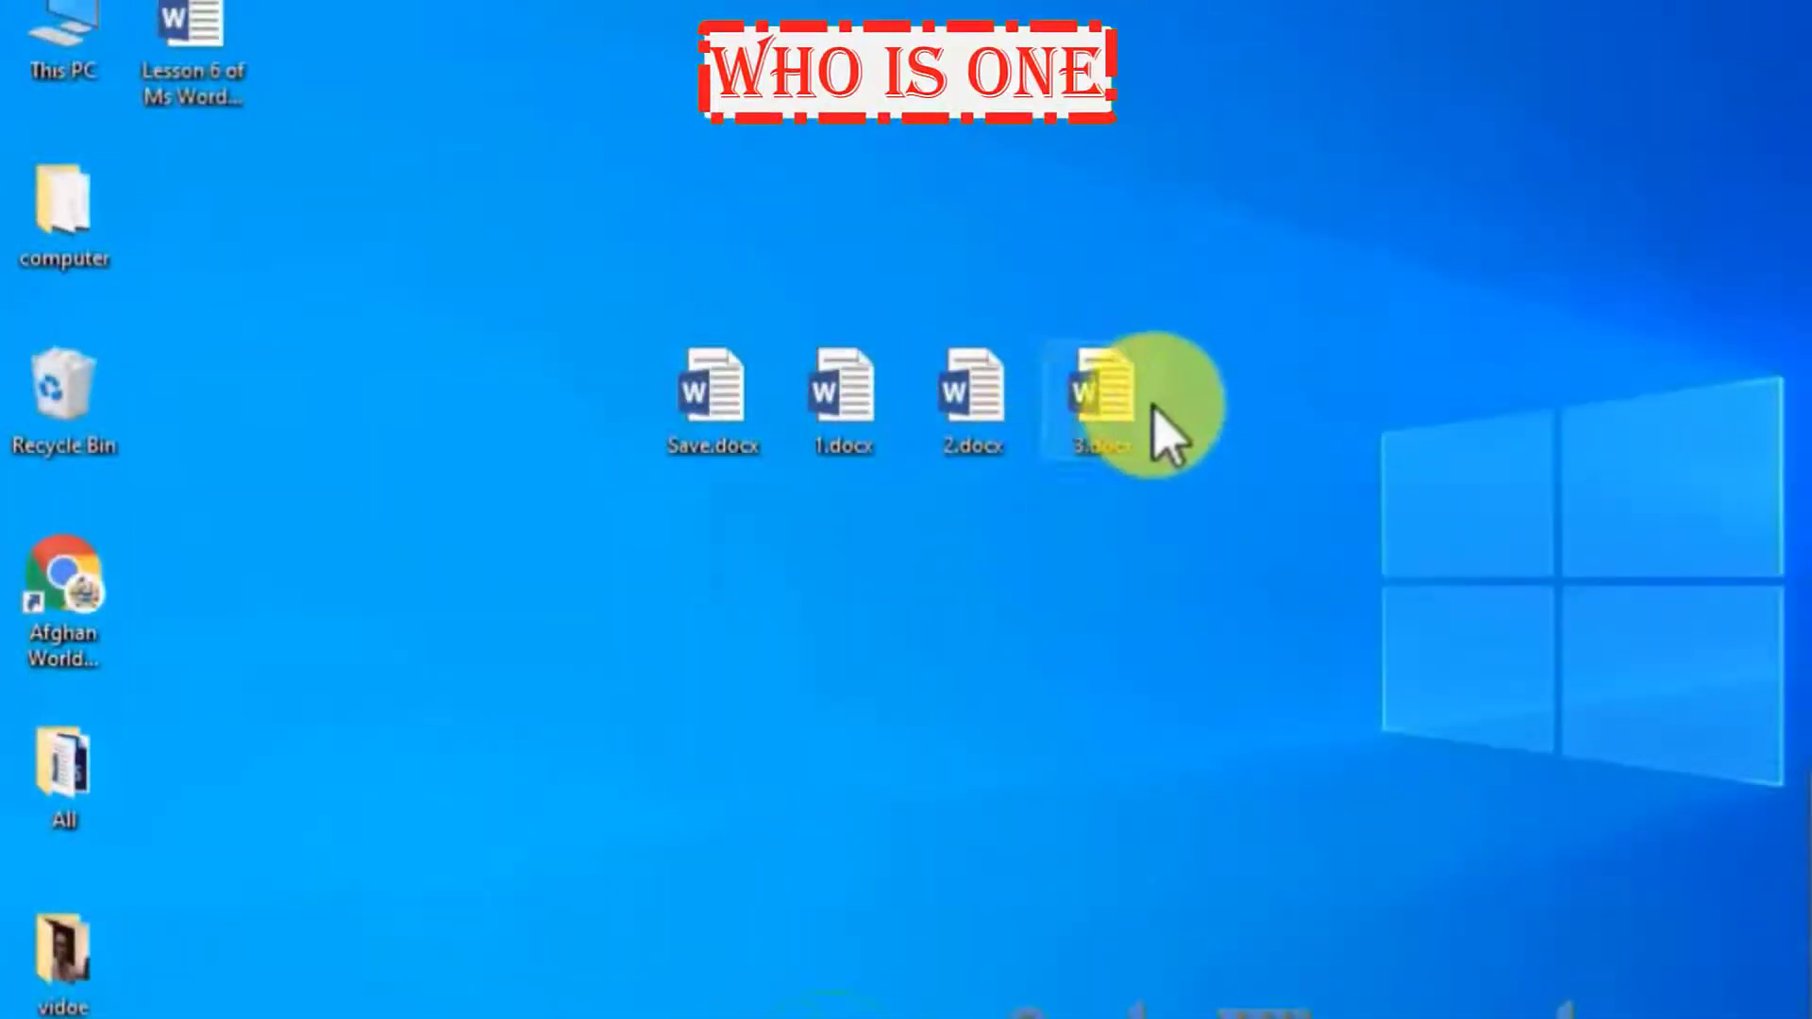
{"action": "double_click", "coordinate": [1119, 394]}
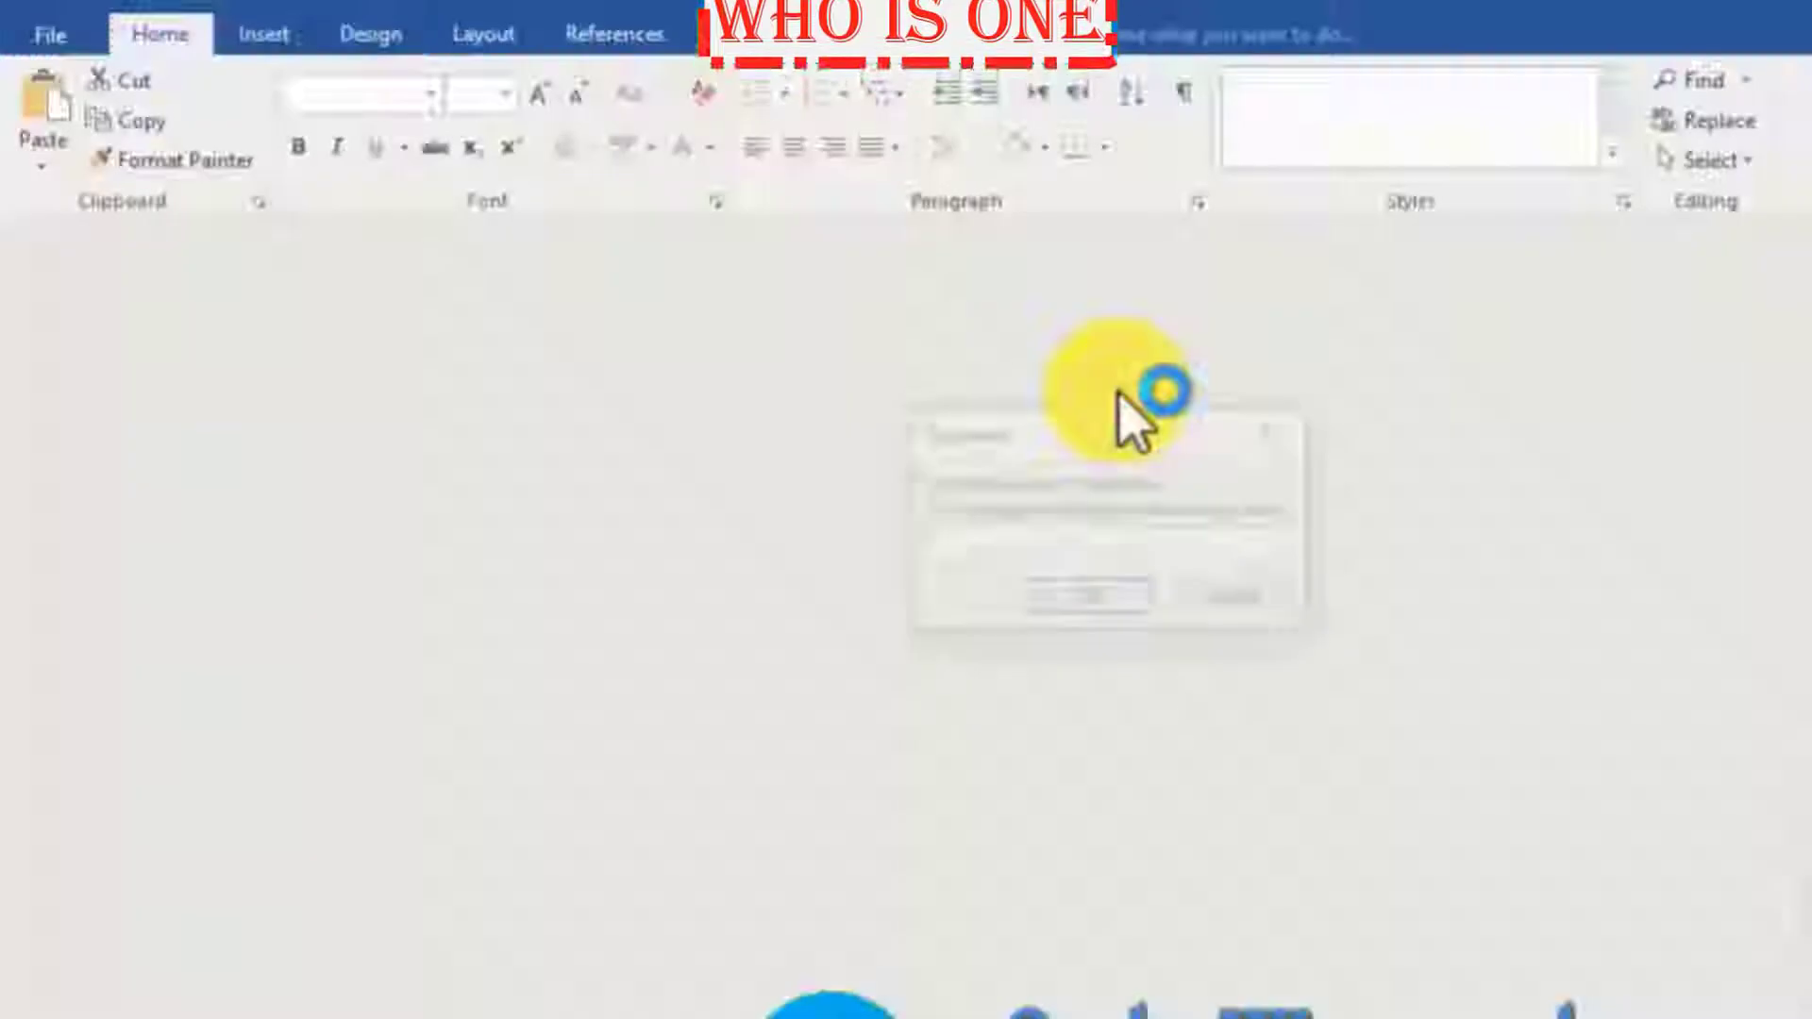
{"action": "left_click", "coordinate": [1085, 601]}
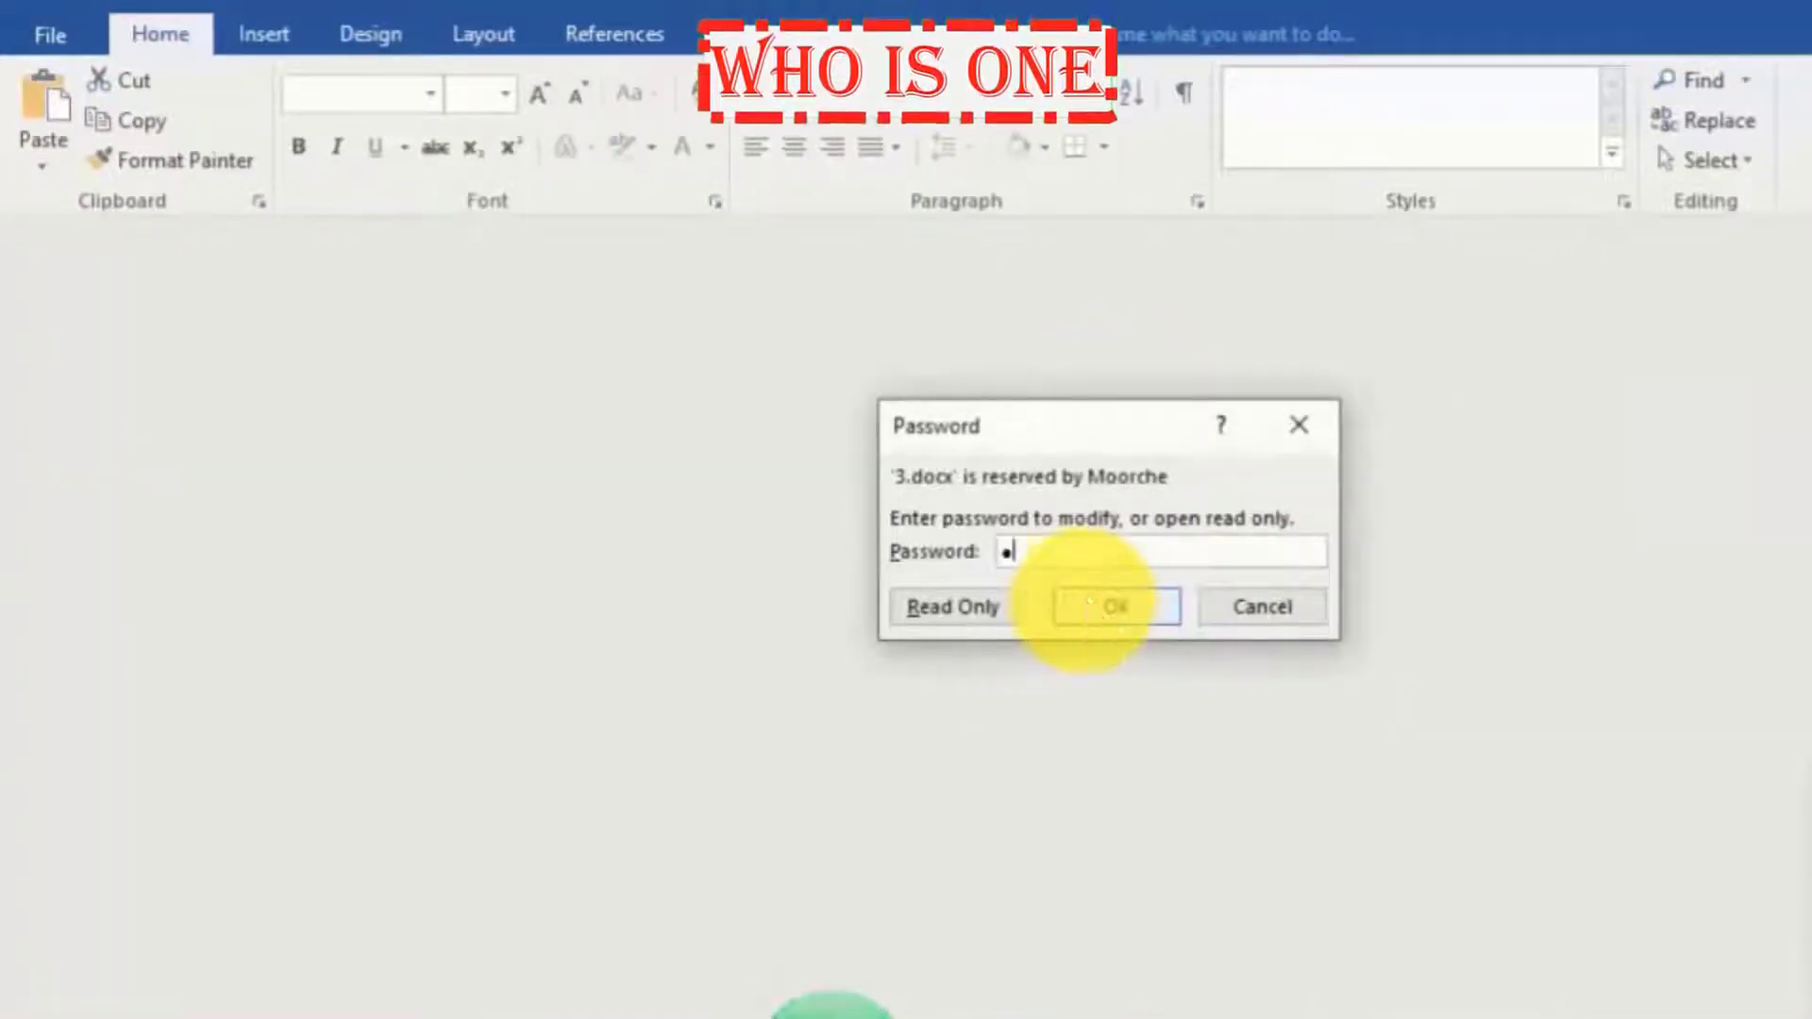
{"action": "left_click", "coordinate": [1088, 604]}
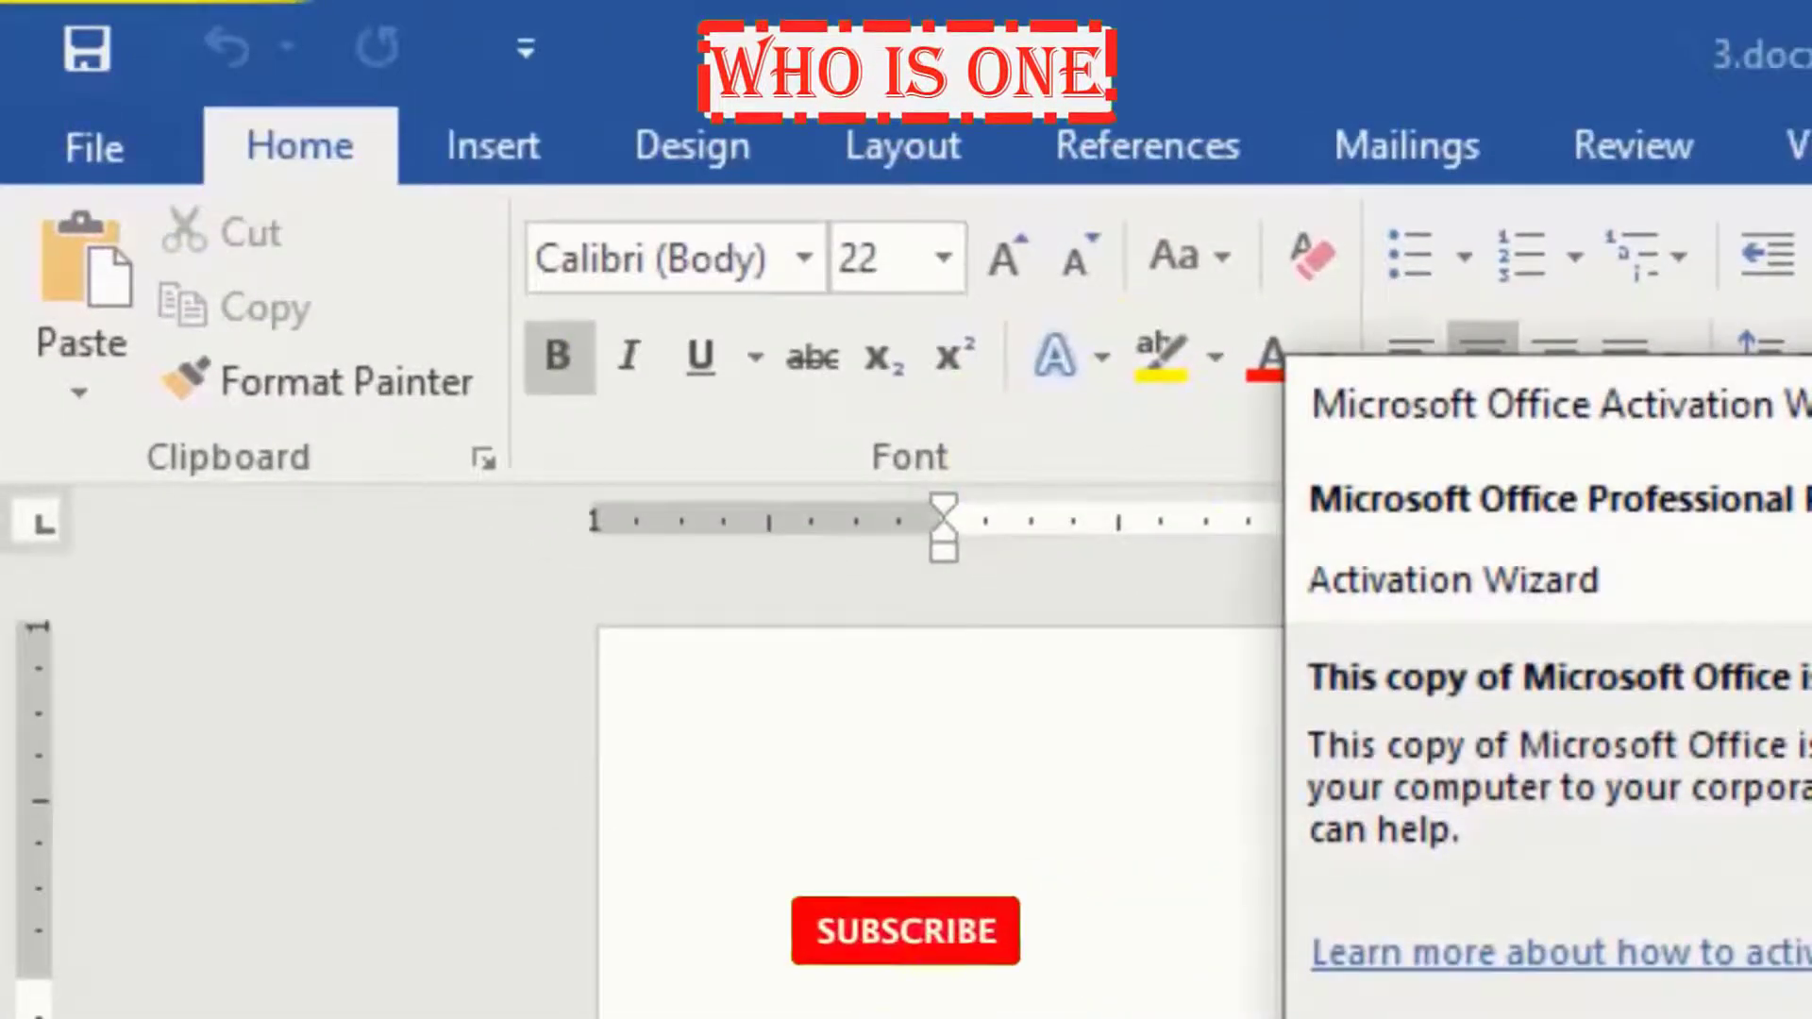
{"action": "left_click", "coordinate": [95, 148]}
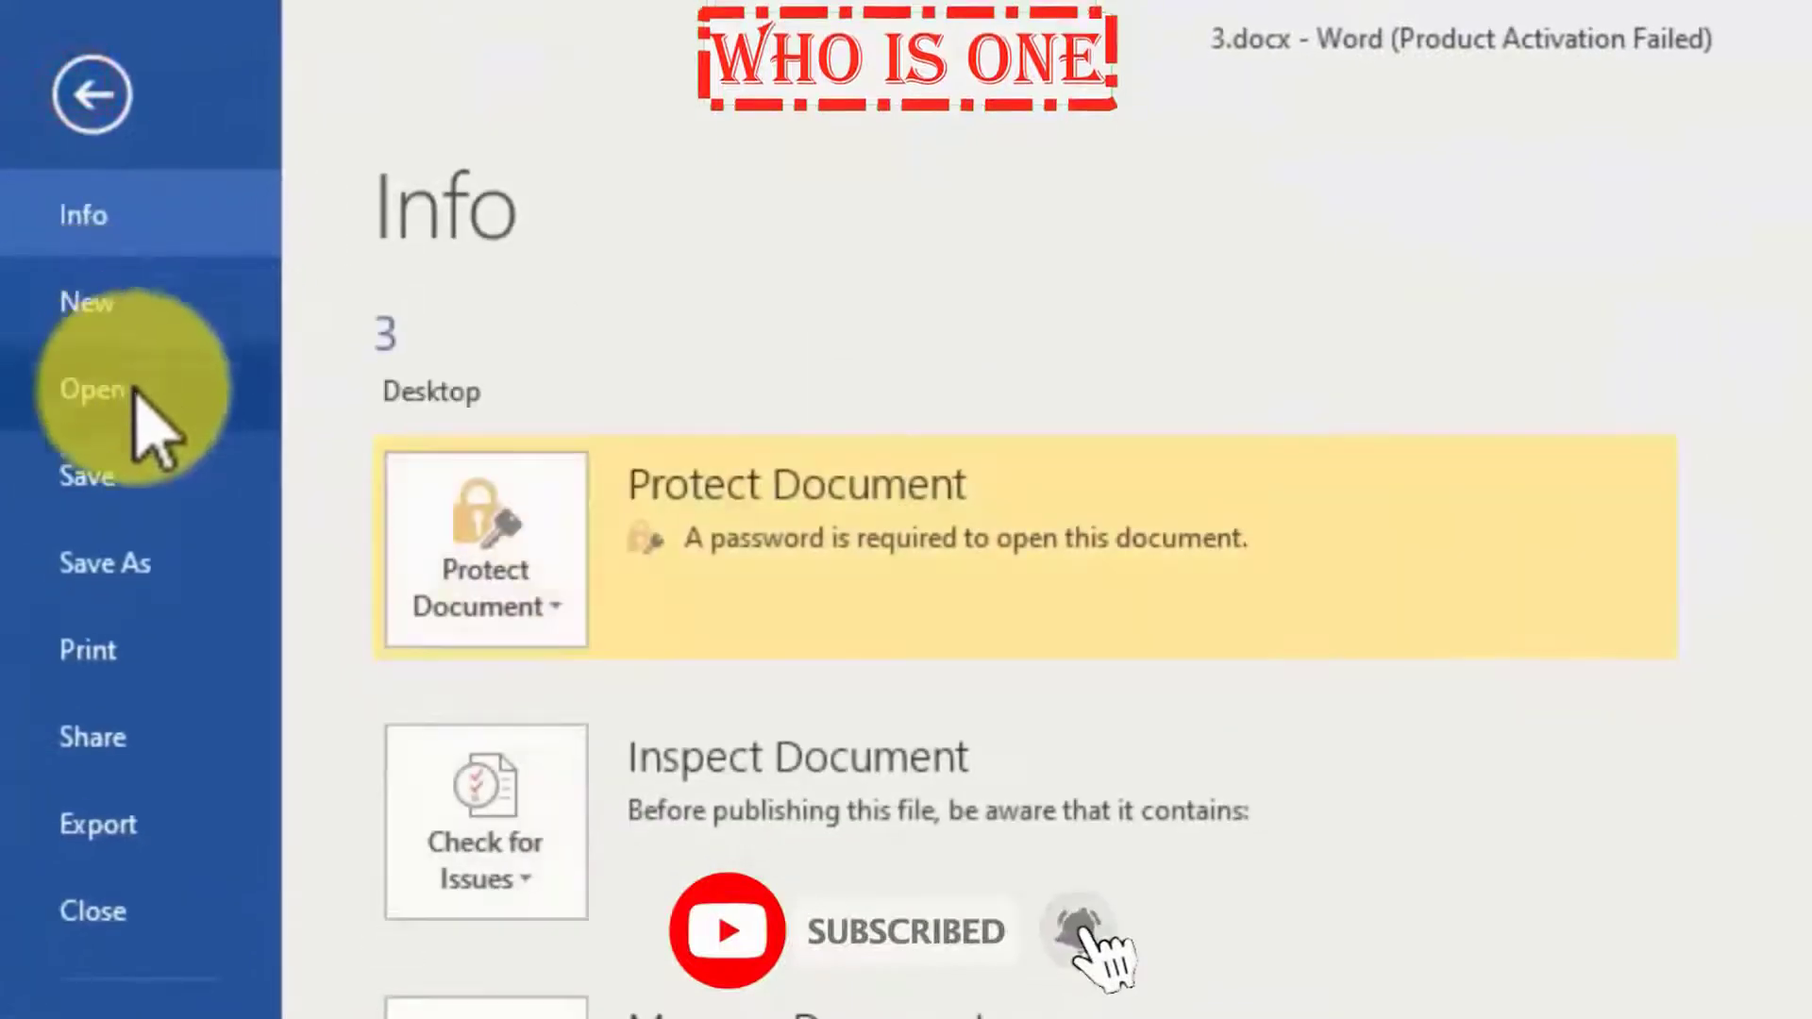
- Clear the password to modify in 3.docx's Save As General Options
{"action": "left_click", "coordinate": [113, 563]}
{"action": "left_click", "coordinate": [599, 715]}
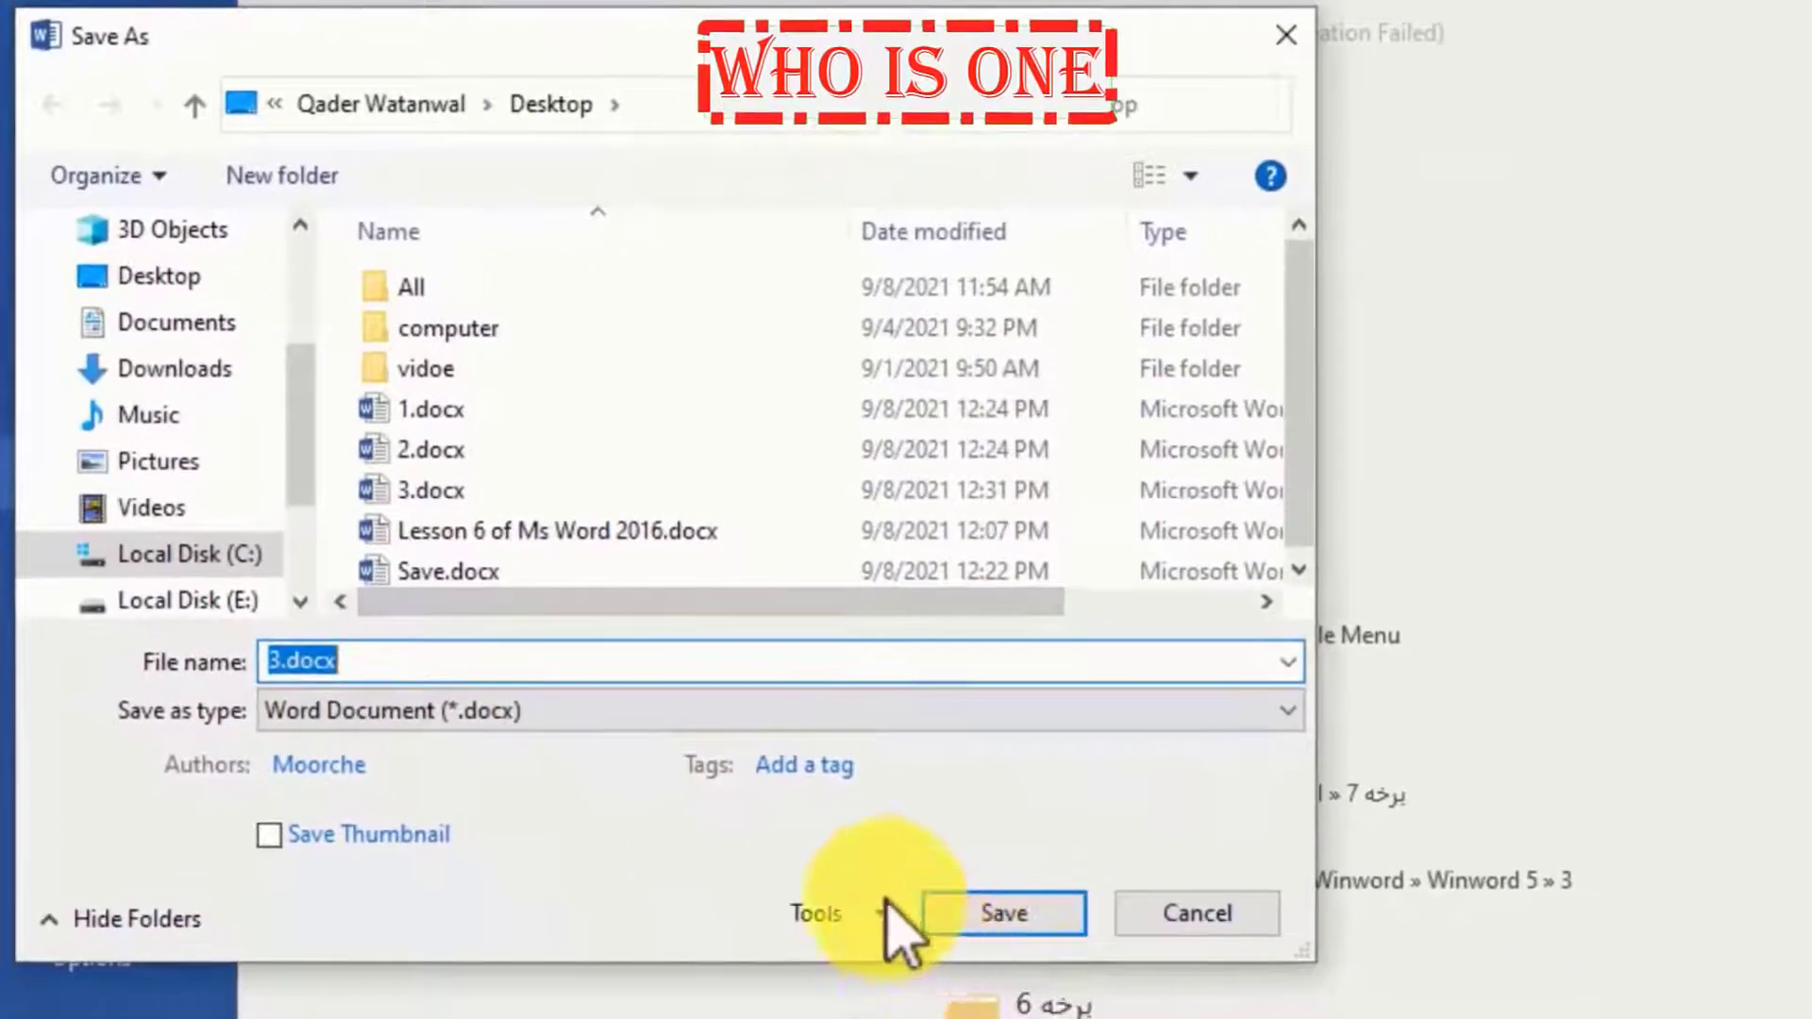
{"action": "left_click", "coordinate": [882, 911]}
{"action": "left_click", "coordinate": [917, 1014]}
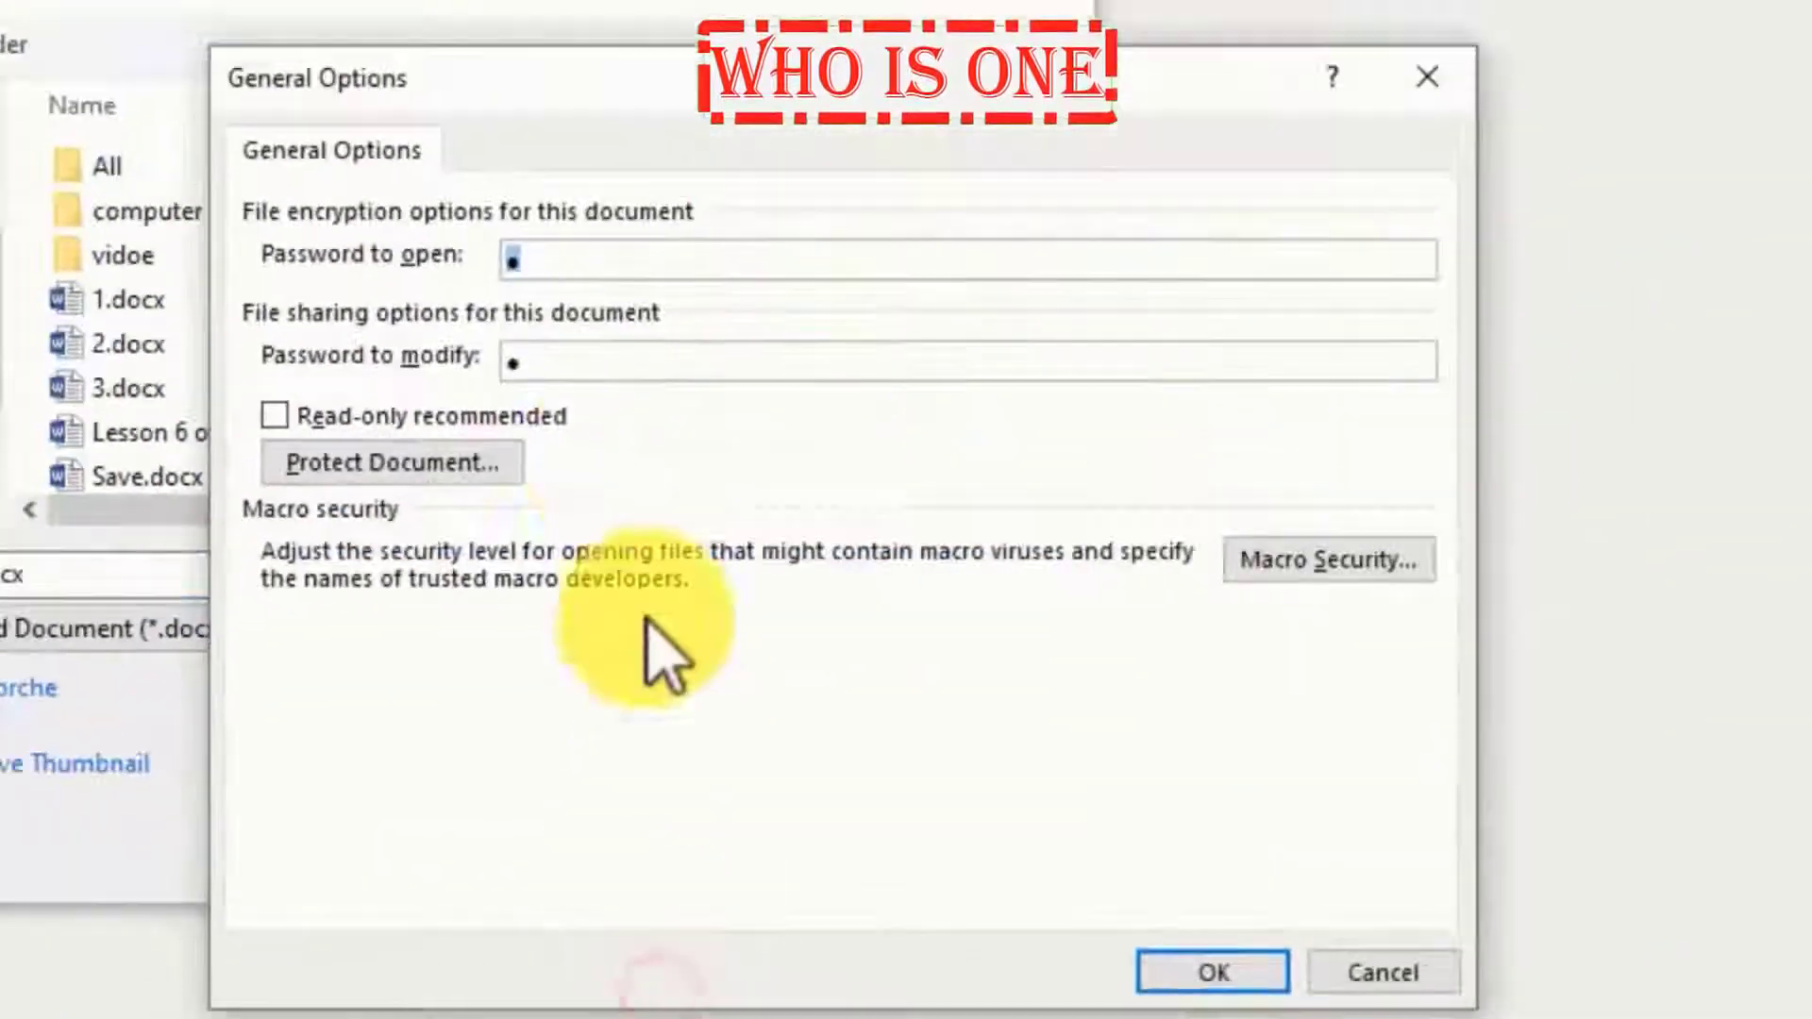
{"action": "left_click", "coordinate": [580, 257]}
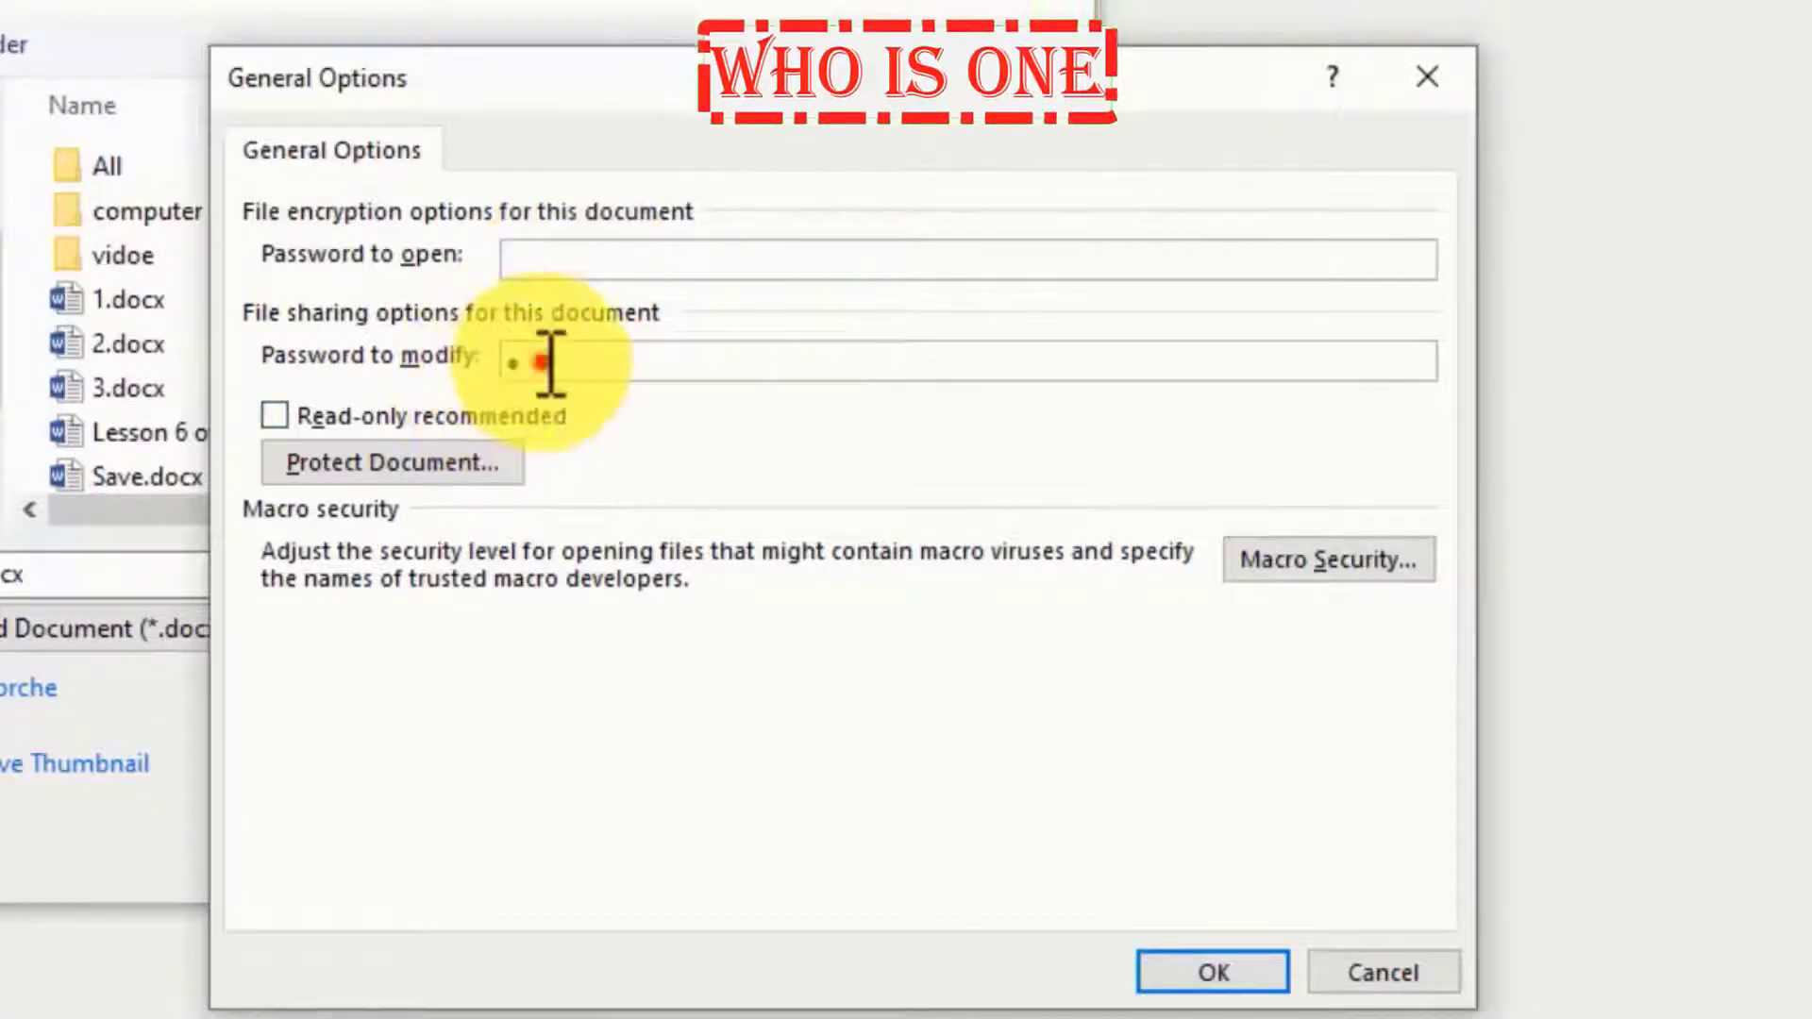
{"action": "key", "text": "BackSpace"}
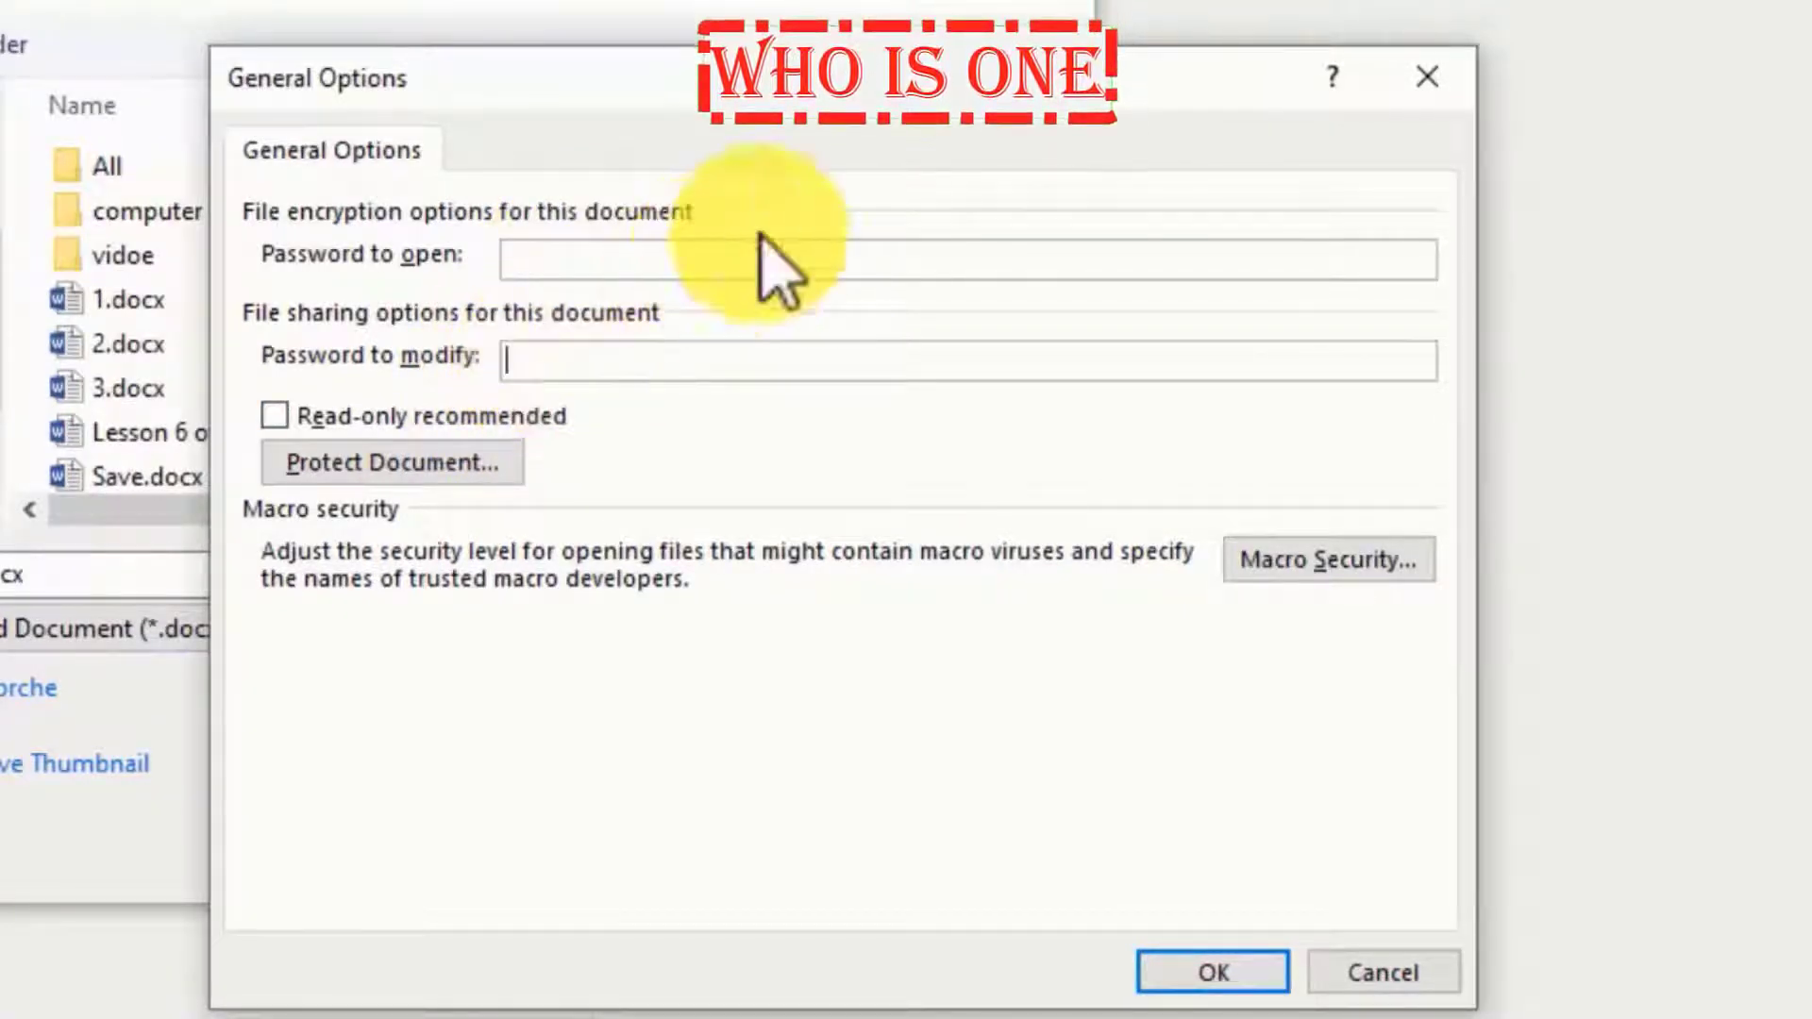
- Save 3.docx with both password fields blank and close Word
{"action": "left_click", "coordinate": [1163, 968]}
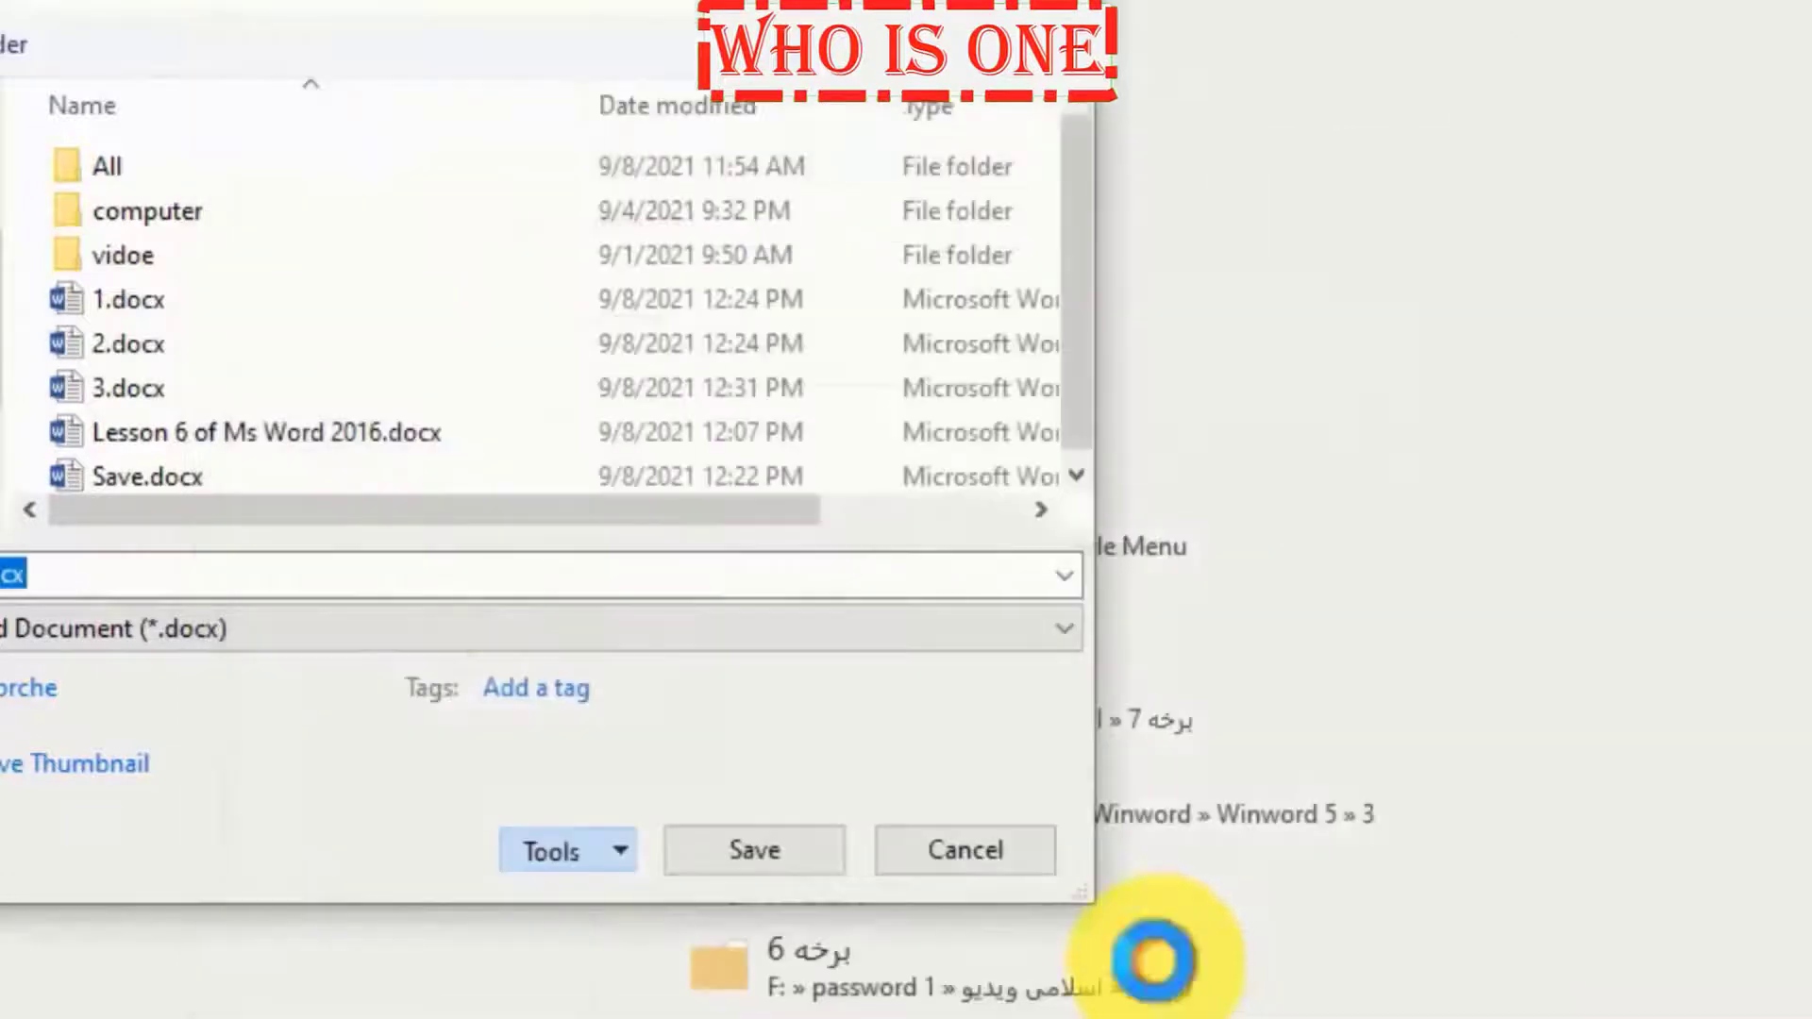
{"action": "left_click", "coordinate": [750, 854]}
{"action": "left_click", "coordinate": [1699, 3]}
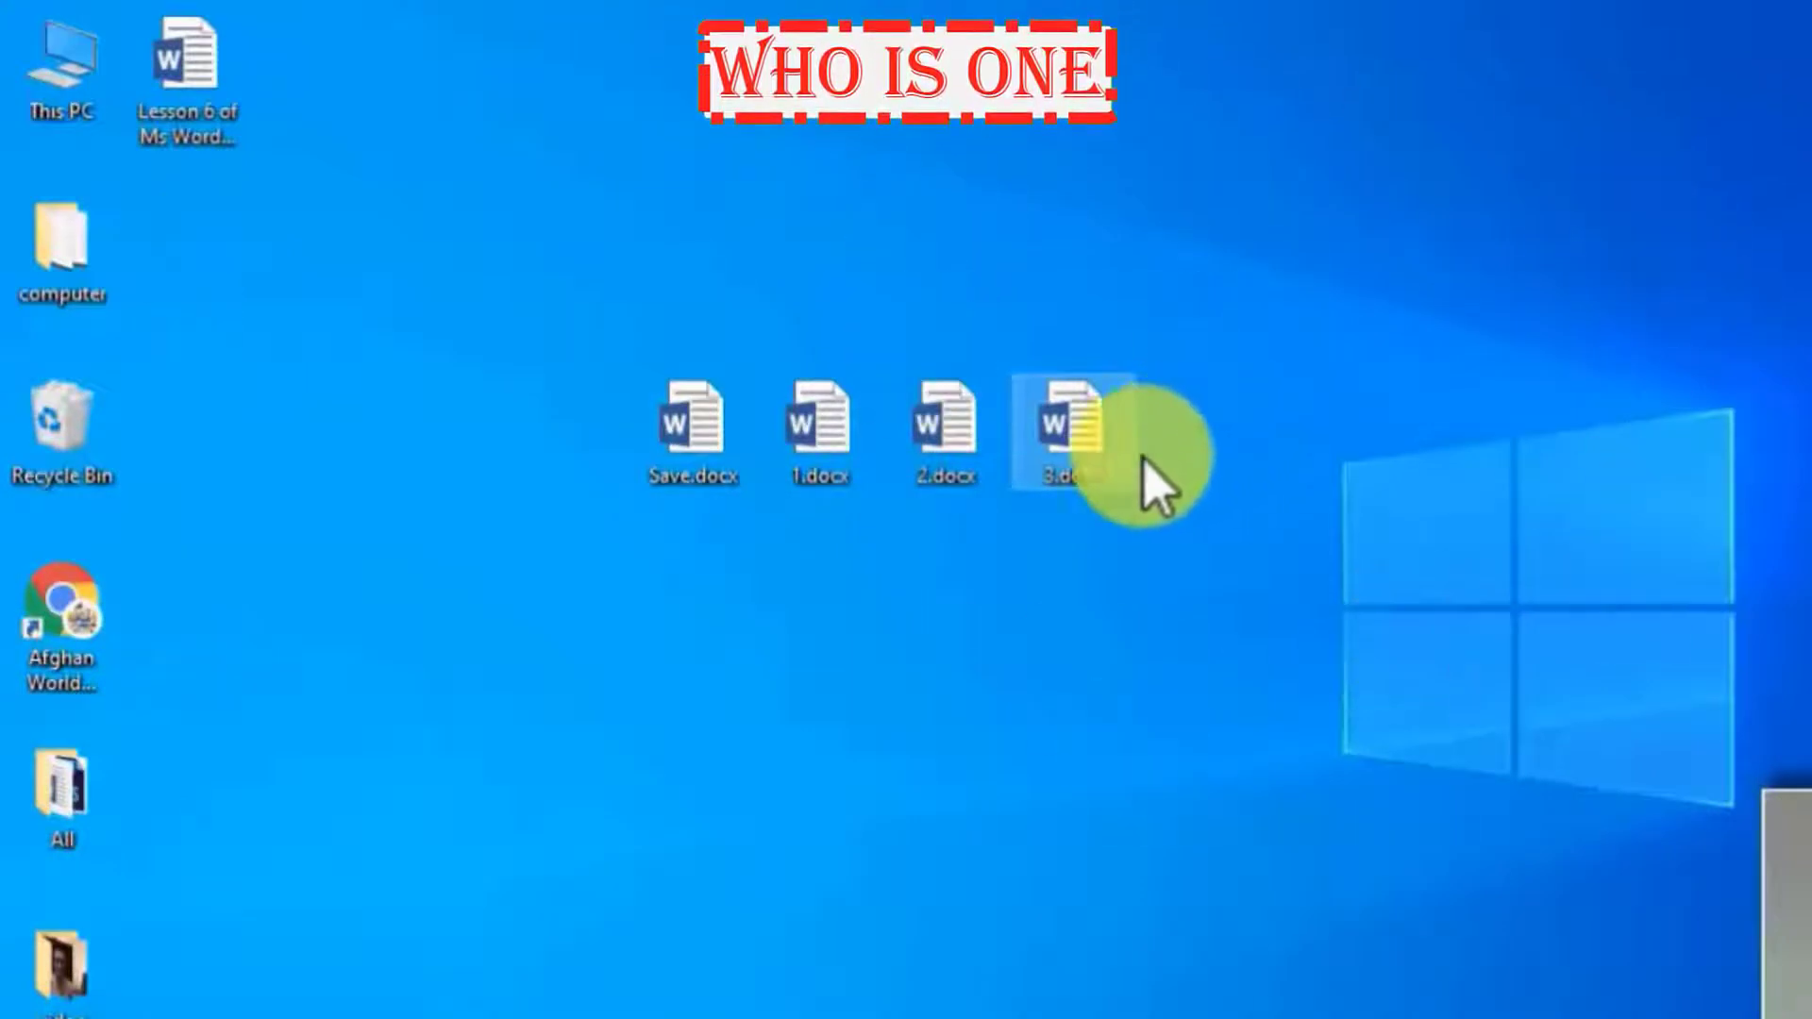
- Reopen 3.docx with no password prompt and scroll through its red Save heading and paragraphs
{"action": "double_click", "coordinate": [1053, 436]}
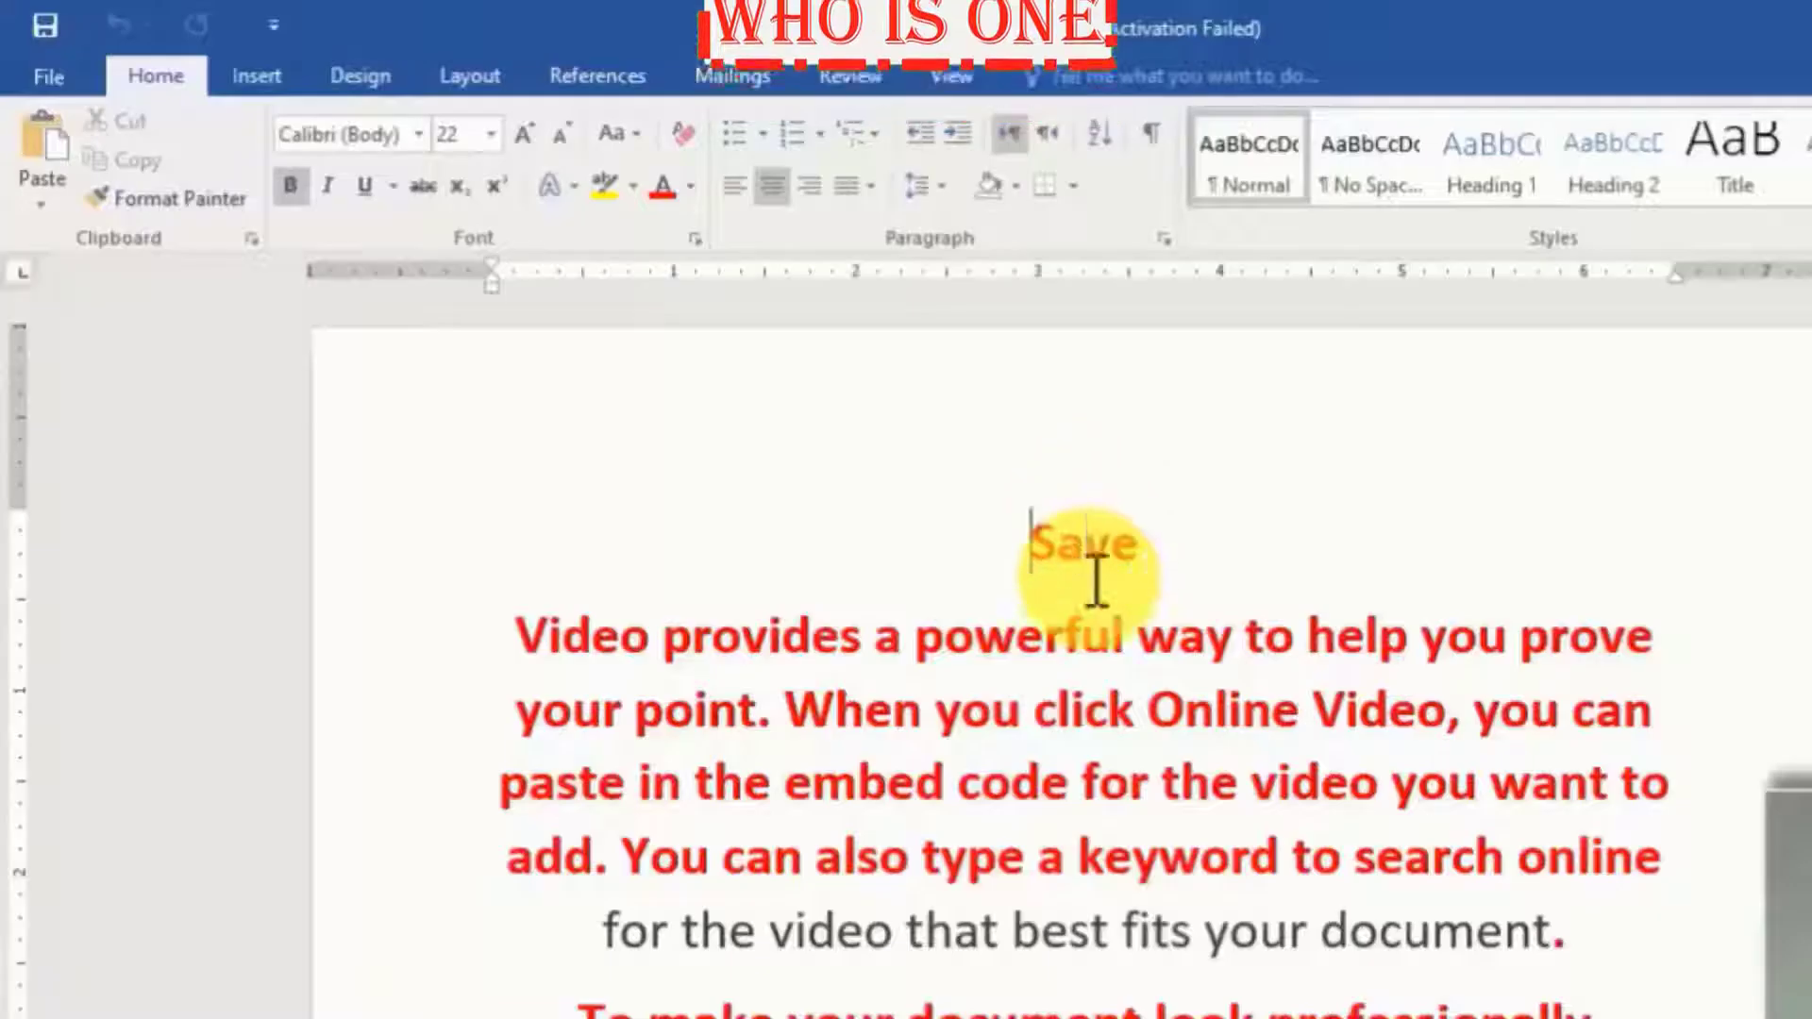
{"action": "left_click", "coordinate": [1461, 209]}
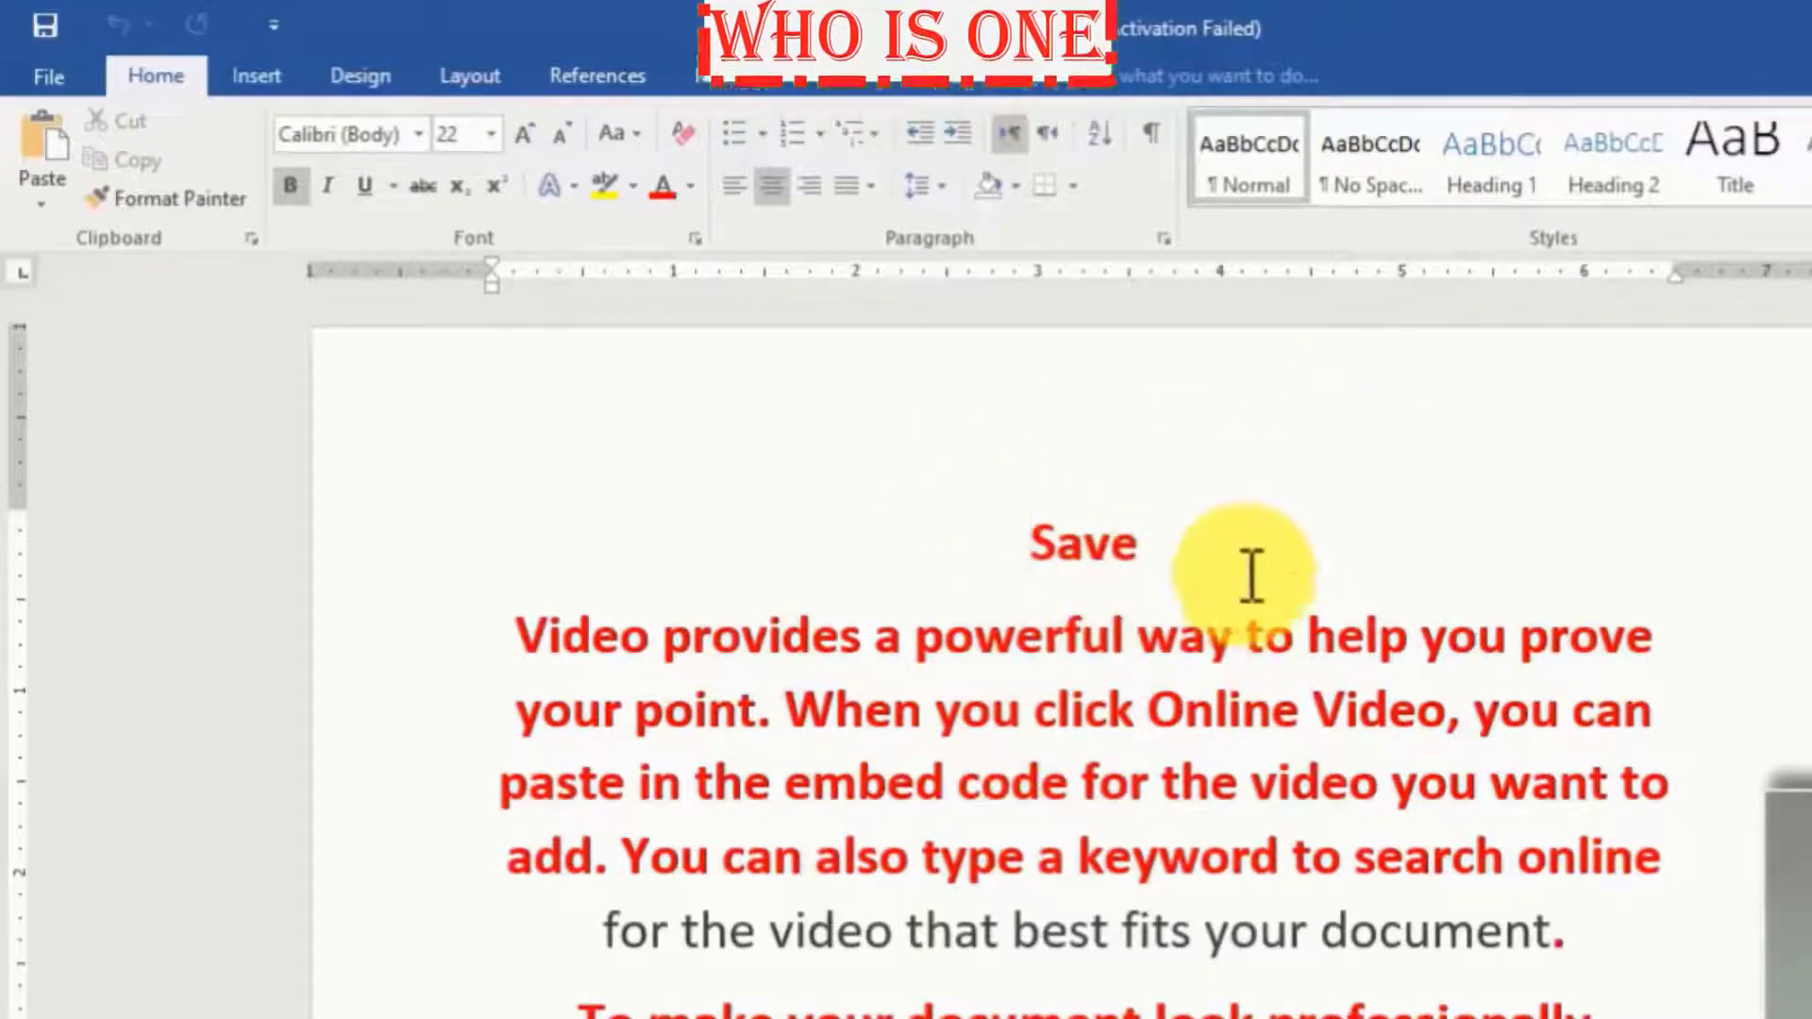
{"action": "scroll", "coordinate": [1003, 505], "scroll_direction": "down", "scroll_amount": 2}
{"action": "scroll", "coordinate": [998, 518], "scroll_direction": "up", "scroll_amount": 2}
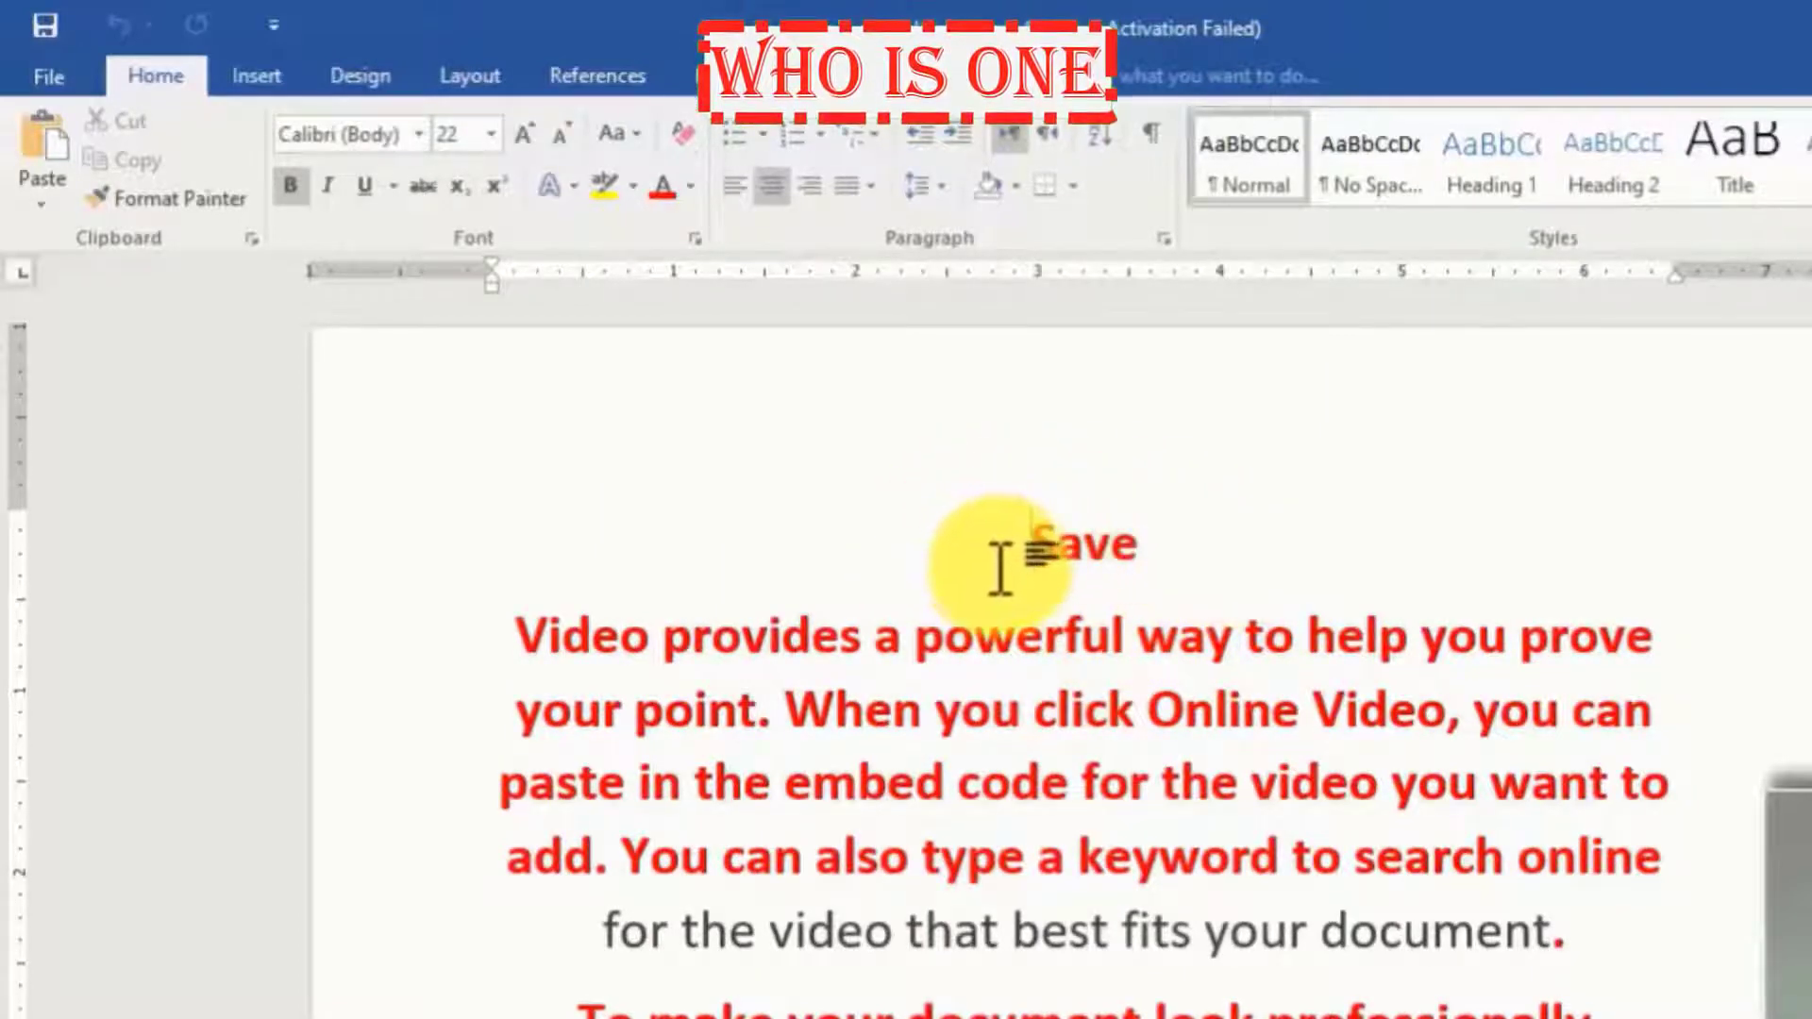
{"action": "scroll", "coordinate": [1132, 486], "scroll_direction": "down", "scroll_amount": 3}
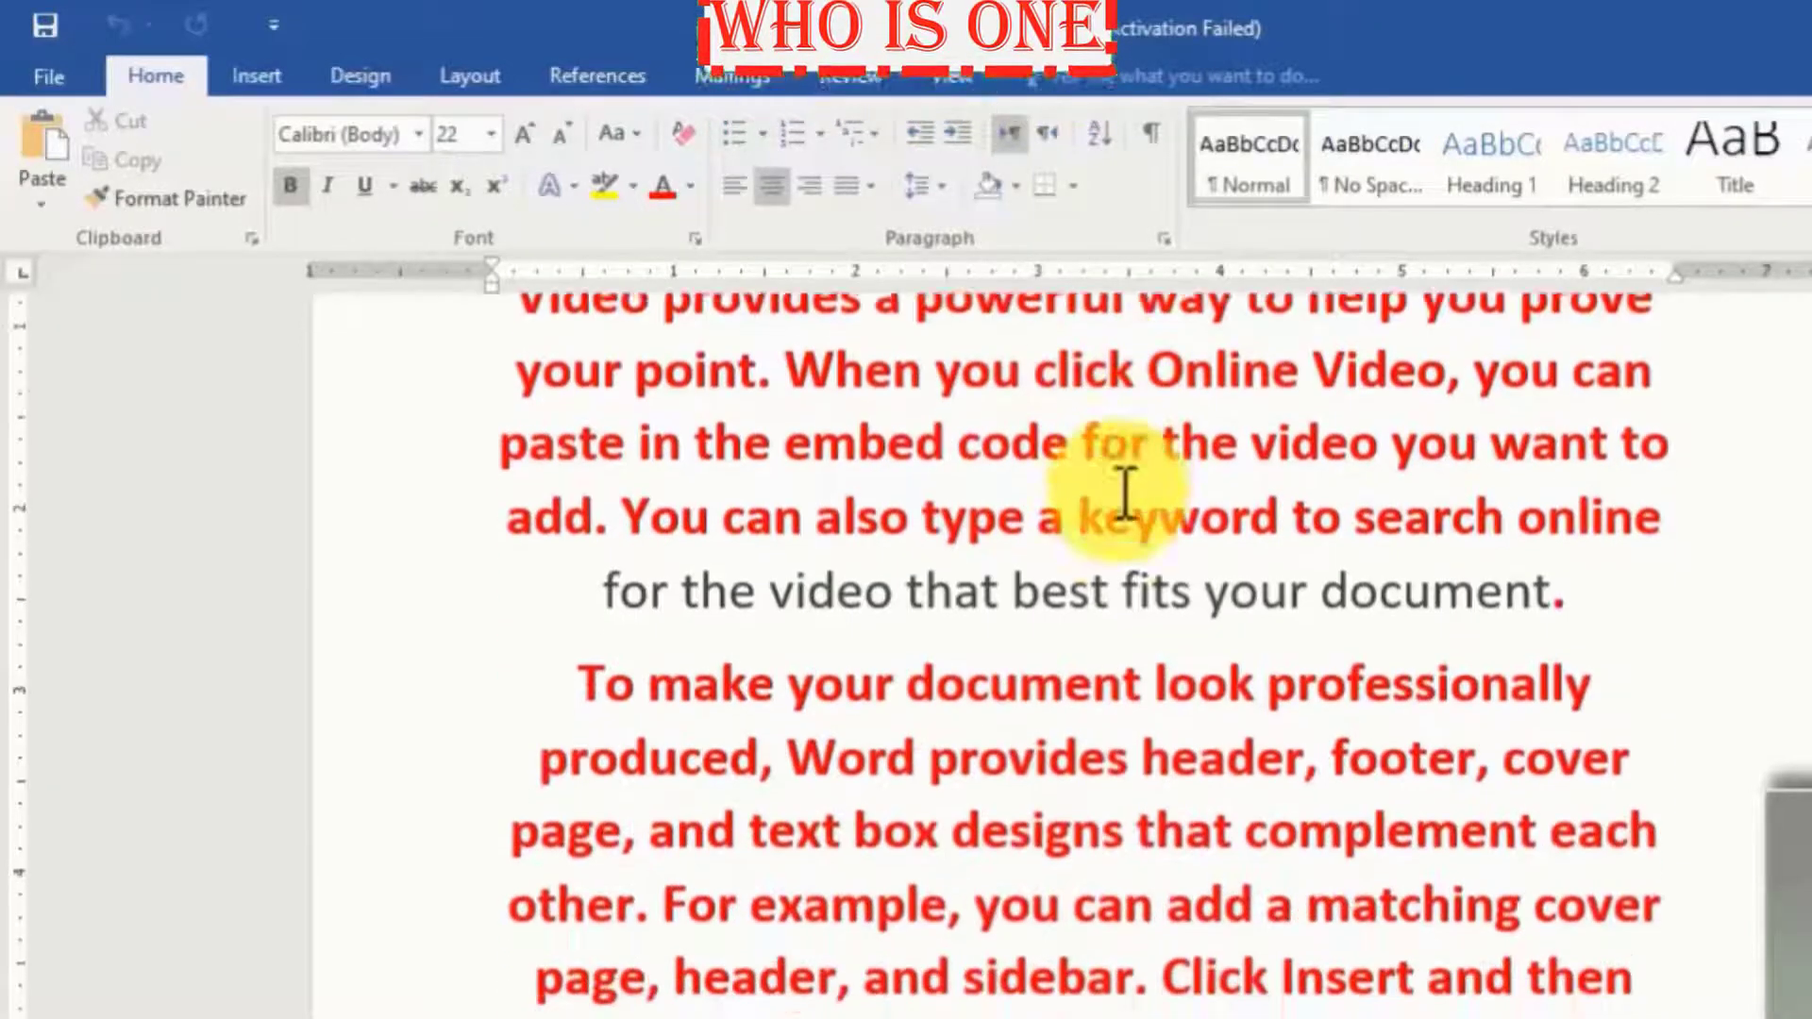
{"action": "scroll", "coordinate": [1124, 500], "scroll_direction": "up", "scroll_amount": 3}
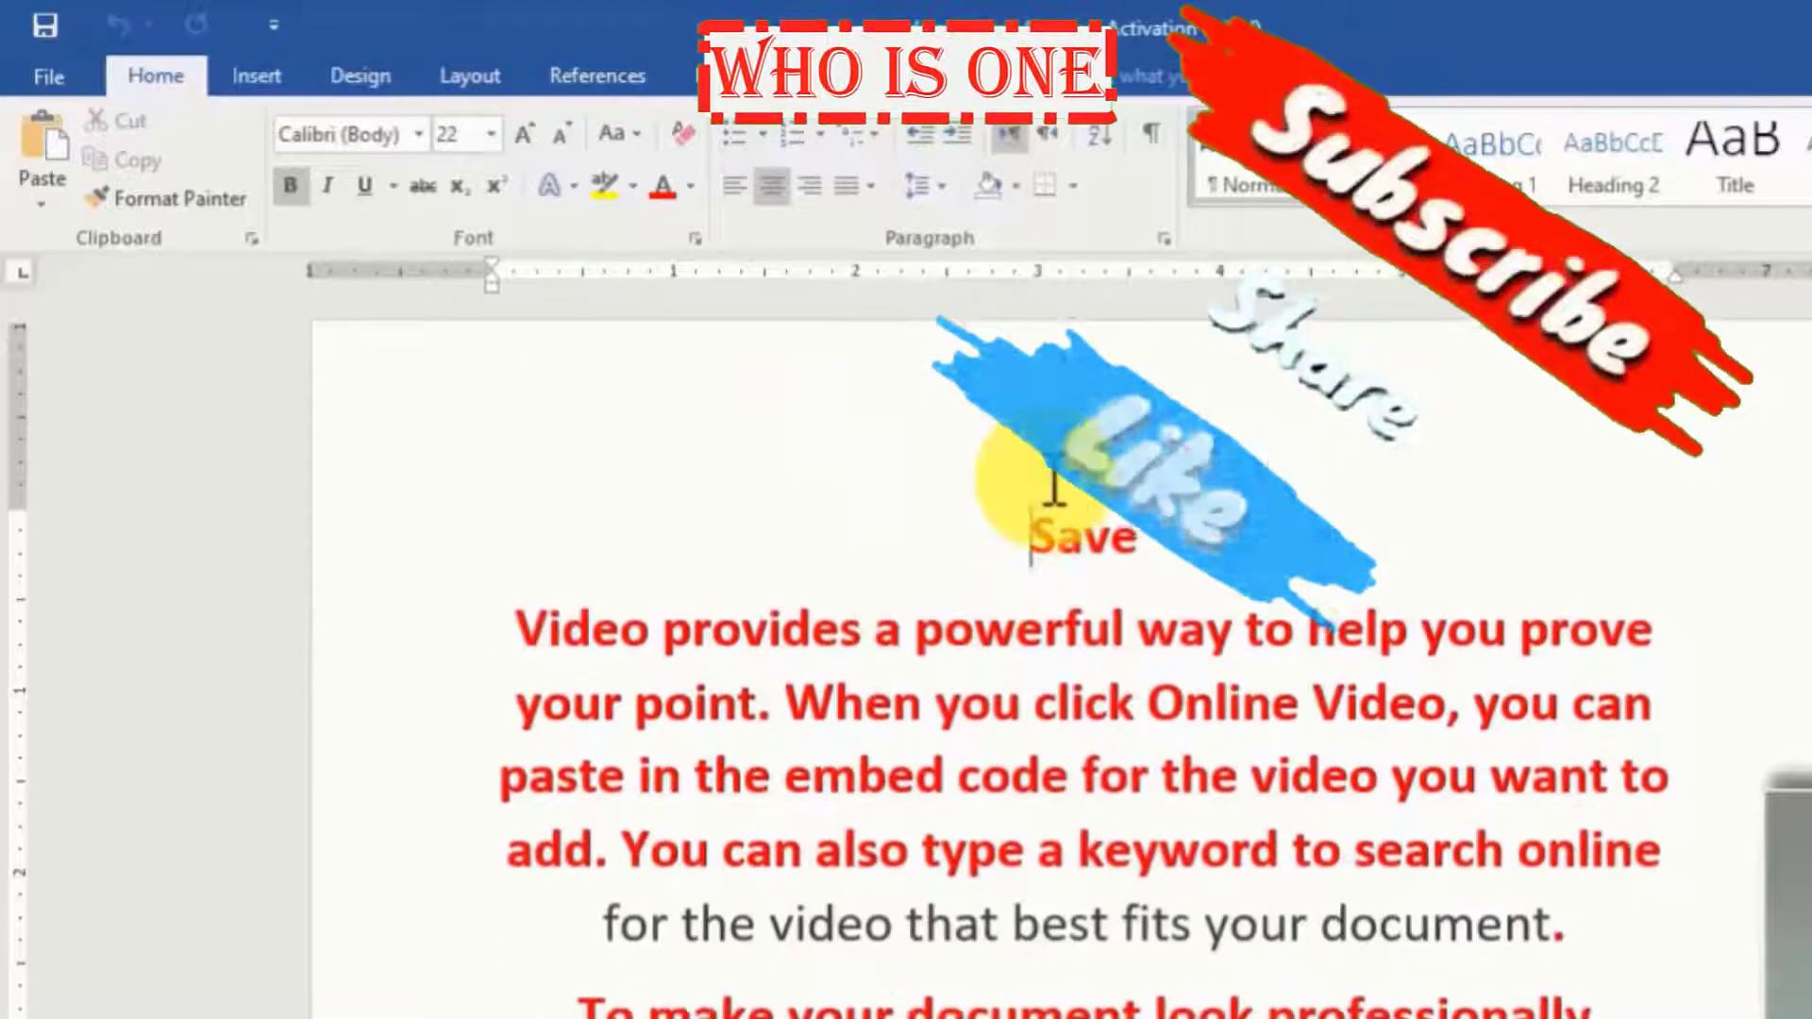
{"action": "scroll", "coordinate": [1191, 566], "scroll_direction": "down", "scroll_amount": 1}
{"action": "scroll", "coordinate": [1191, 571], "scroll_direction": "up", "scroll_amount": 1}
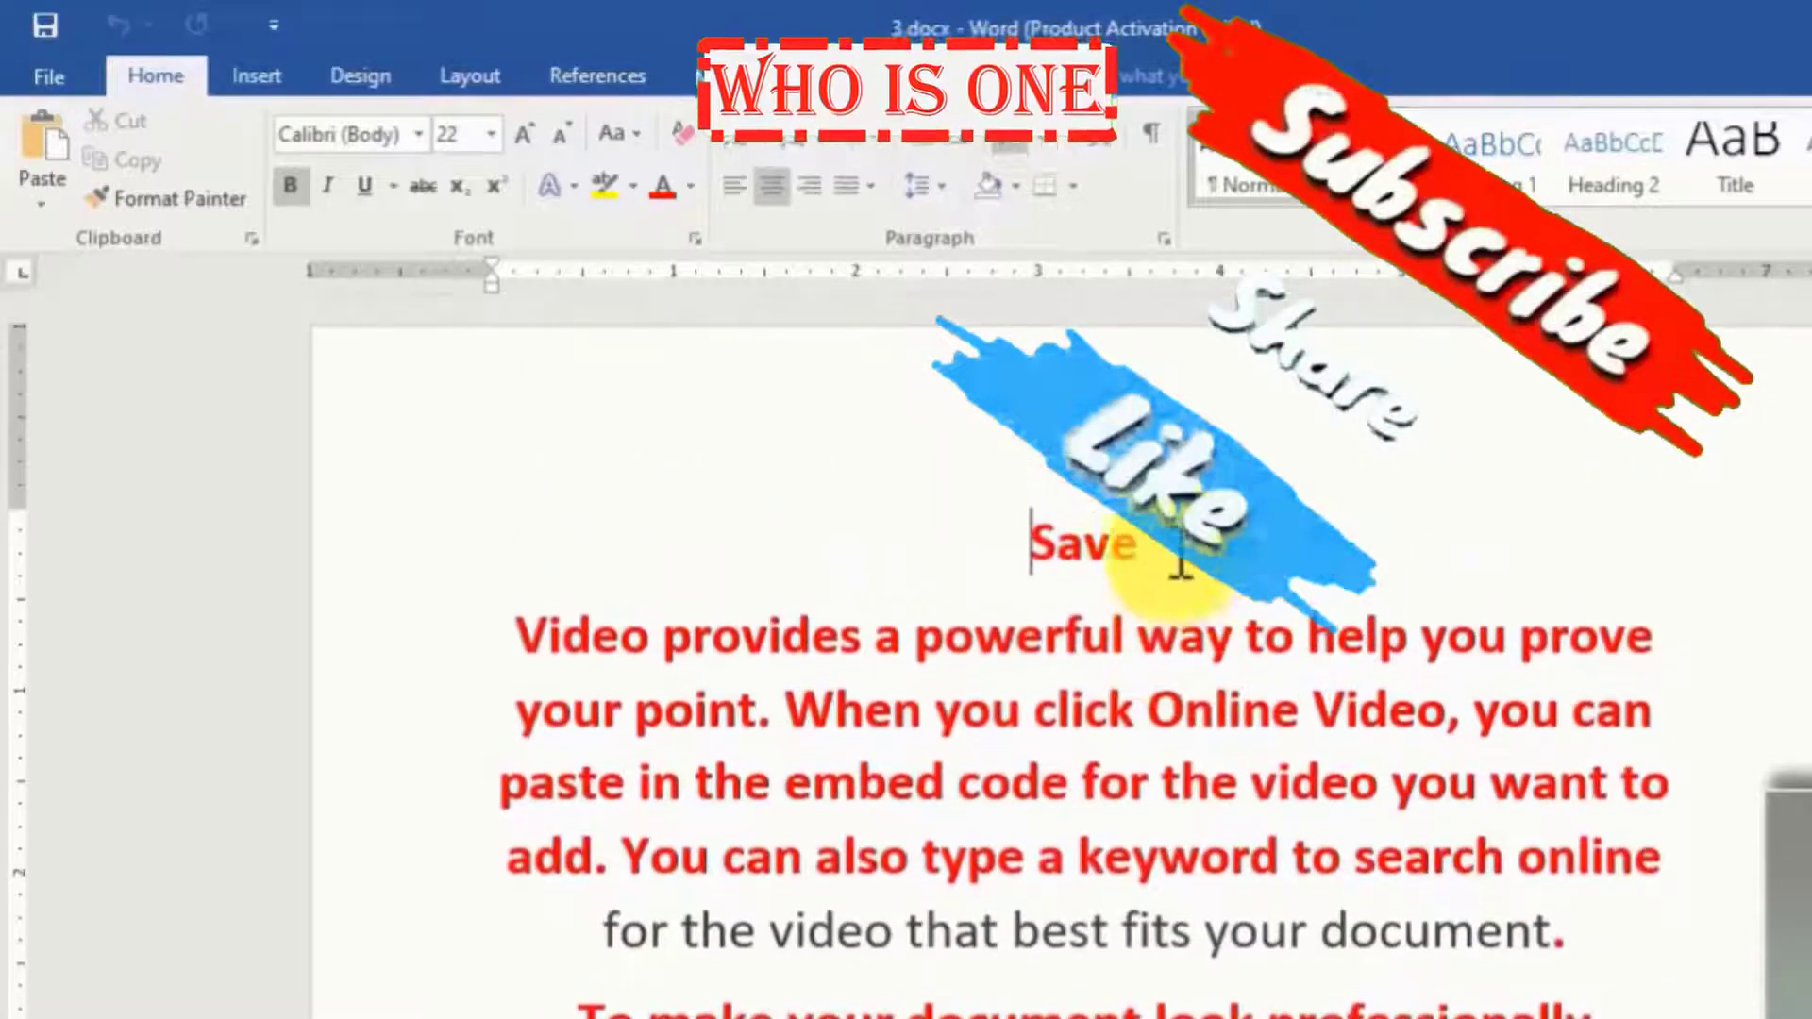